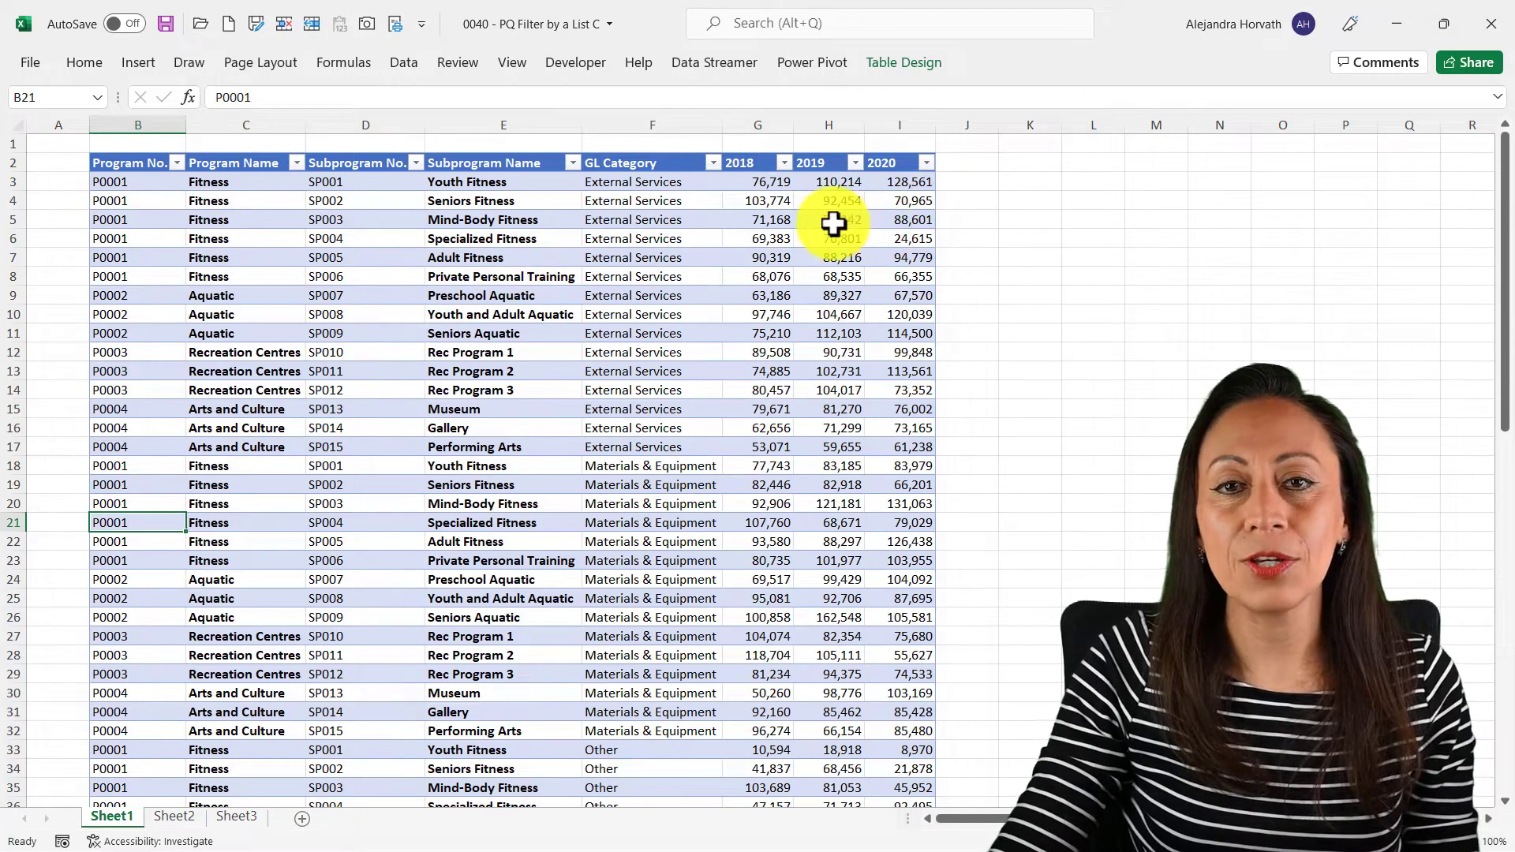
# Inspect the Mind-Body Fitness yearly expenses, name columns and SP004 on the first sheet
pyautogui.moveTo(778, 228); pyautogui.dragTo(869, 214)
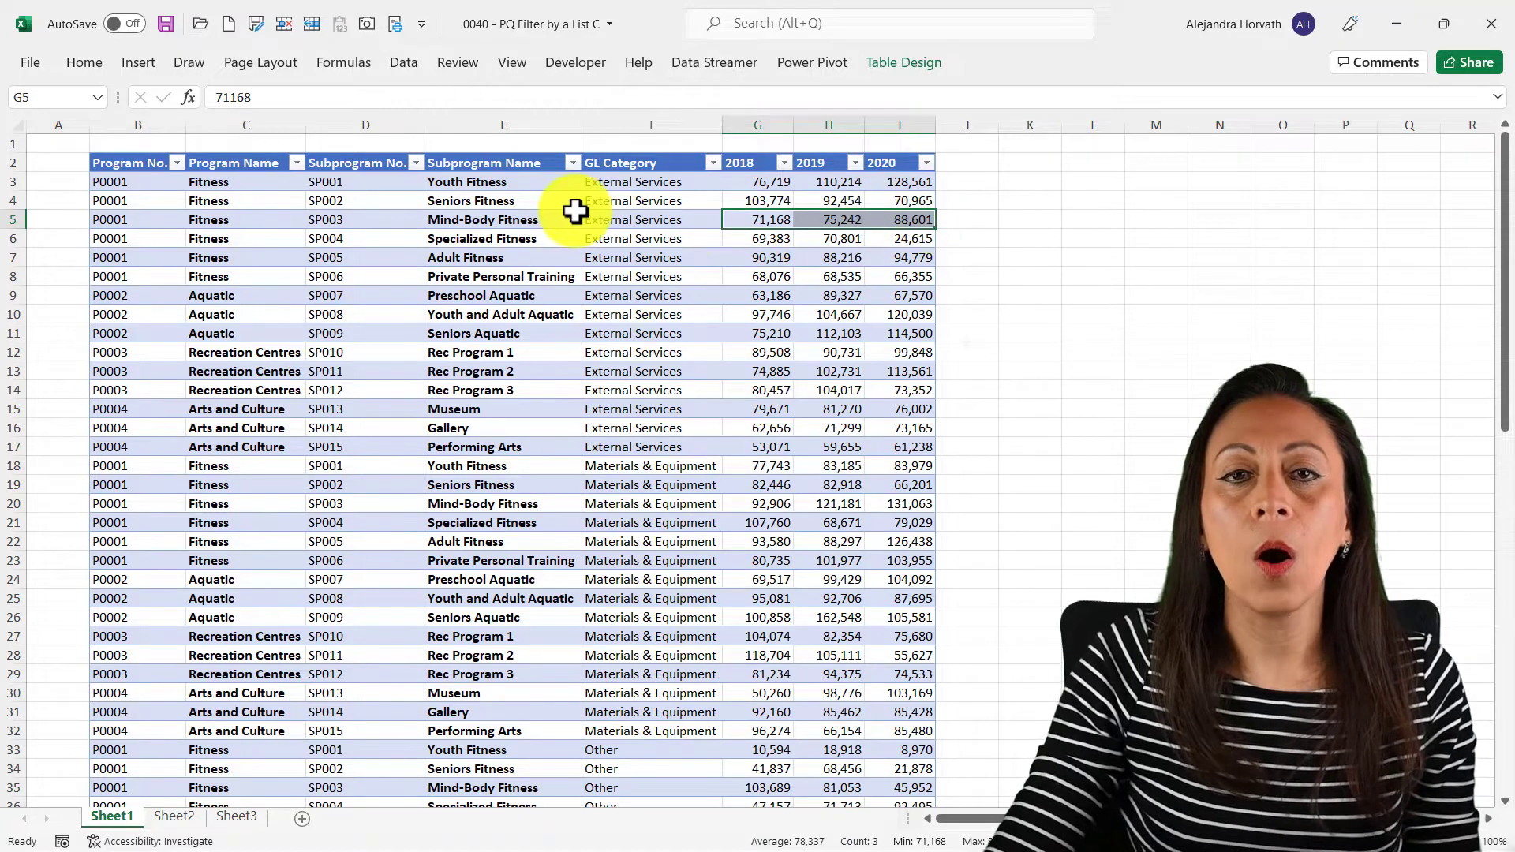
pyautogui.click(211, 124)
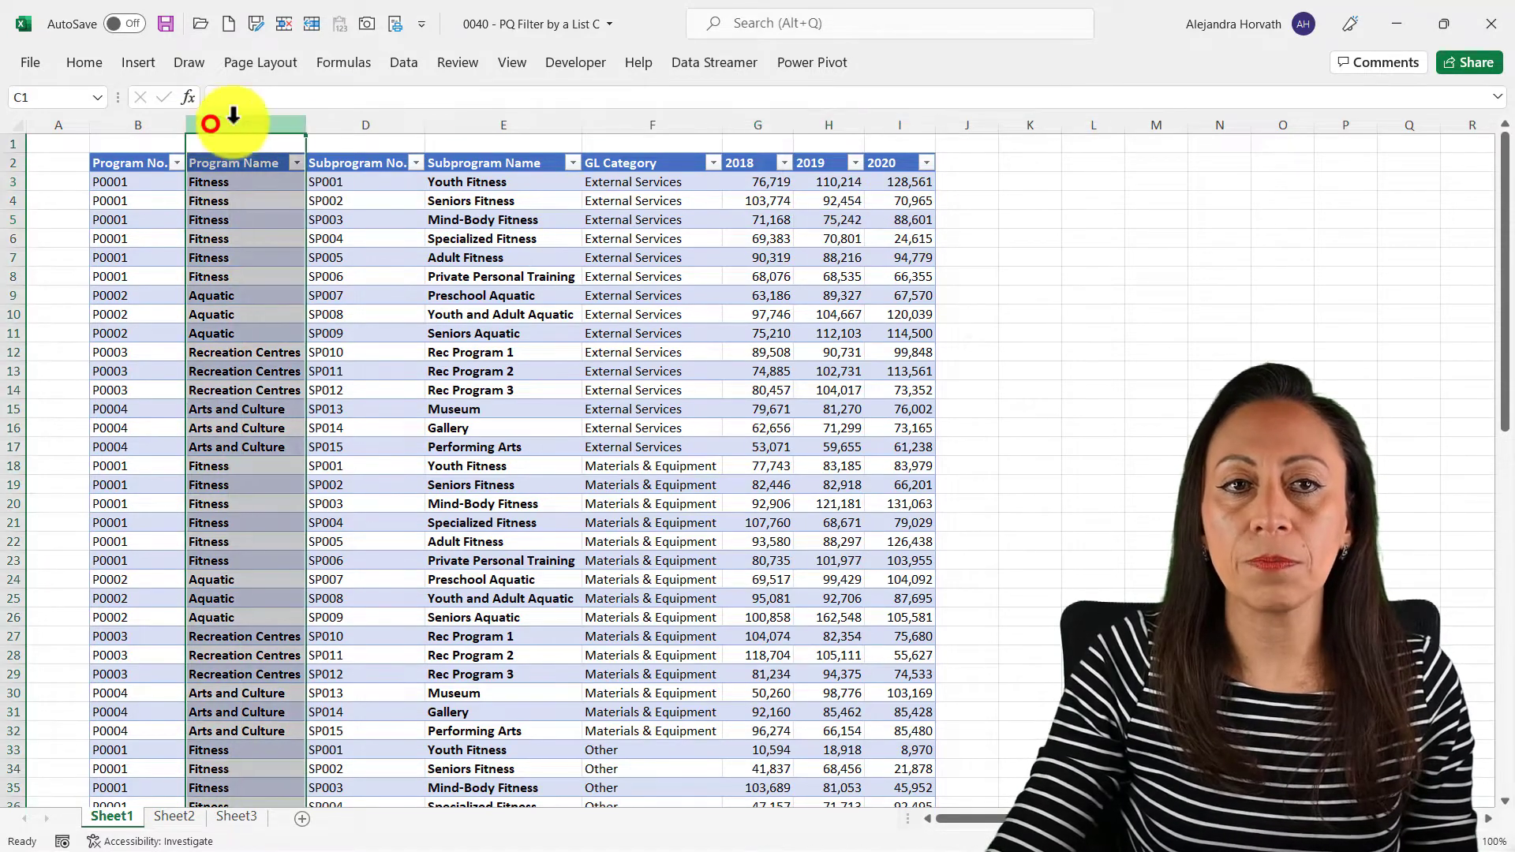
pyautogui.click(503, 124)
pyautogui.click(347, 244)
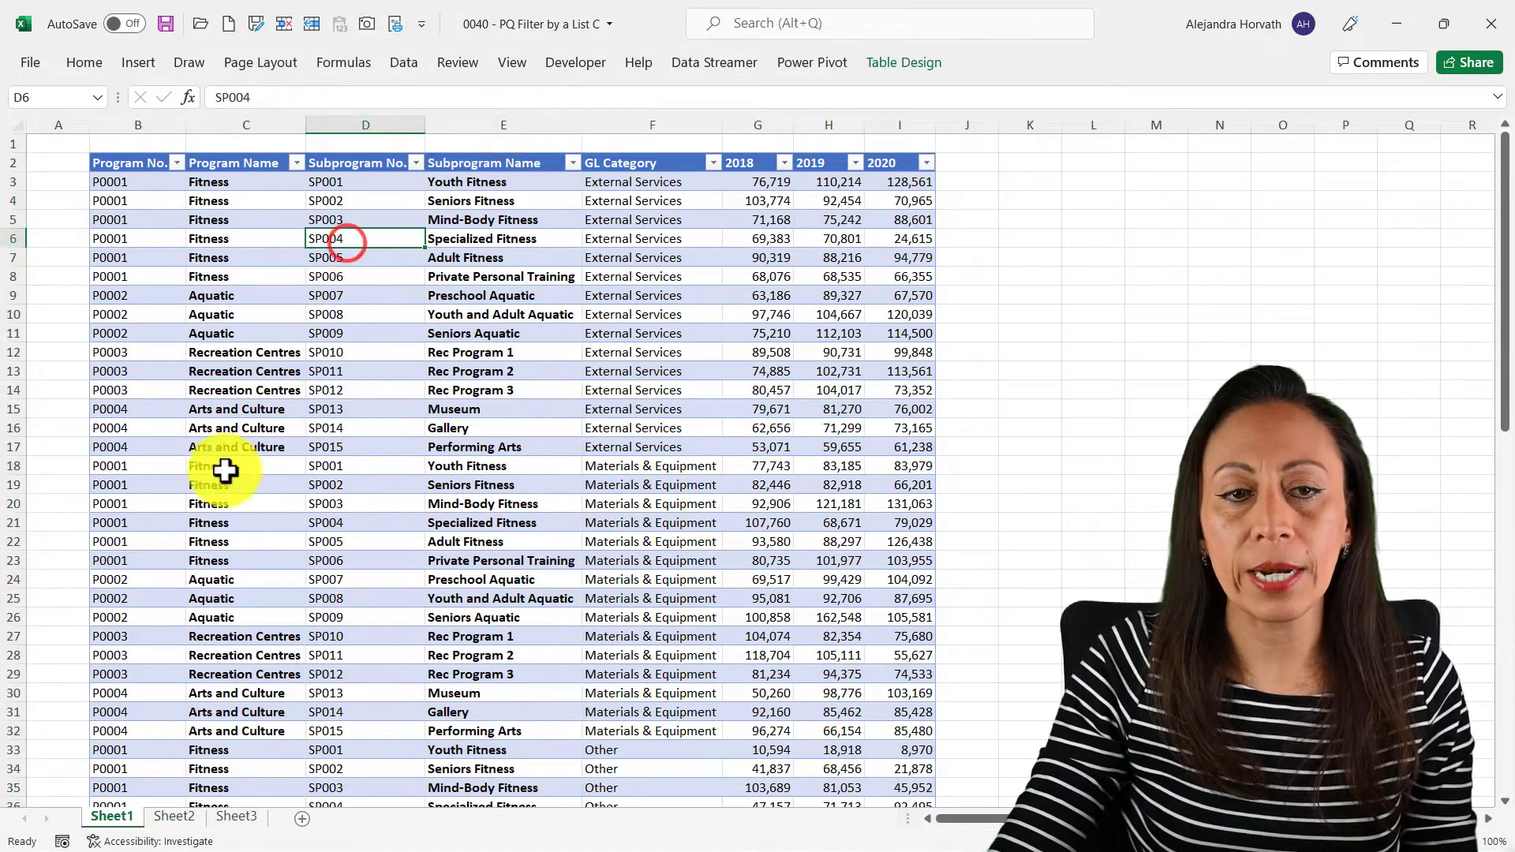
# On Sheet2, expand the column and row groups to reveal the filtered table and PivotTable
pyautogui.click(180, 818)
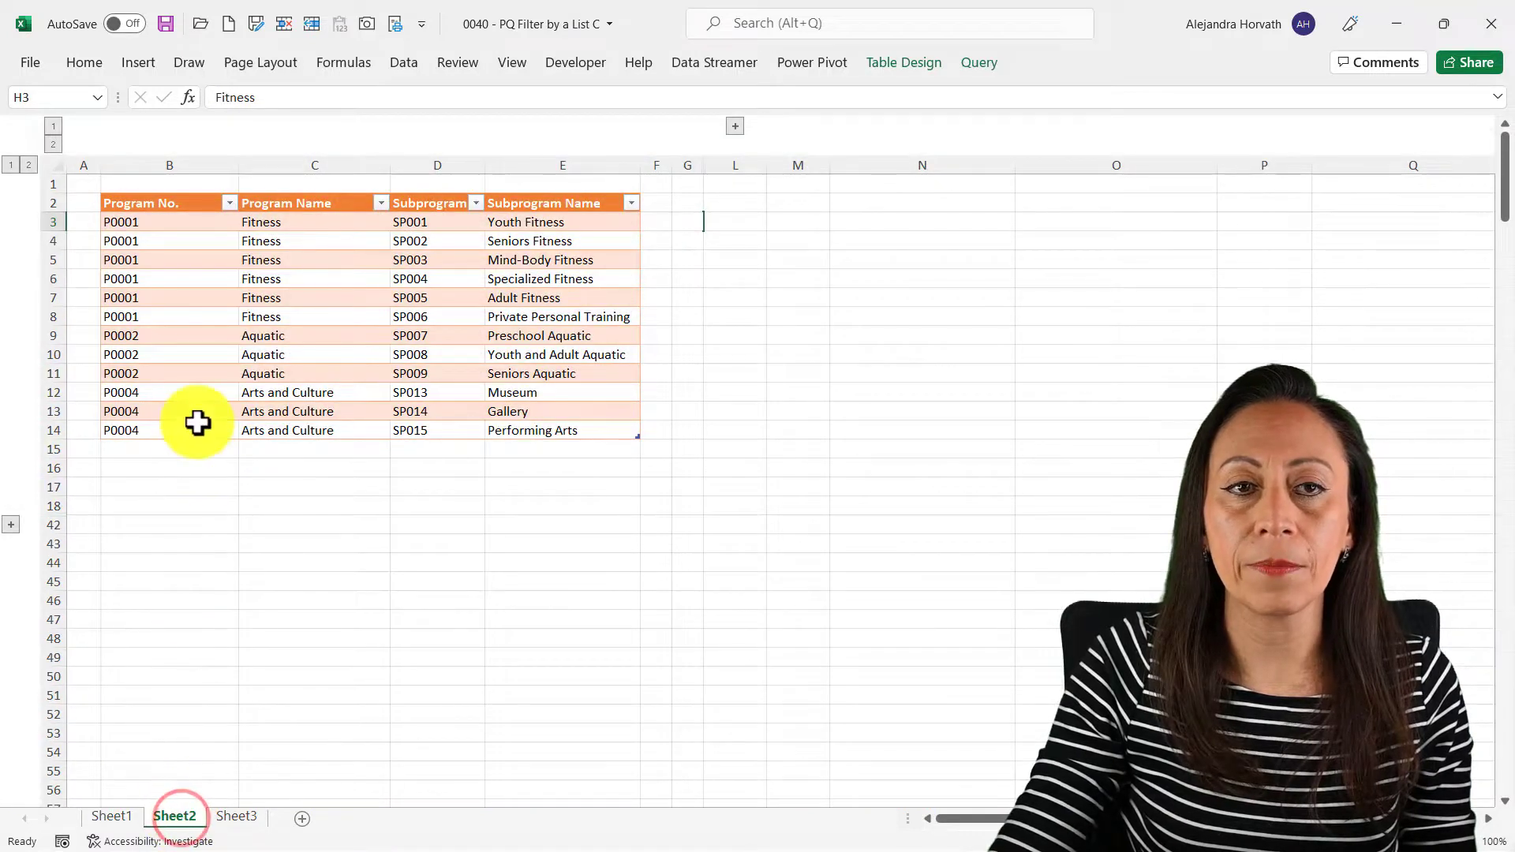
pyautogui.click(167, 240)
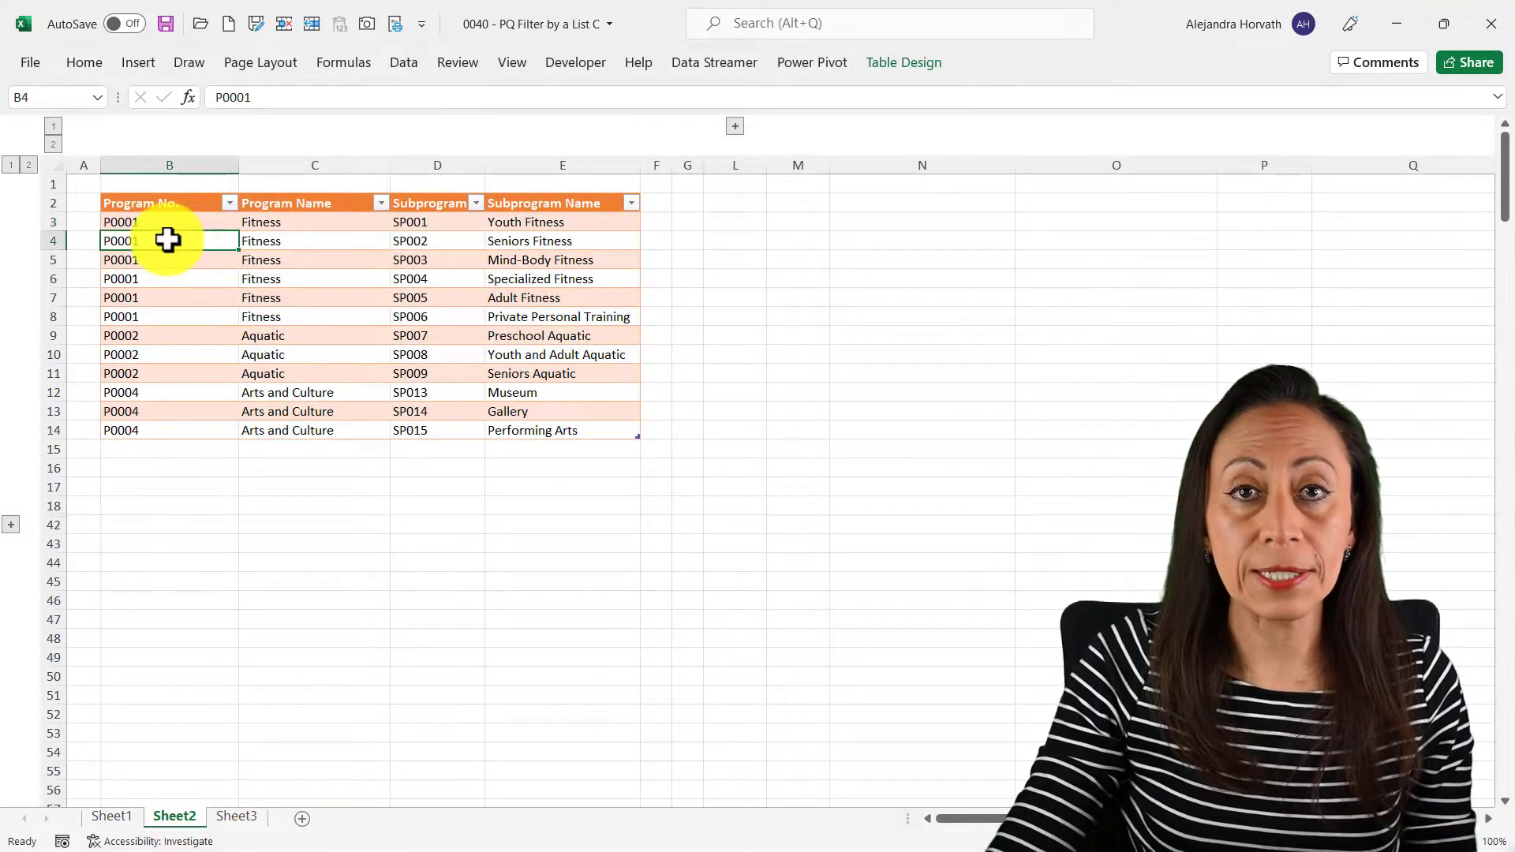
pyautogui.click(735, 127)
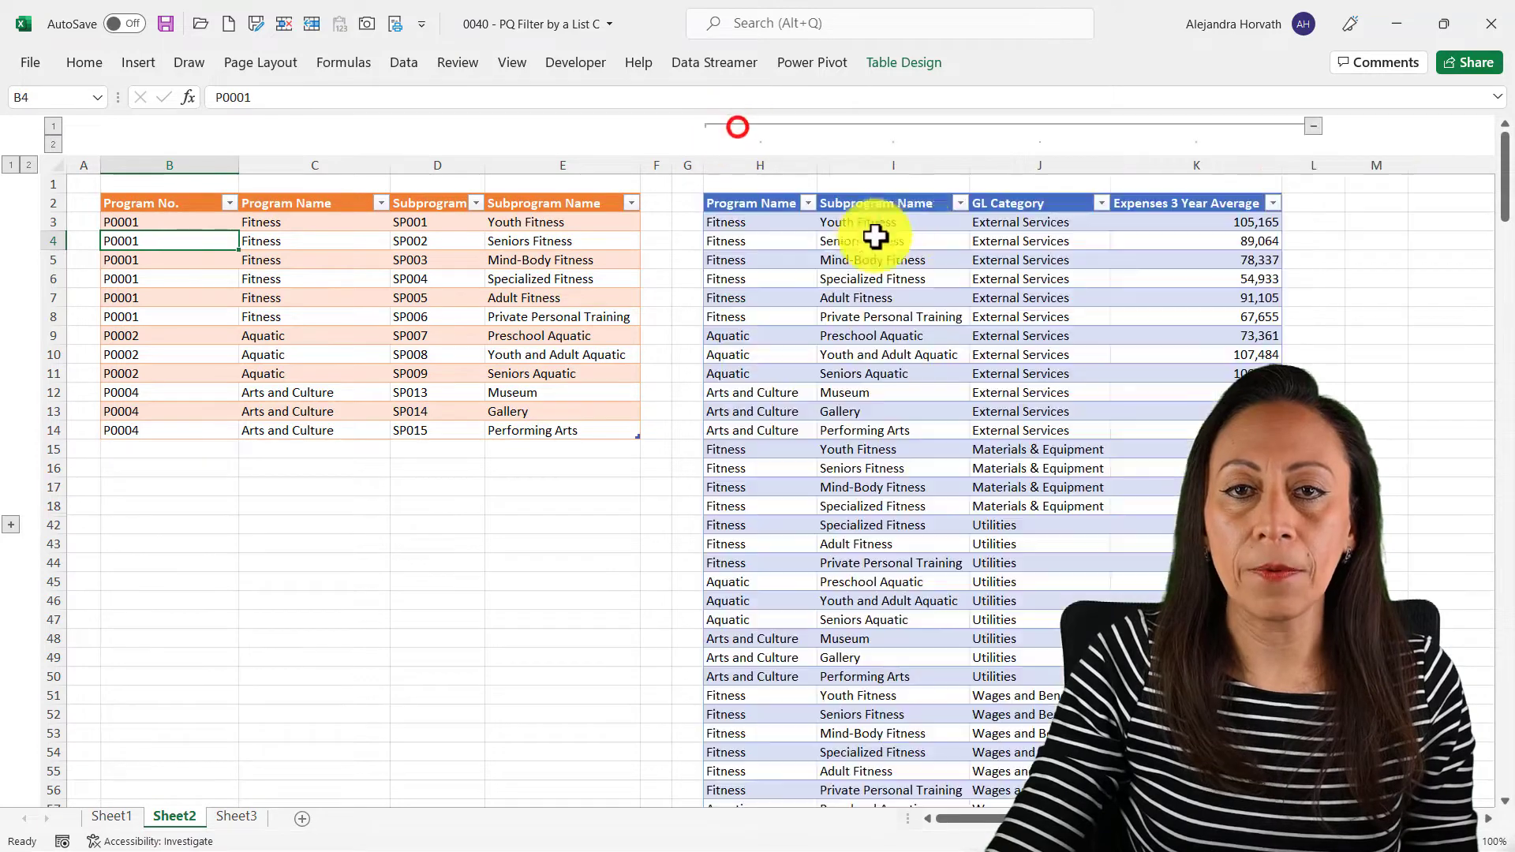
pyautogui.click(7, 526)
pyautogui.click(190, 222)
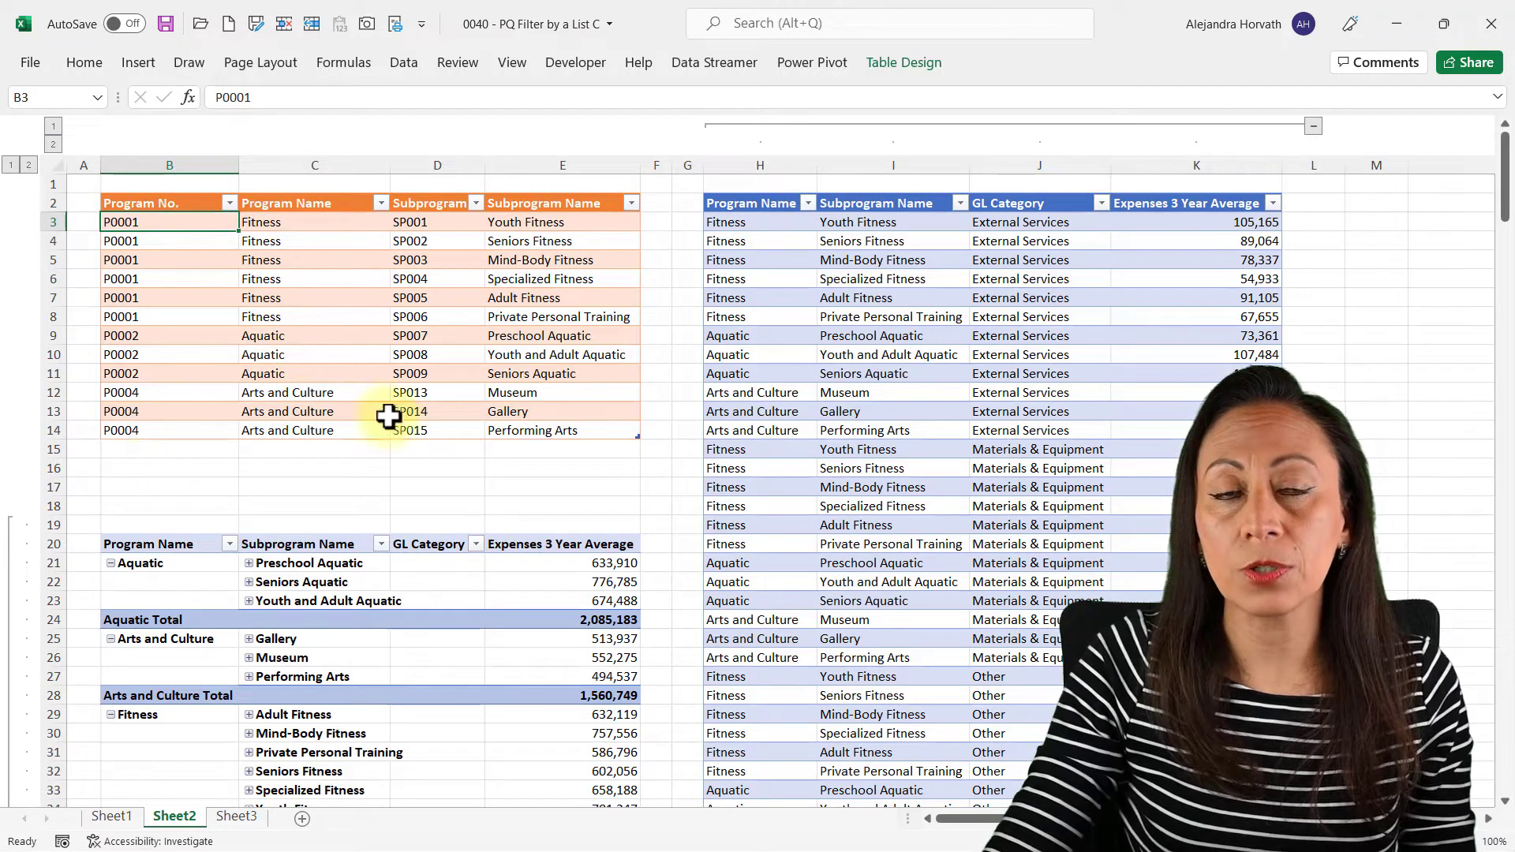
# Check the filtered table and PivotTable, then view Sheet3's Recreation Centres rows
pyautogui.click(750, 268)
pyautogui.click(210, 582)
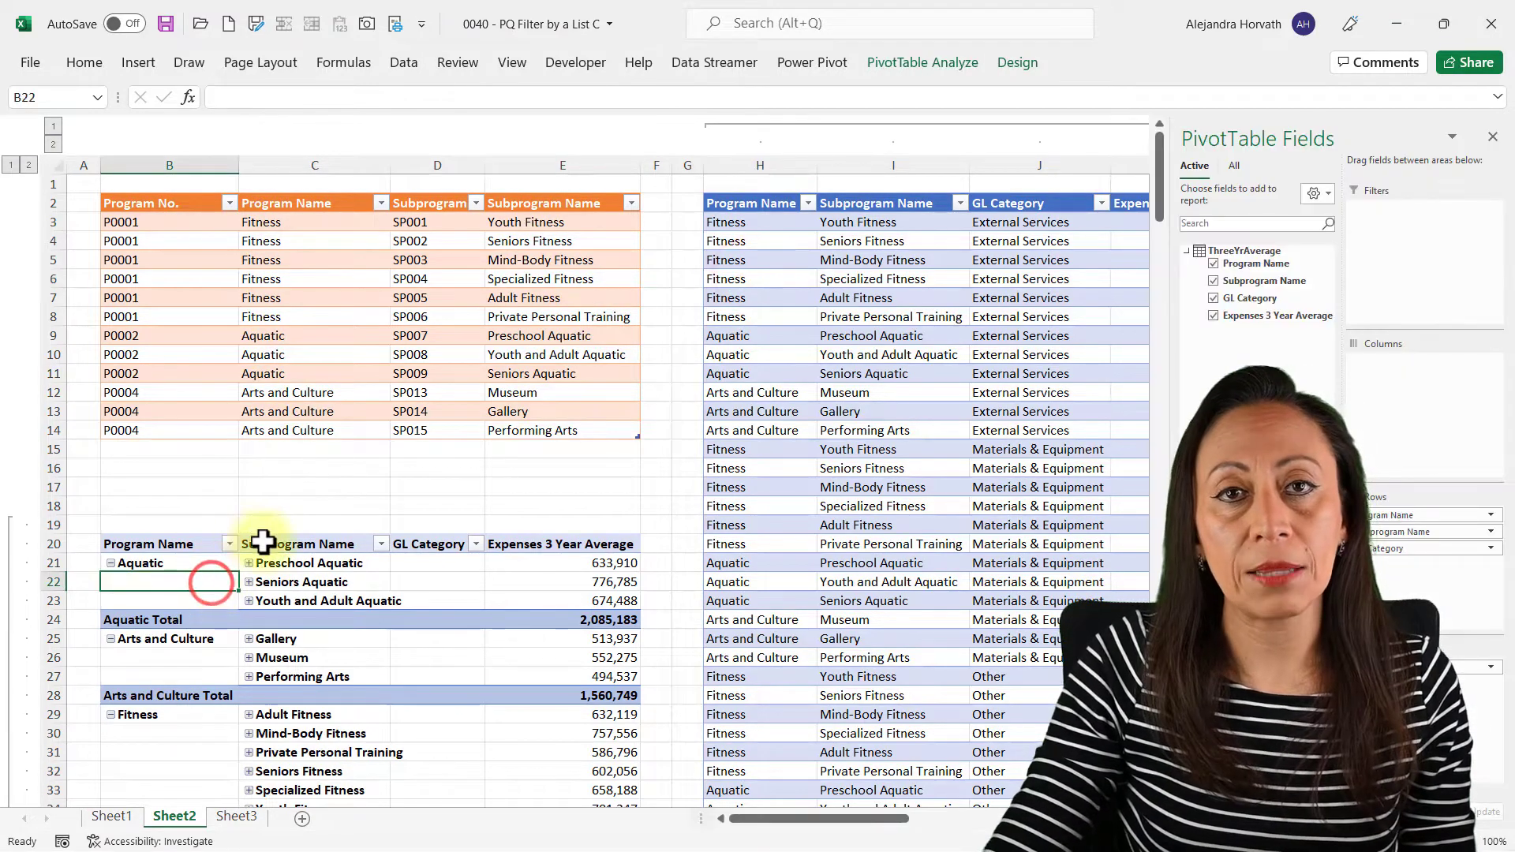
pyautogui.click(491, 353)
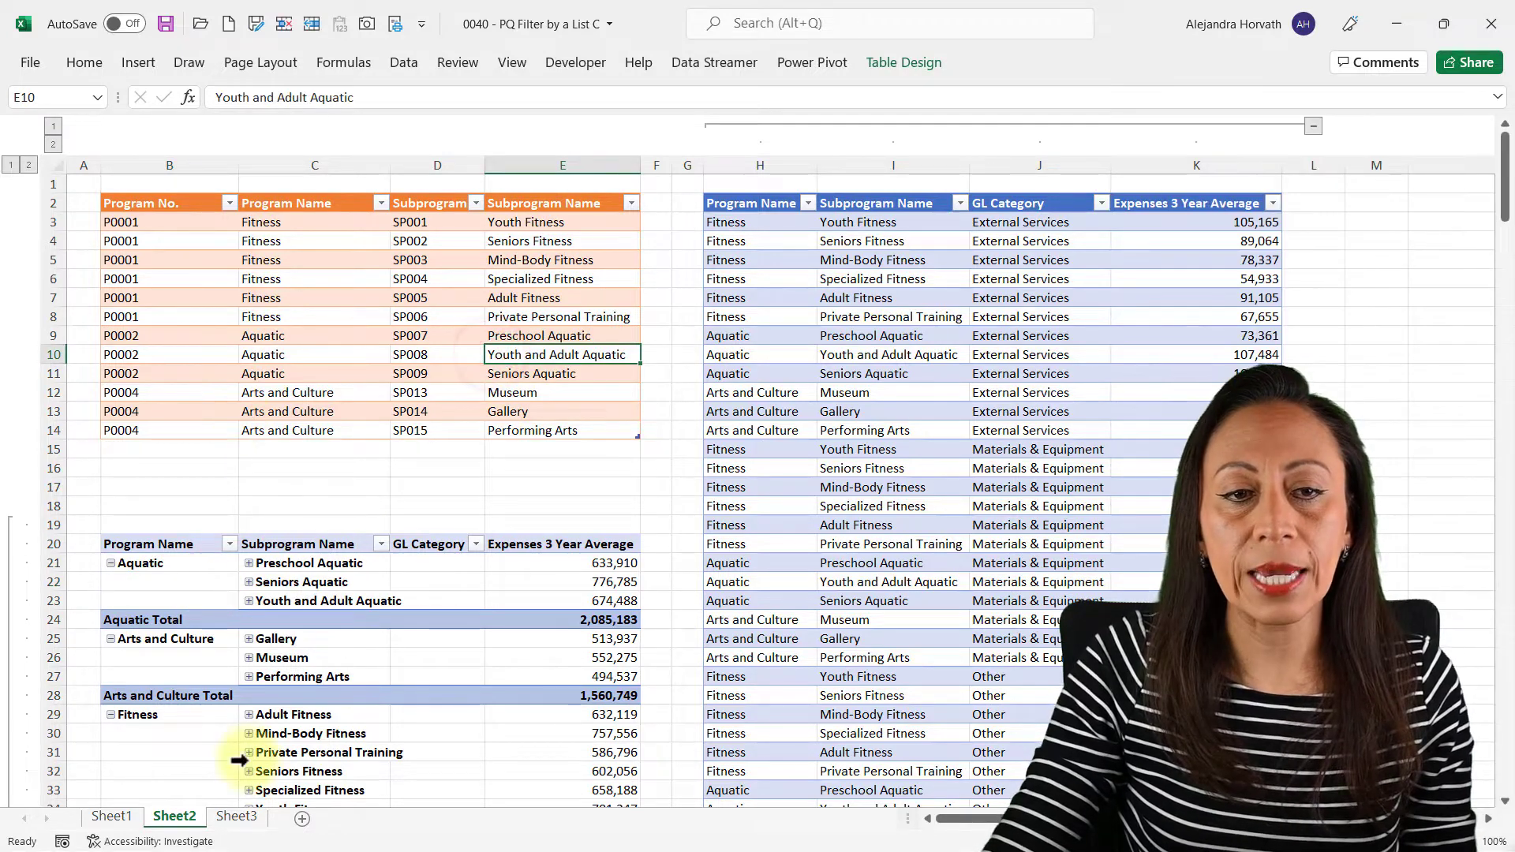
pyautogui.click(230, 815)
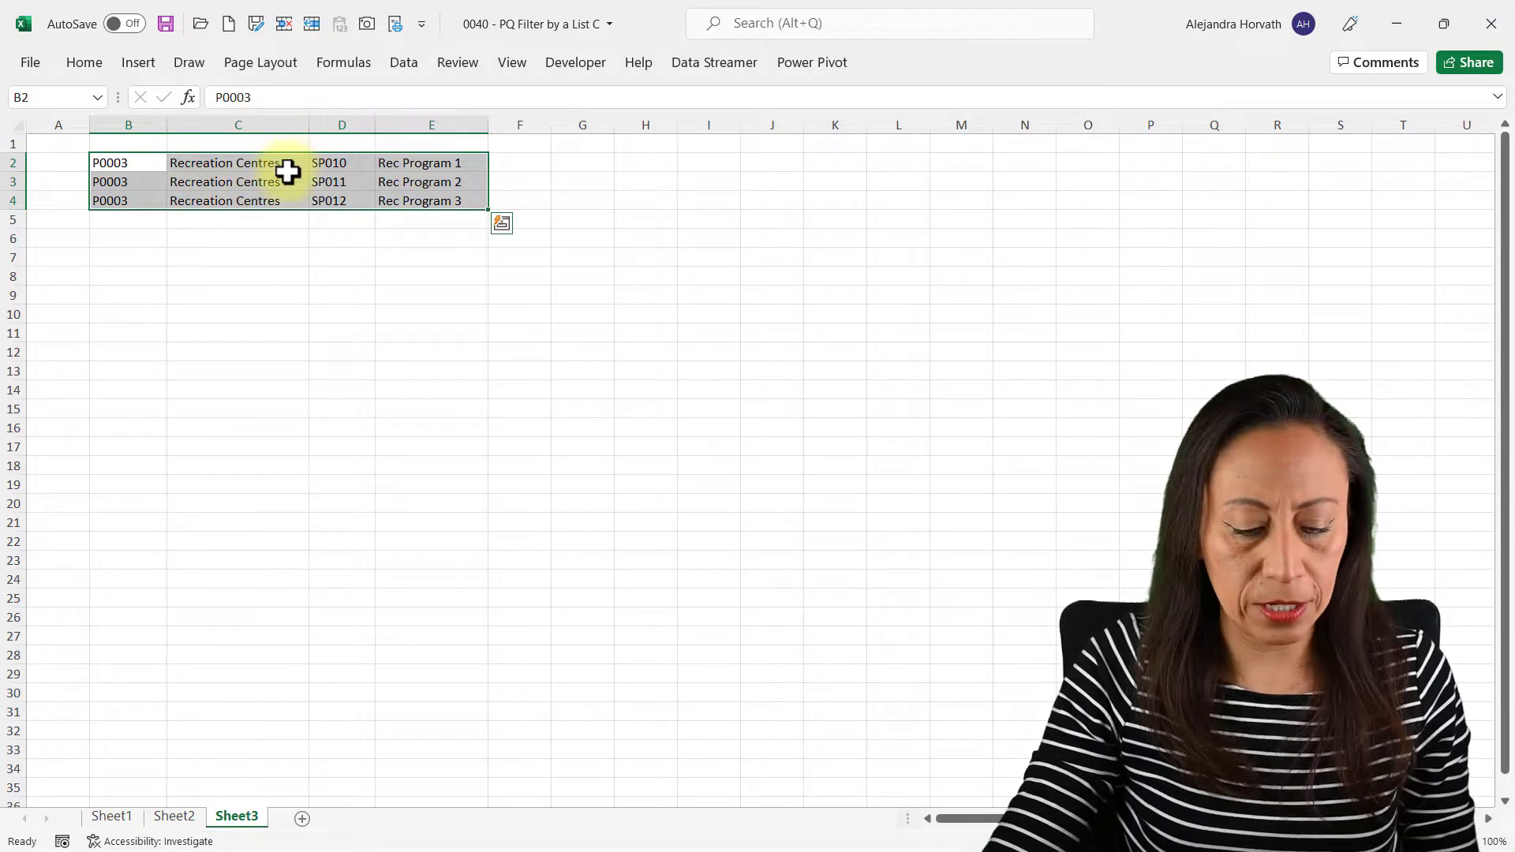
# Copy the three Recreation Centres rows and paste them below Sheet2's program list
pyautogui.hotkey('ctrl', 'c')
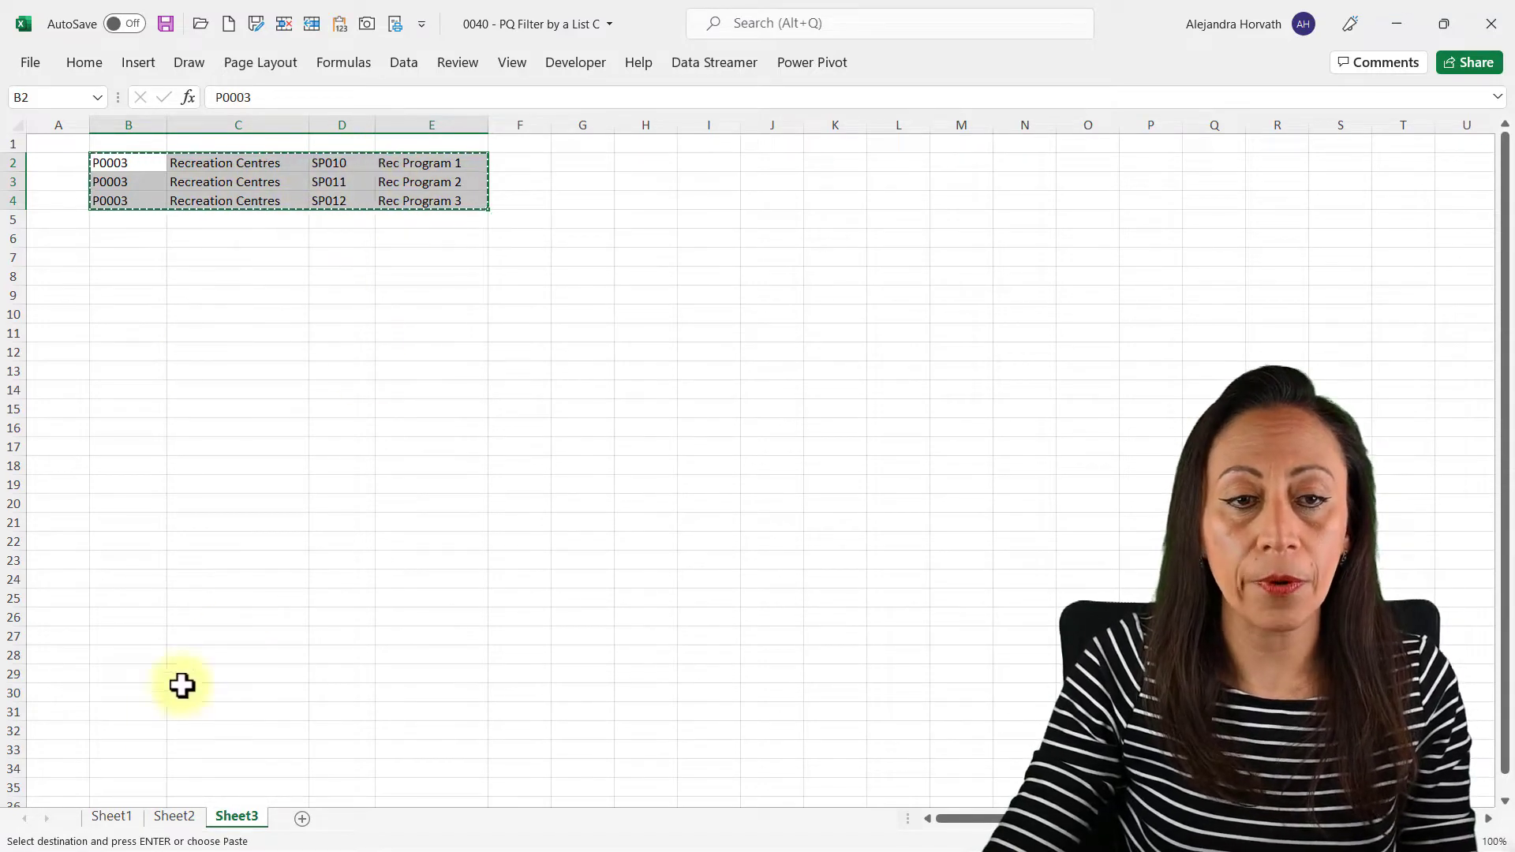
pyautogui.click(162, 816)
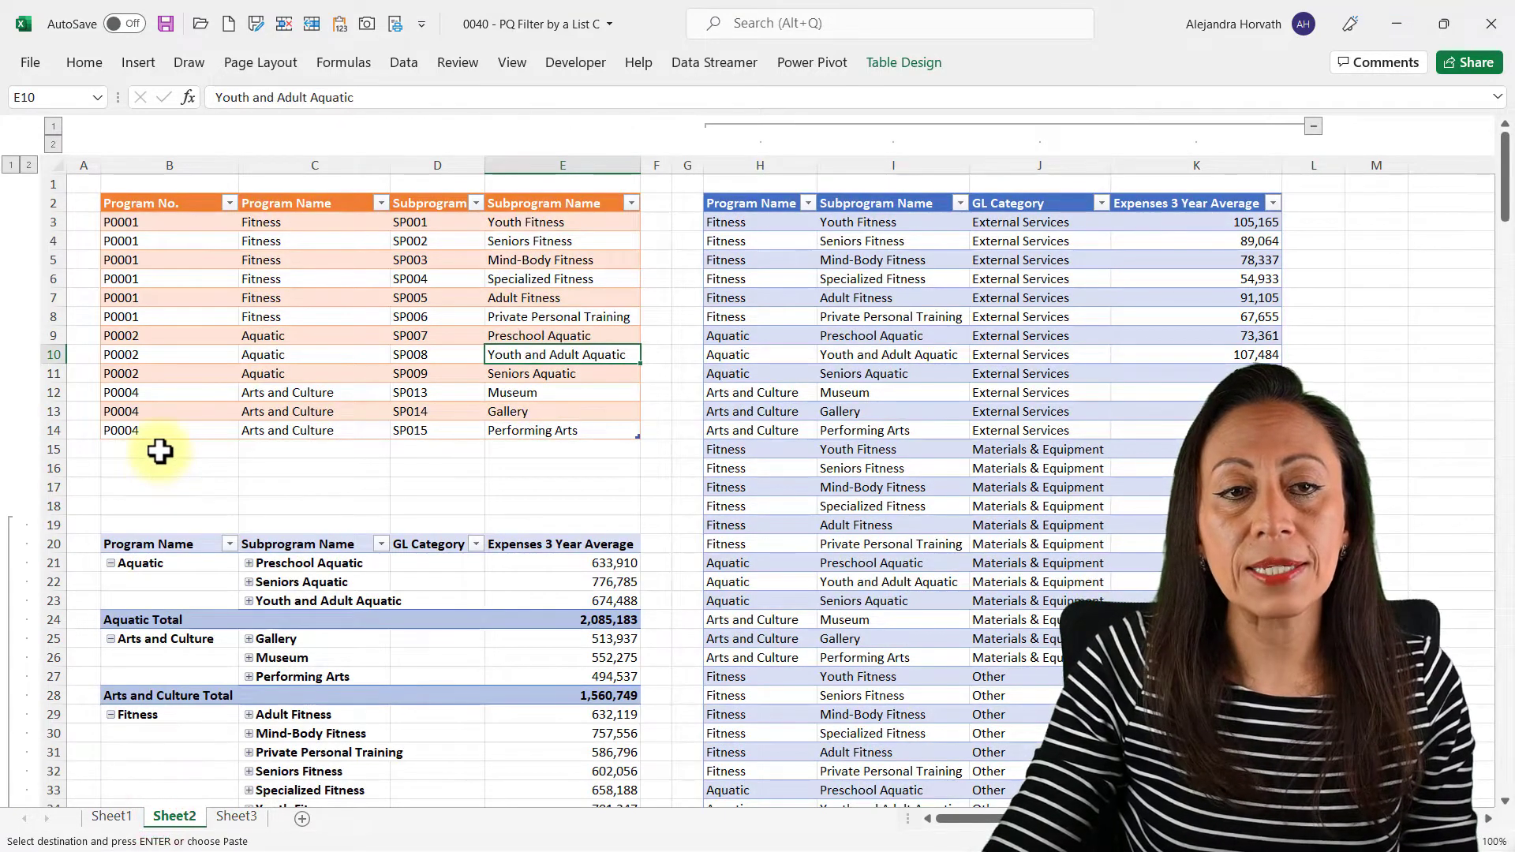
pyautogui.click(159, 451)
pyautogui.hotkey('ctrl', 'v')
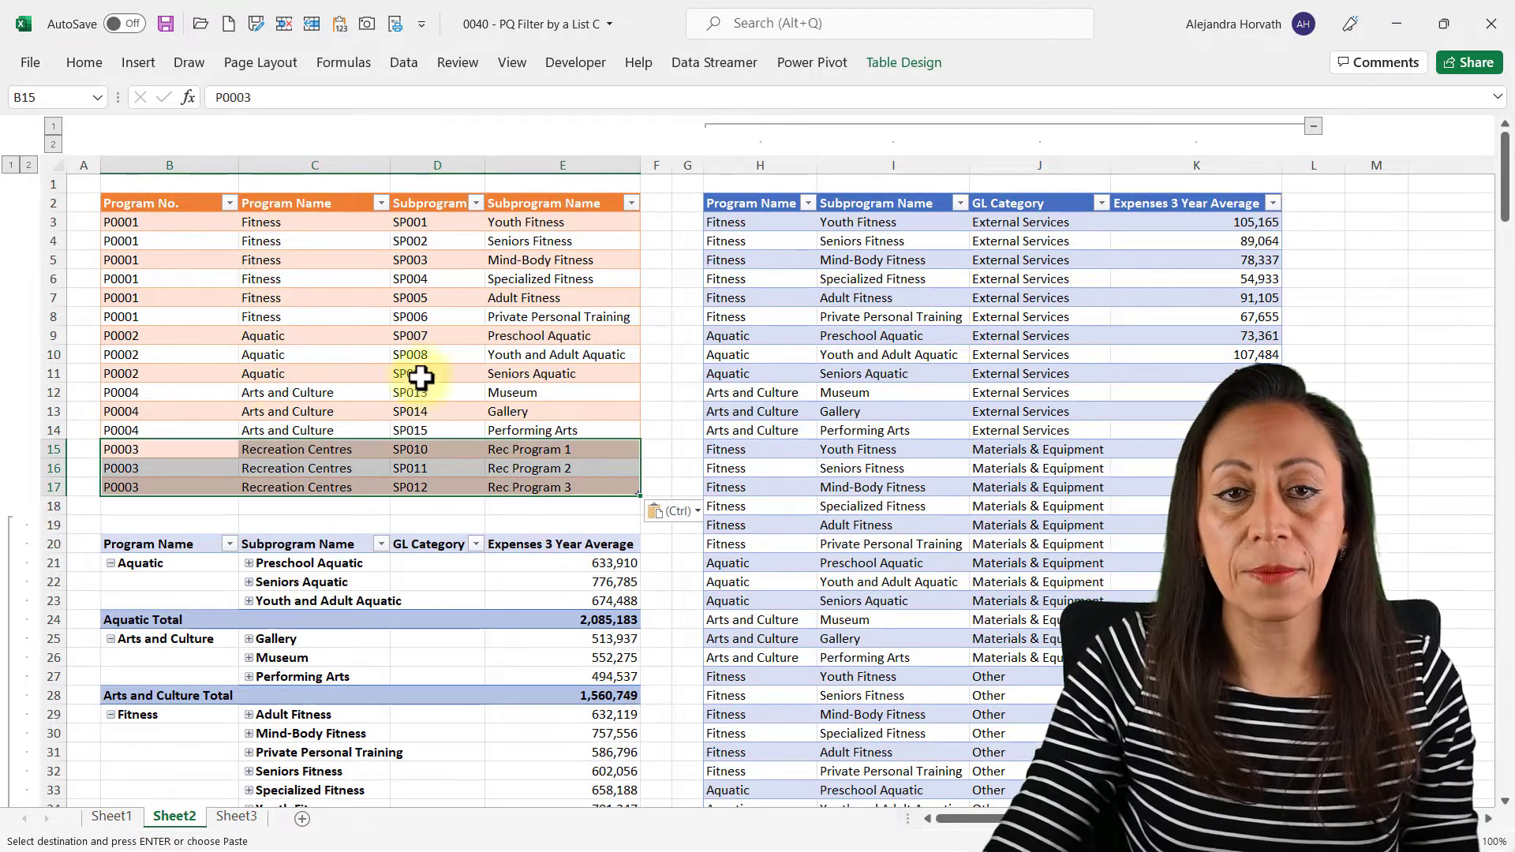
# Check which programs the filtered table and PivotTable filters list before refreshing
pyautogui.click(808, 203)
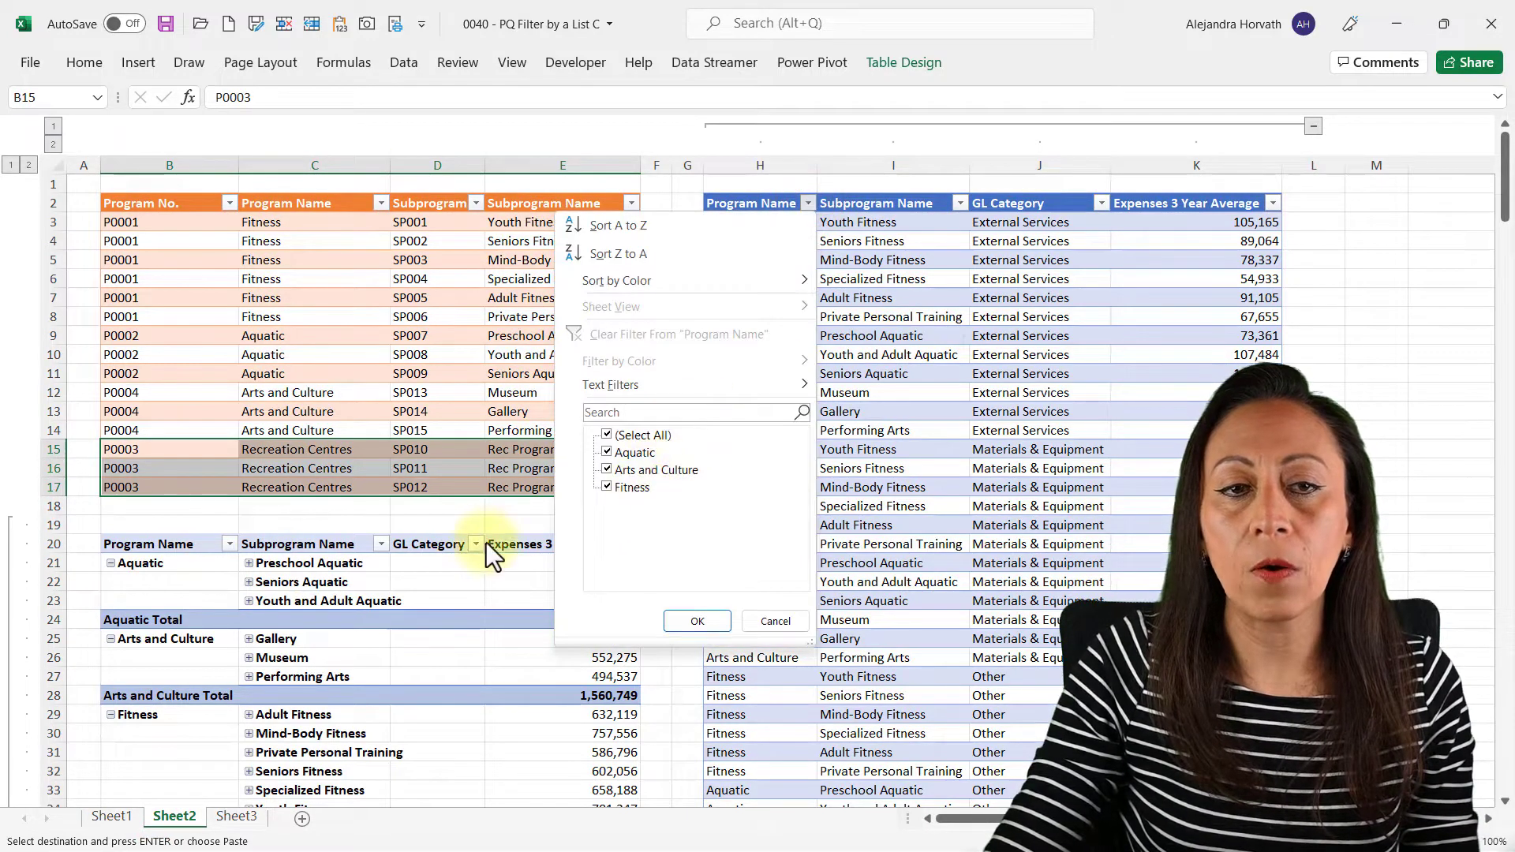
pyautogui.click(232, 543)
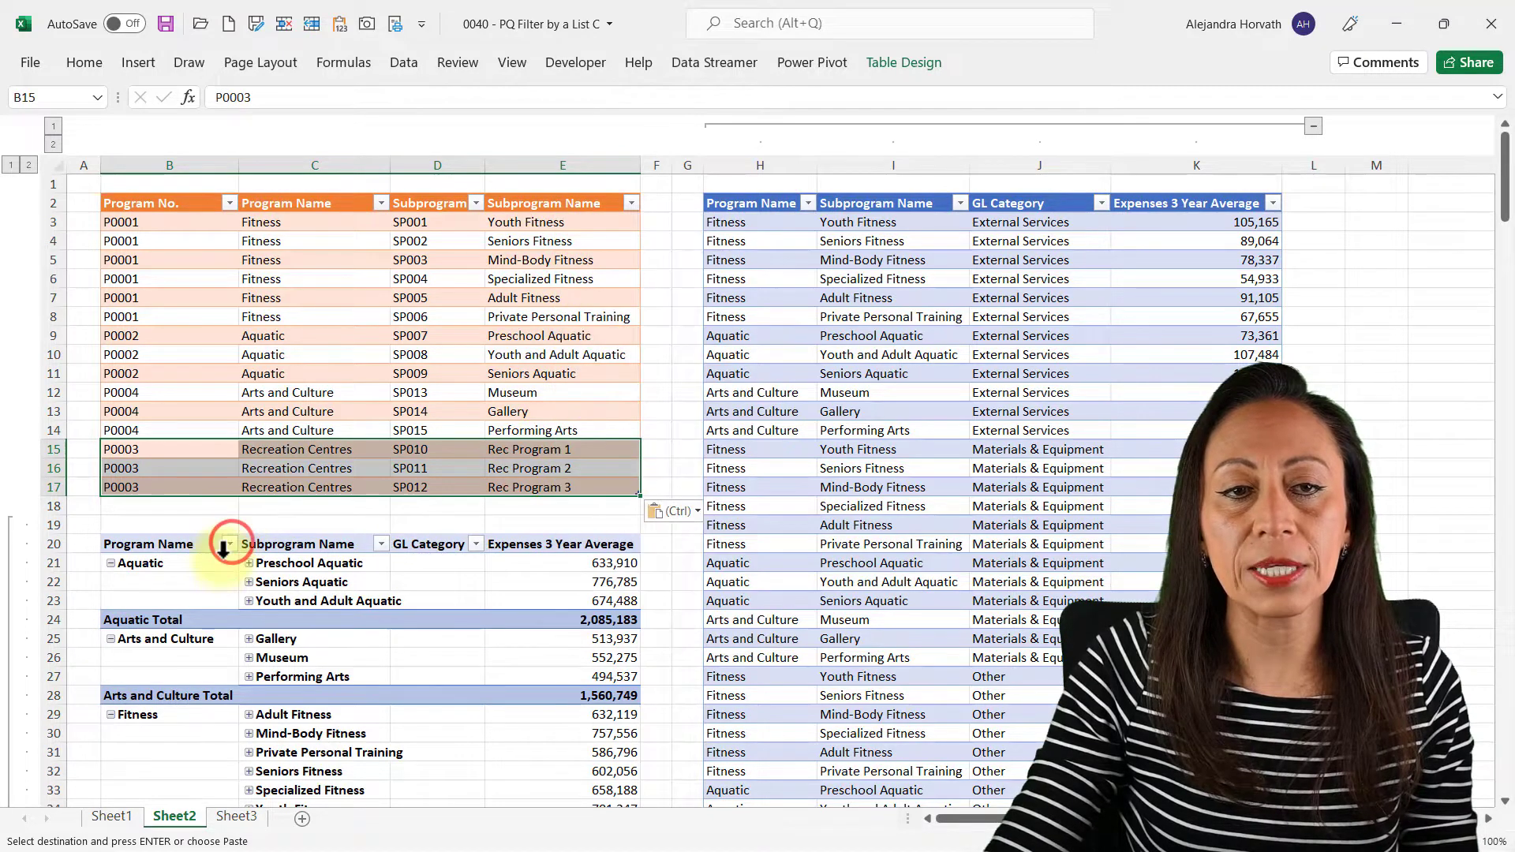
pyautogui.click(229, 544)
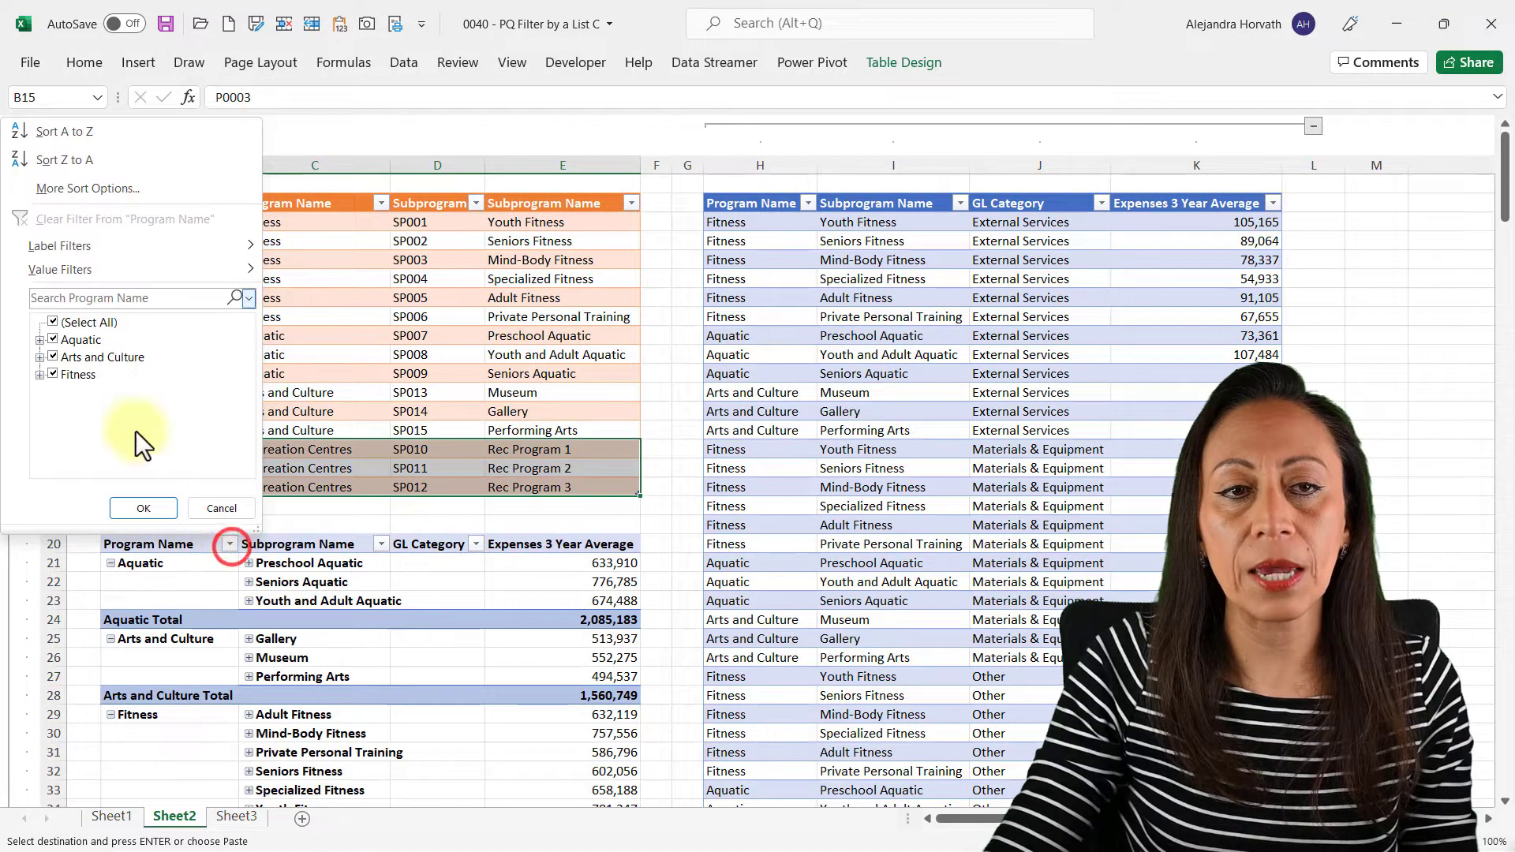
pyautogui.click(297, 514)
# Refresh All, then confirm Recreation Centres now appears in the table and PivotTable filters
pyautogui.click(396, 65)
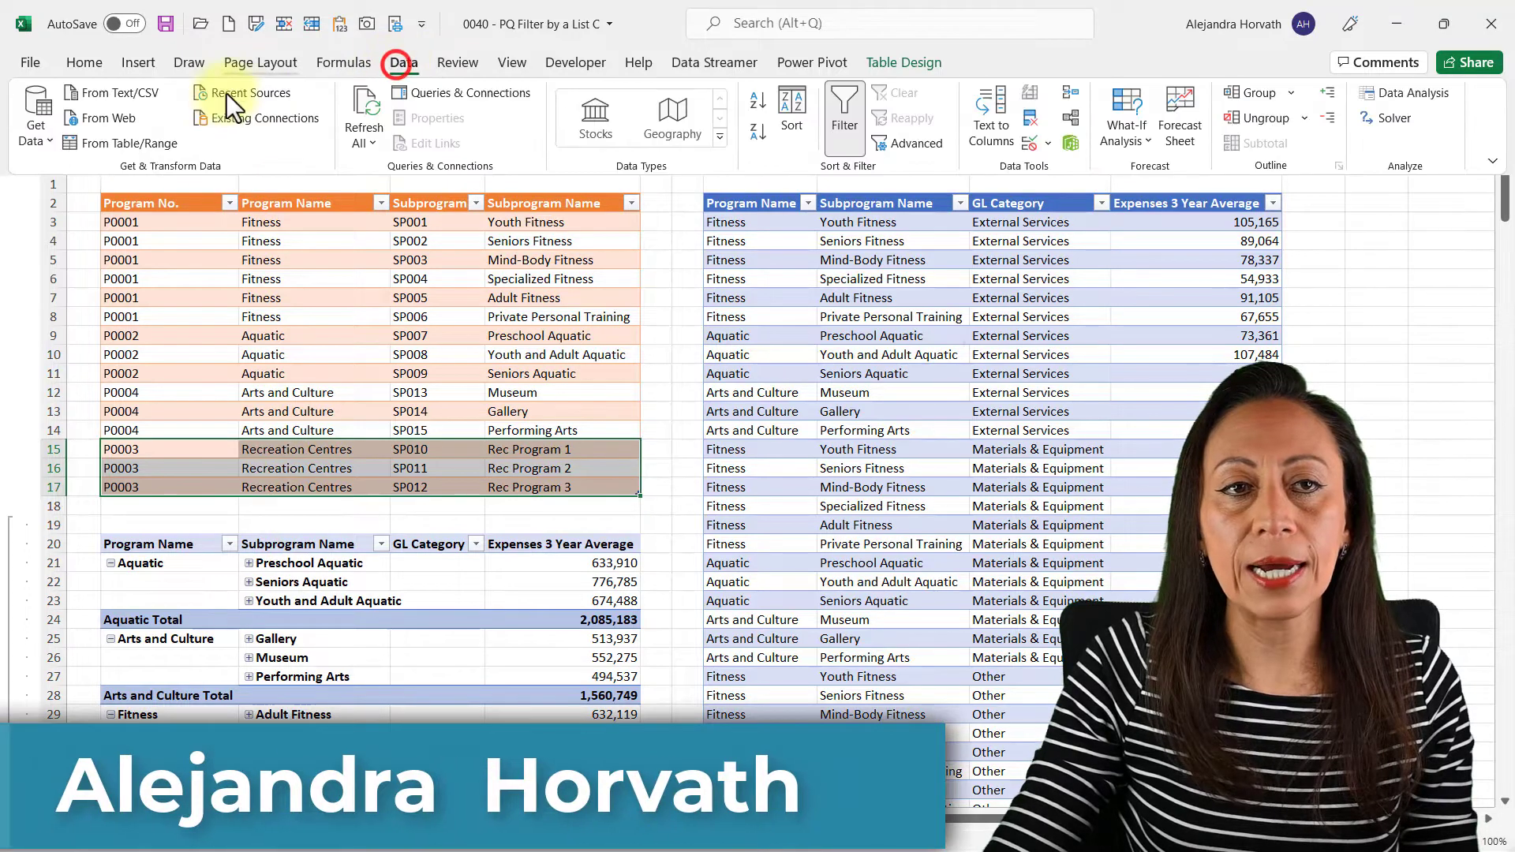
pyautogui.click(366, 101)
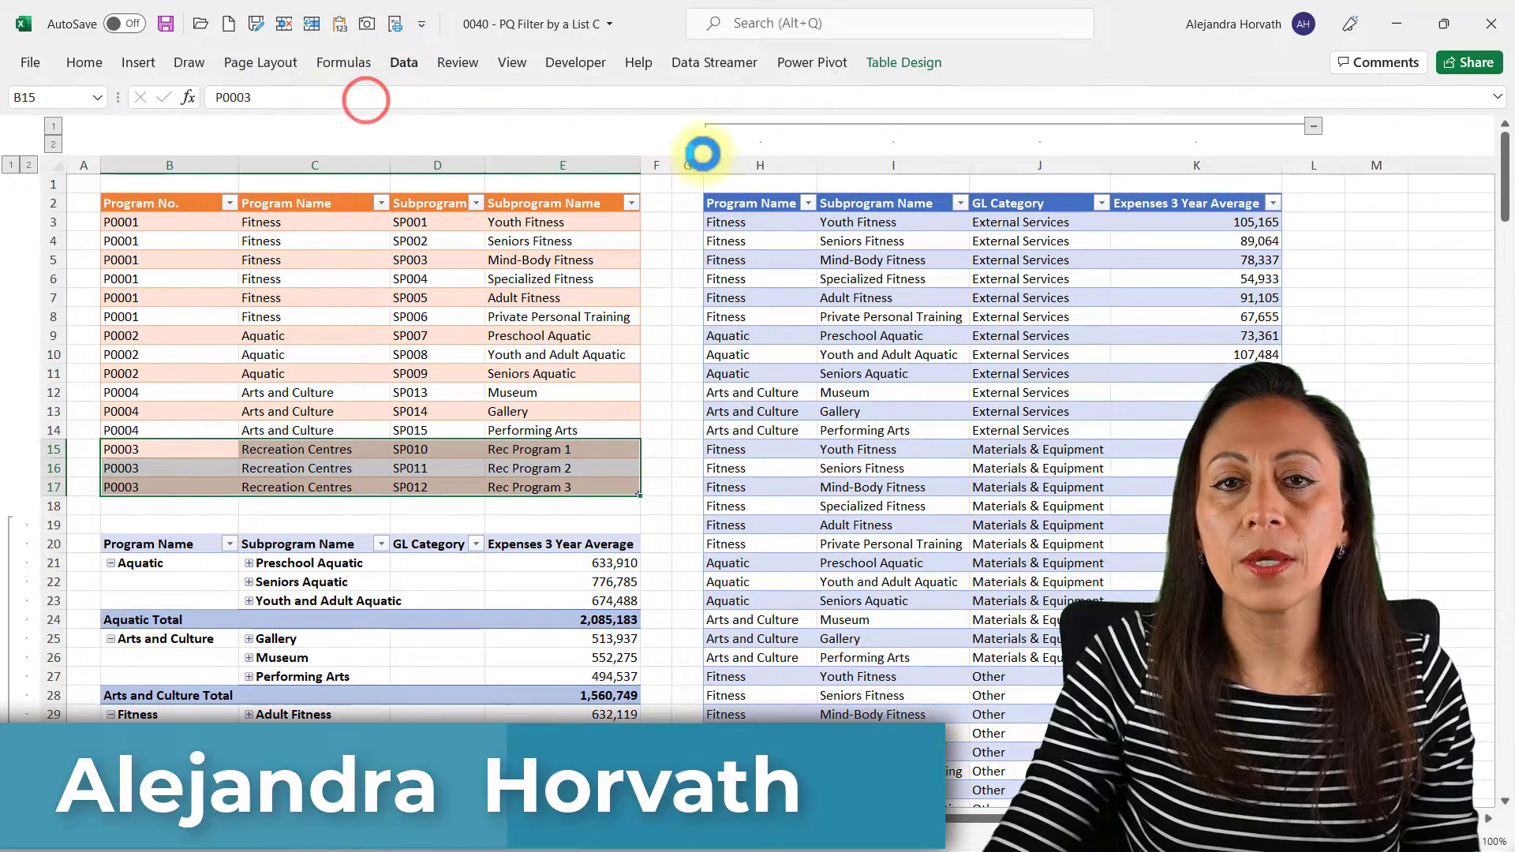
pyautogui.click(813, 204)
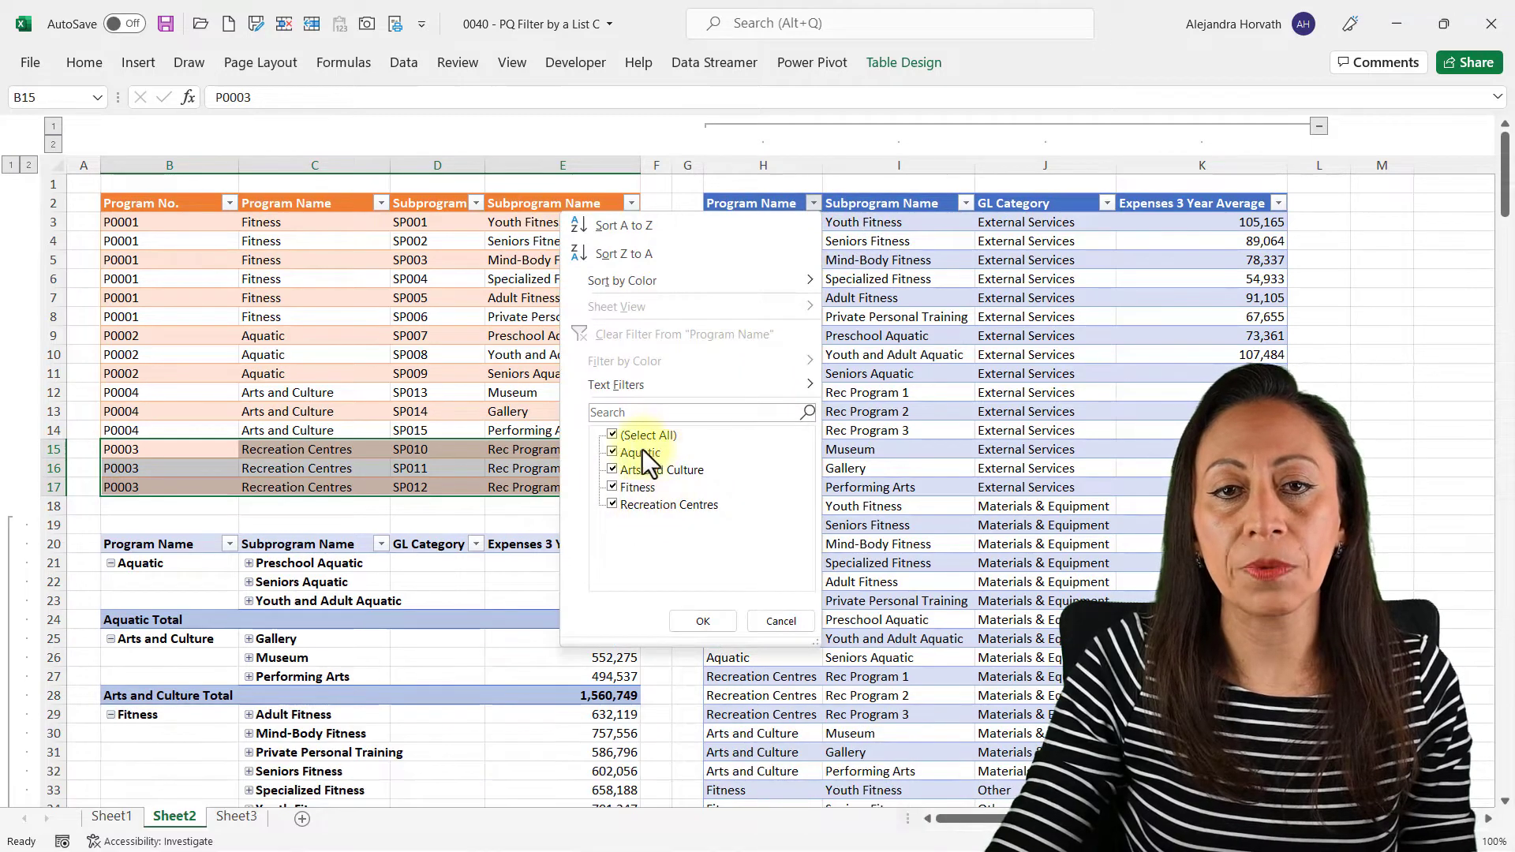
pyautogui.click(229, 543)
pyautogui.click(229, 543)
pyautogui.click(410, 377)
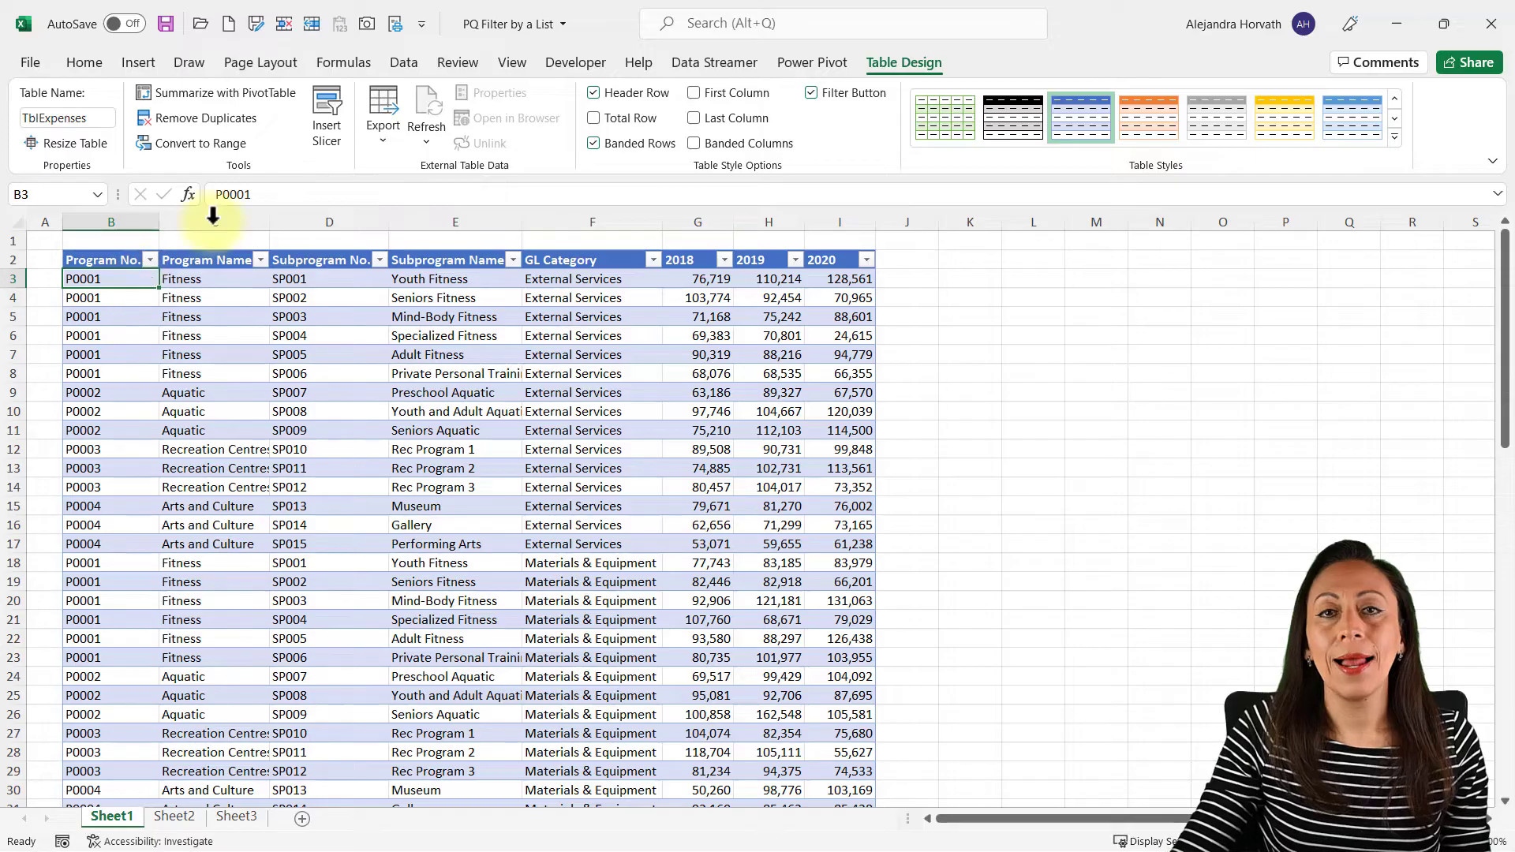
# Review TblExpenses' program, subprogram, GL category and 2018–2020 expense cells on Sheet1
pyautogui.click(124, 283)
pyautogui.click(83, 118)
pyautogui.click(225, 336)
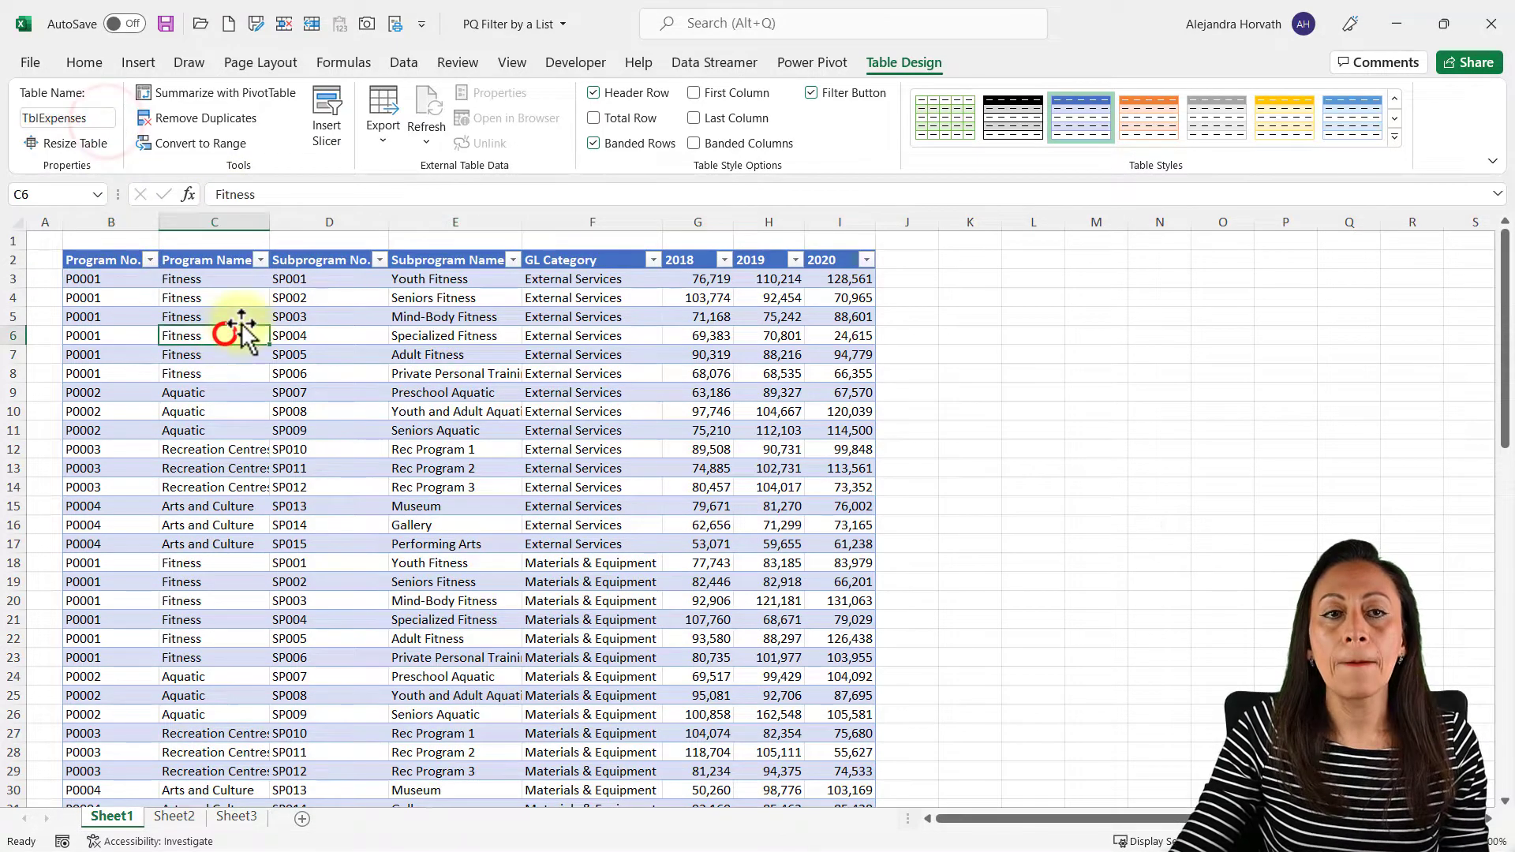
pyautogui.click(462, 333)
pyautogui.click(633, 357)
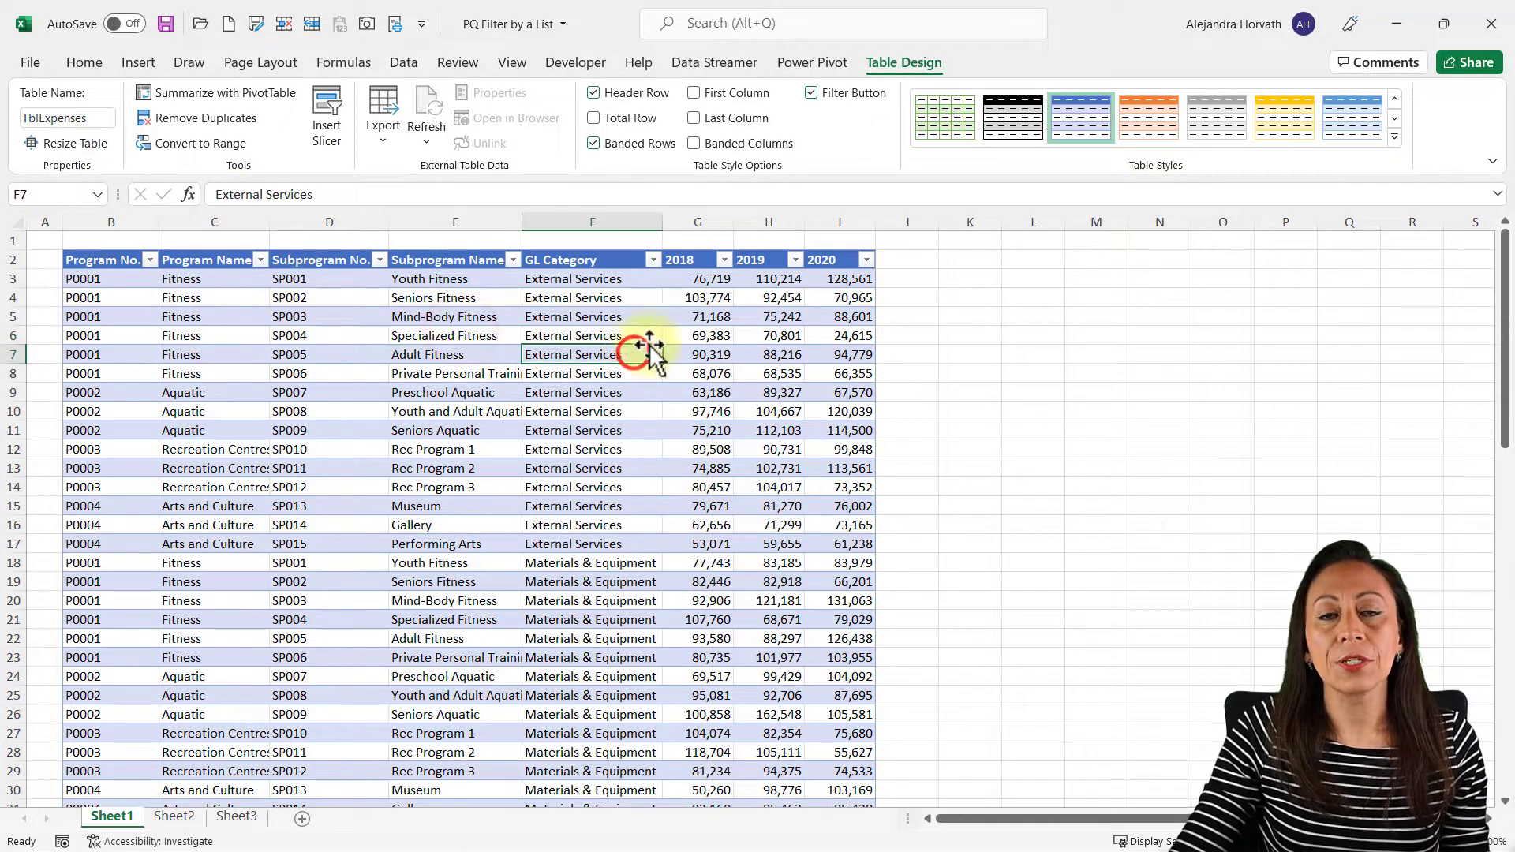
pyautogui.click(698, 297)
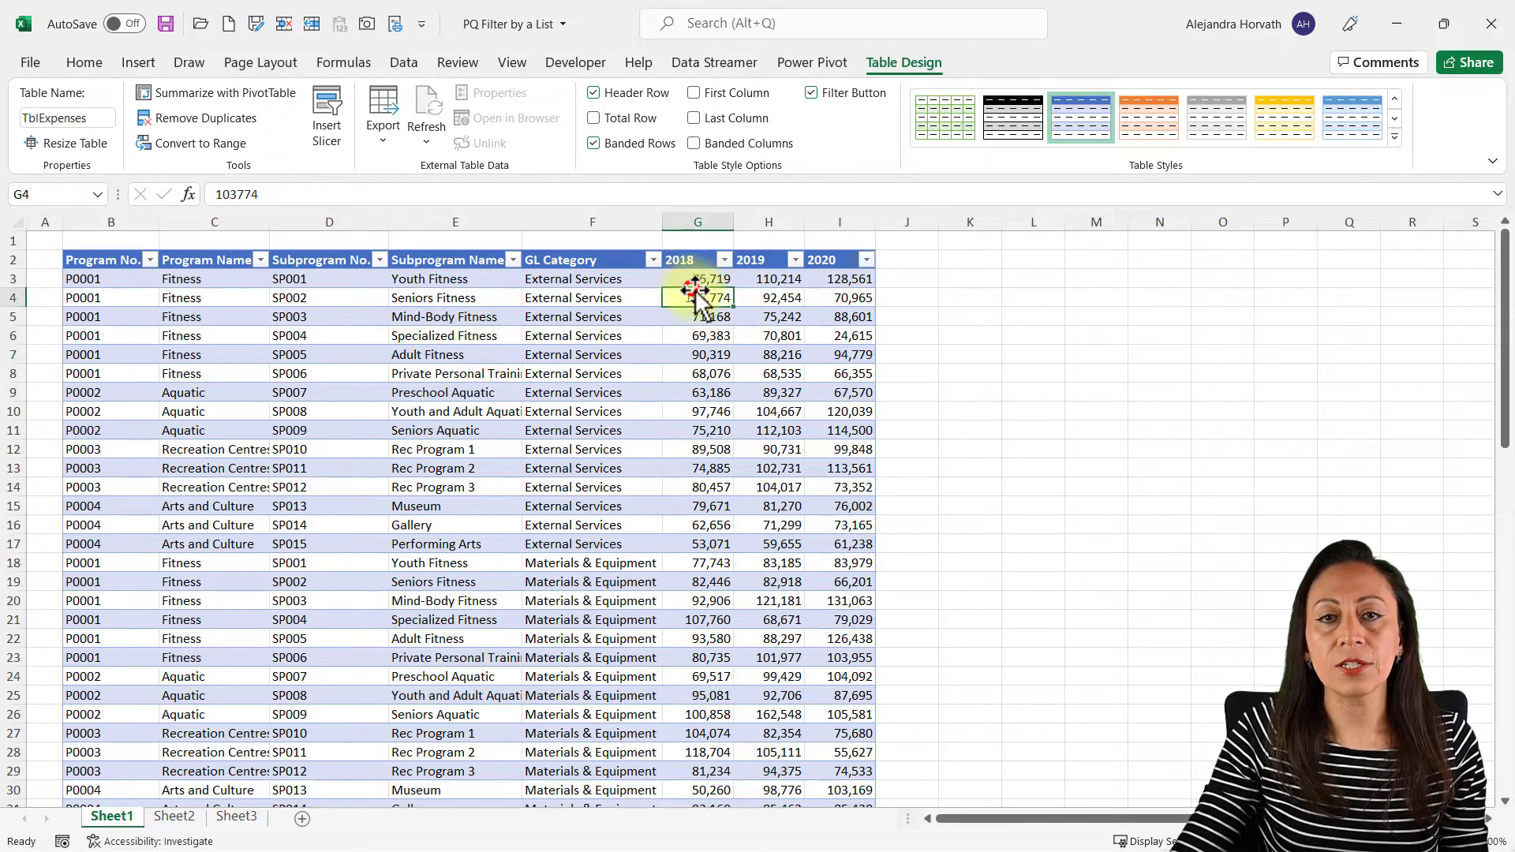
pyautogui.click(764, 286)
pyautogui.click(829, 283)
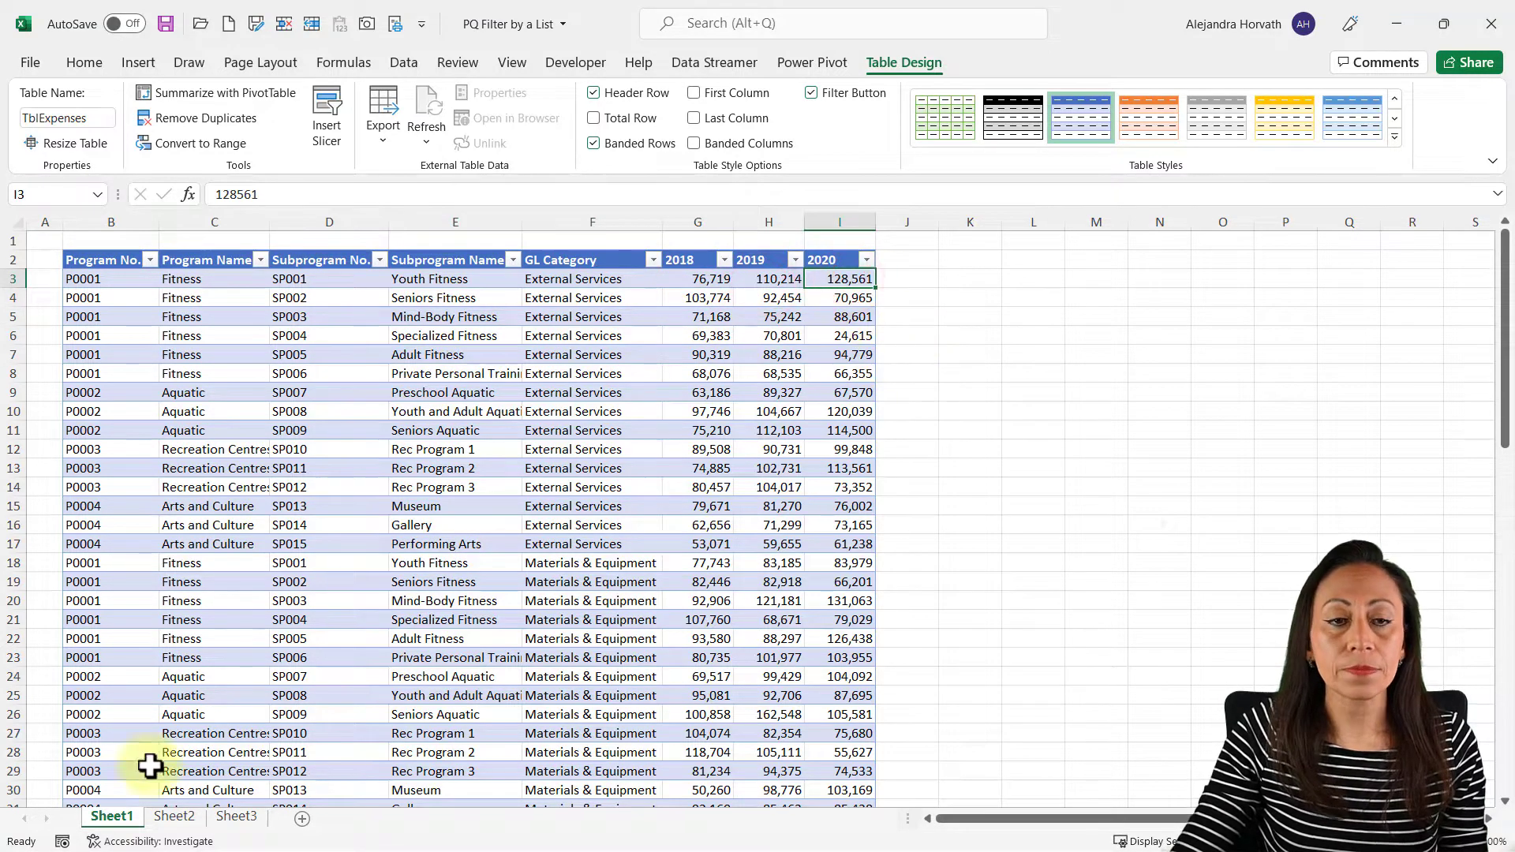
# Move to Sheet2's DimReference table, check its name headings, and show the Data commands
pyautogui.click(175, 818)
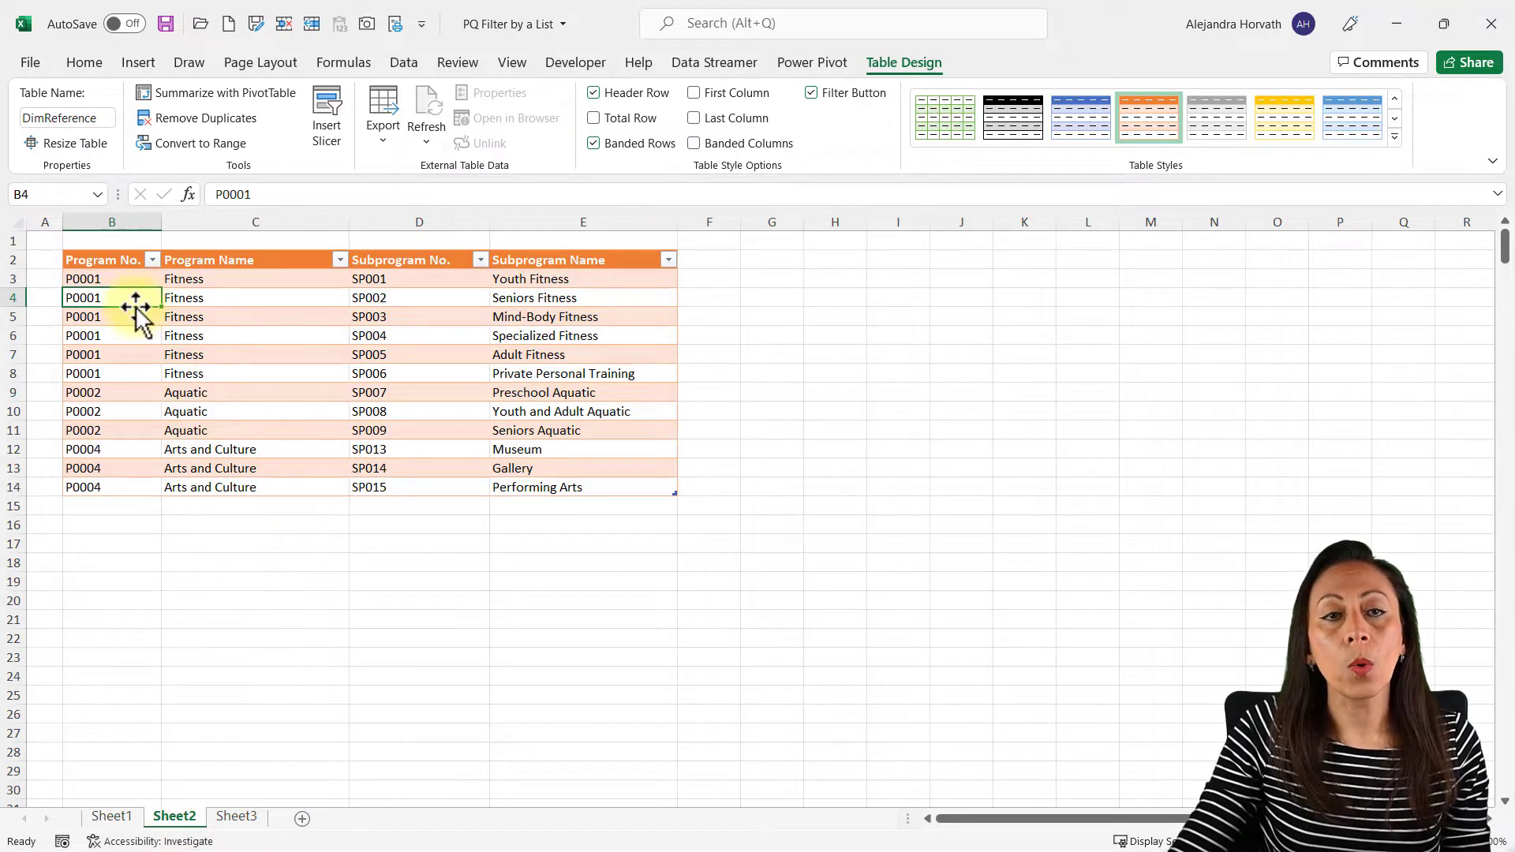
pyautogui.click(238, 259)
pyautogui.click(543, 259)
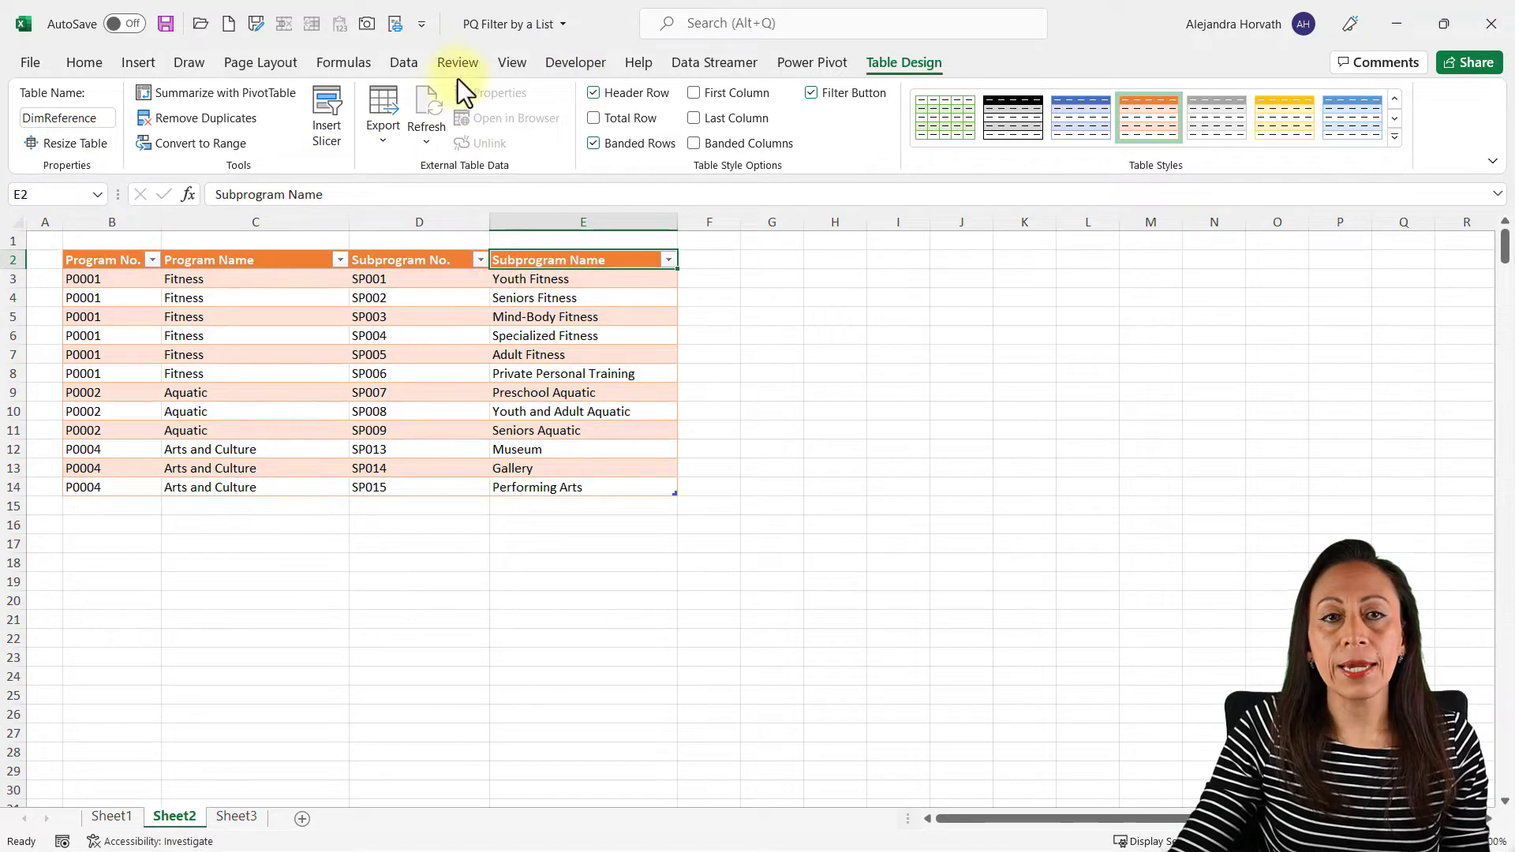
pyautogui.click(407, 67)
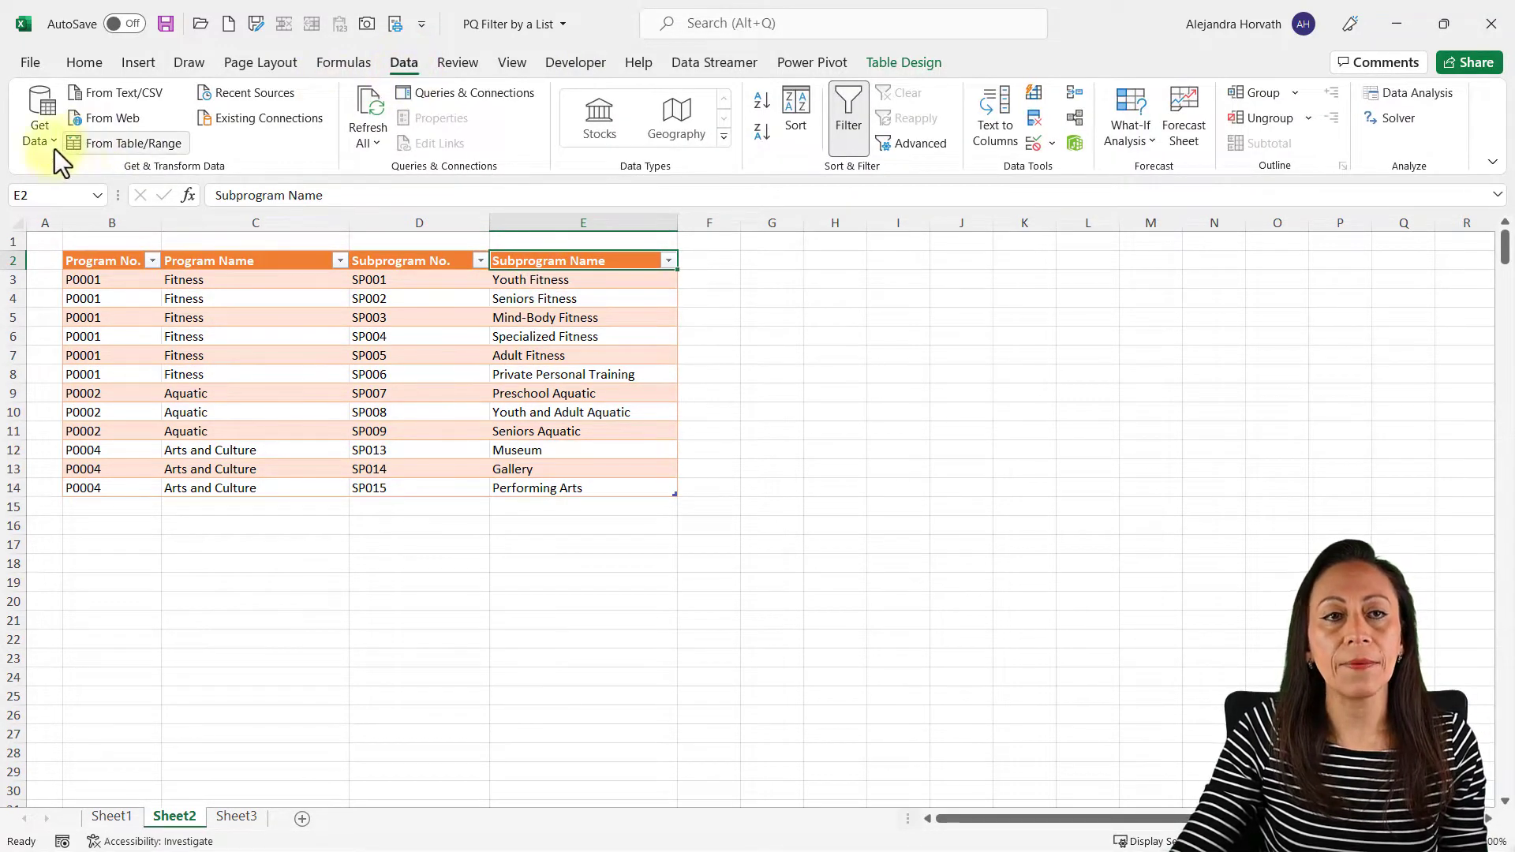
# Start a new blank query from the other data sources list
pyautogui.click(35, 136)
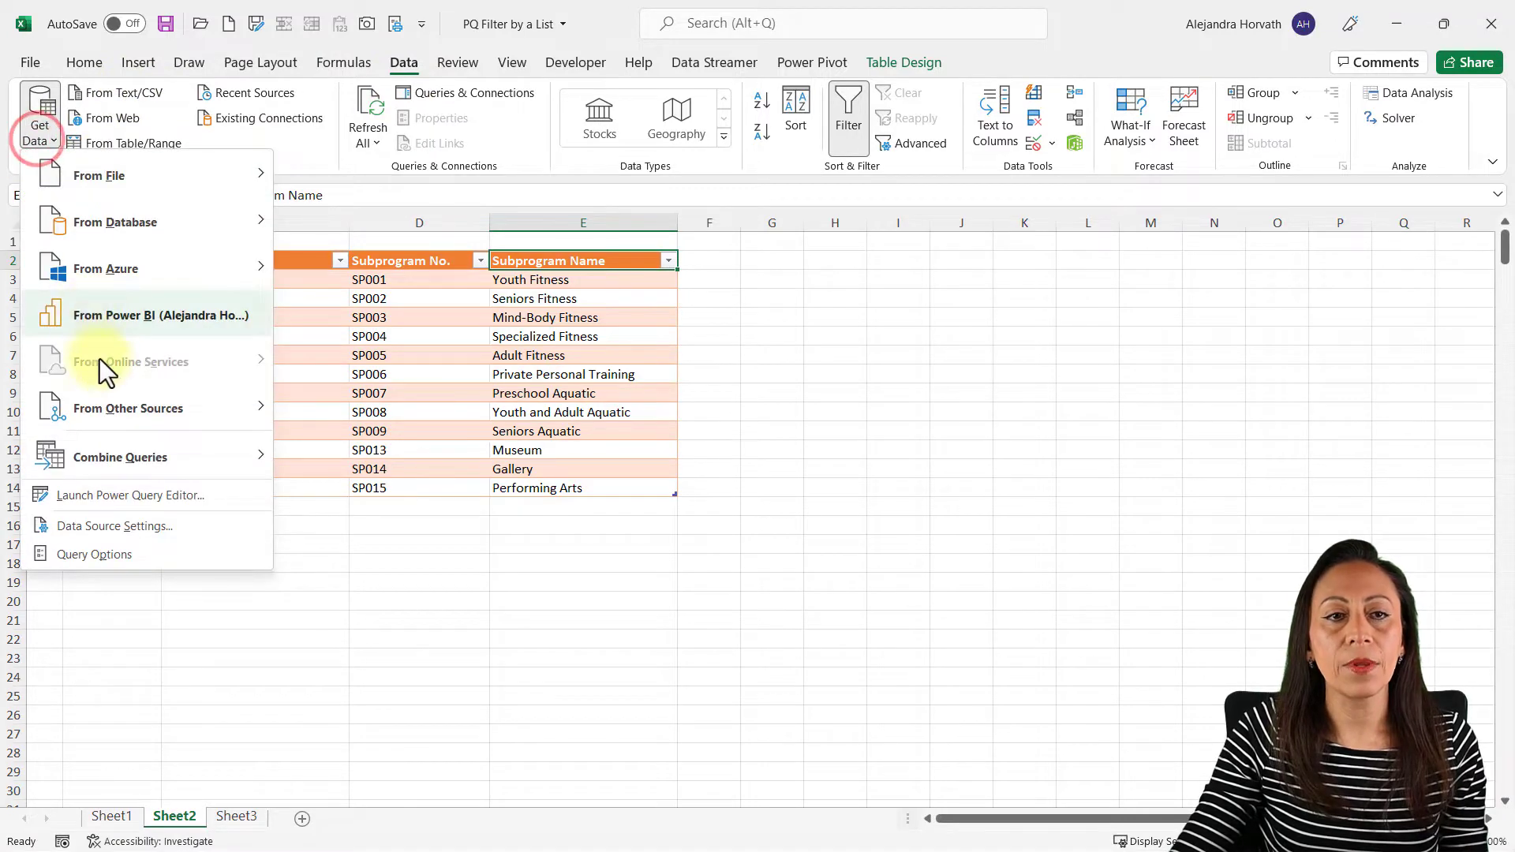
pyautogui.click(121, 420)
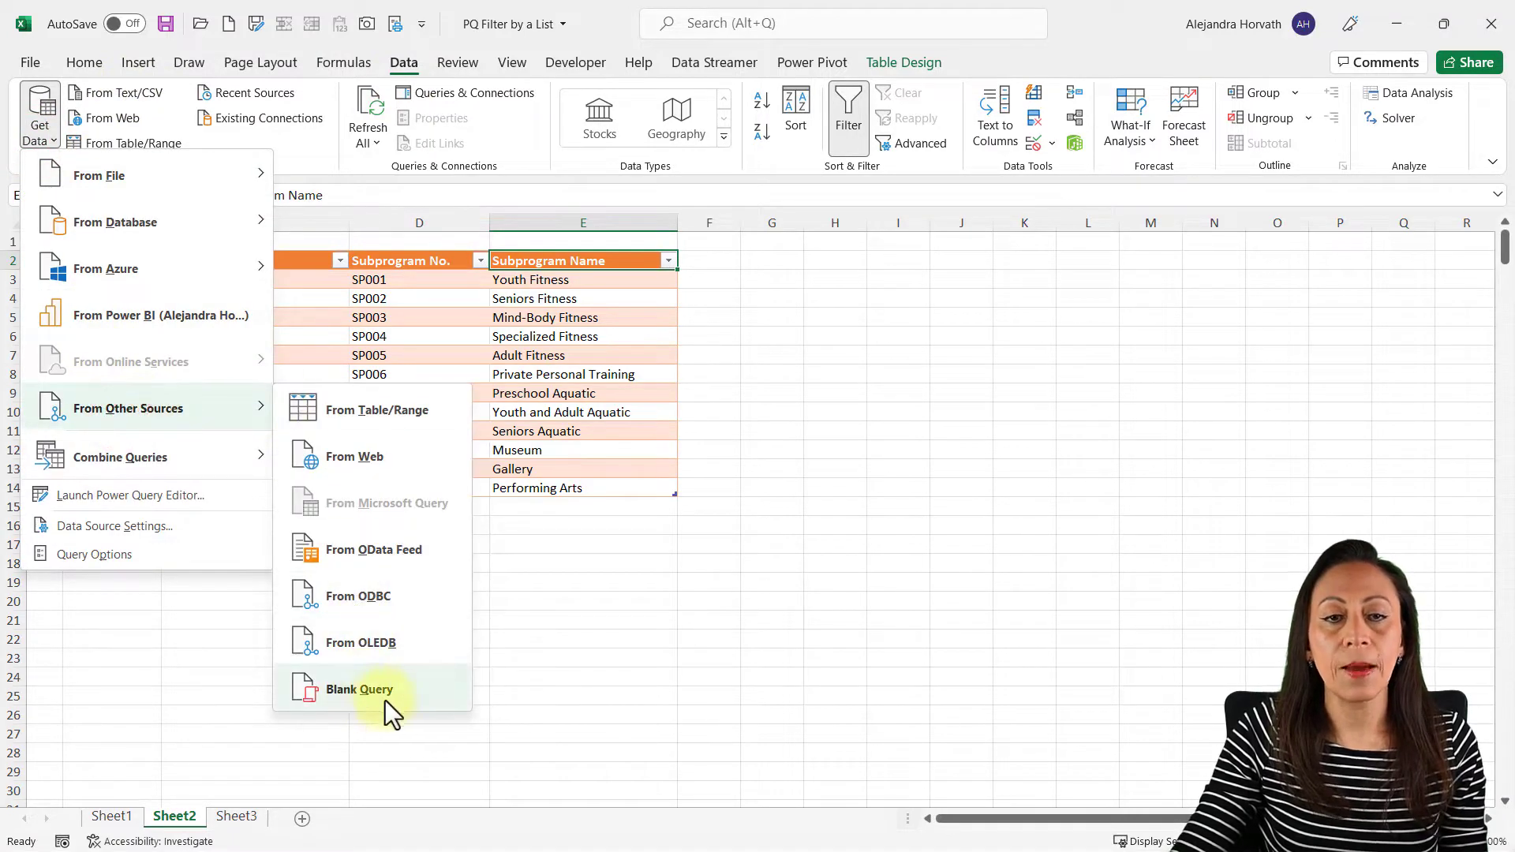
pyautogui.click(411, 699)
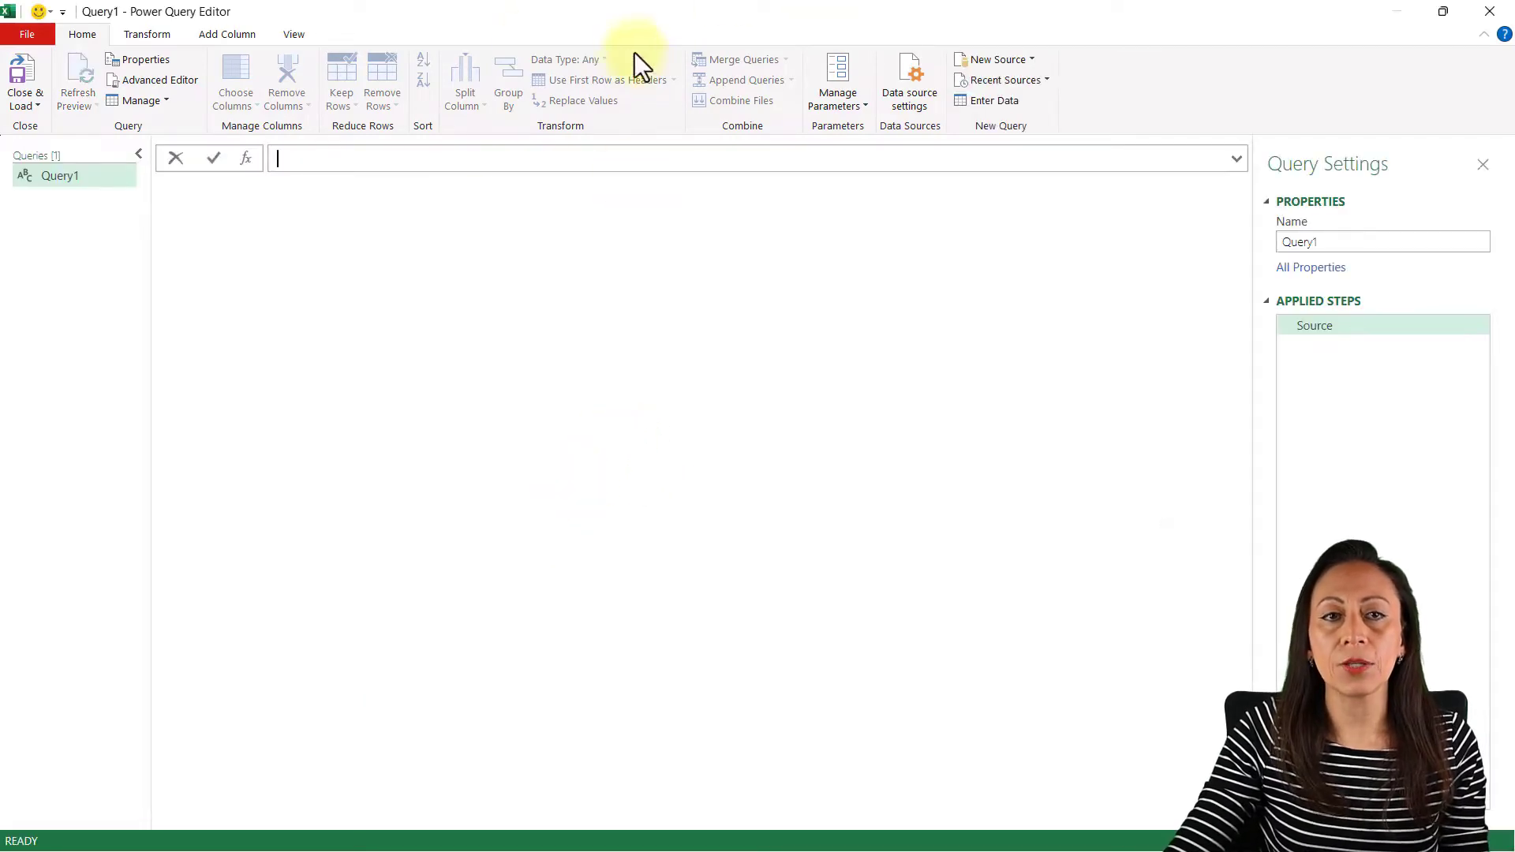
# Set the query formula to =Excel.CurrentWorkbook() to list TblExpenses and DimReference
pyautogui.click(413, 156)
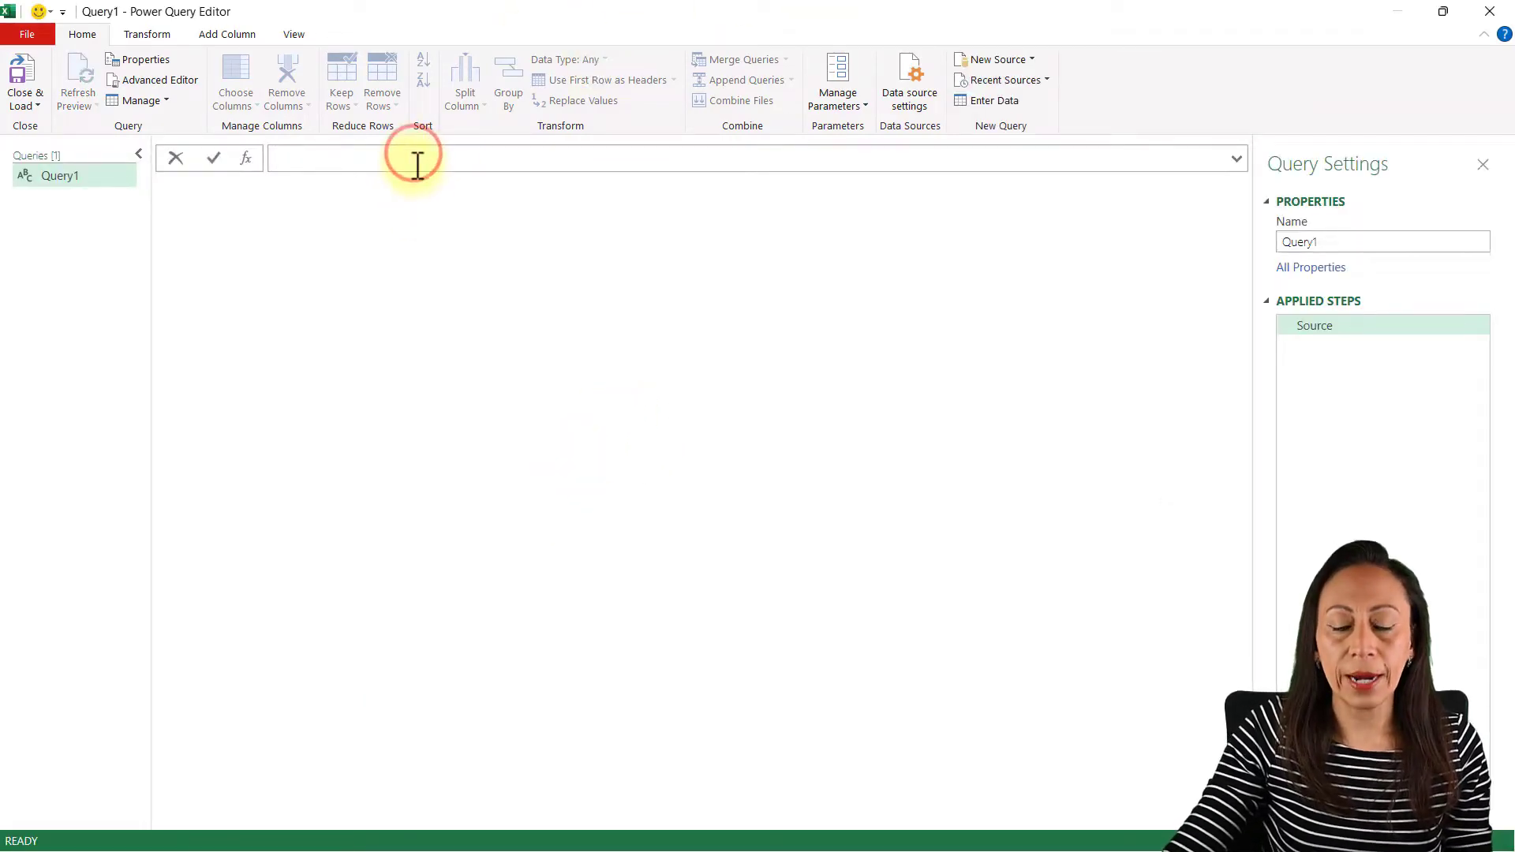
pyautogui.write('exc')
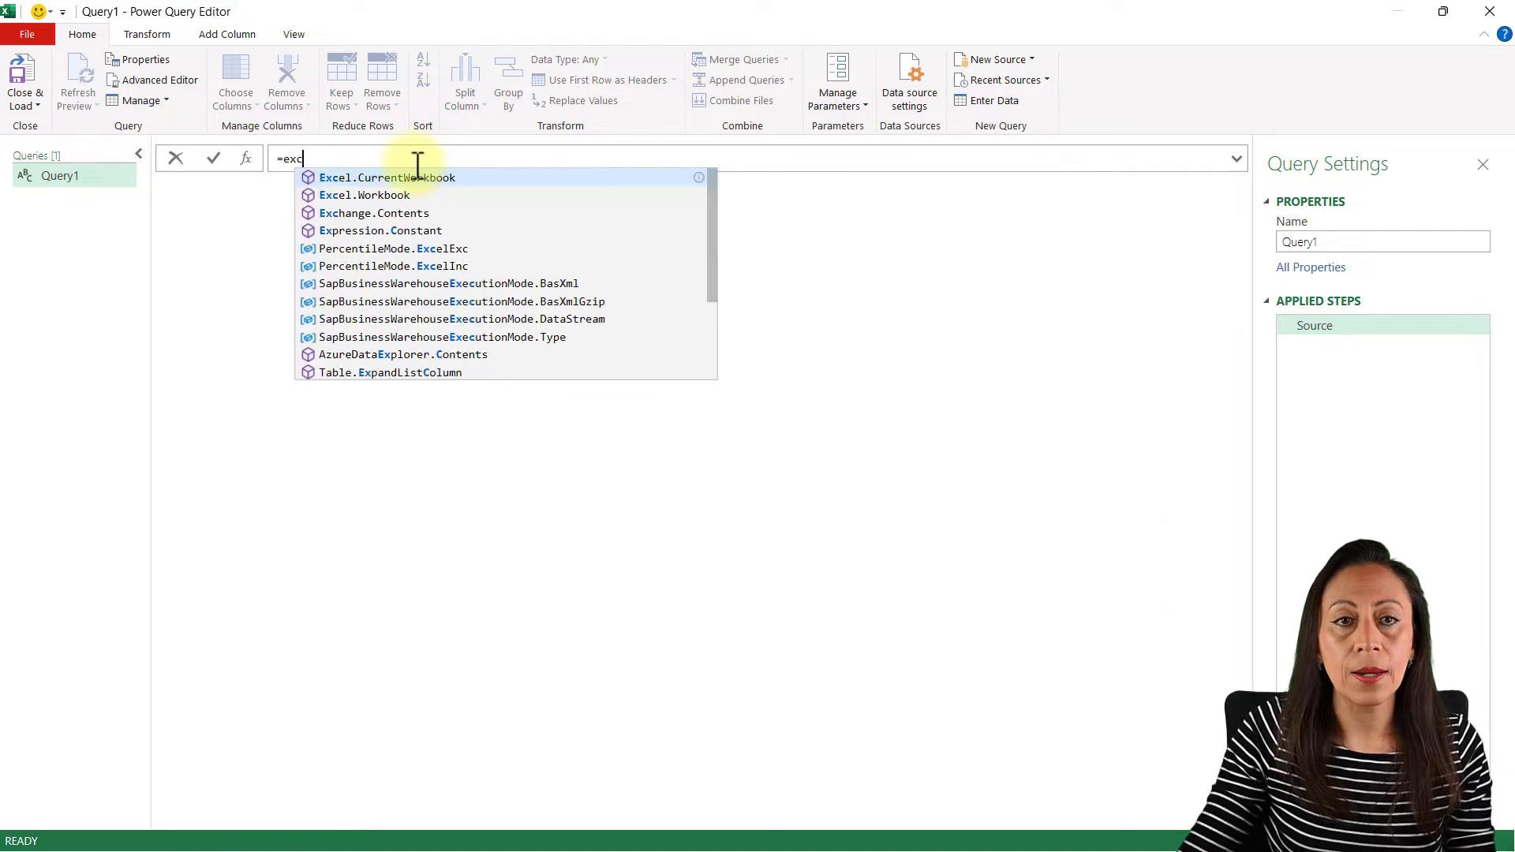
pyautogui.click(422, 178)
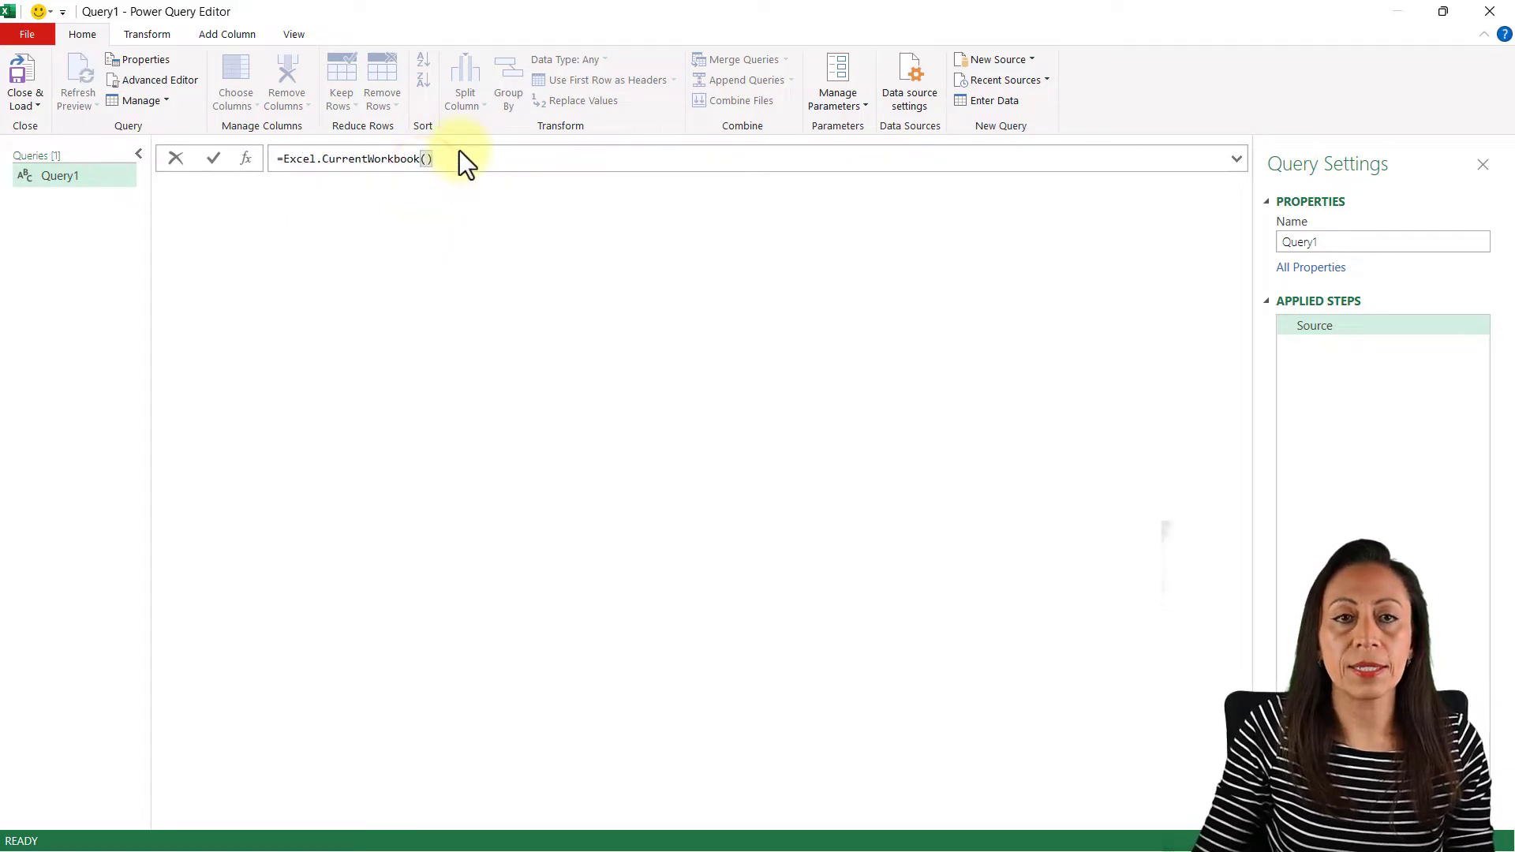
pyautogui.write('()')
pyautogui.press('Return')
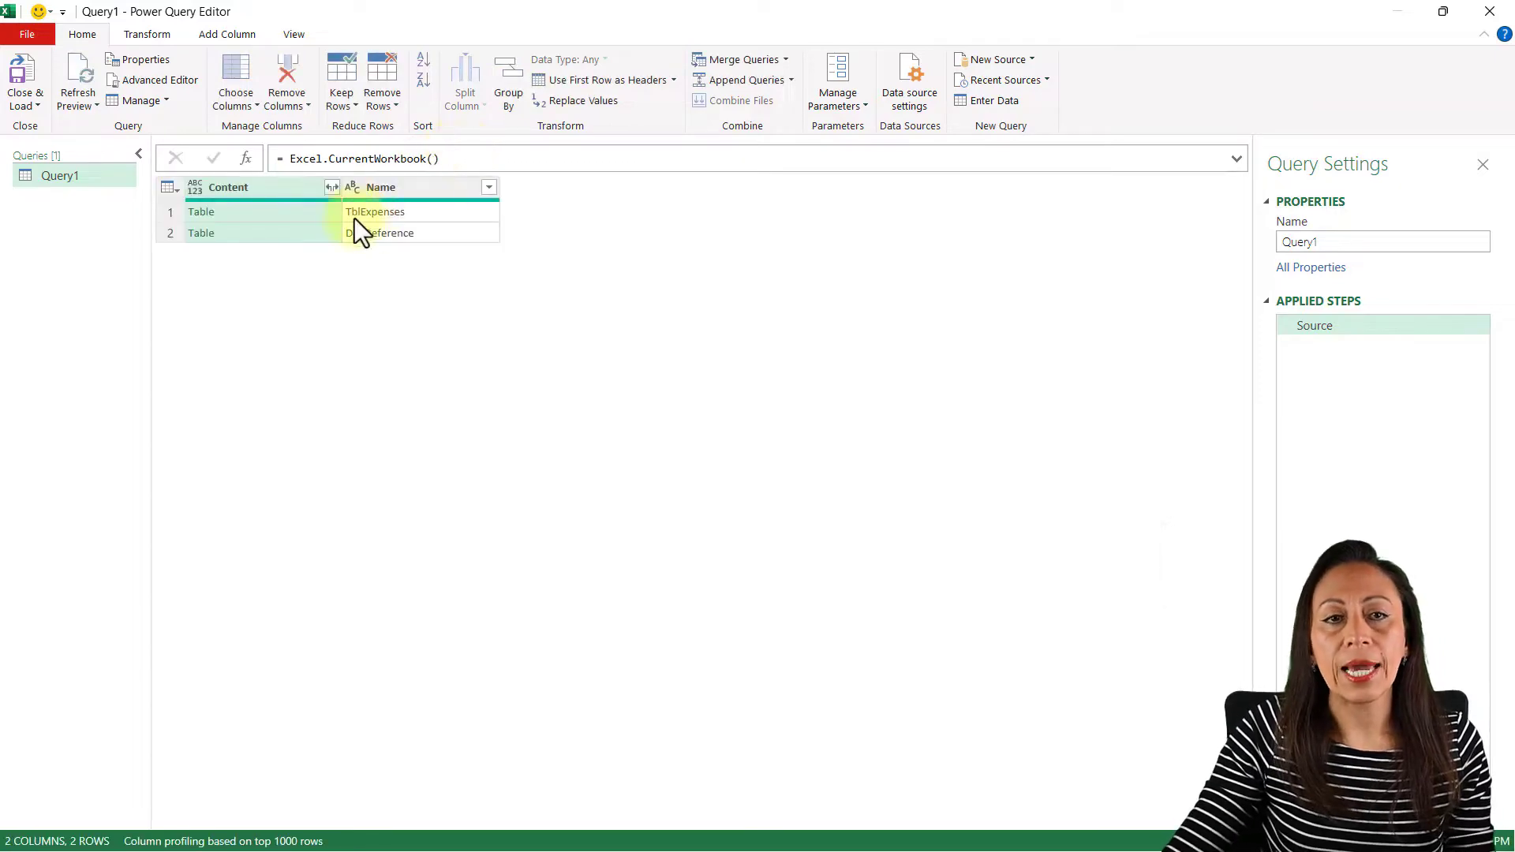
# Preview the TblExpenses and DimReference tables, then duplicate Query1
pyautogui.click(310, 214)
pyautogui.click(311, 234)
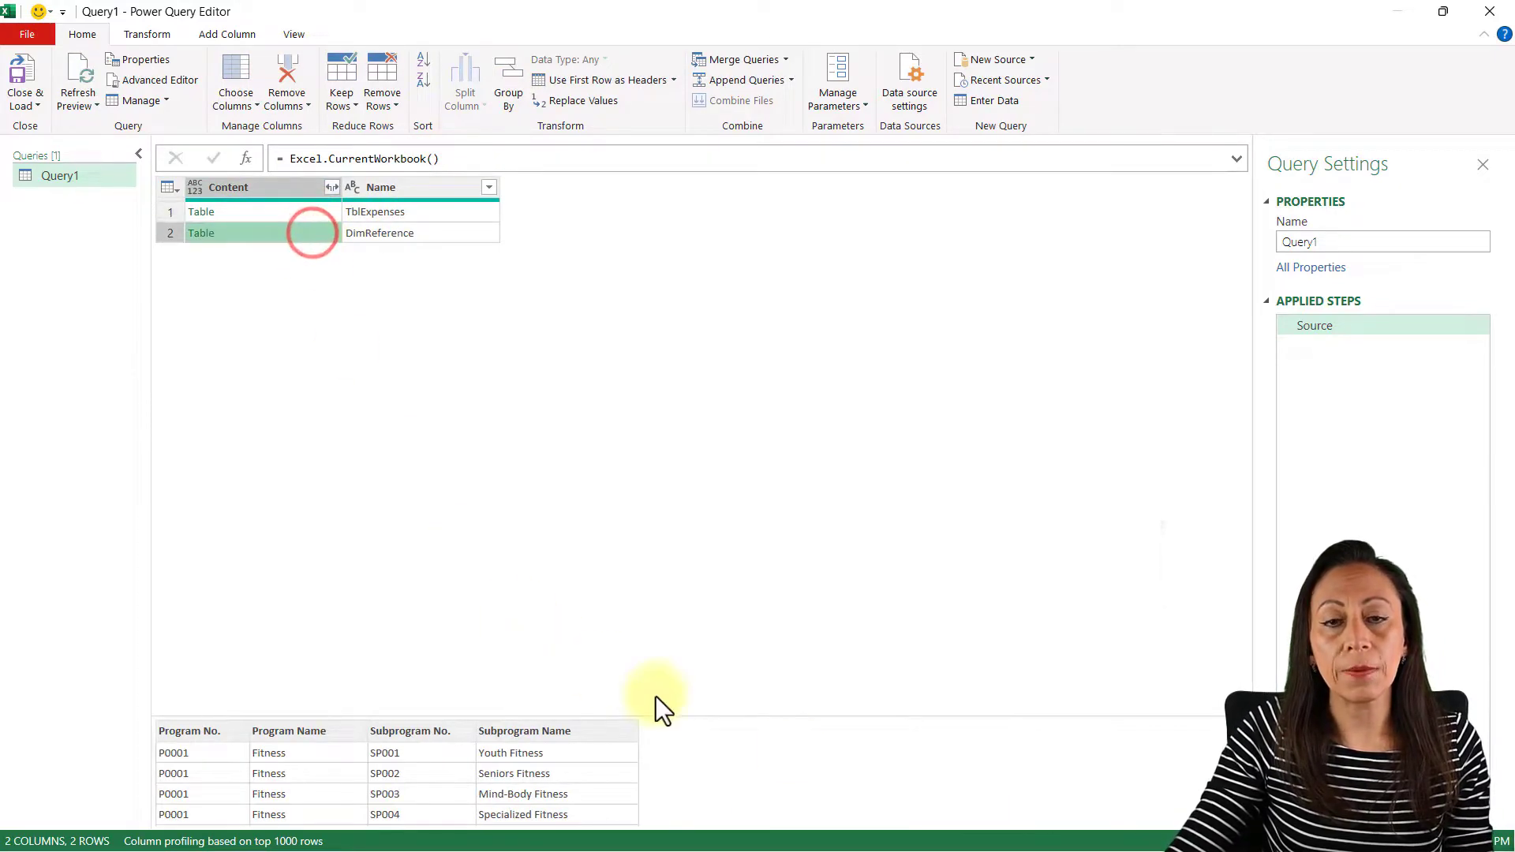
pyautogui.rightClick(91, 182)
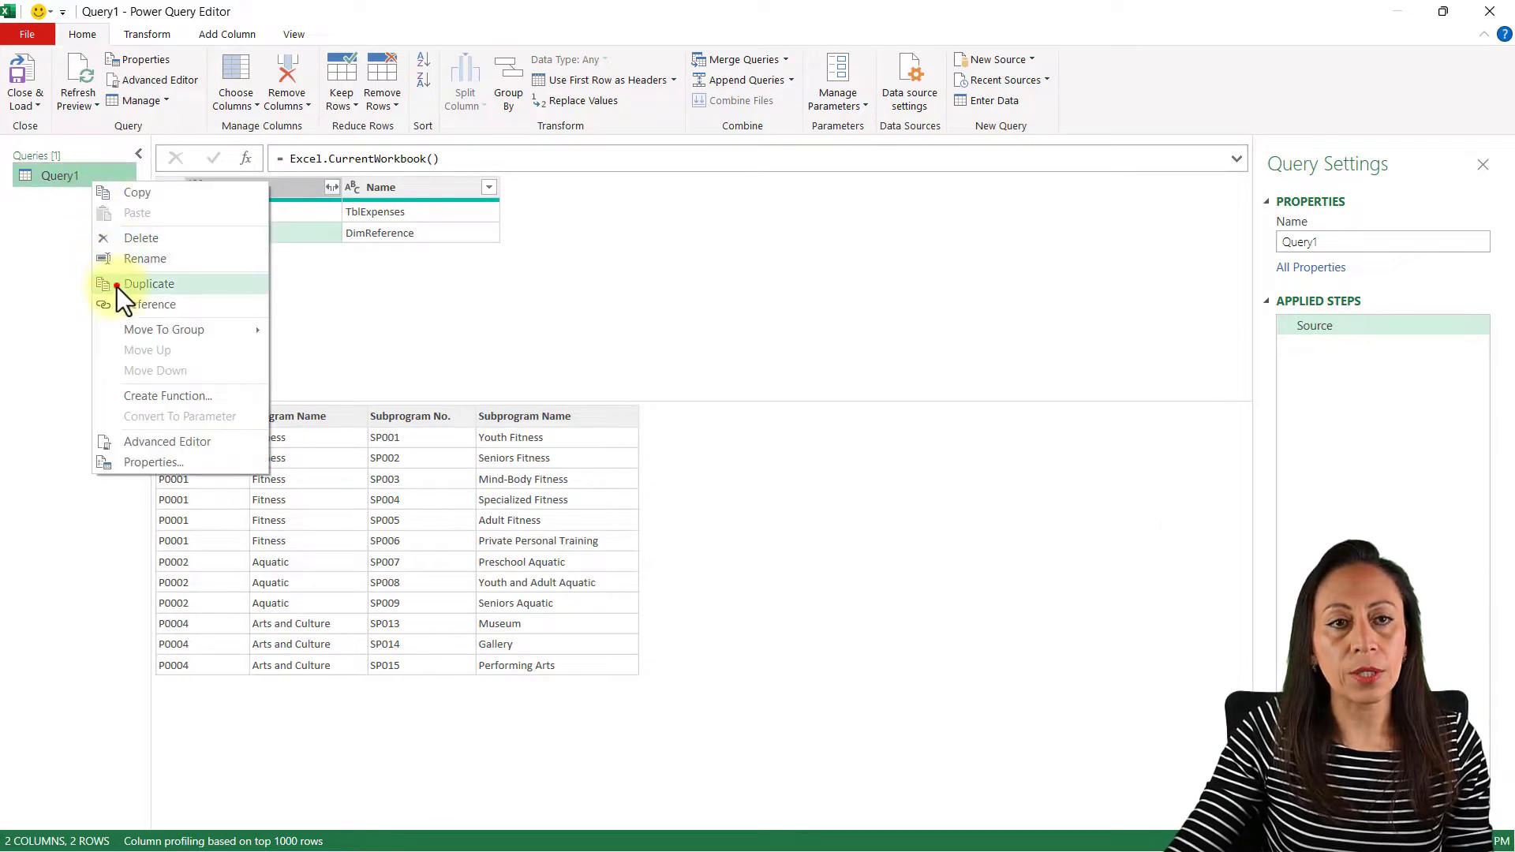
pyautogui.click(117, 285)
# Drill Query1 into the DimReference table and select its Program Name column
pyautogui.click(82, 175)
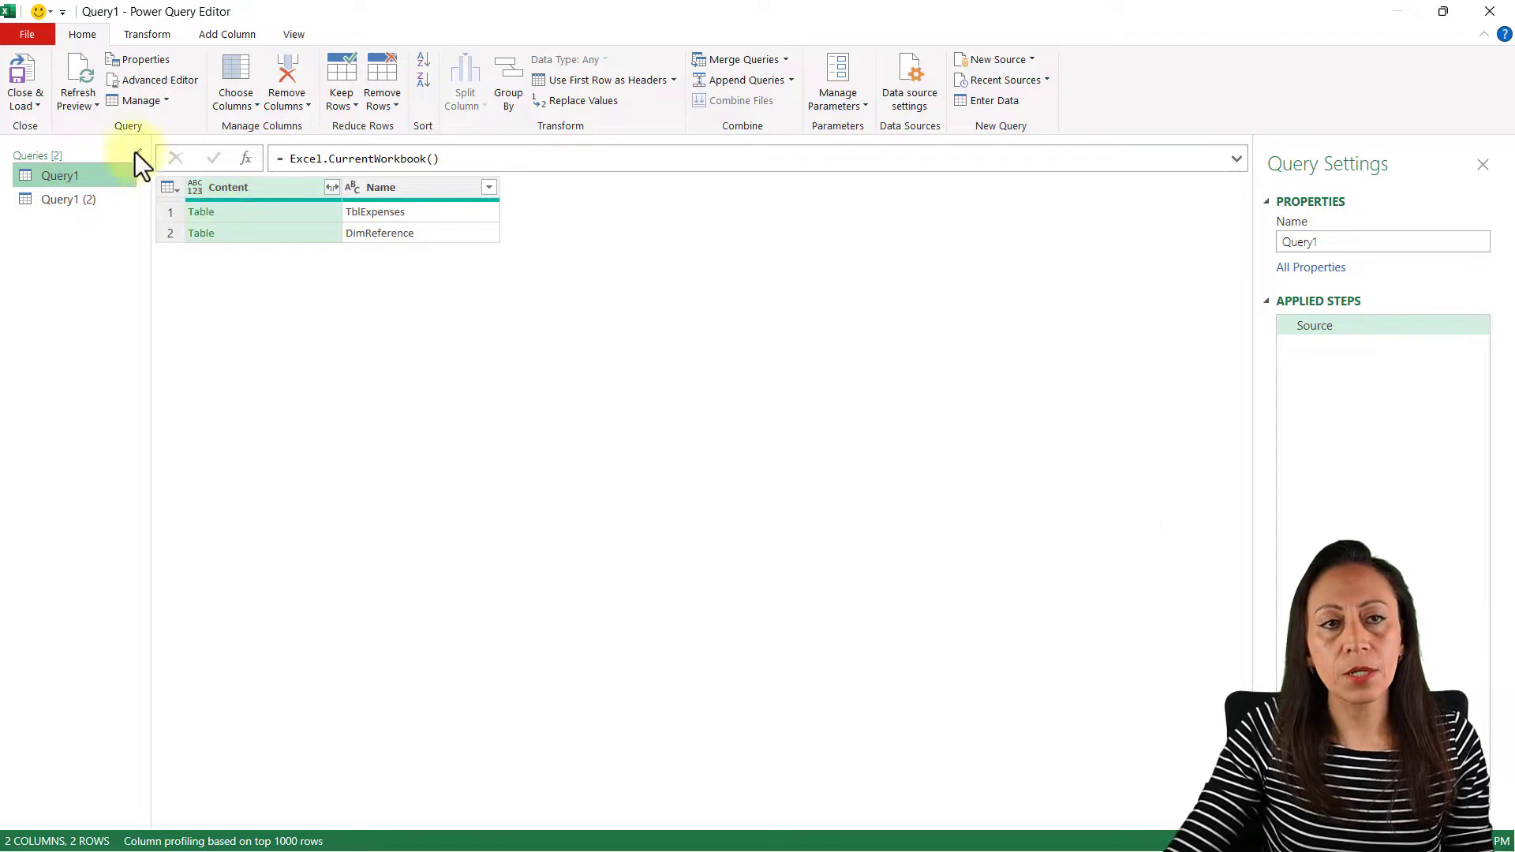
pyautogui.click(376, 234)
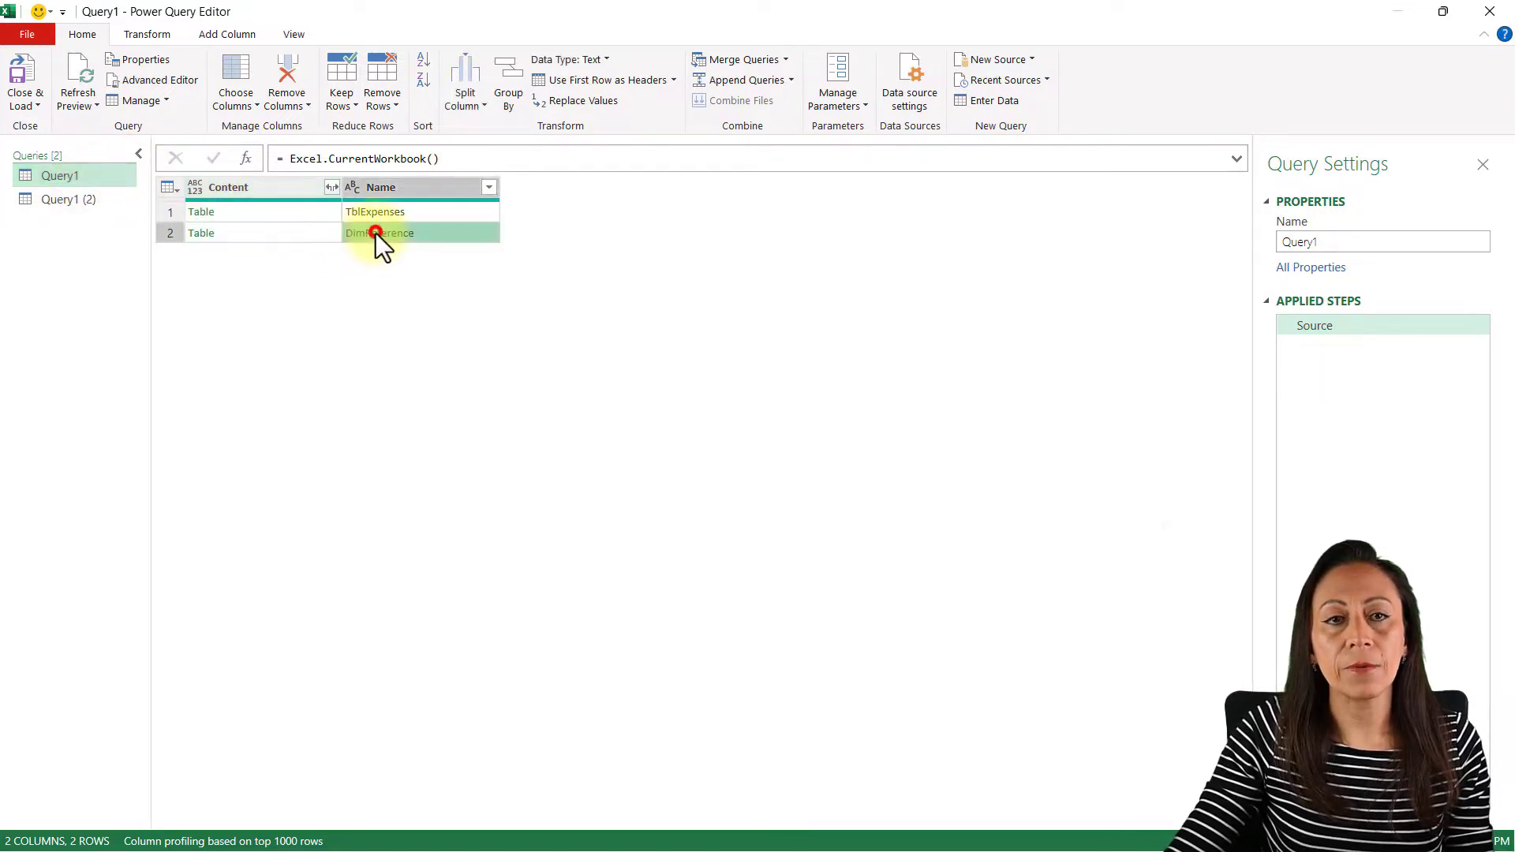
pyautogui.click(200, 234)
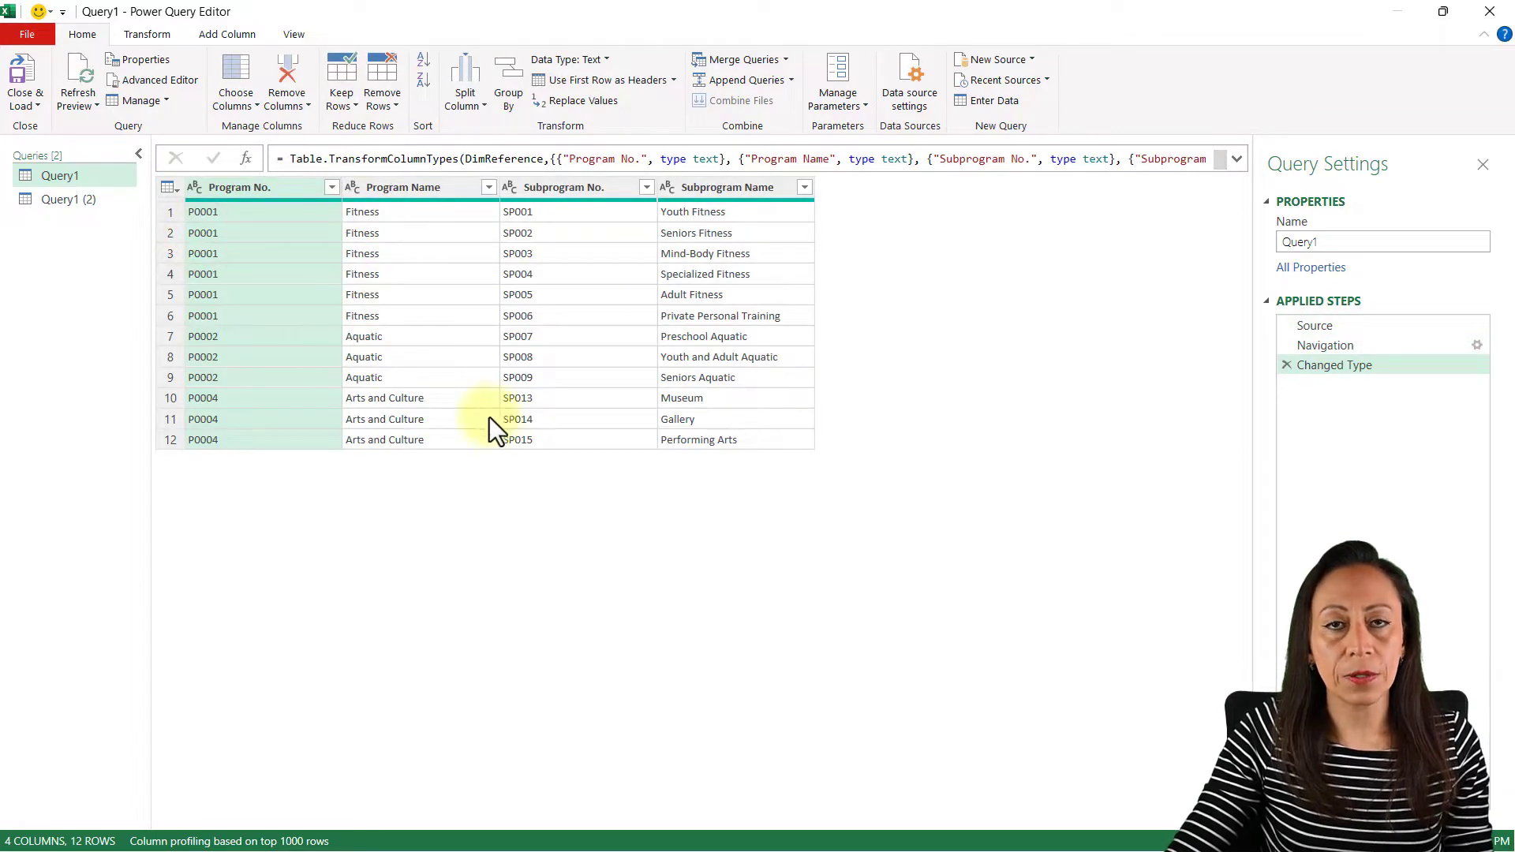
pyautogui.click(400, 188)
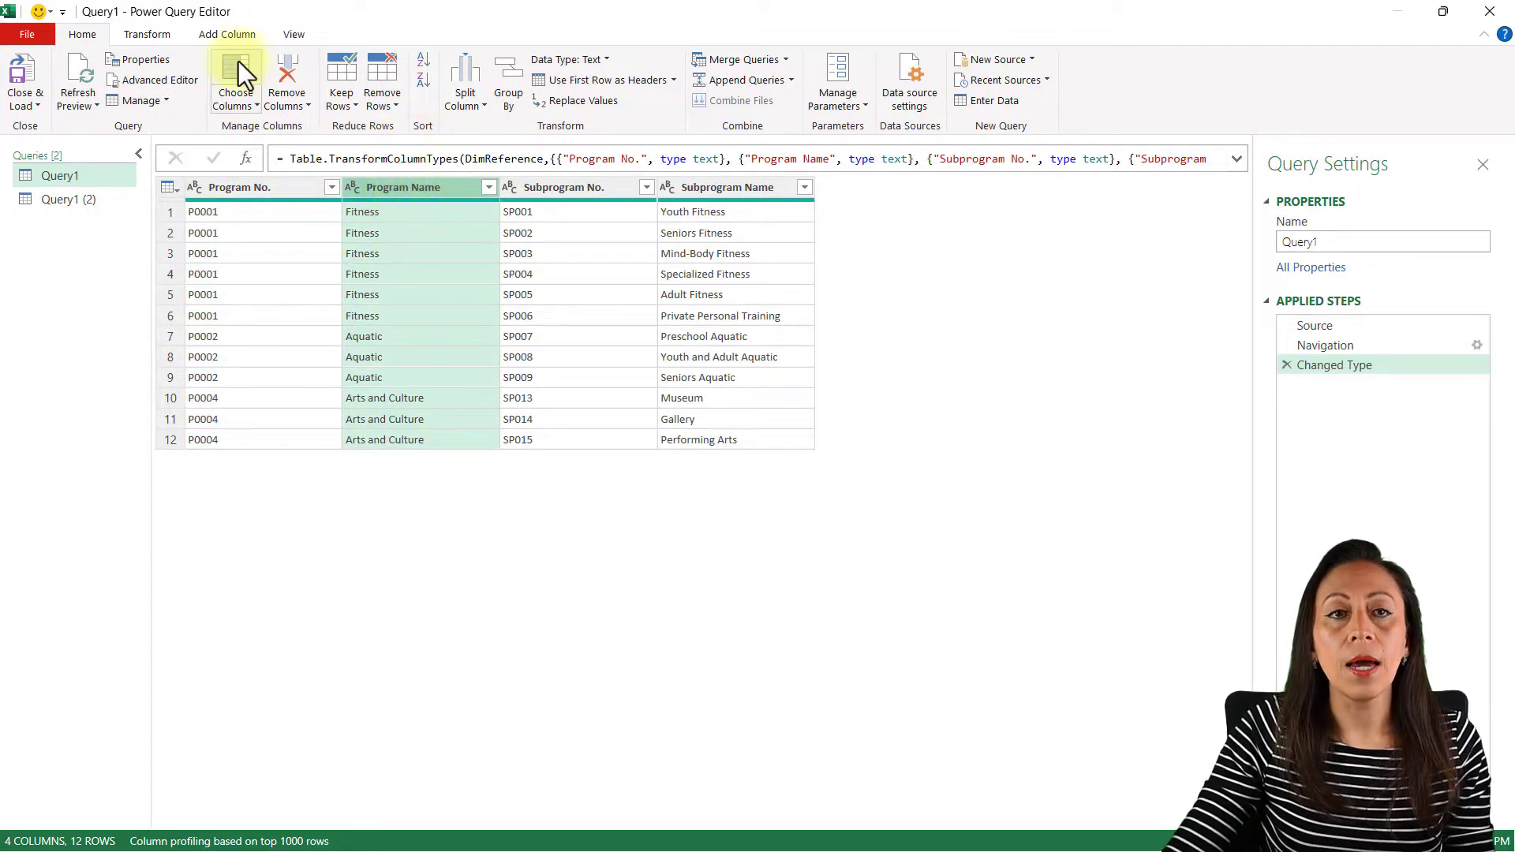
# Convert Program Name to a list, remove duplicates, and start renaming Query1 to Programs
pyautogui.click(162, 36)
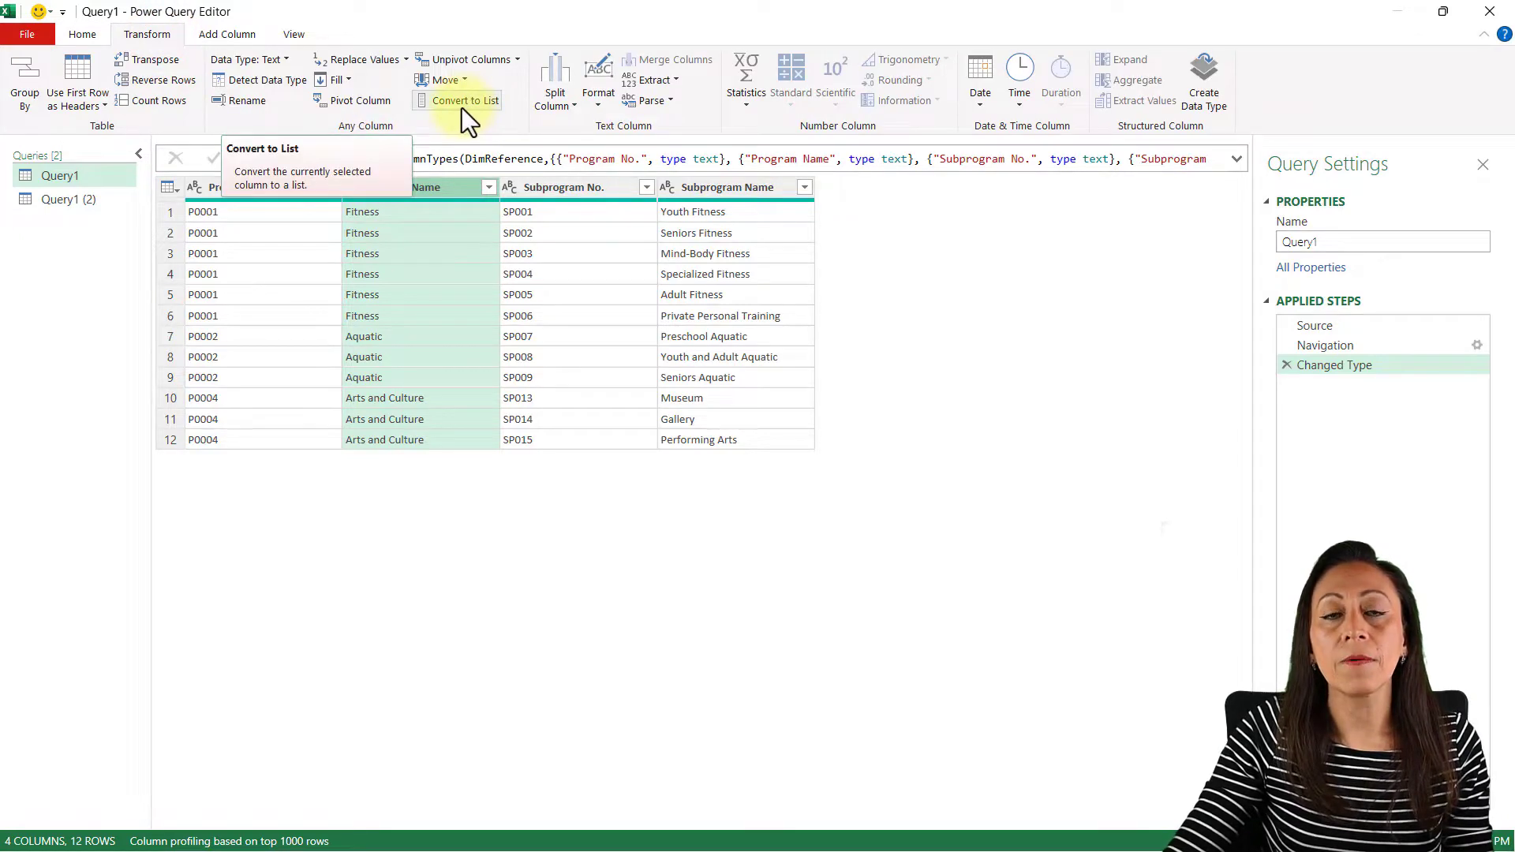
pyautogui.click(463, 106)
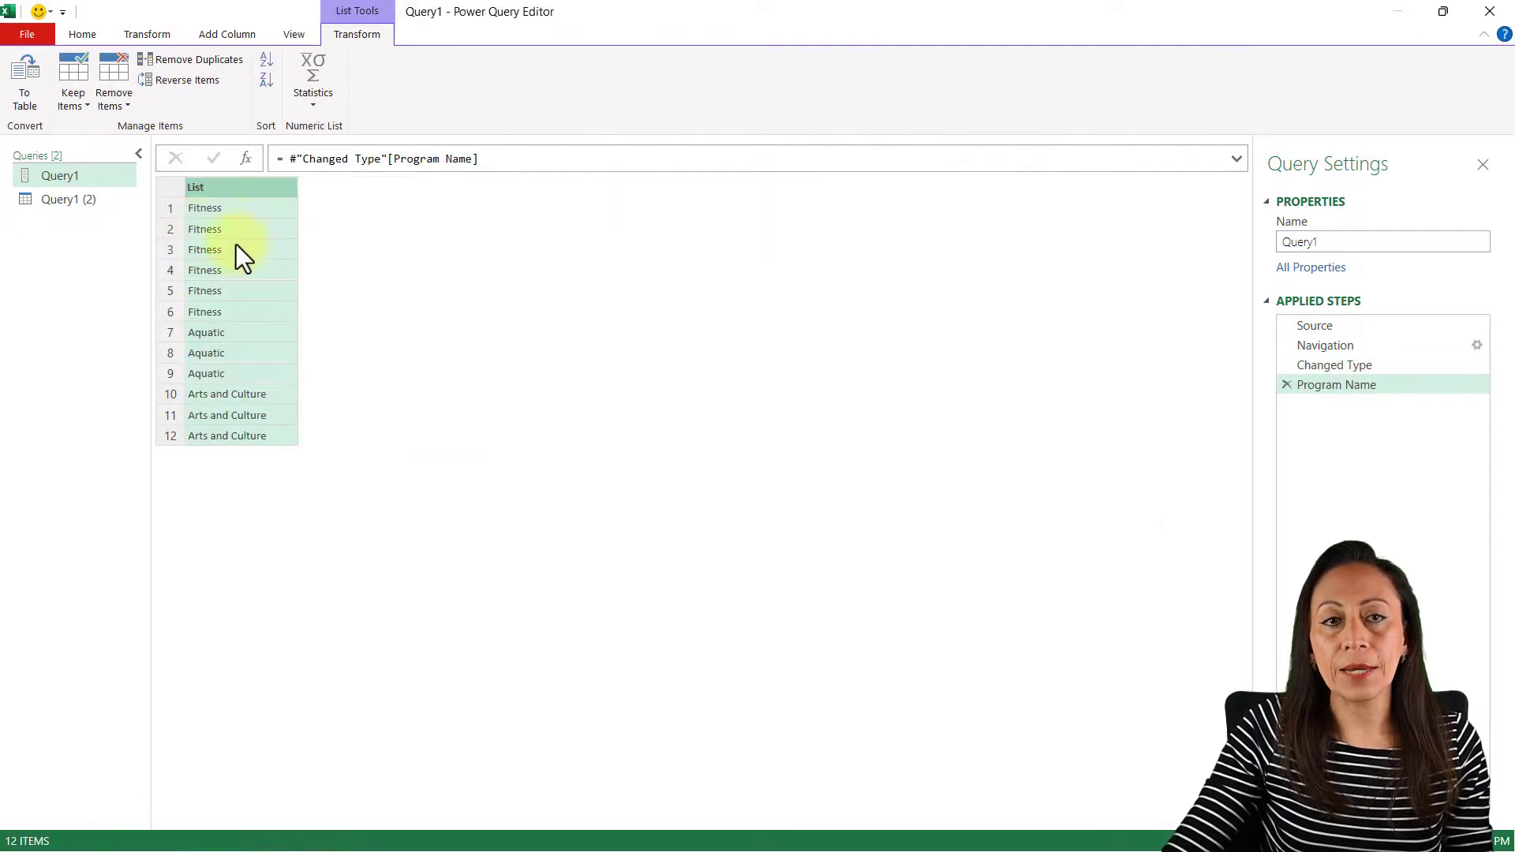
pyautogui.click(240, 183)
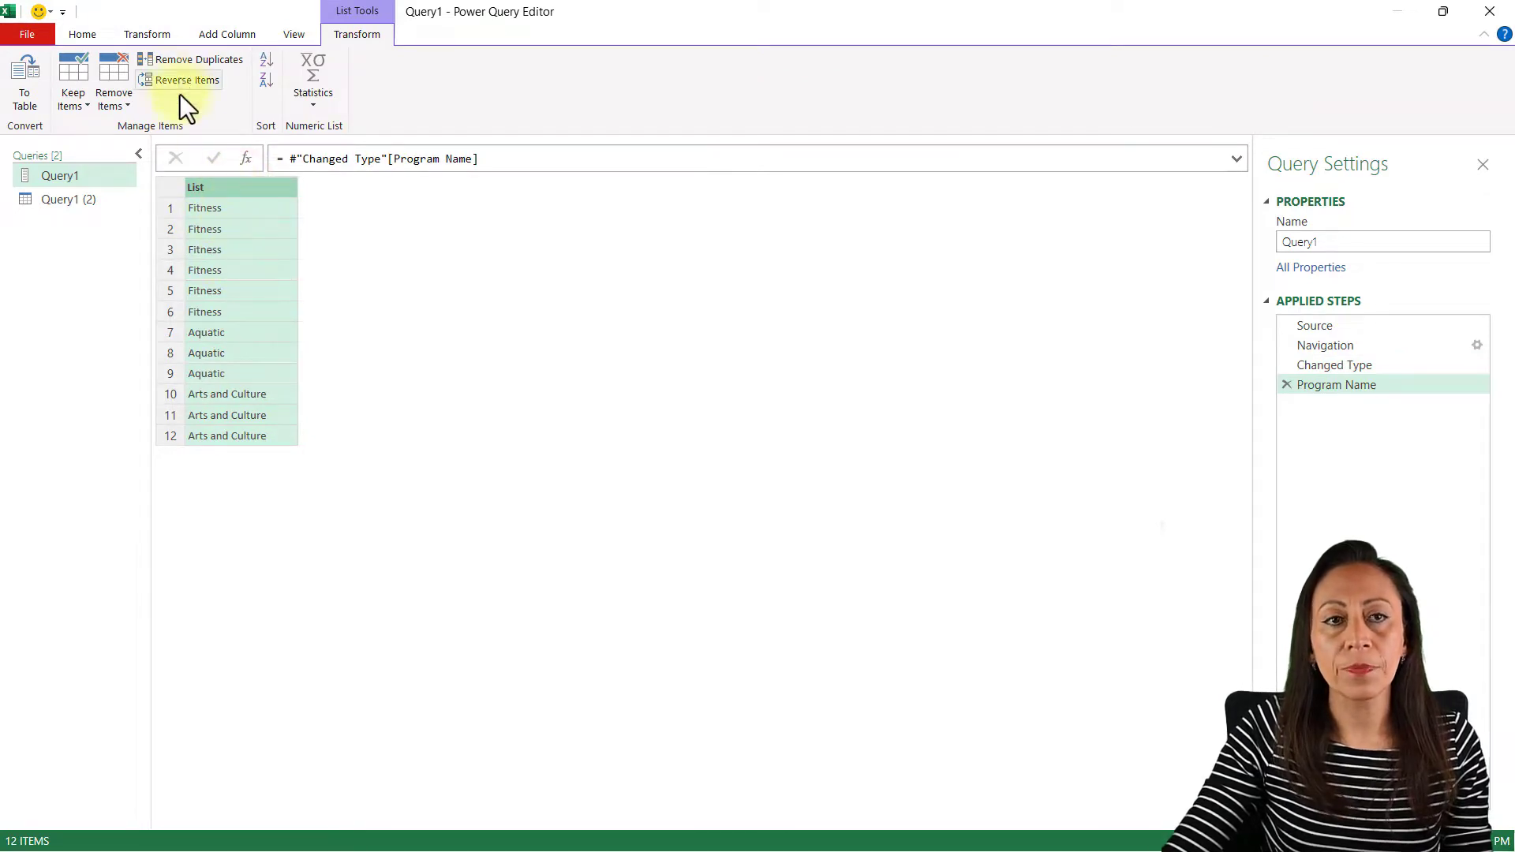
pyautogui.click(361, 35)
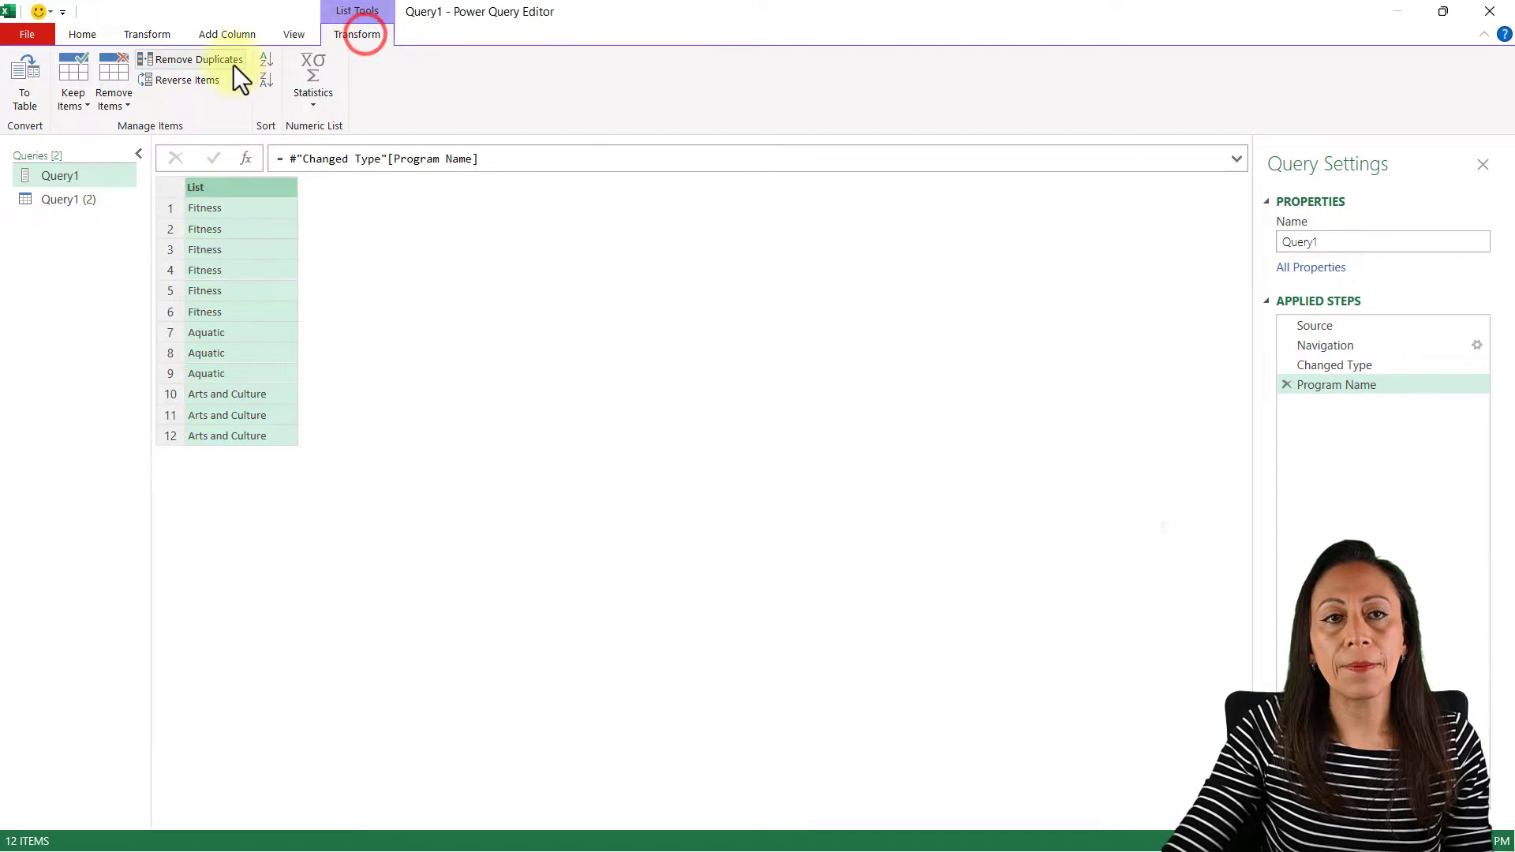
pyautogui.click(227, 61)
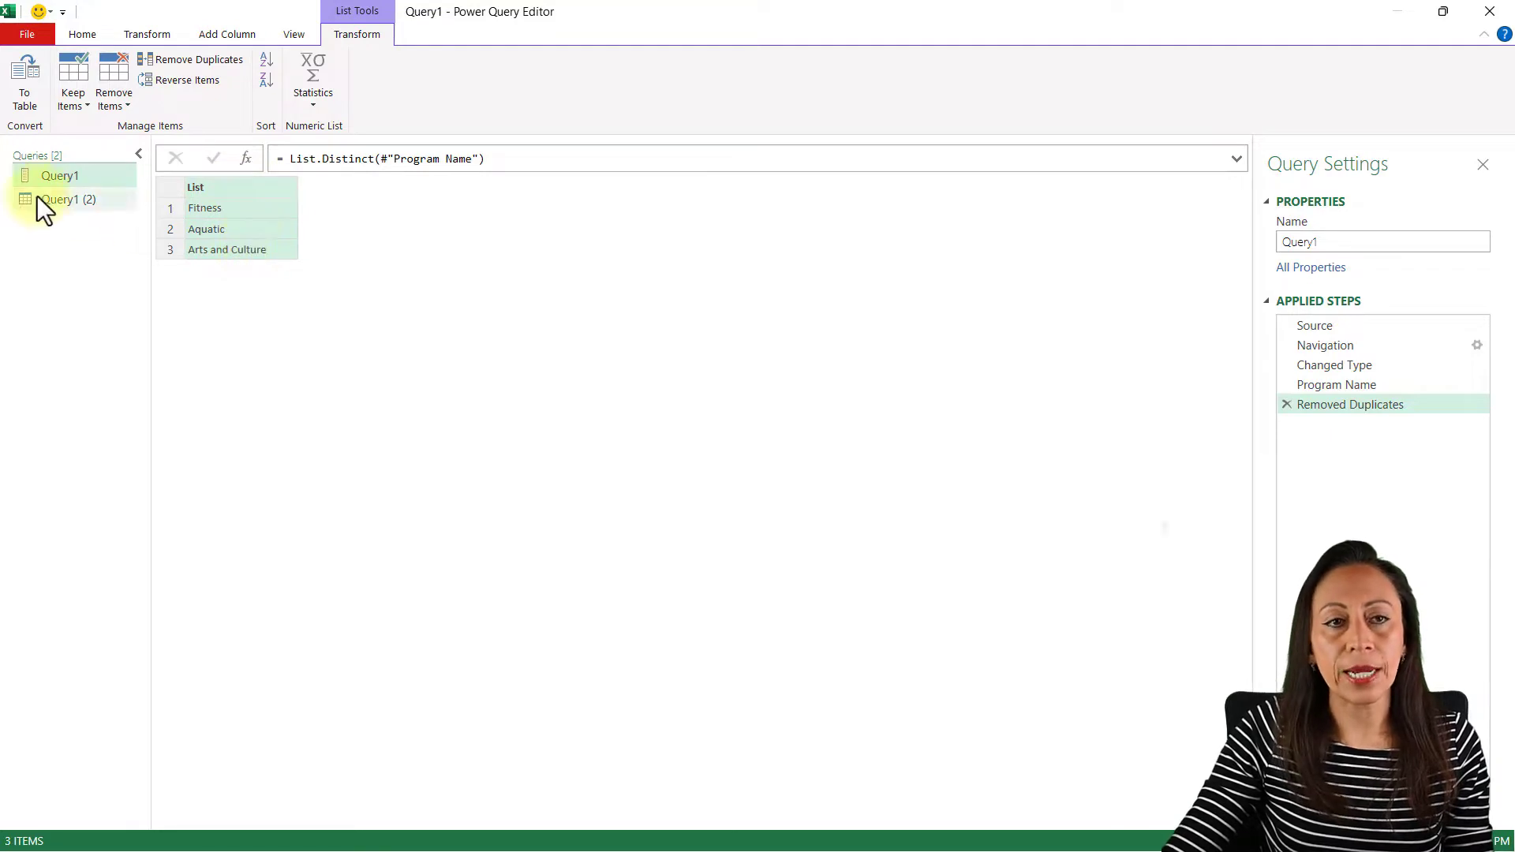
pyautogui.click(57, 173)
pyautogui.click(60, 174)
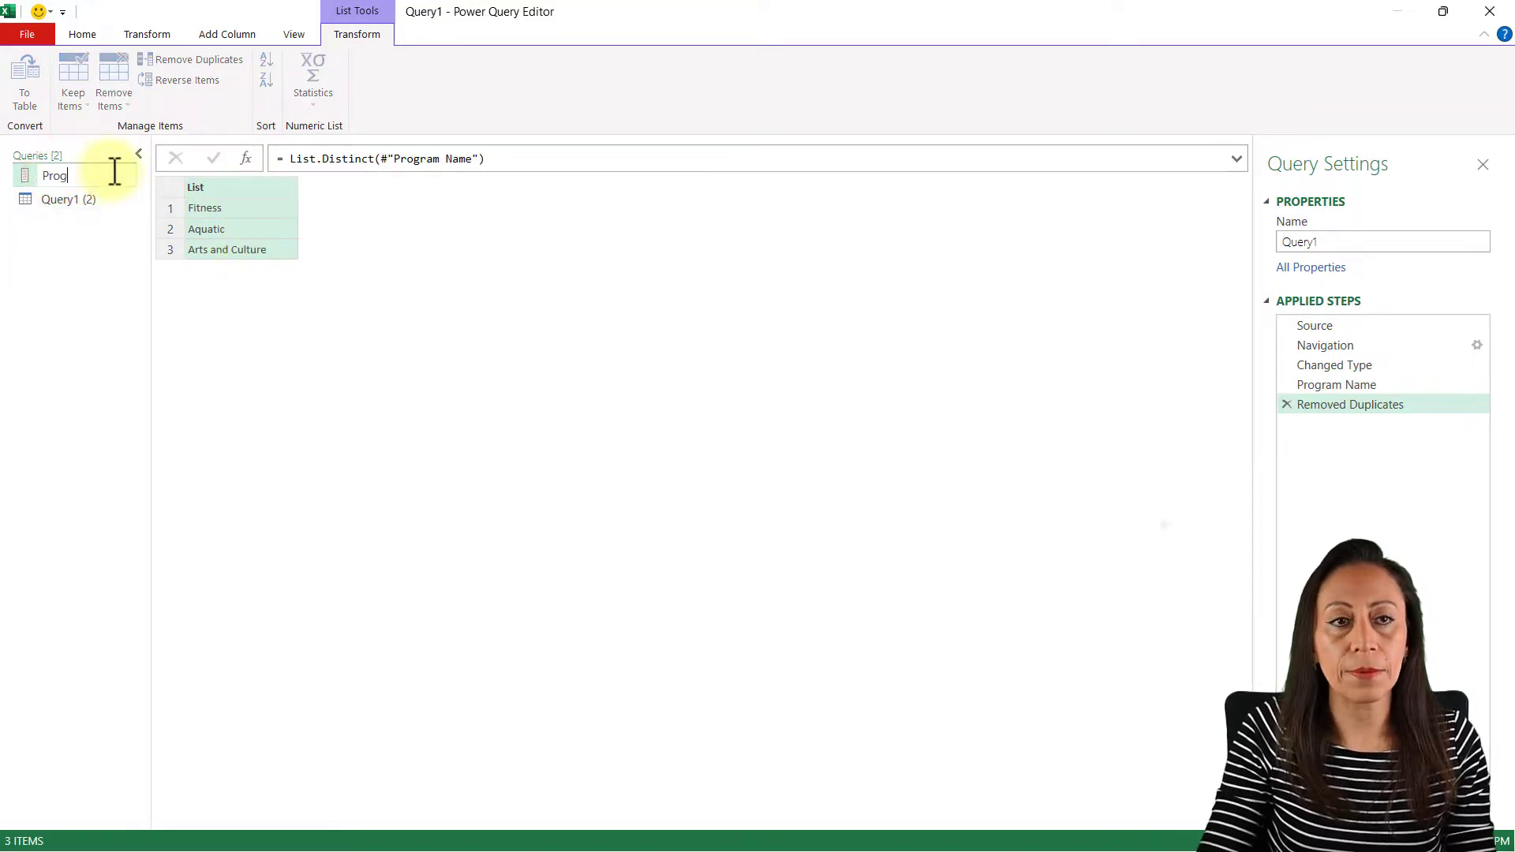
# Confirm the Programs name, rename Query1 (2) to Expenses, and drill into TblExpenses
pyautogui.press('Return')
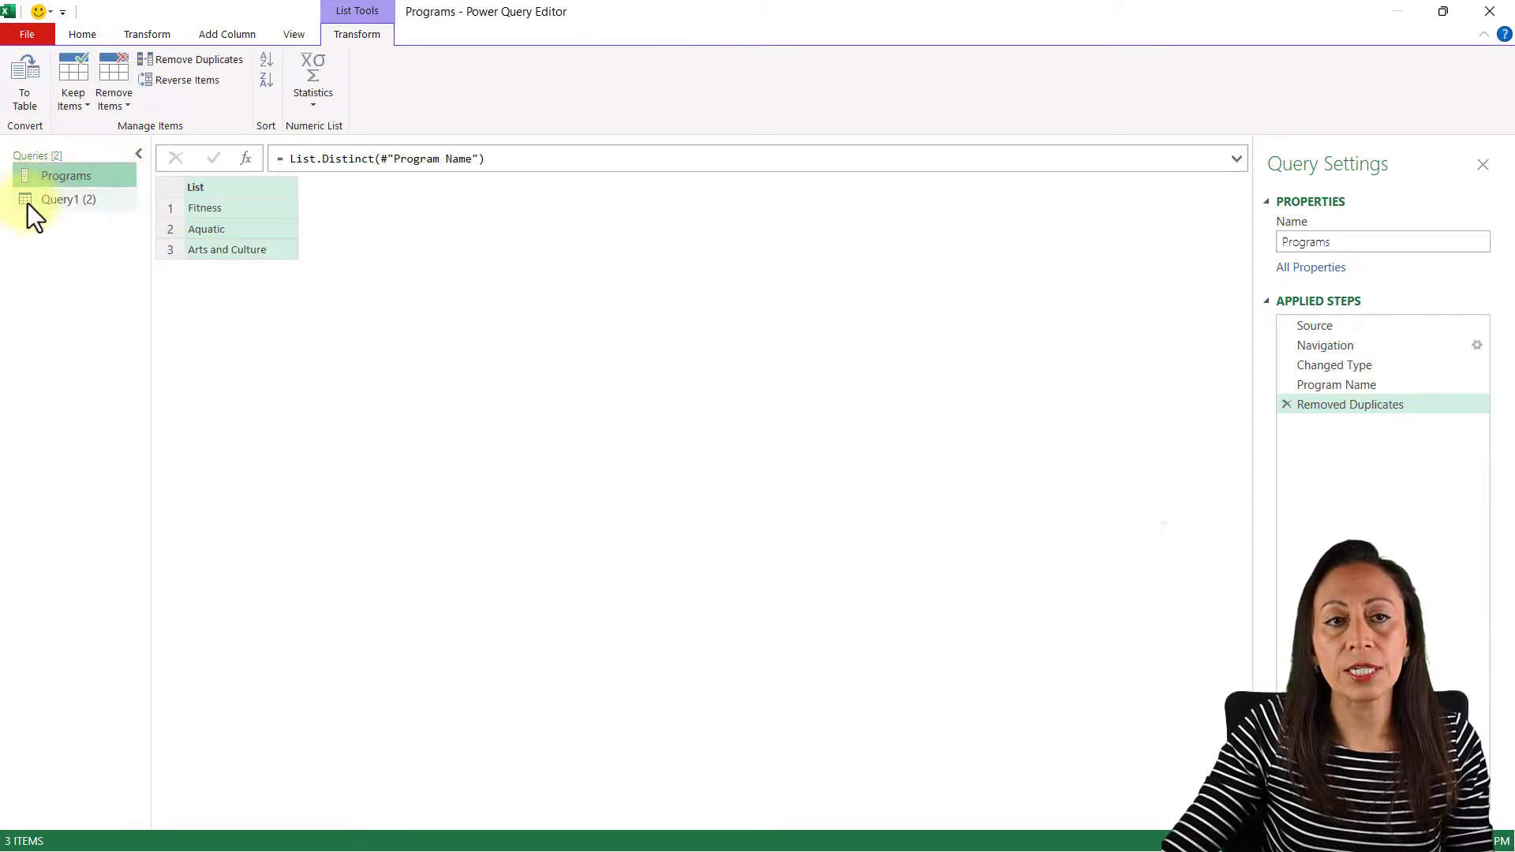
pyautogui.click(54, 207)
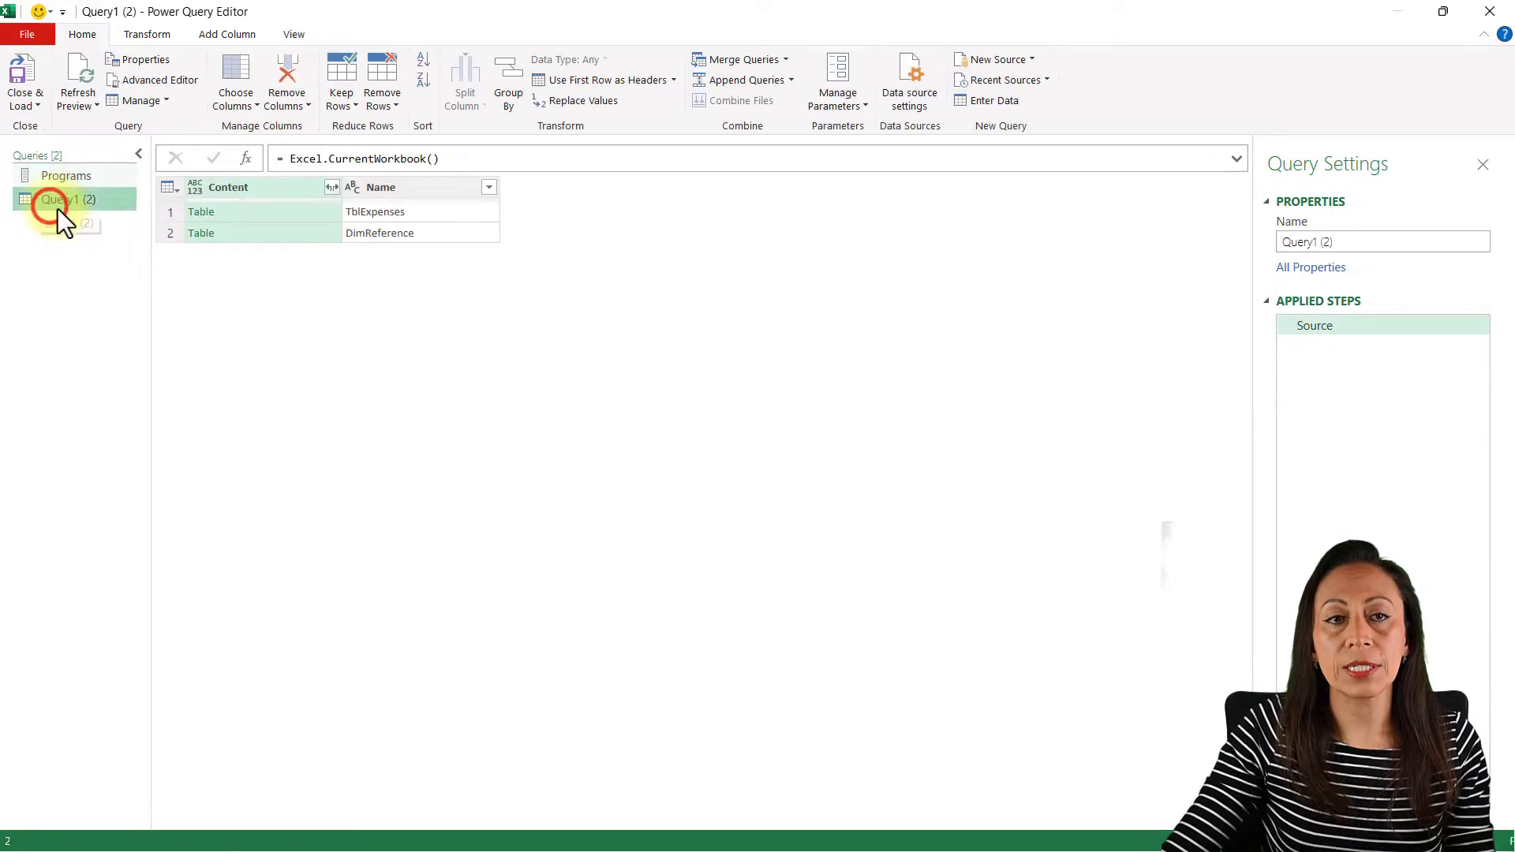
pyautogui.click(64, 206)
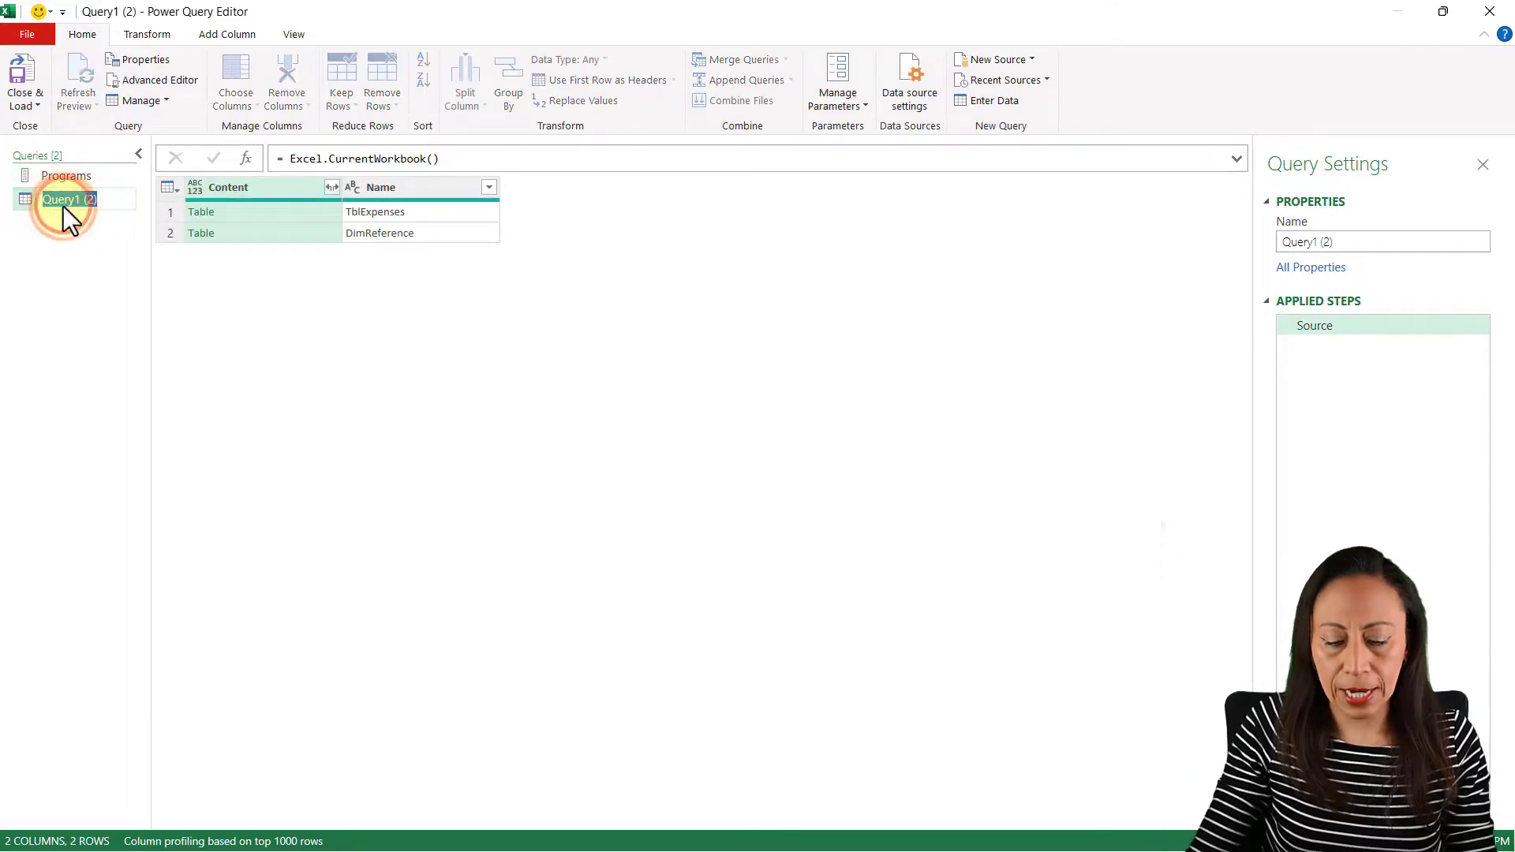
pyautogui.write('Expens')
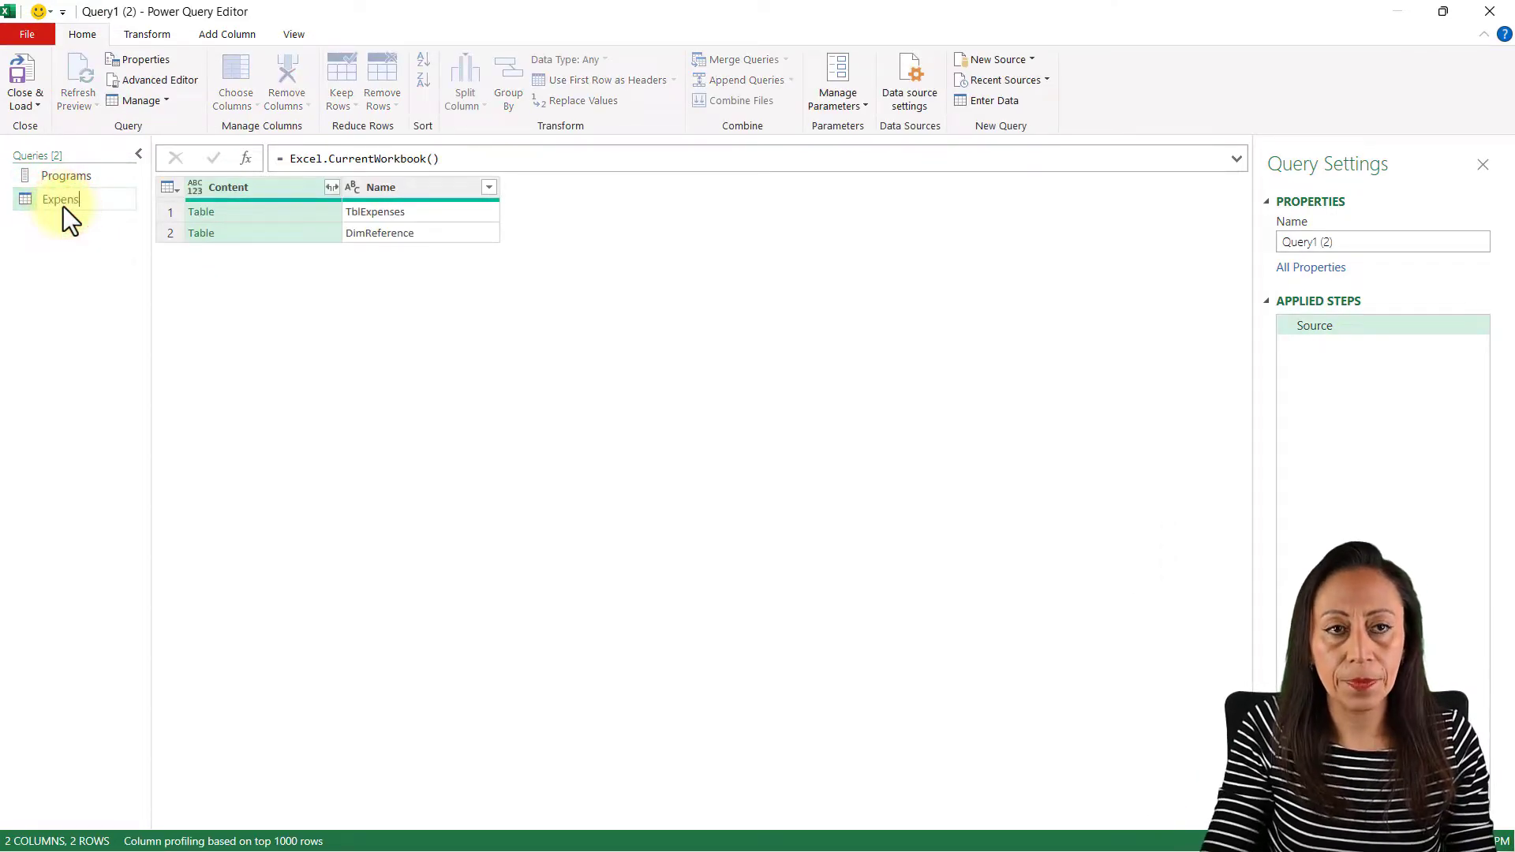
pyautogui.write('es')
pyautogui.press('Return')
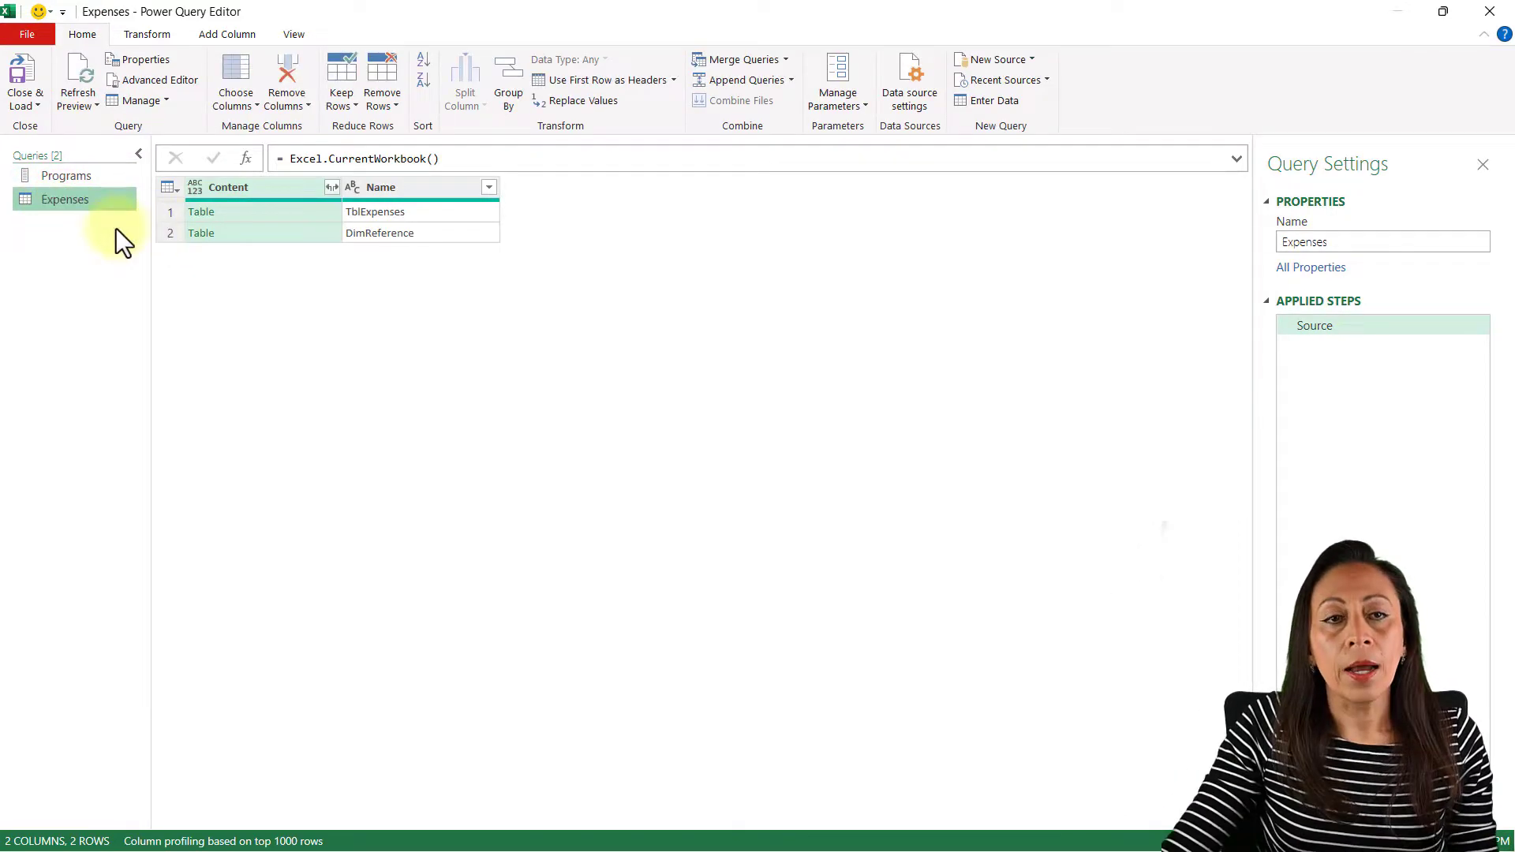
pyautogui.click(249, 211)
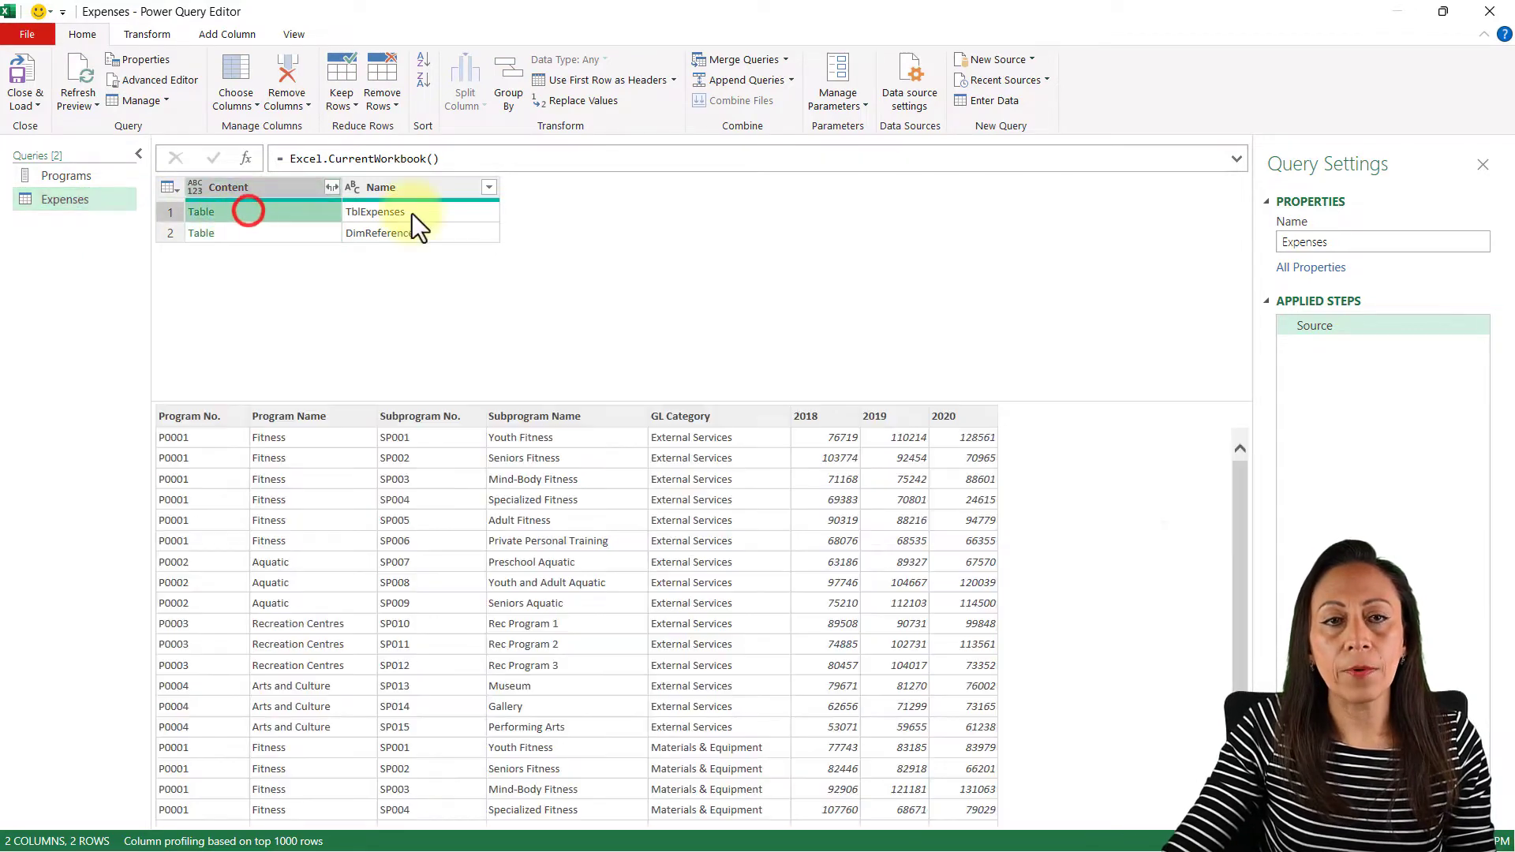
pyautogui.click(200, 211)
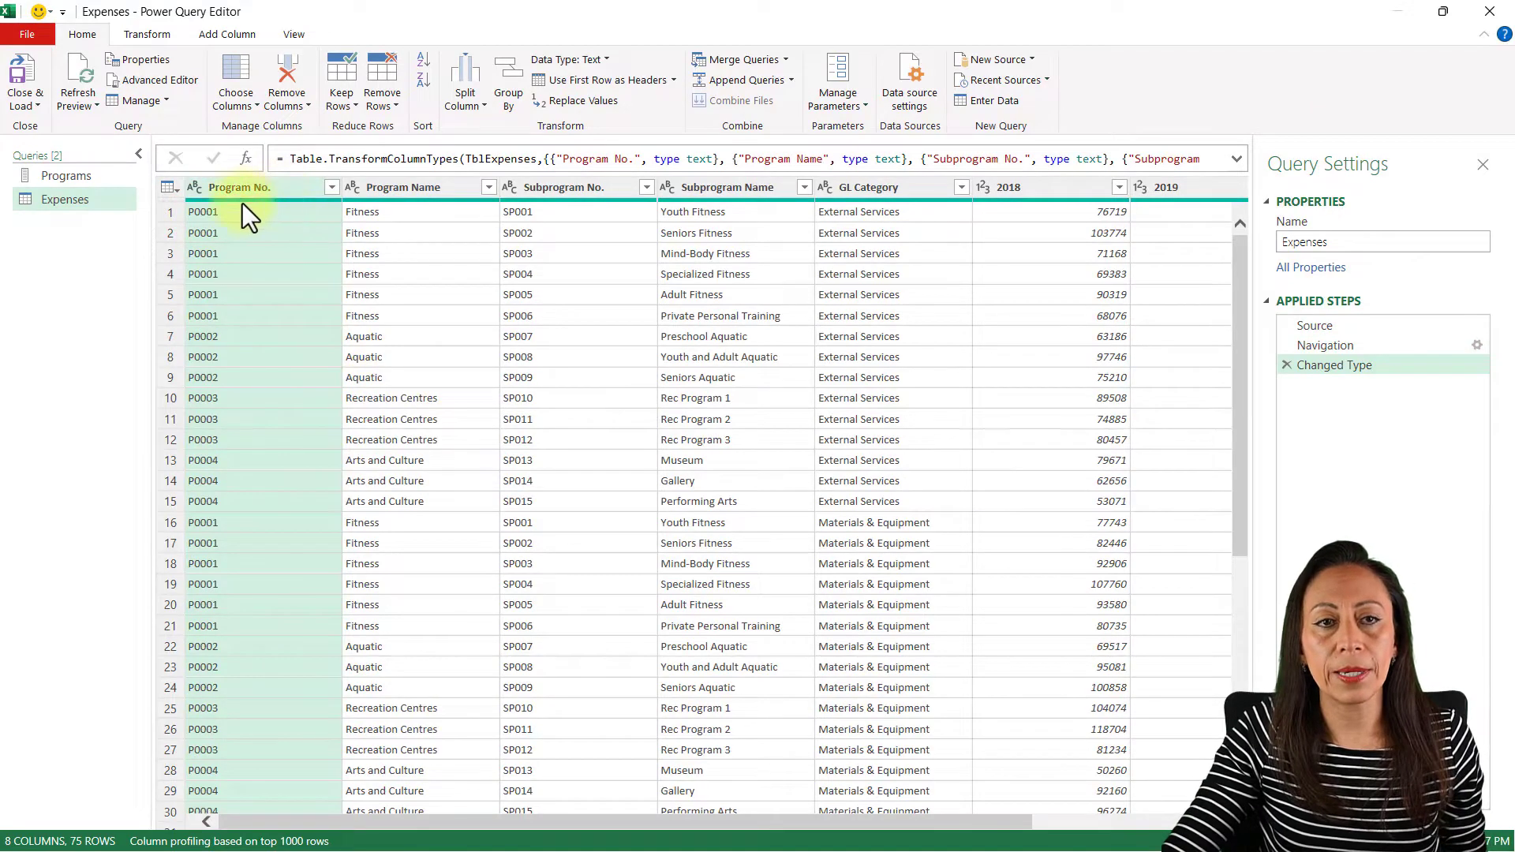
# Delete the Program No. and Subprogram No. columns from Expenses
pyautogui.click(227, 187)
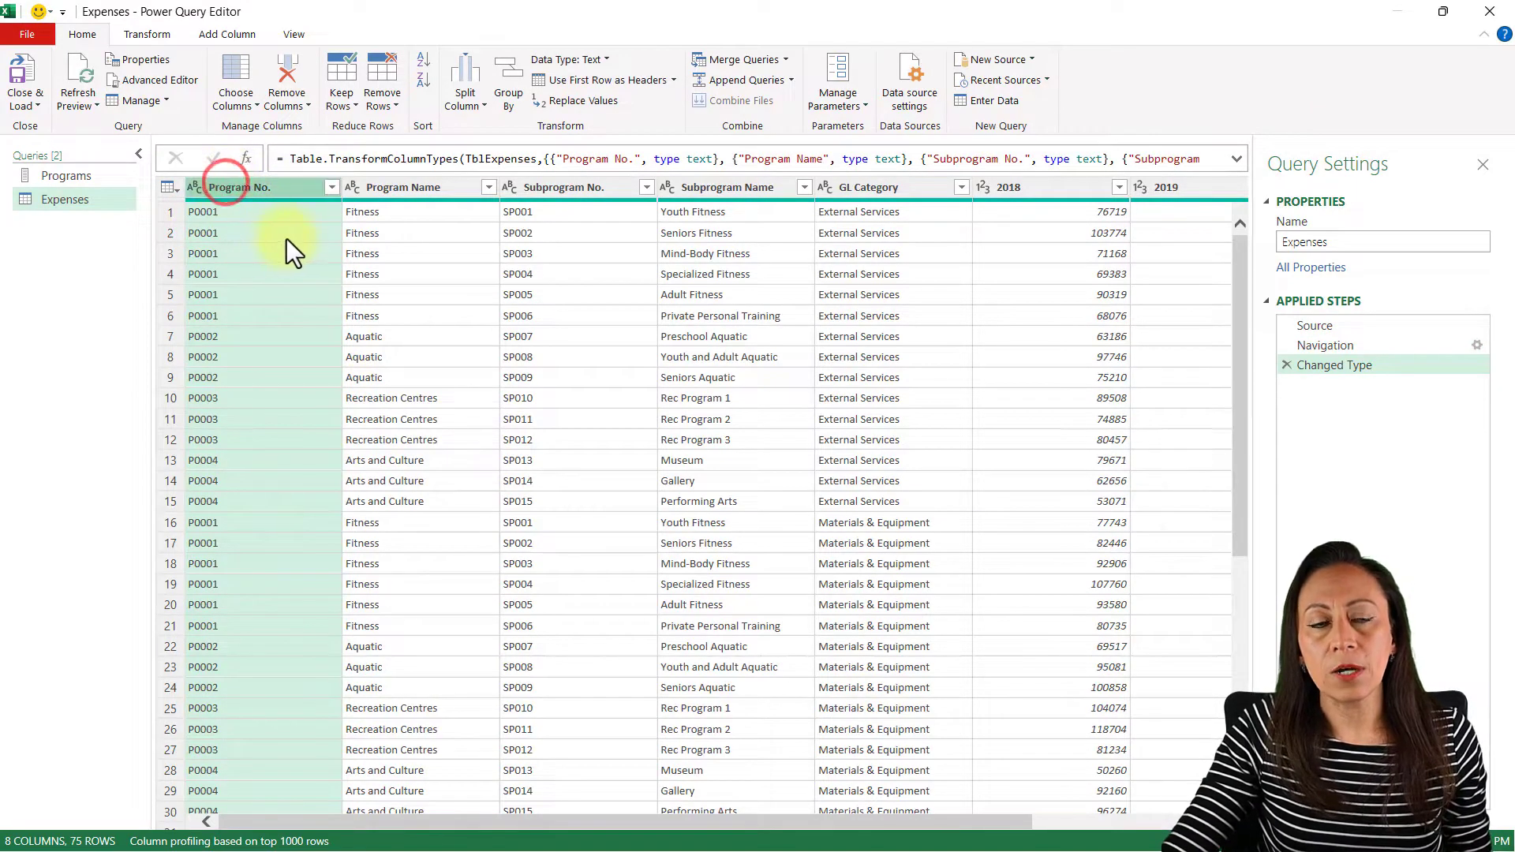
pyautogui.keyDown('ctrl'); pyautogui.click(557, 188); pyautogui.keyUp('ctrl')
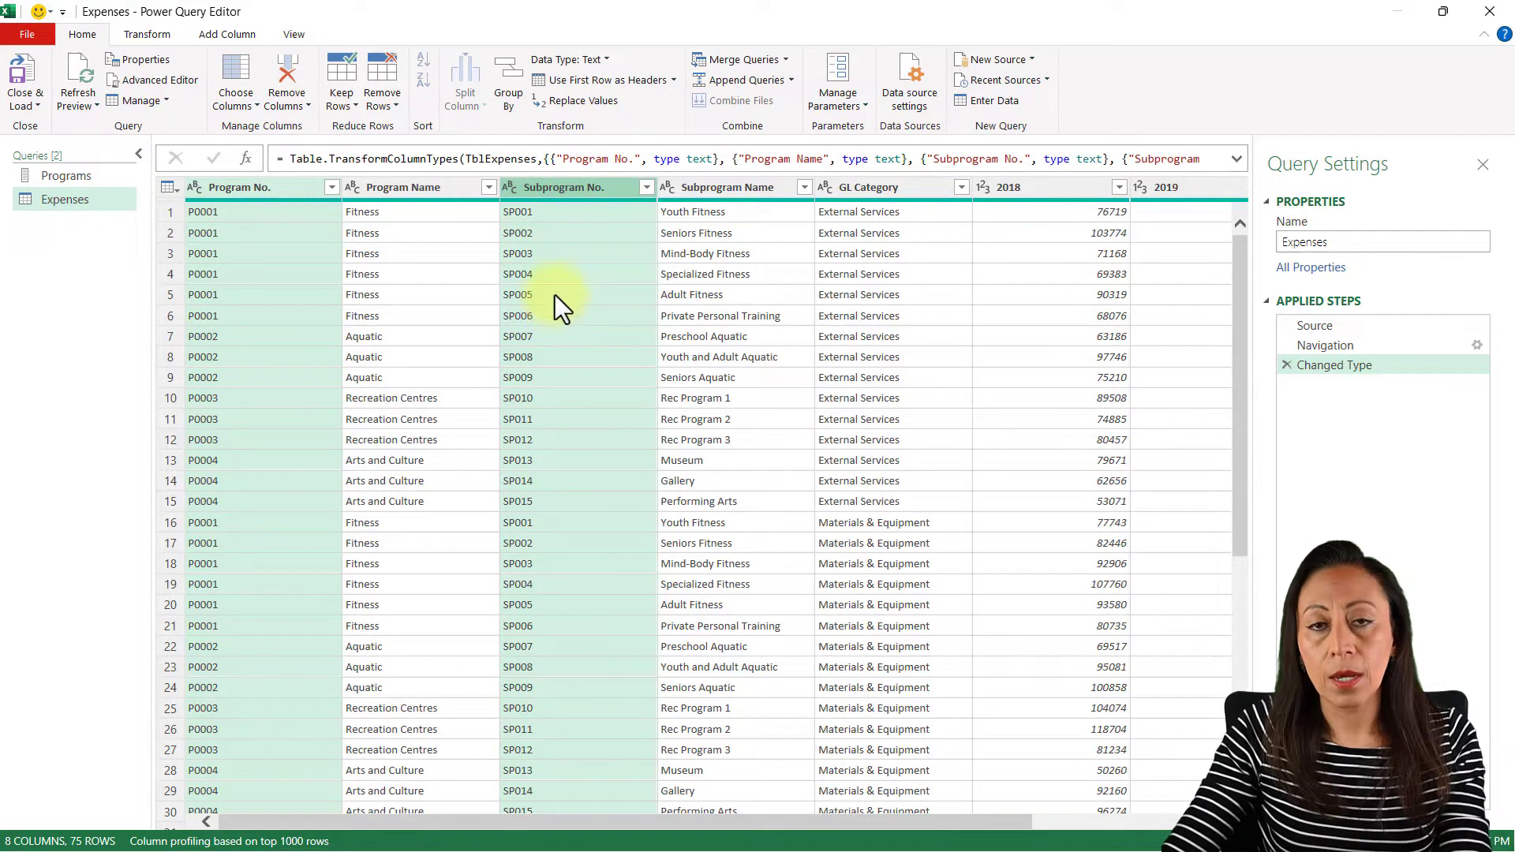
pyautogui.press('Delete')
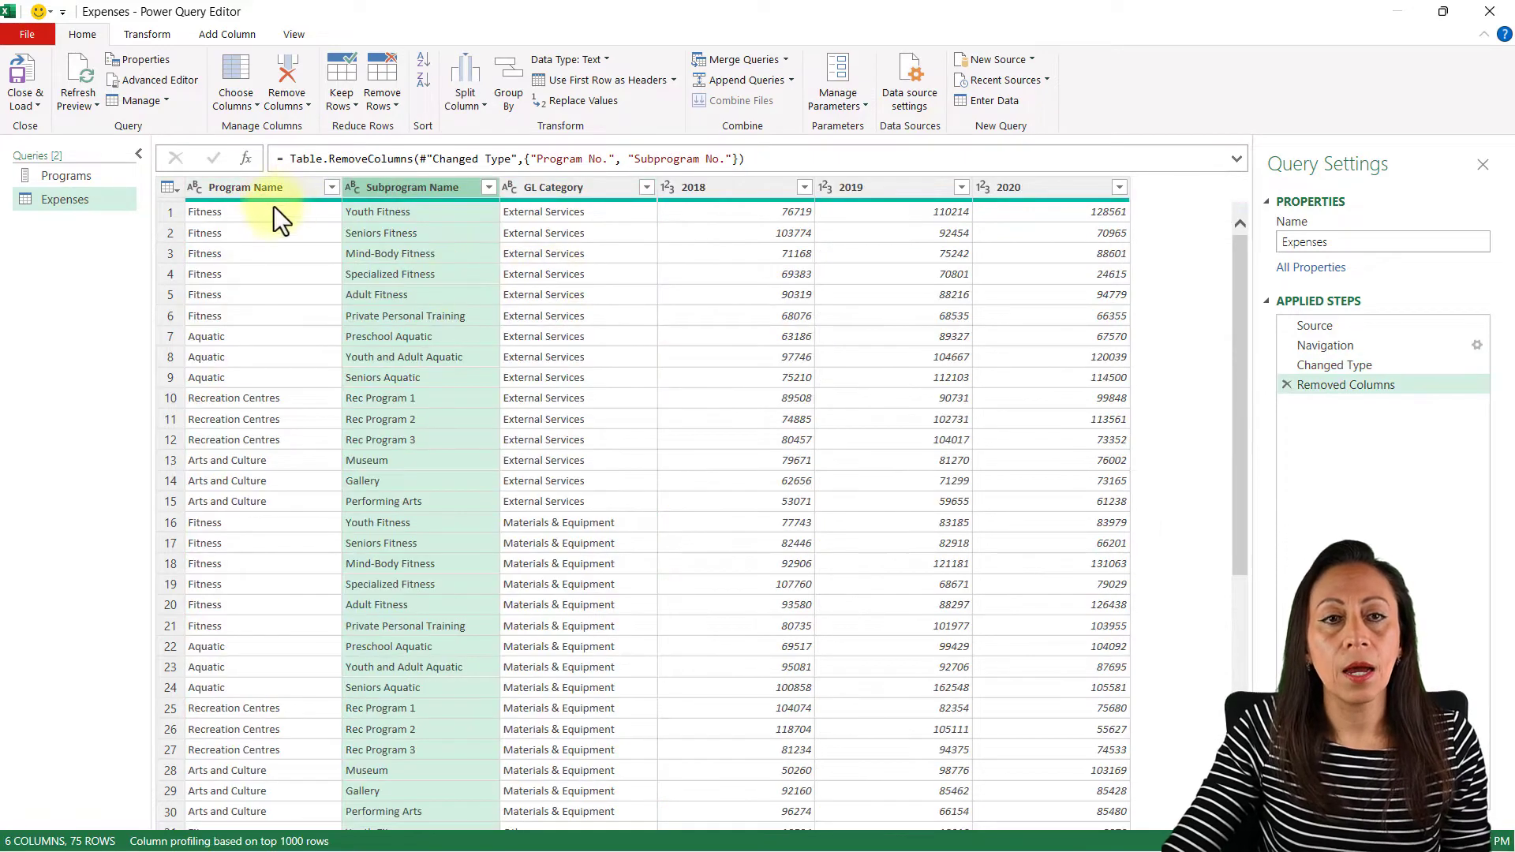
# Check the first row's Program Name, Subprogram Name, GL Category and 2018–2020 values
pyautogui.click(271, 213)
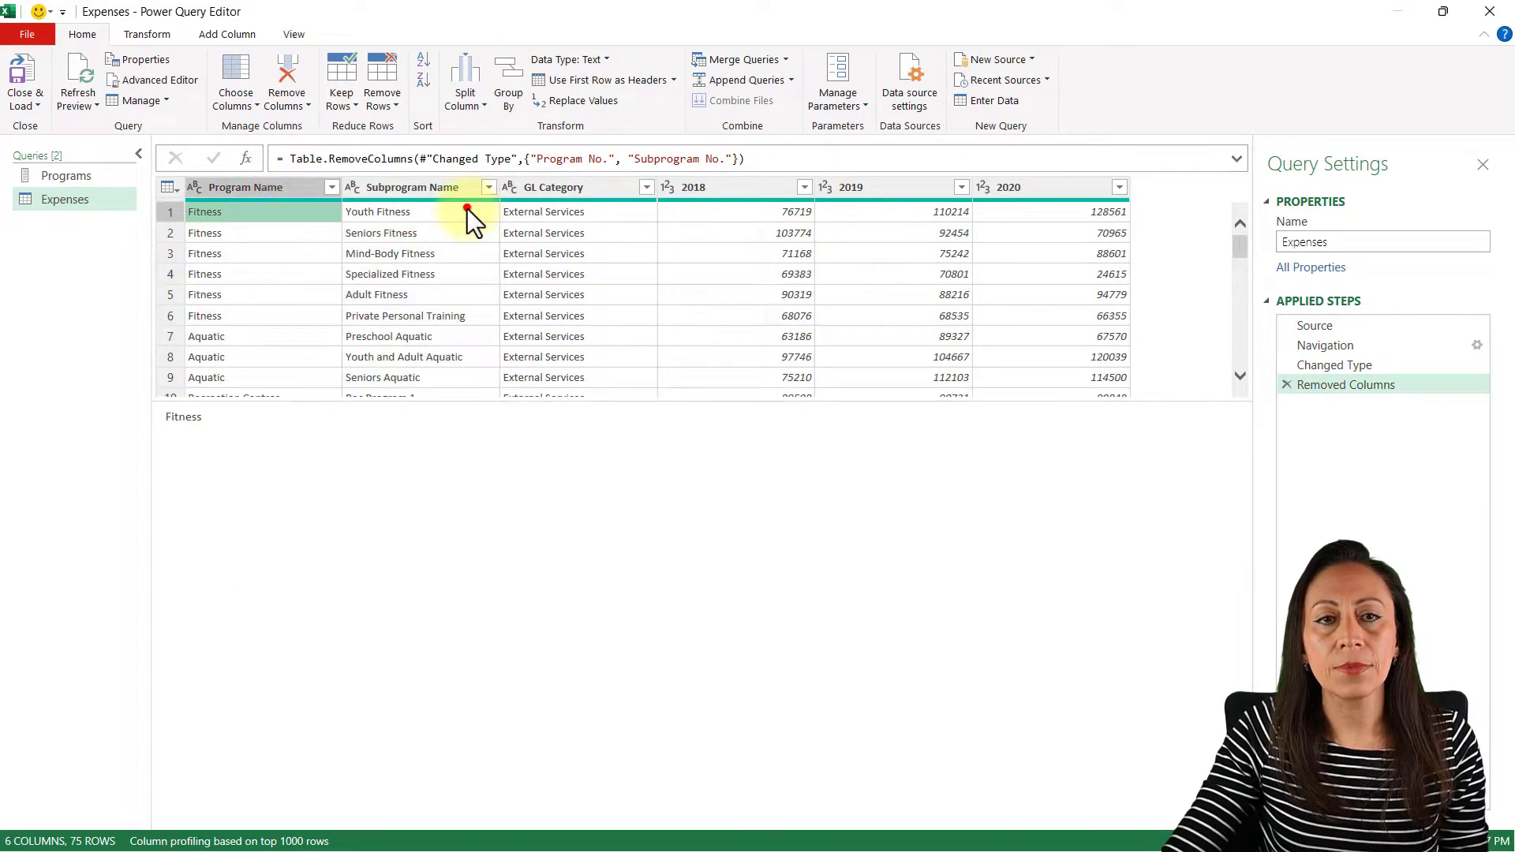
pyautogui.click(467, 208)
pyautogui.click(542, 205)
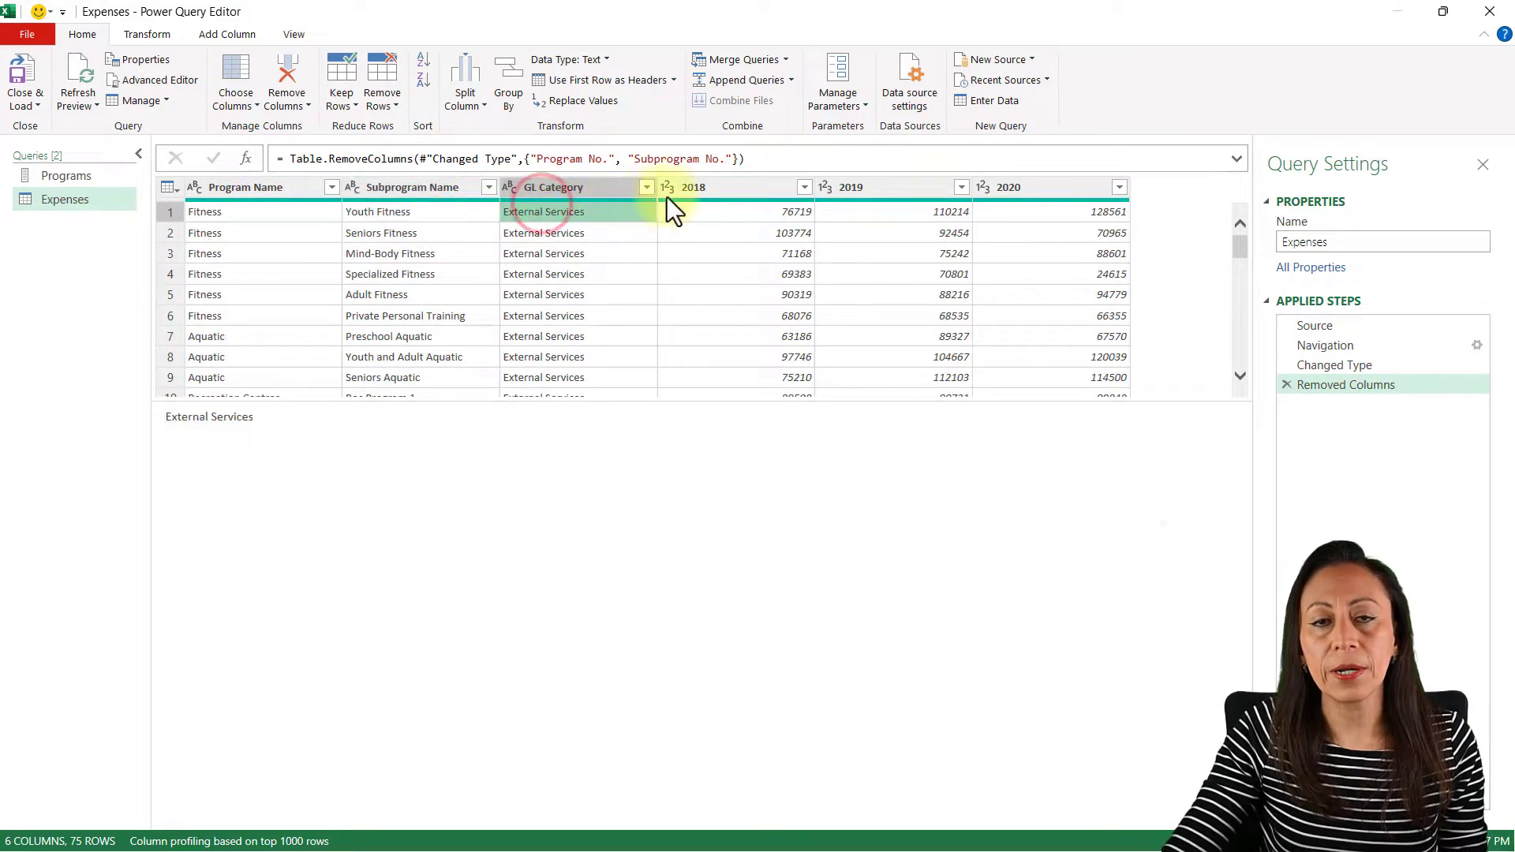
pyautogui.click(696, 207)
pyautogui.click(860, 208)
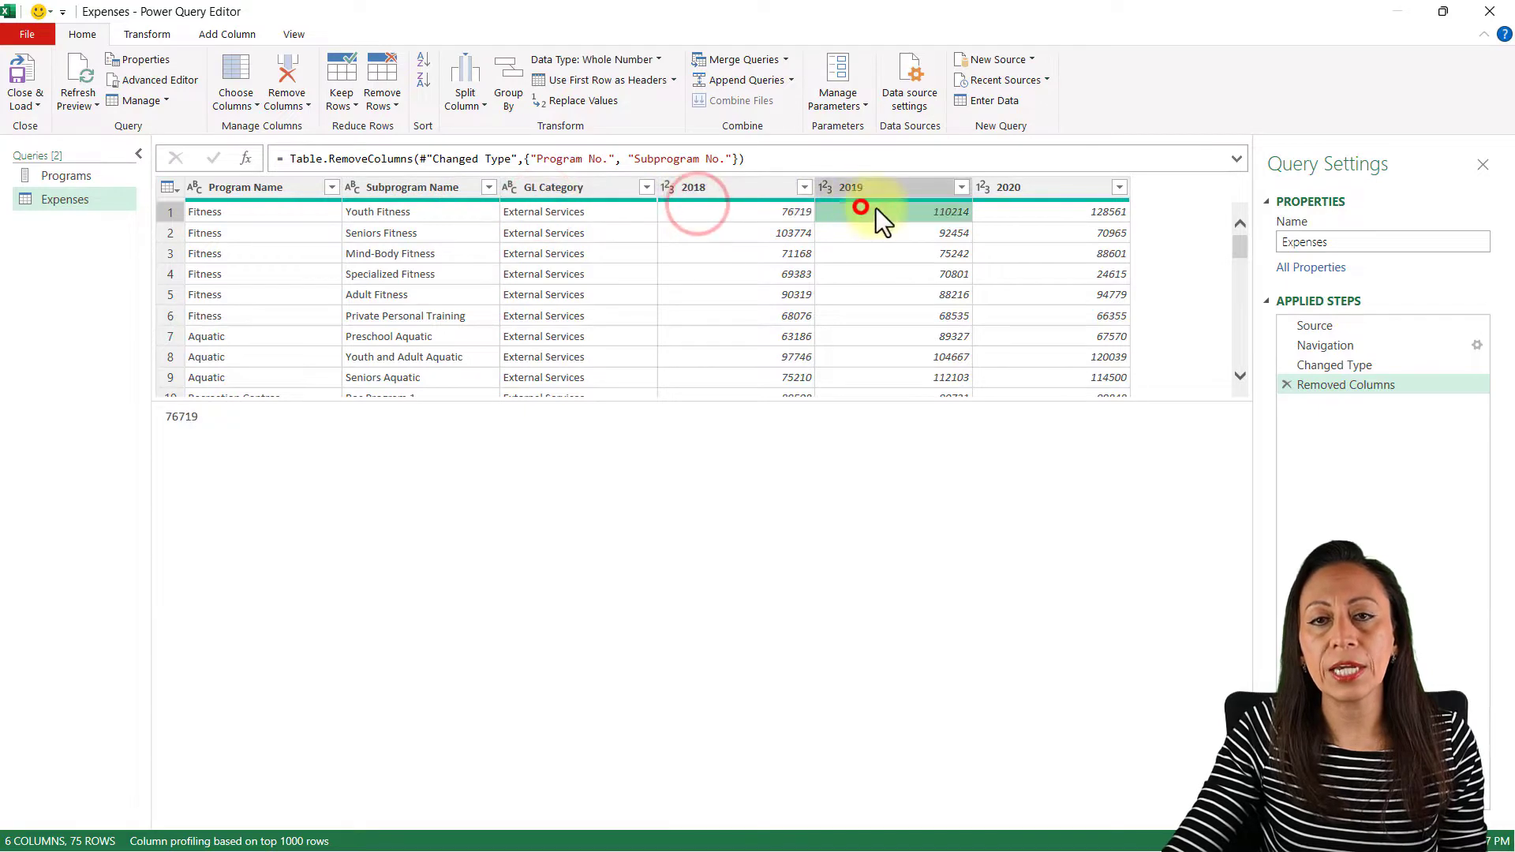
pyautogui.click(993, 208)
pyautogui.click(739, 211)
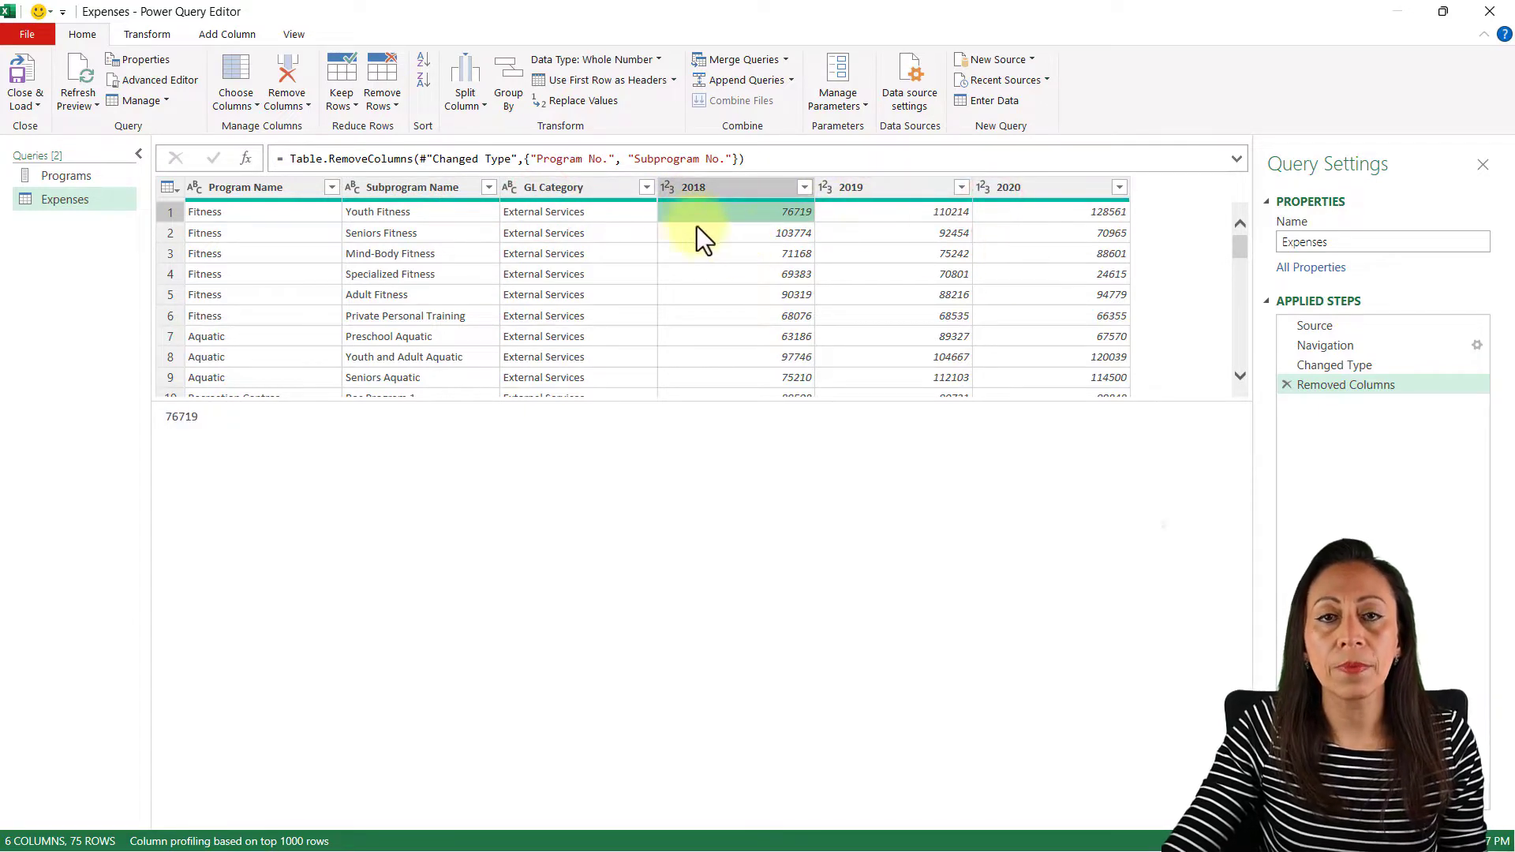
# Select the Program Name, Subprogram Name and GL Category columns together
pyautogui.click(268, 192)
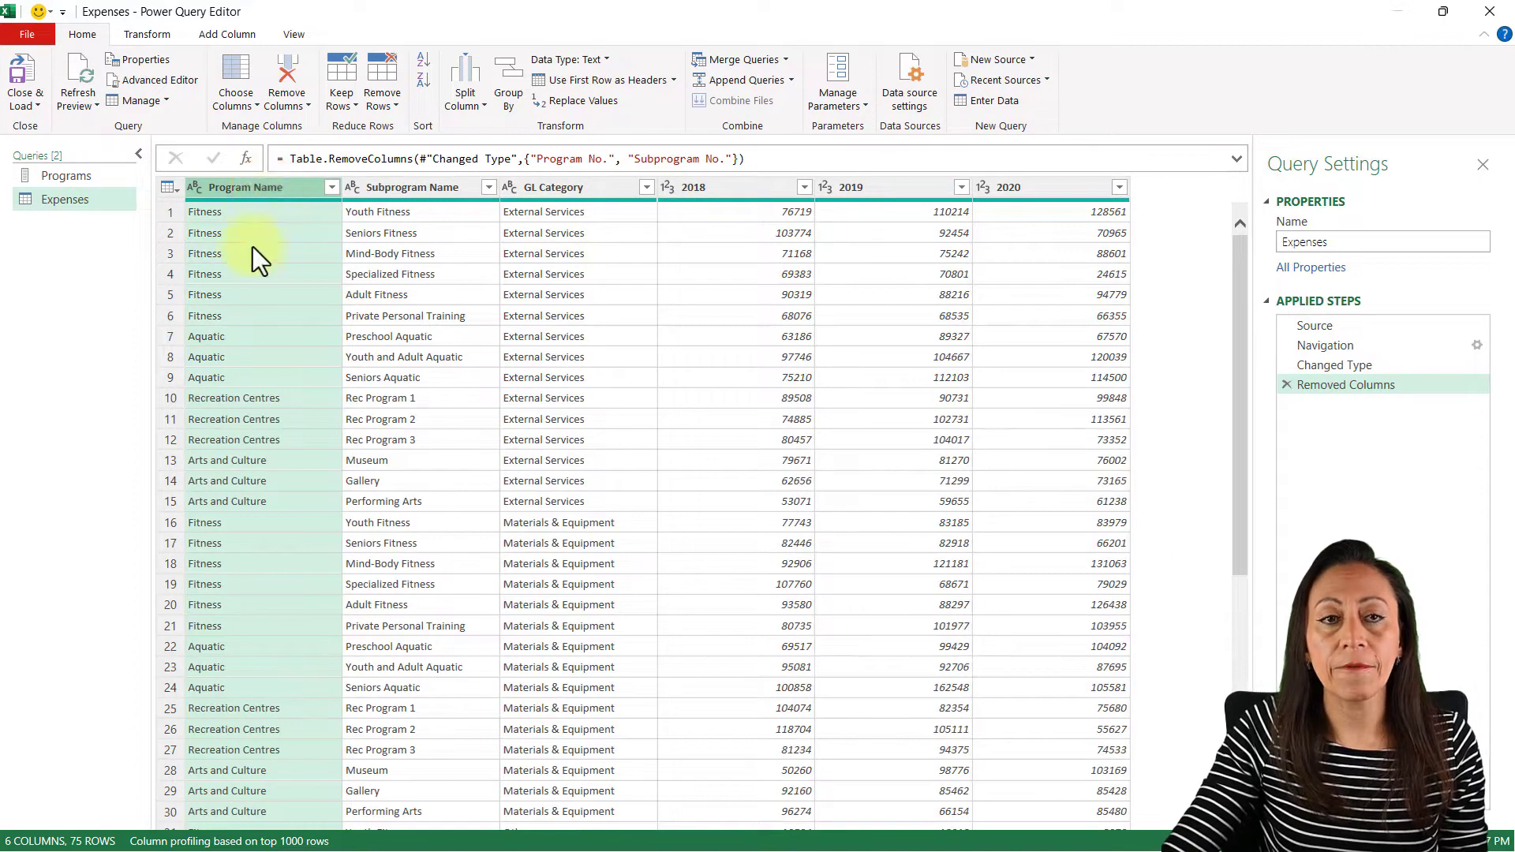
pyautogui.moveTo(254, 202)
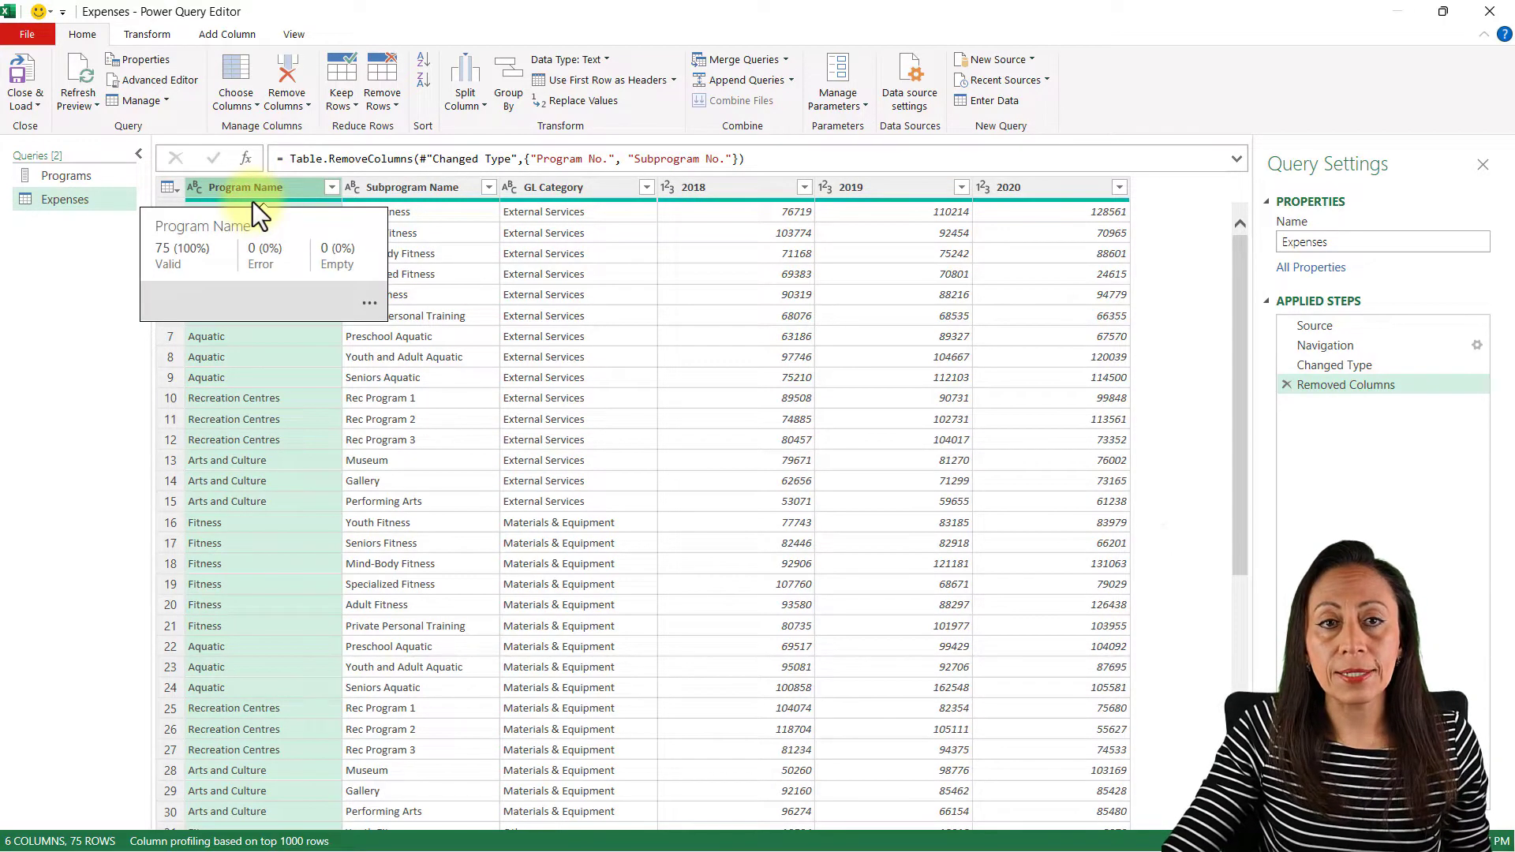
pyautogui.keyDown('shift'); pyautogui.click(566, 187); pyautogui.keyUp('shift')
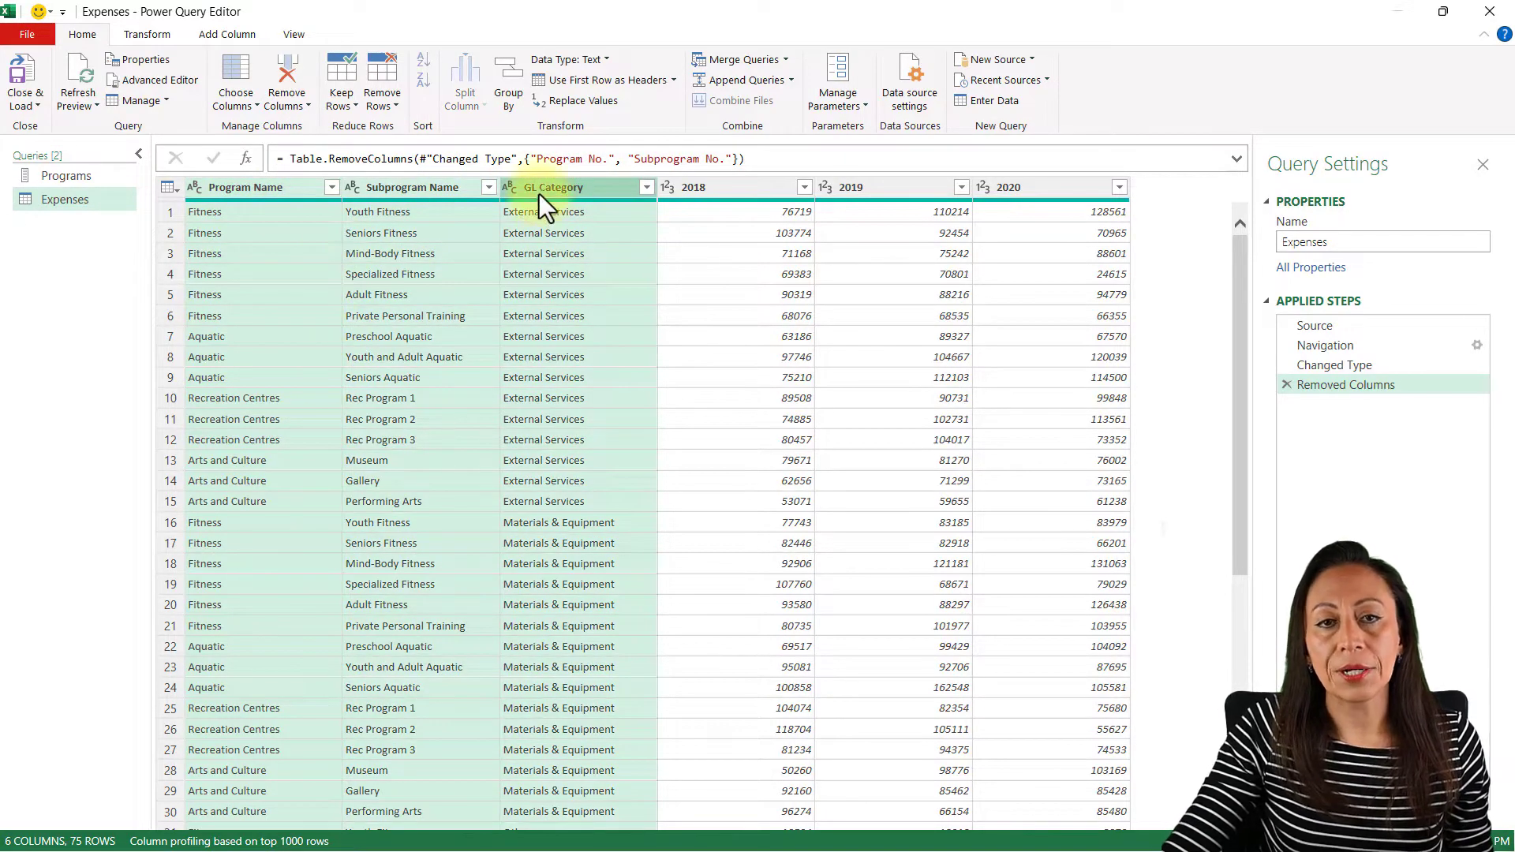
# Apply Unpivot Other Columns to Program Name, Subprogram Name and GL Category, then reselect them
pyautogui.rightClick(539, 191)
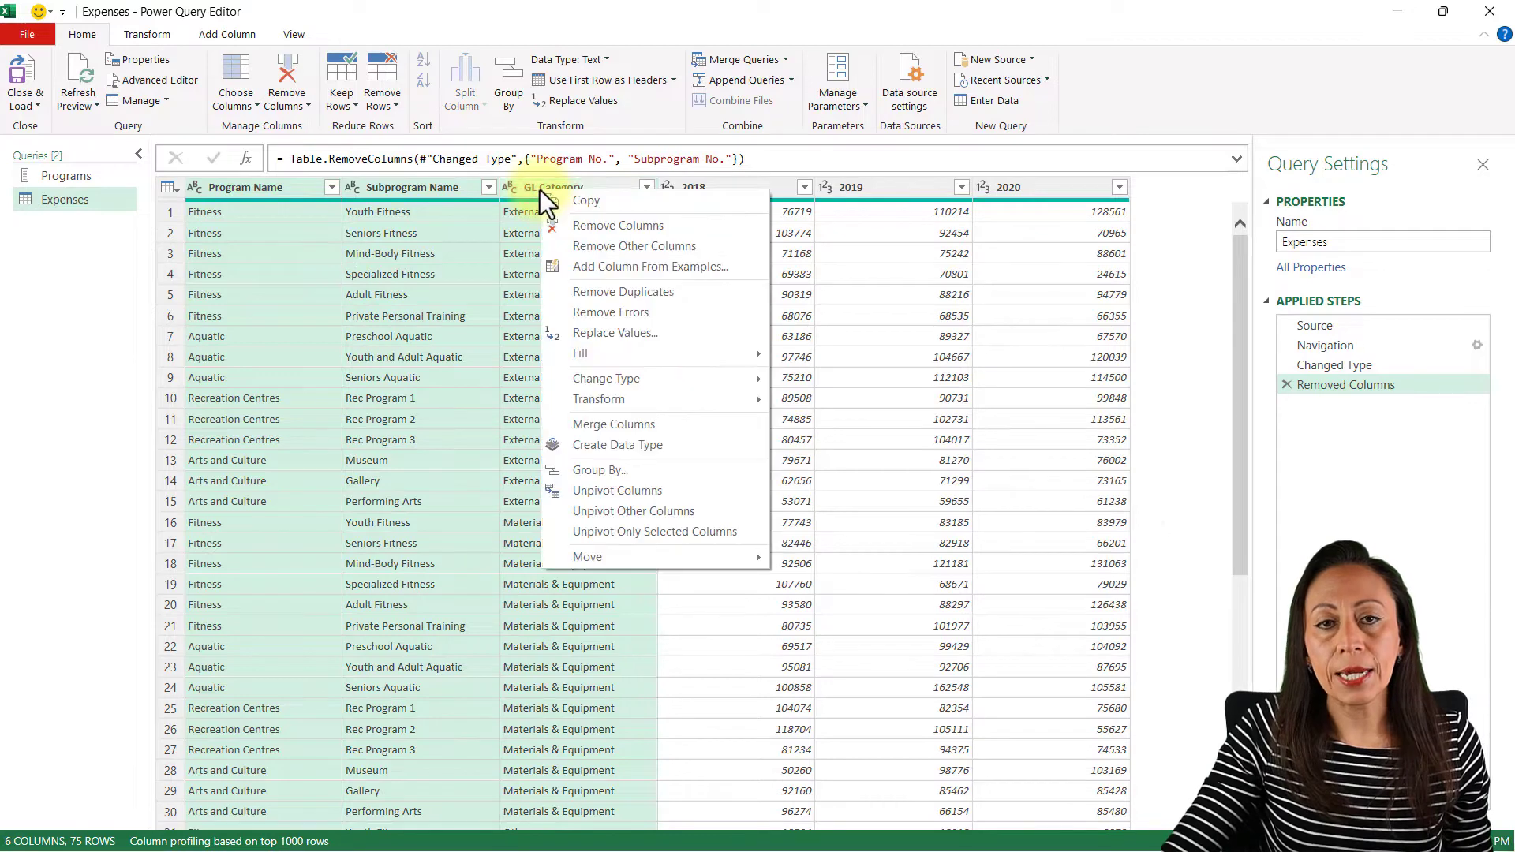
pyautogui.click(671, 511)
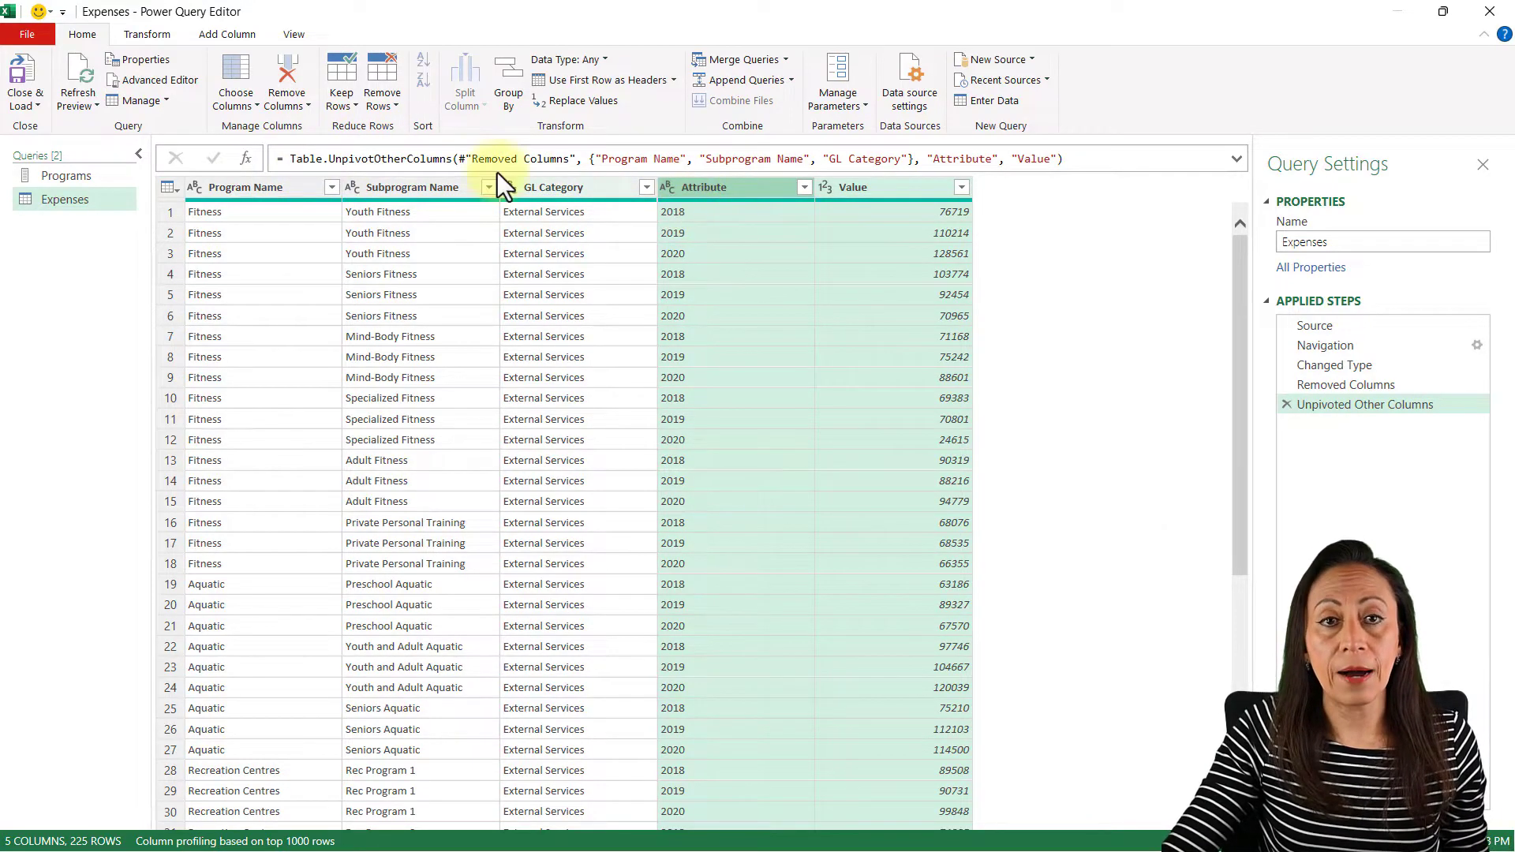
pyautogui.click(285, 190)
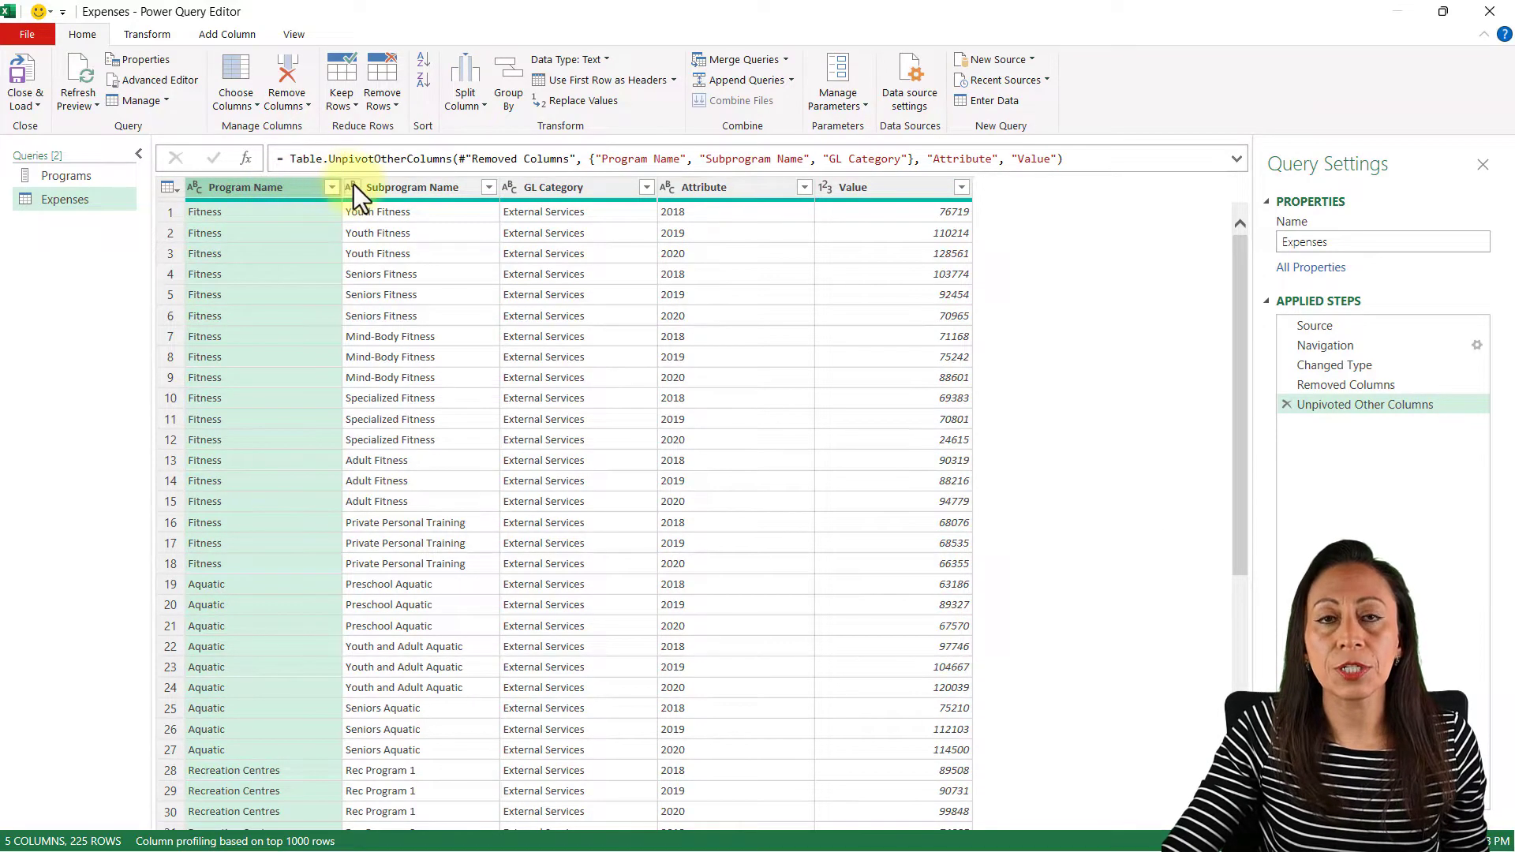
pyautogui.keyDown('shift'); pyautogui.click(564, 186); pyautogui.keyUp('shift')
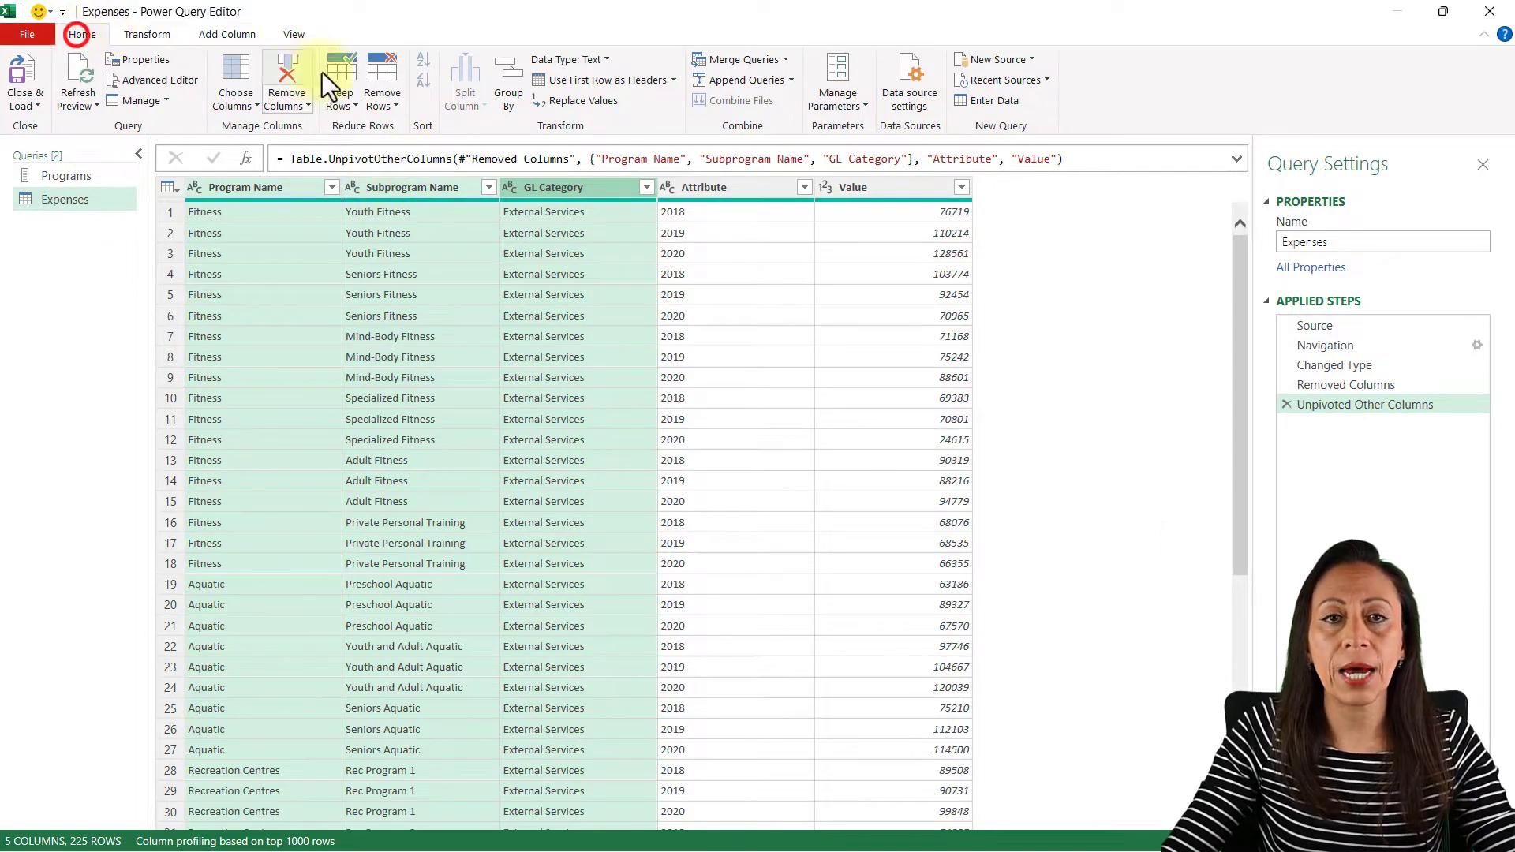
# Group by the selected columns into 'Expenses 3 Yr Average' averaging Value, typed Whole Number
pyautogui.click(515, 87)
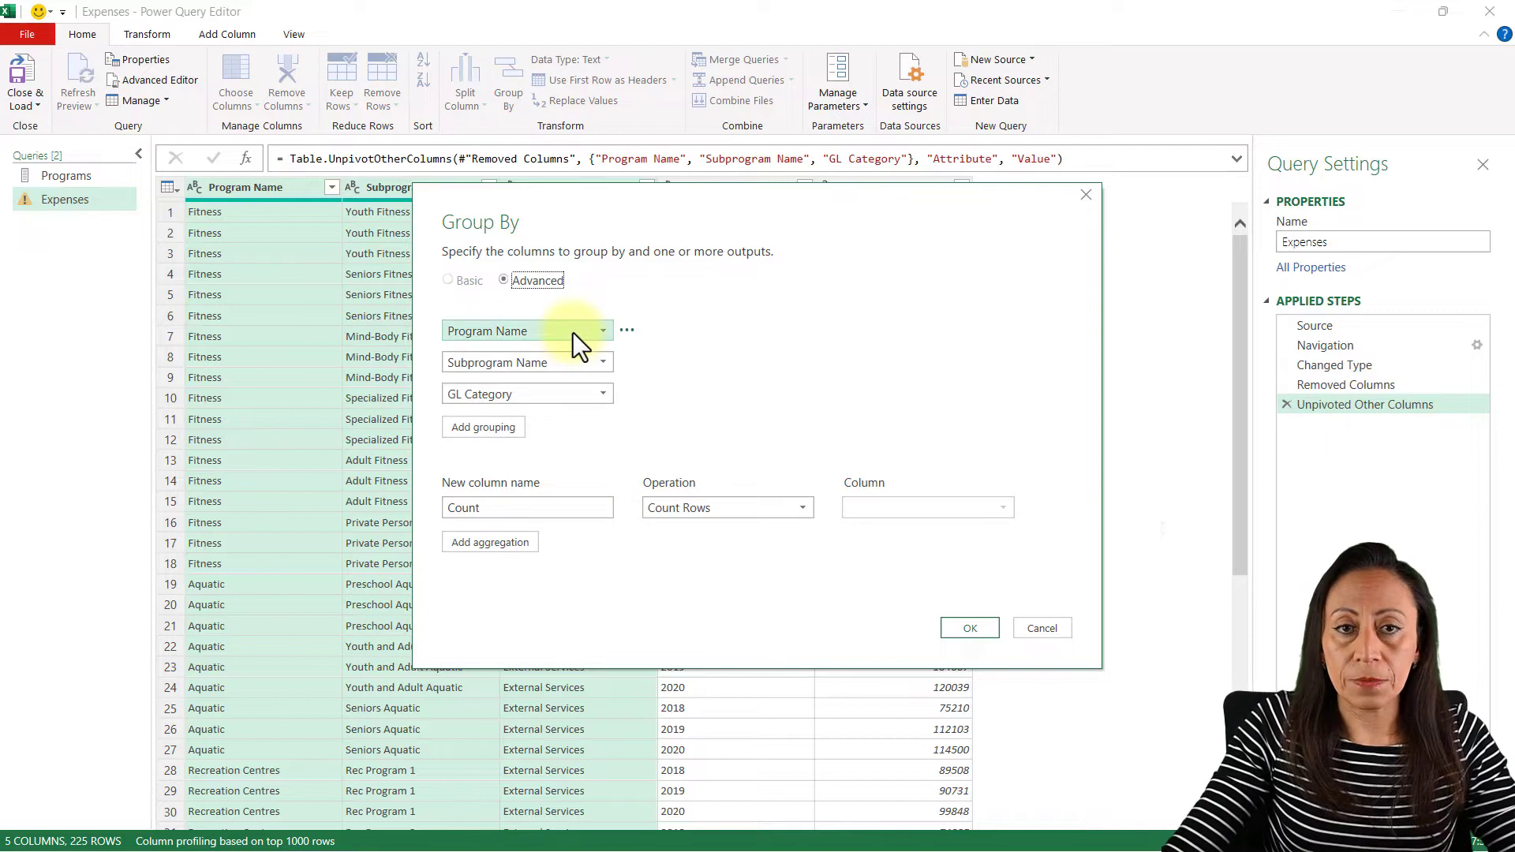
pyautogui.doubleClick(561, 509)
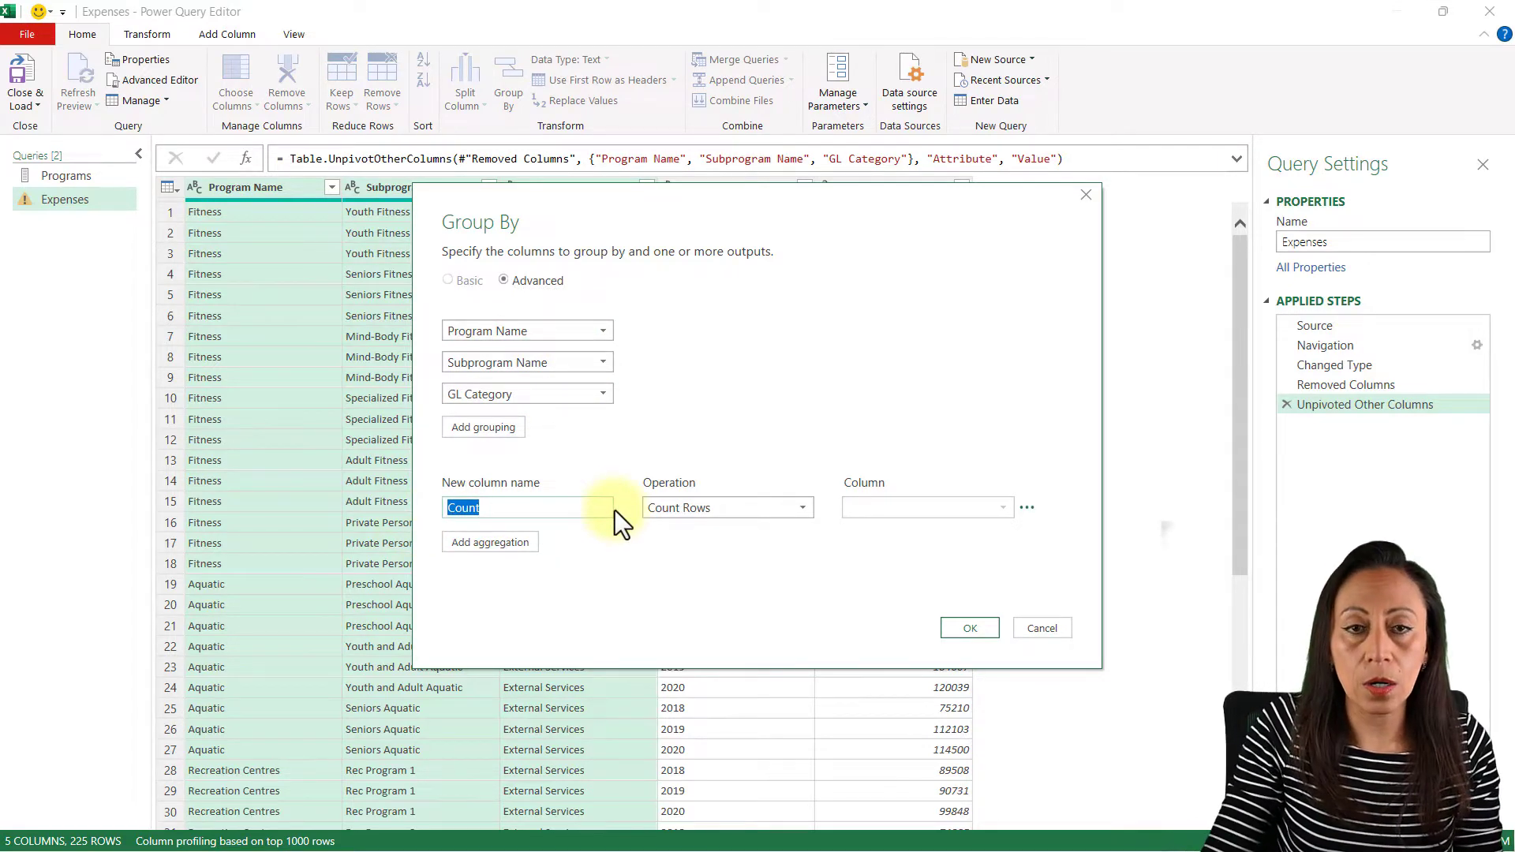
pyautogui.write('Expenses 3 Yr Average')
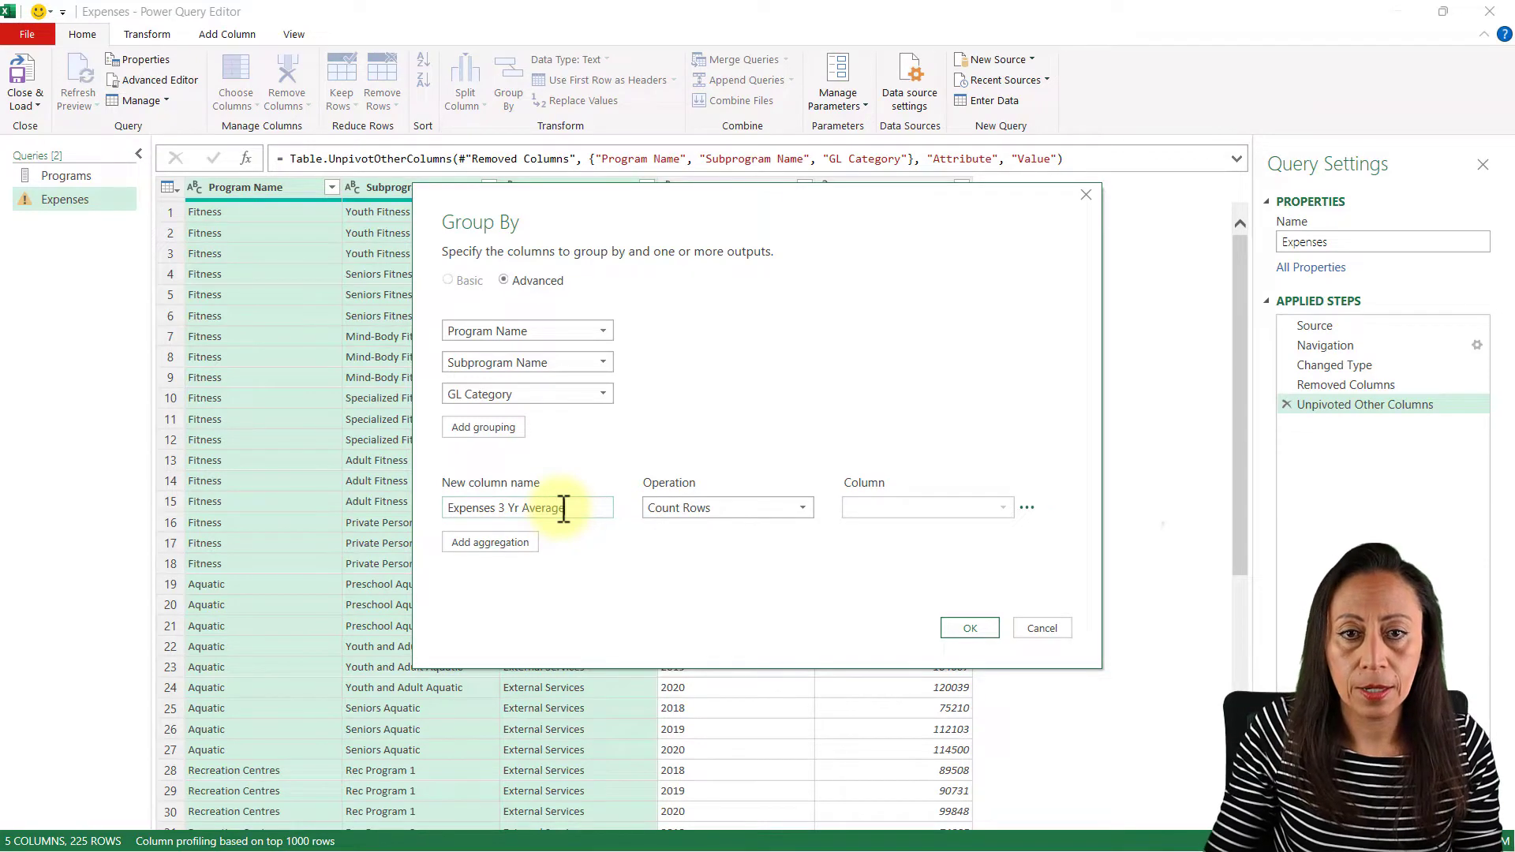
pyautogui.click(808, 509)
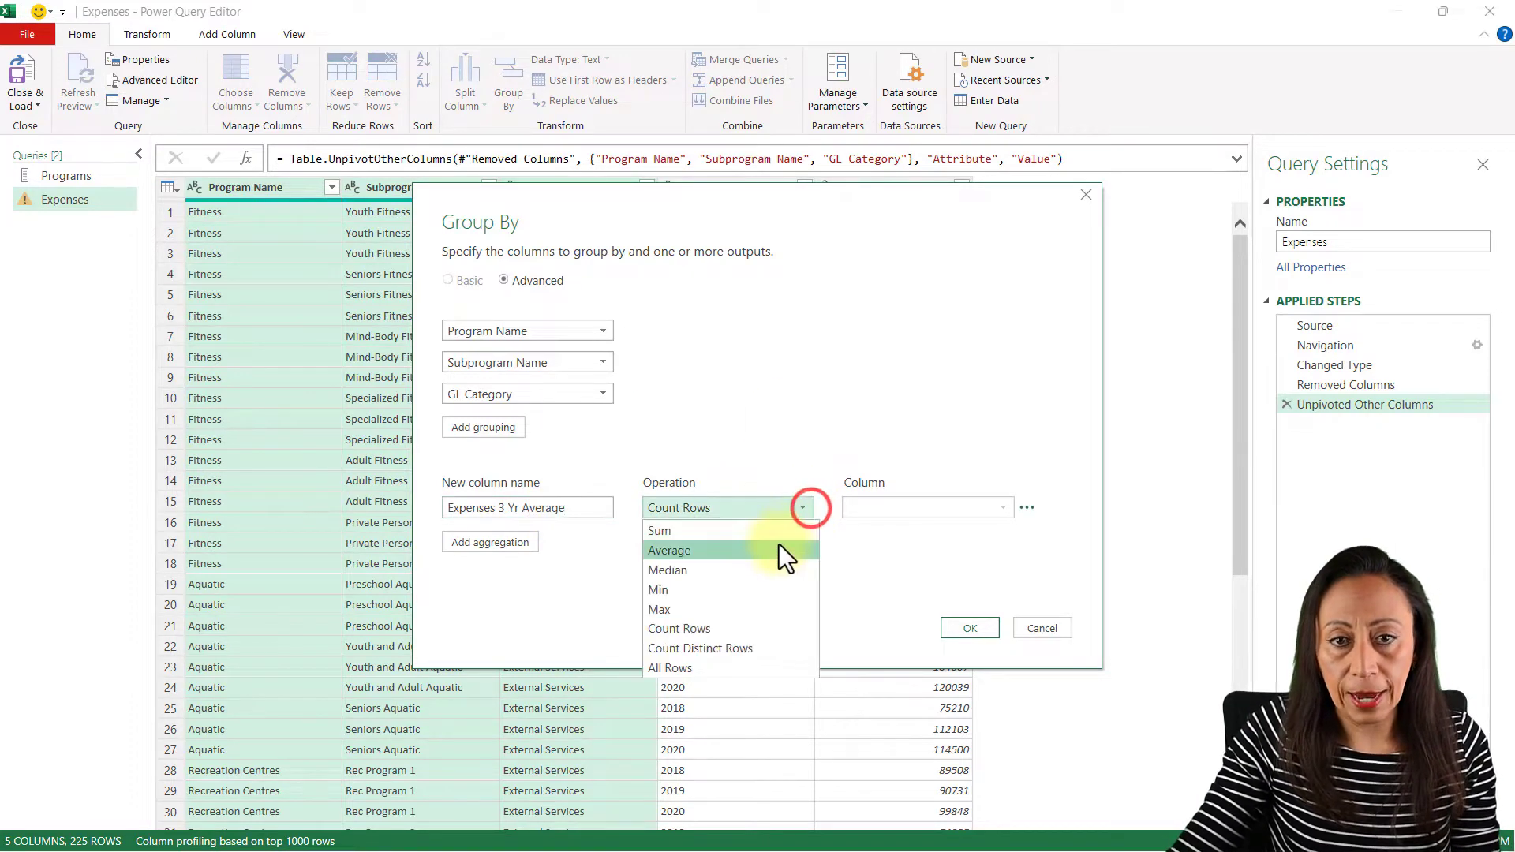
pyautogui.click(779, 543)
pyautogui.click(890, 507)
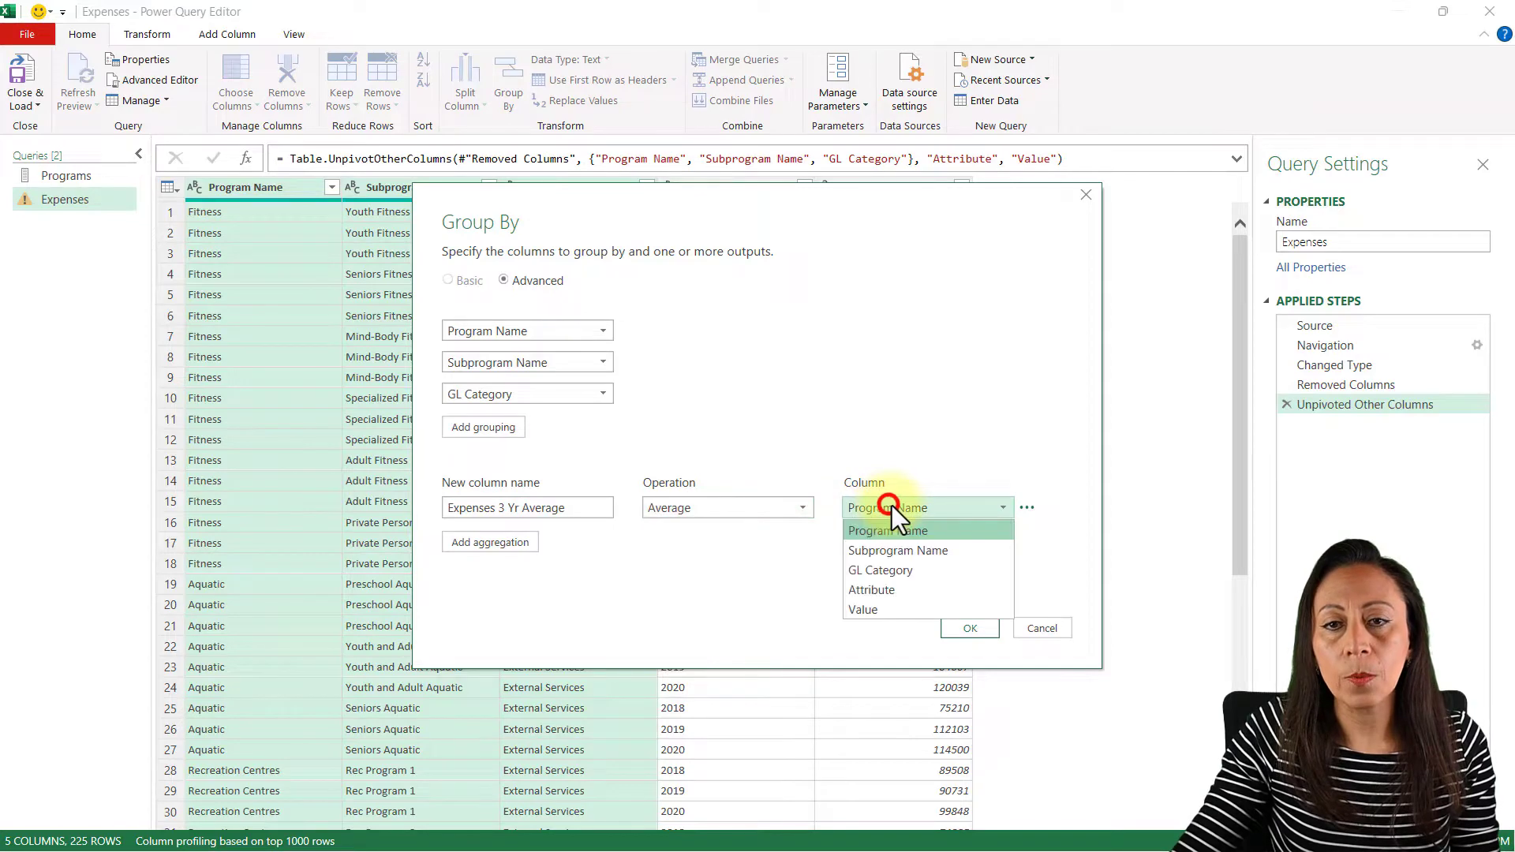
pyautogui.click(884, 607)
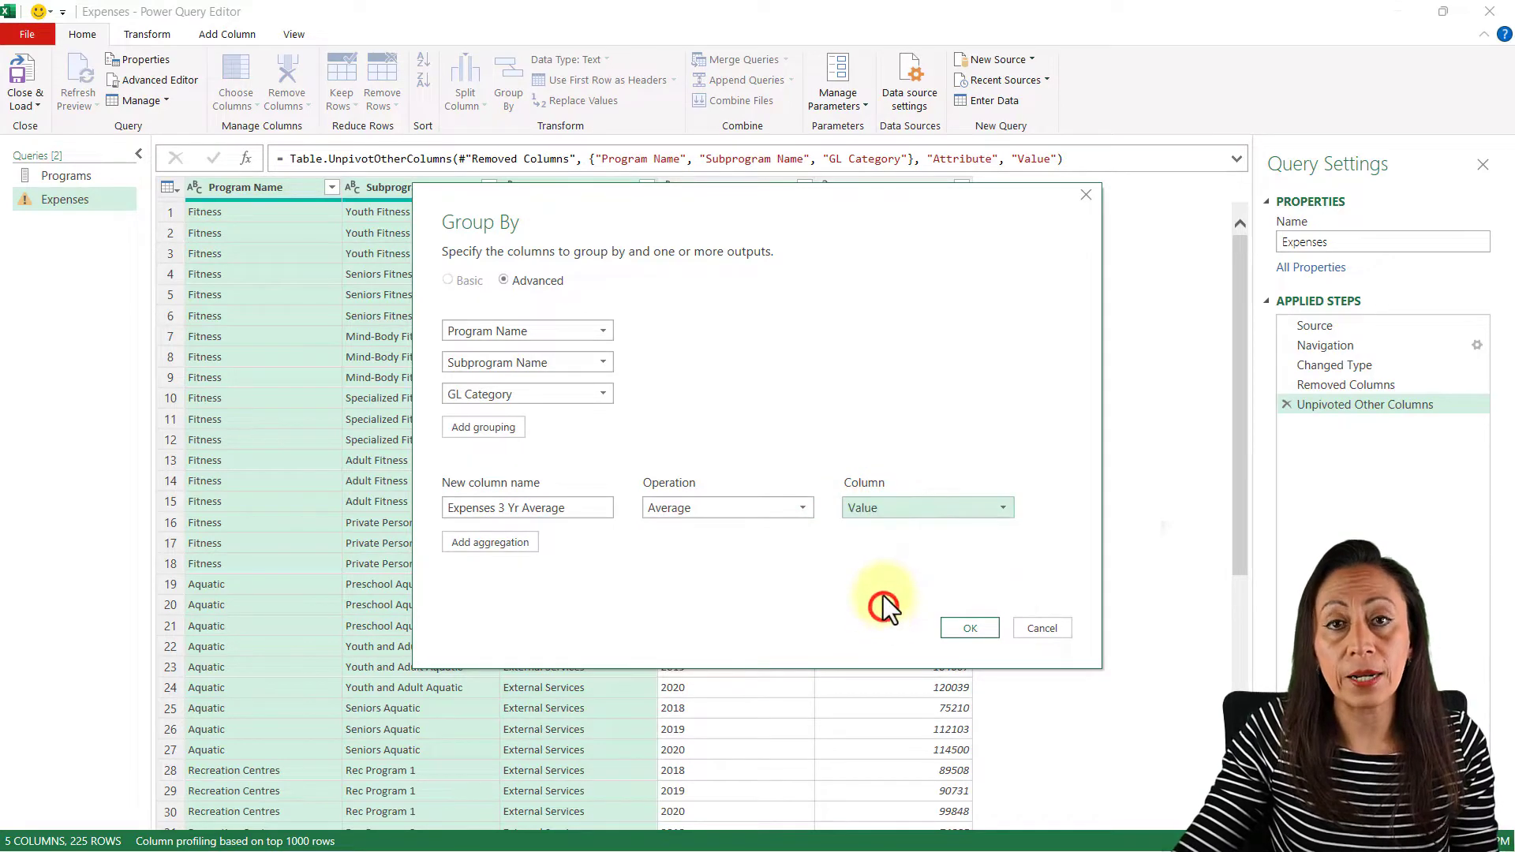
pyautogui.click(955, 629)
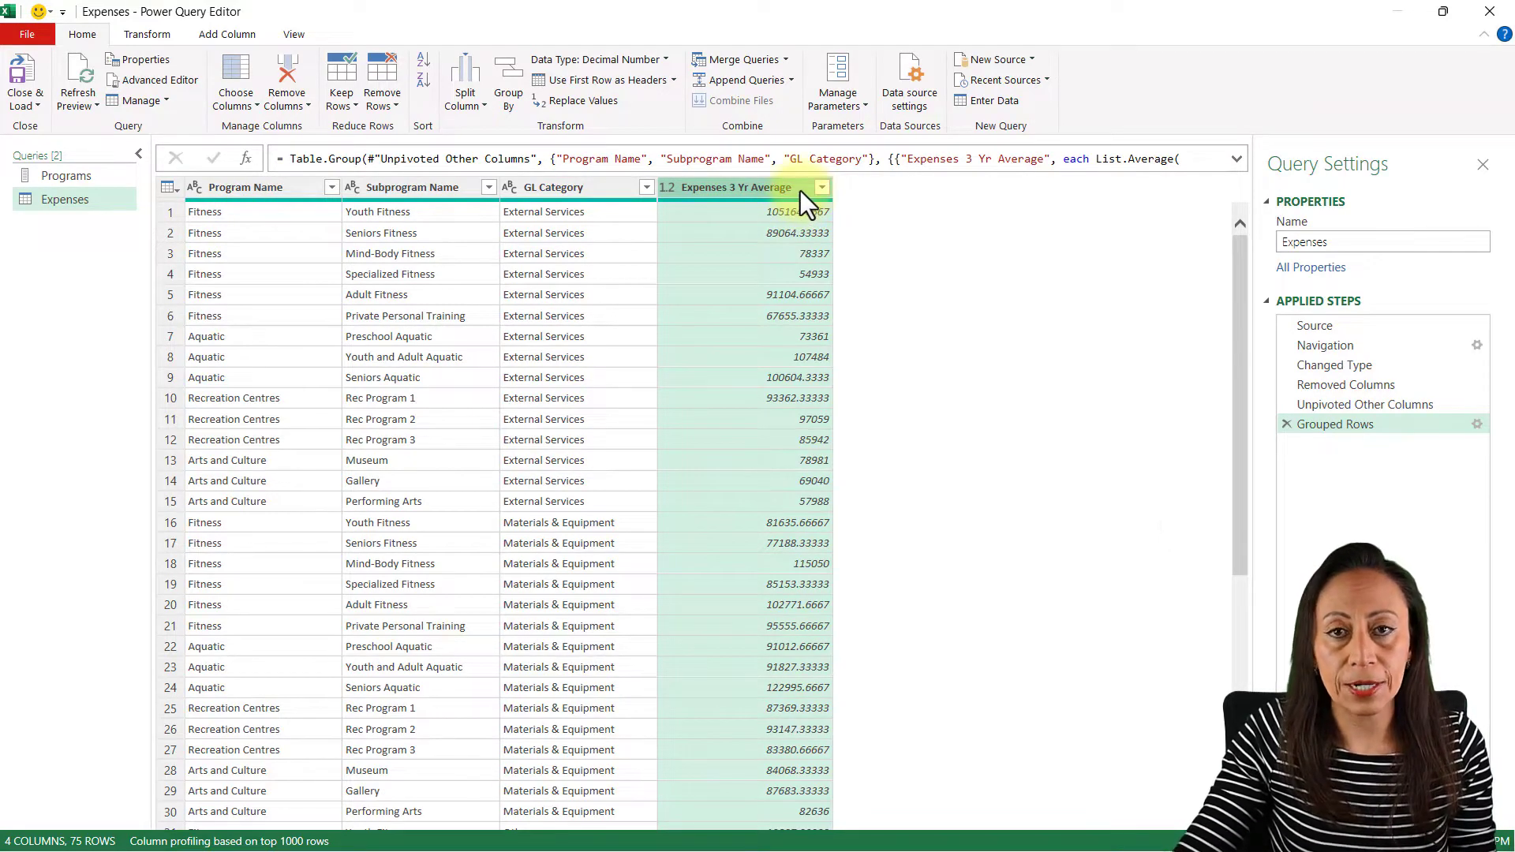
pyautogui.click(667, 187)
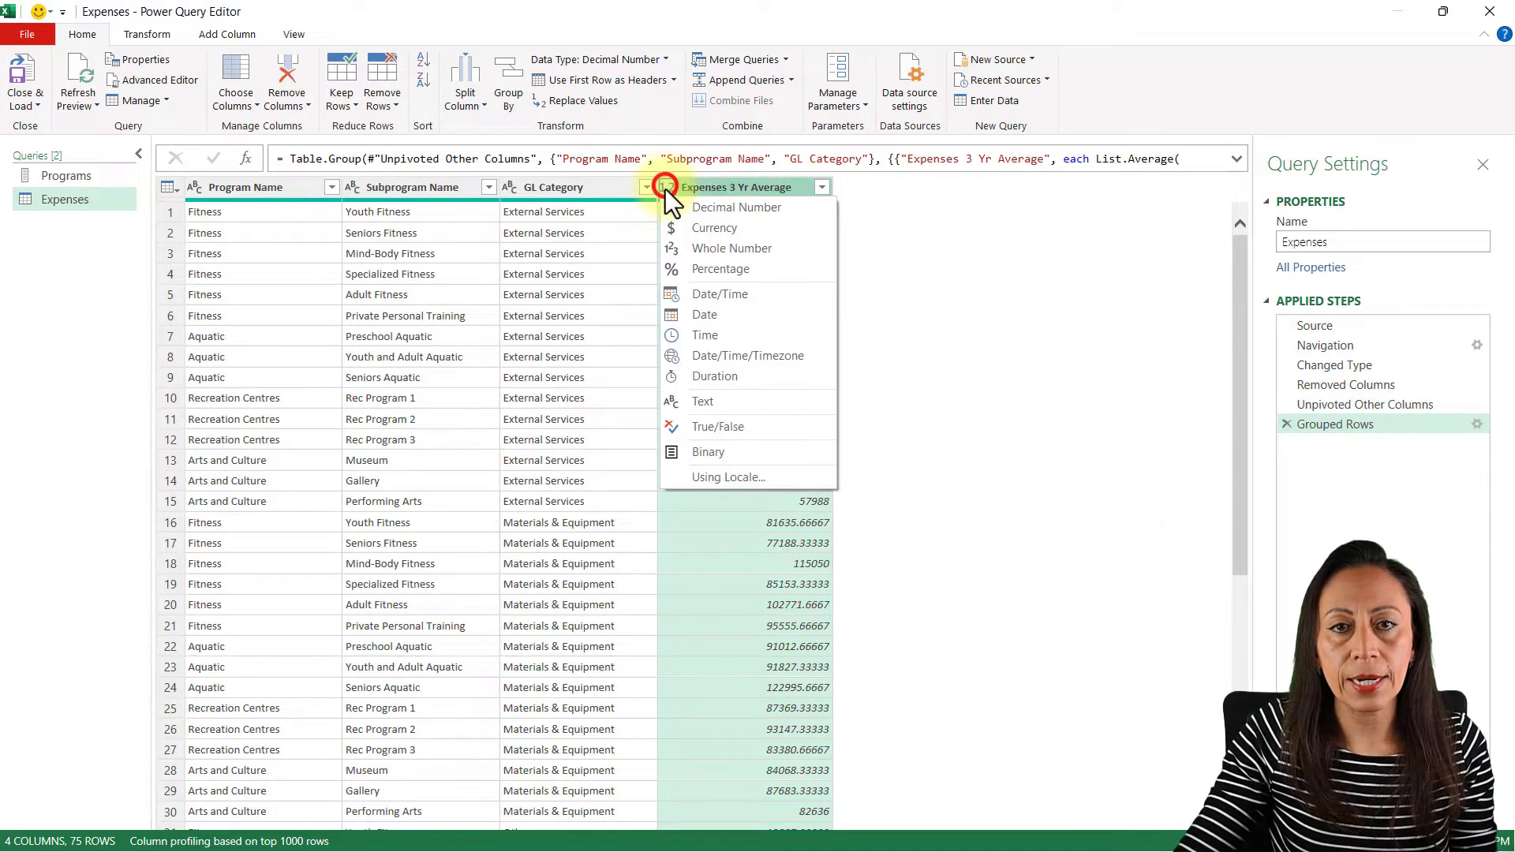
pyautogui.click(694, 249)
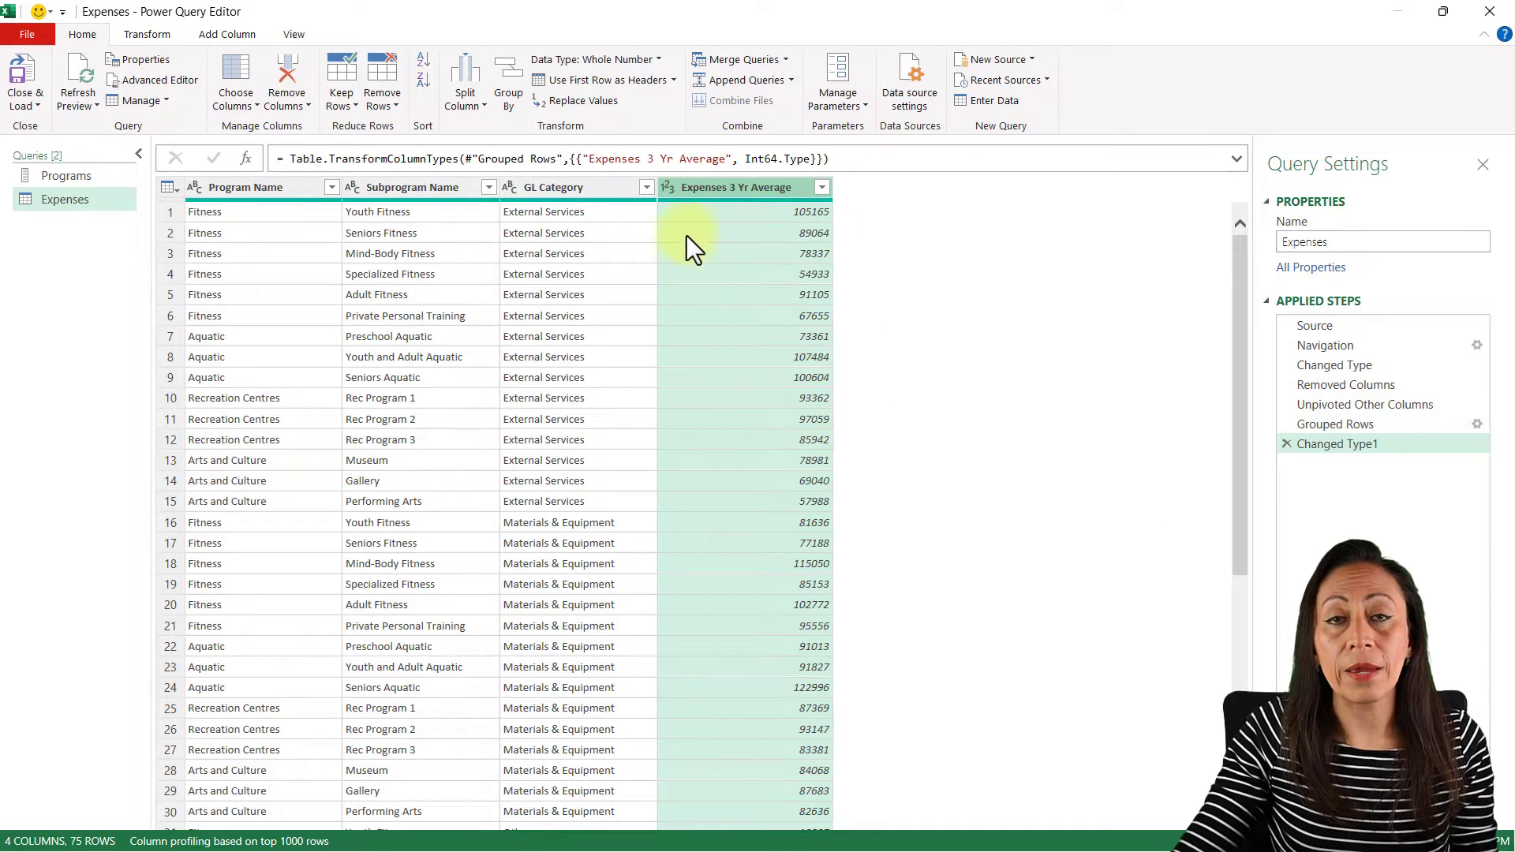
# Filter Program Name to Aquatic only (15 rows) and expand the formula bar to show the formula
pyautogui.click(284, 187)
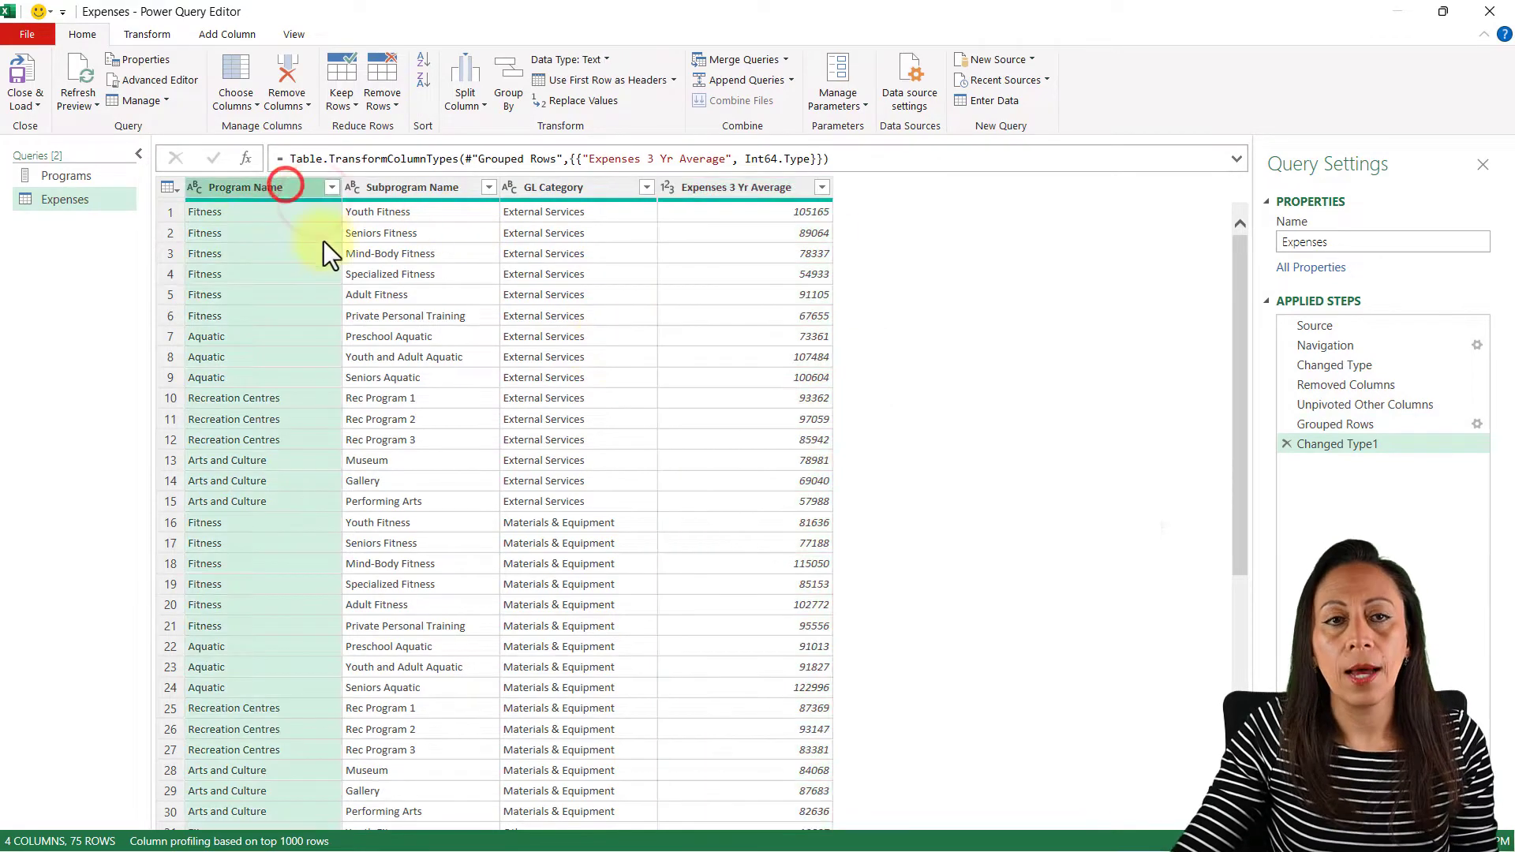
pyautogui.click(332, 188)
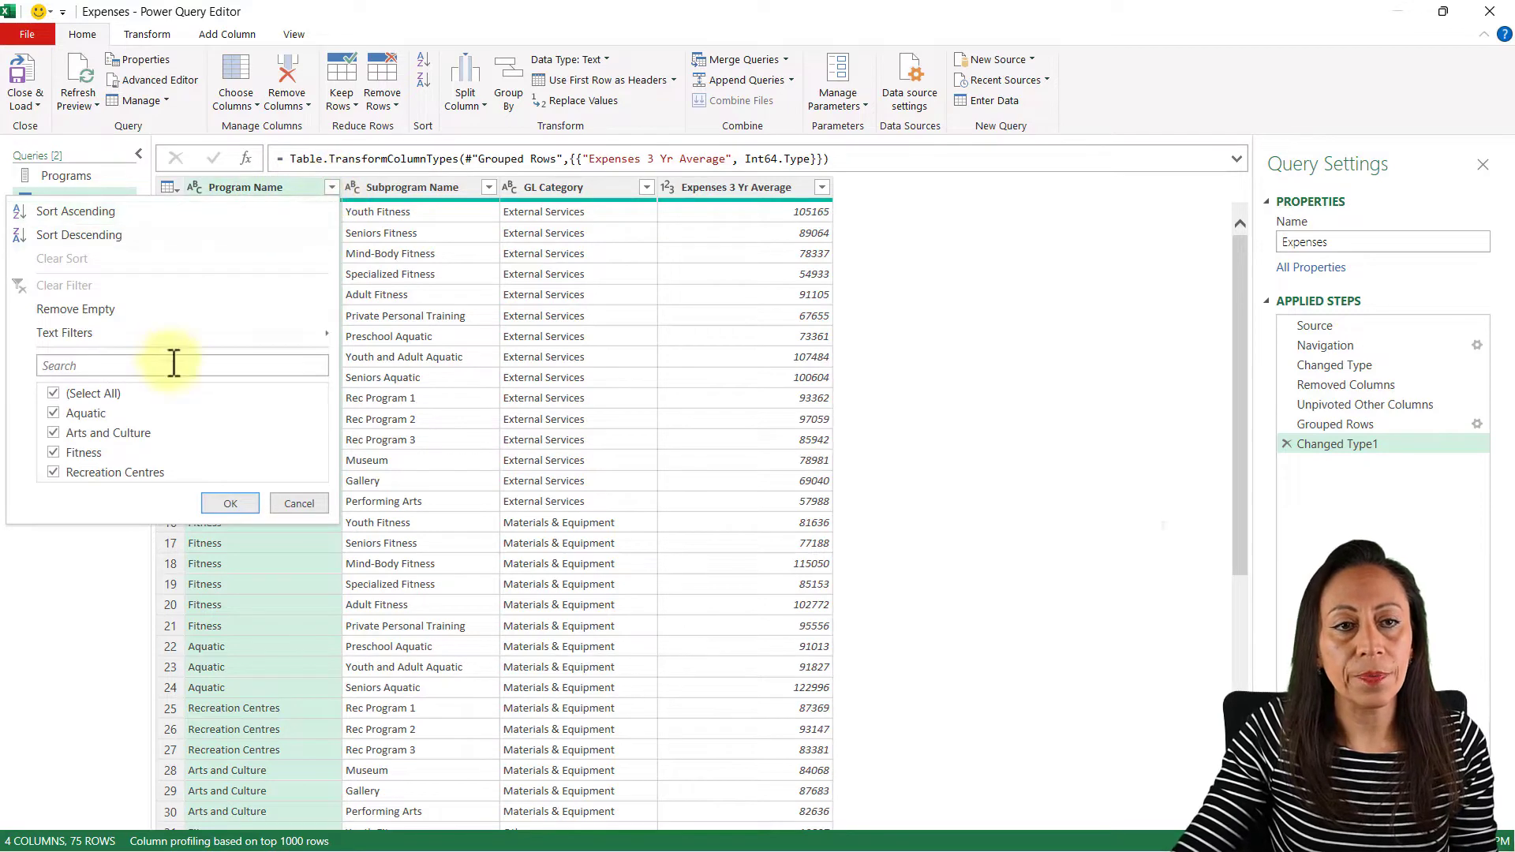
pyautogui.click(51, 386)
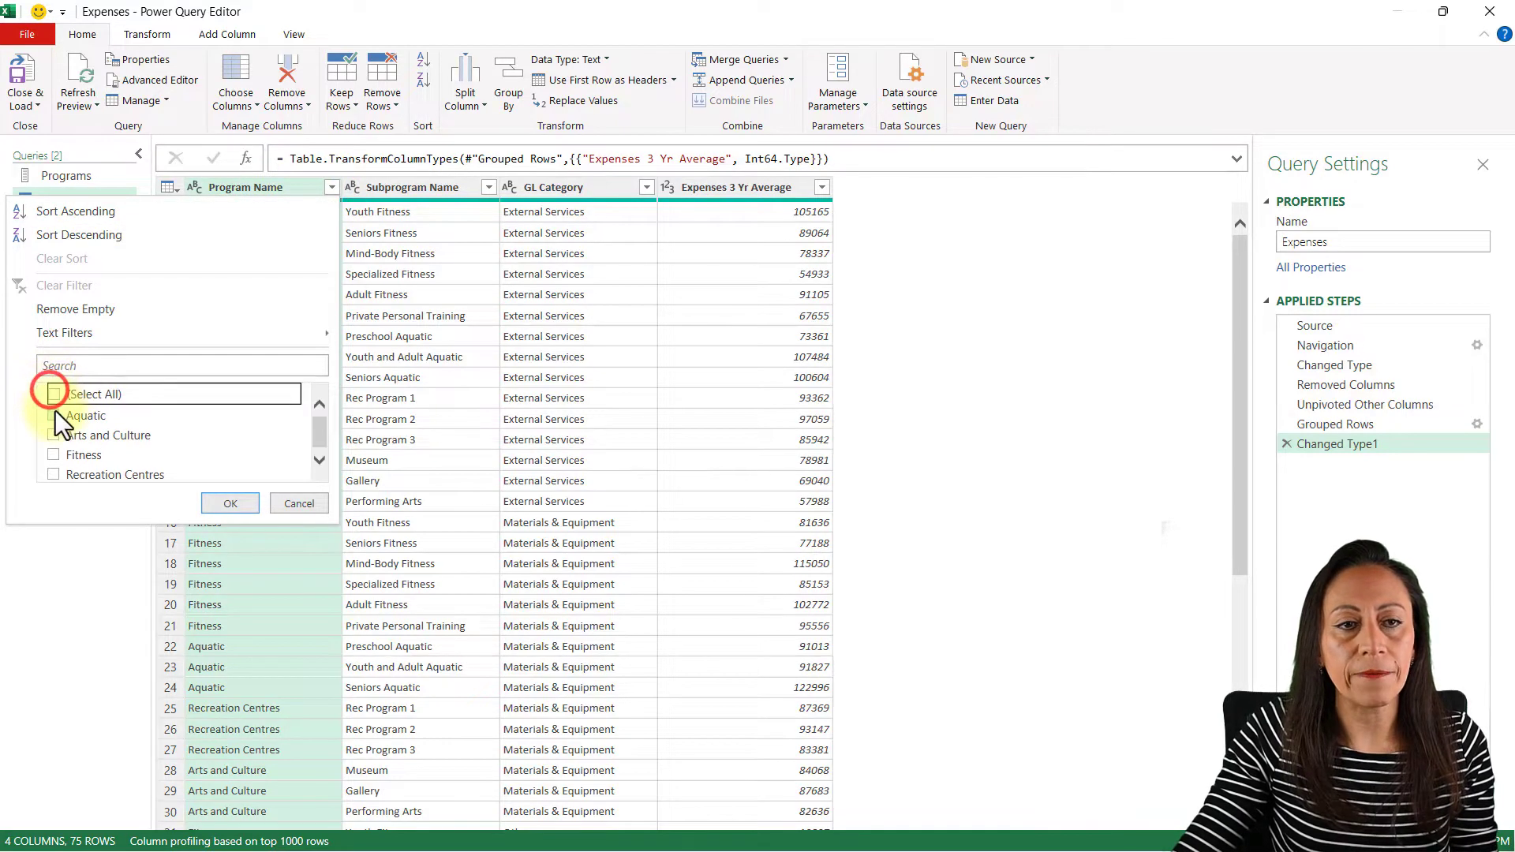
pyautogui.click(57, 418)
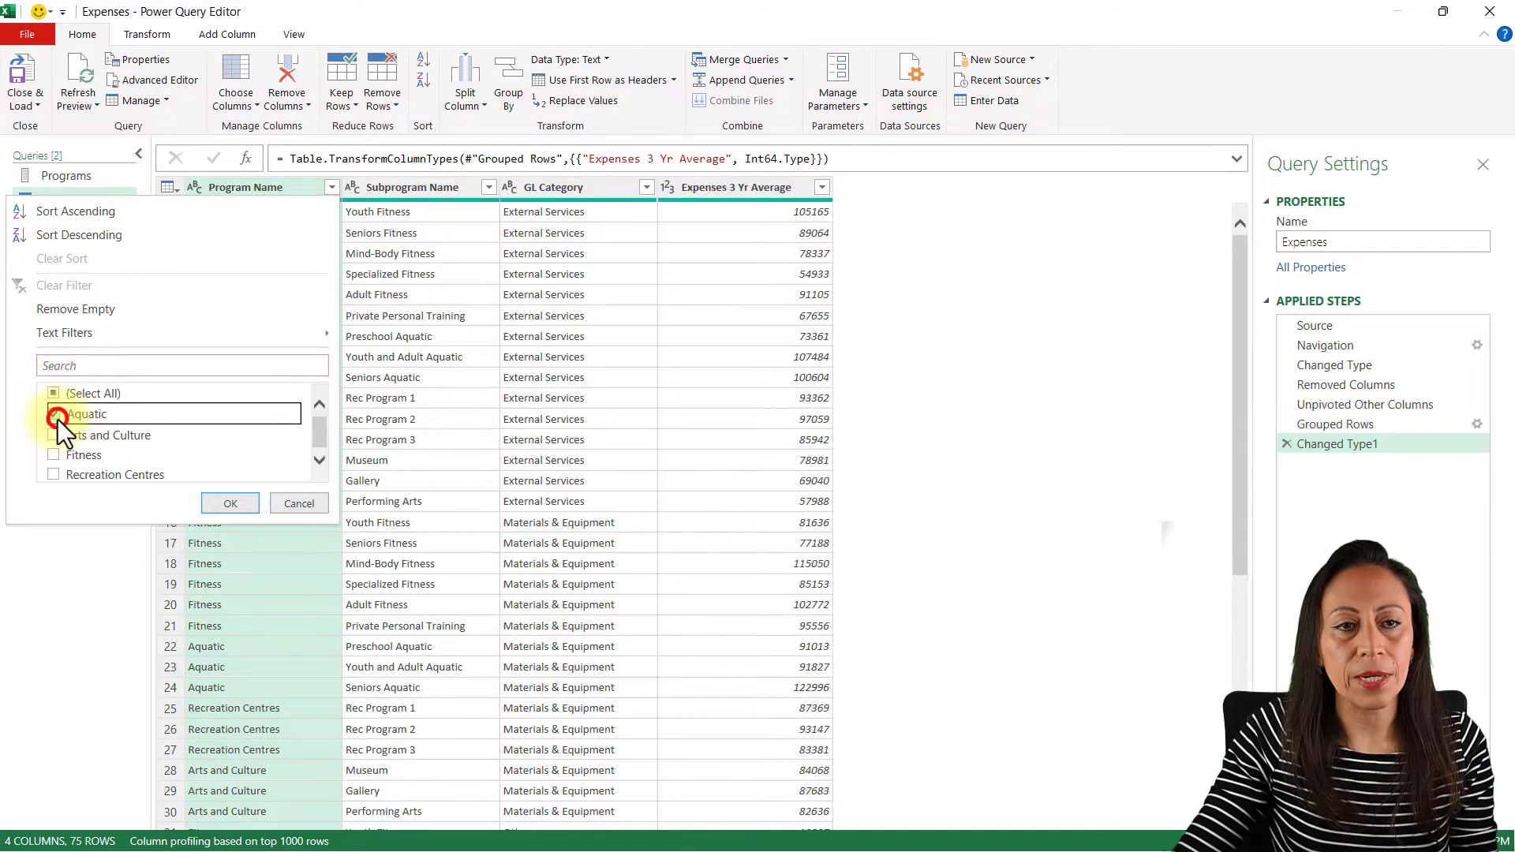
pyautogui.click(231, 505)
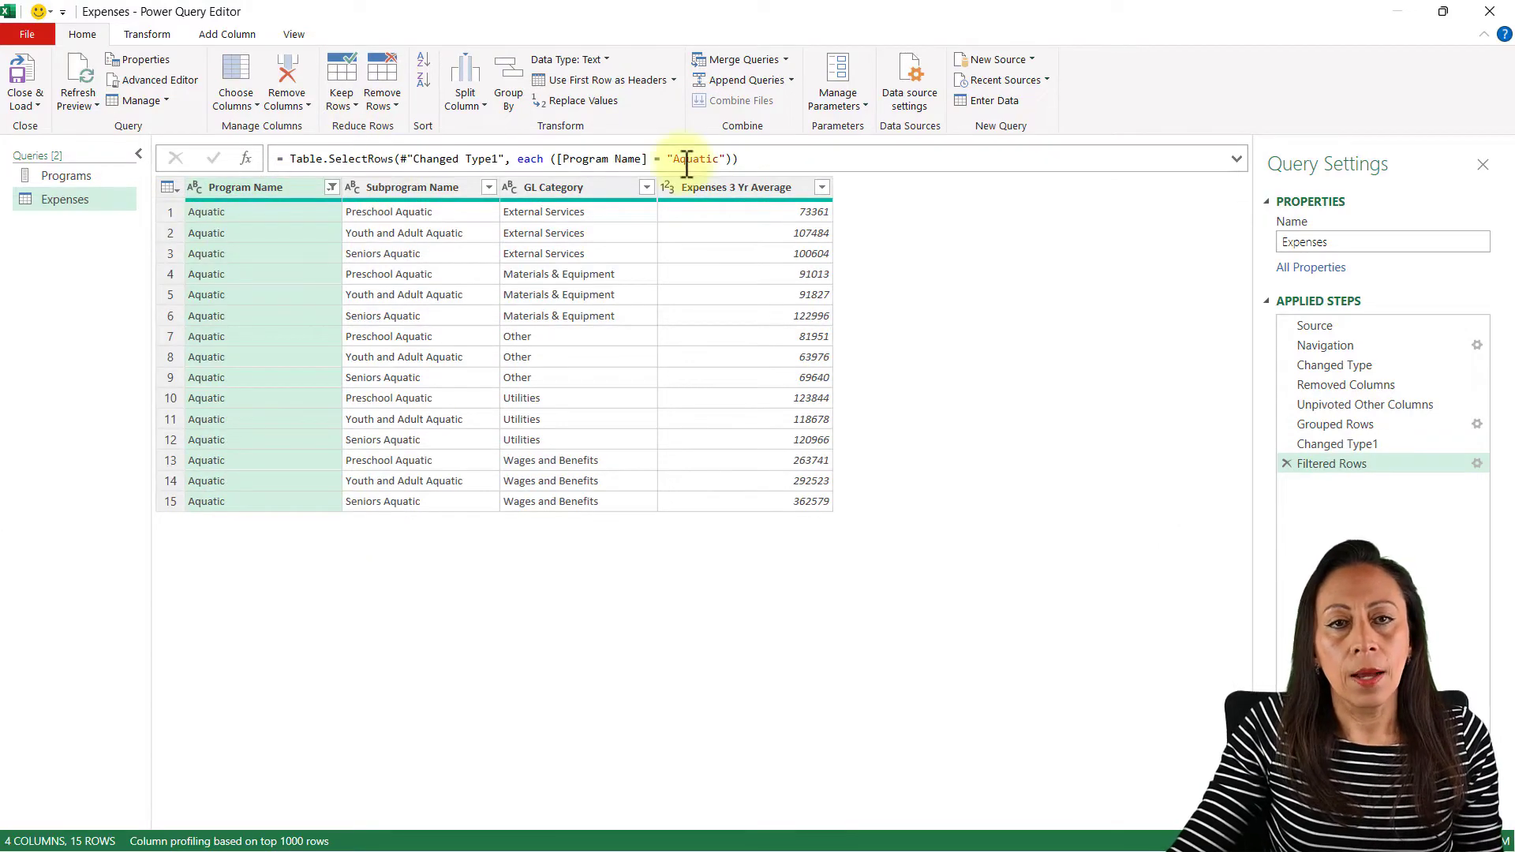
pyautogui.click(1237, 161)
pyautogui.click(877, 174)
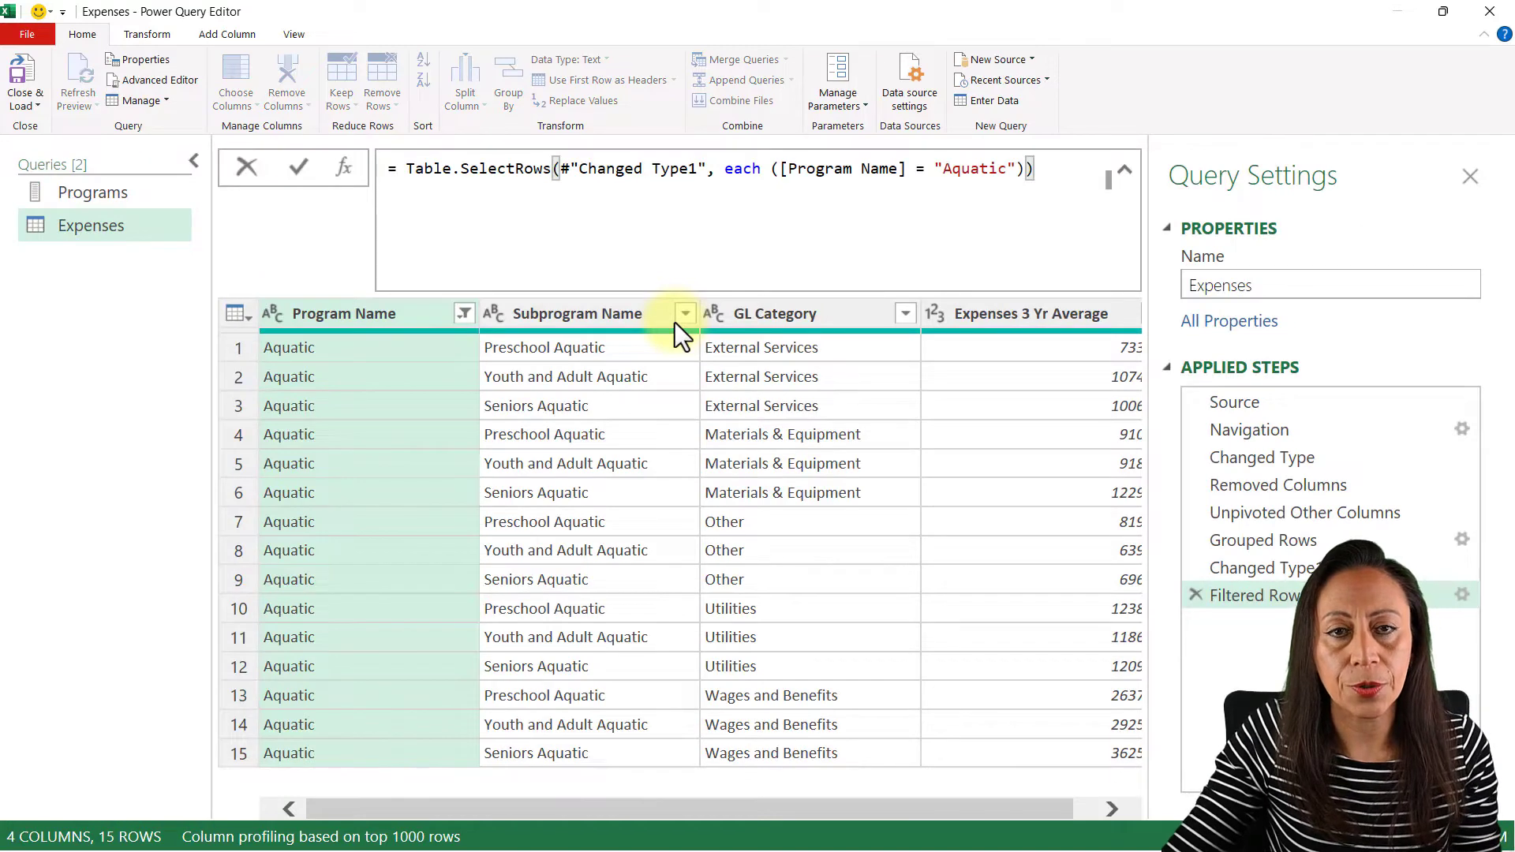
# Replace the = "Aquatic" comparison in the filter formula with a List.Contains(Programs, call
pyautogui.click(768, 166)
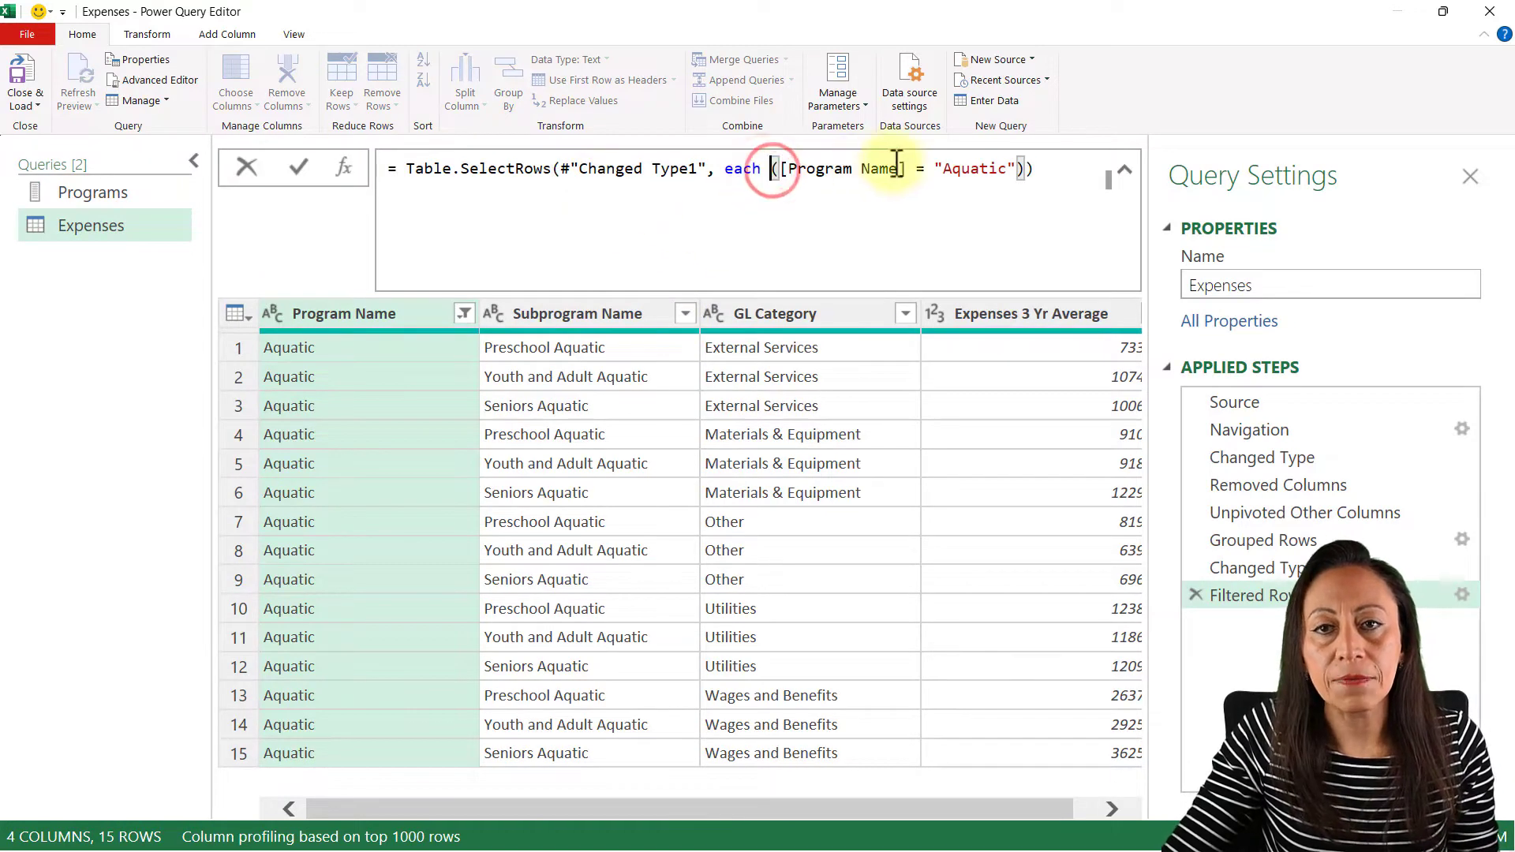
pyautogui.moveTo(916, 168); pyautogui.dragTo(1018, 169)
pyautogui.press('Delete')
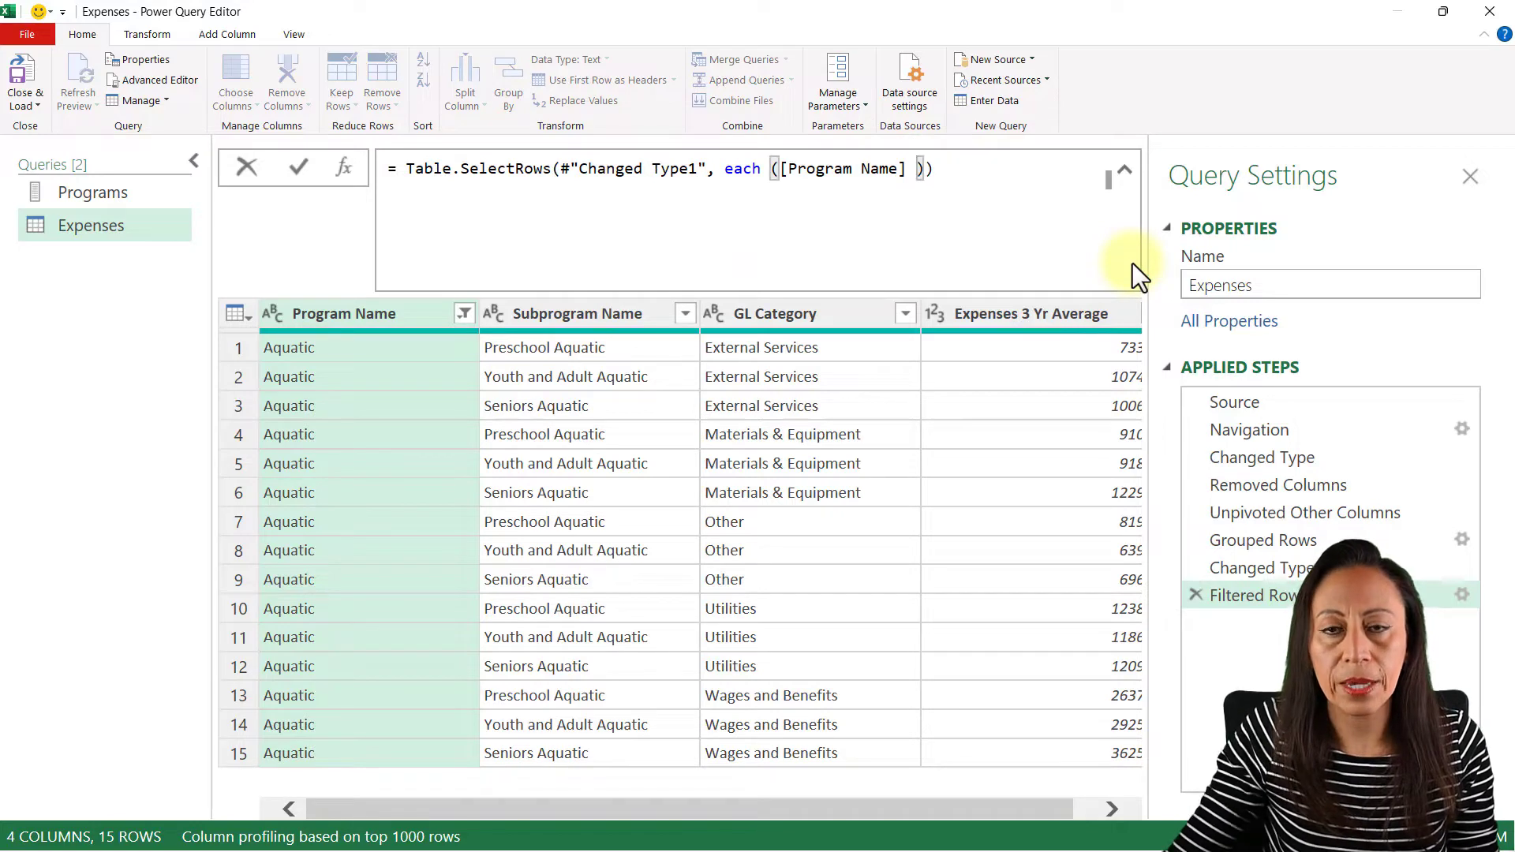
pyautogui.doubleClick(754, 168)
pyautogui.press('Right')
pyautogui.press('Right')
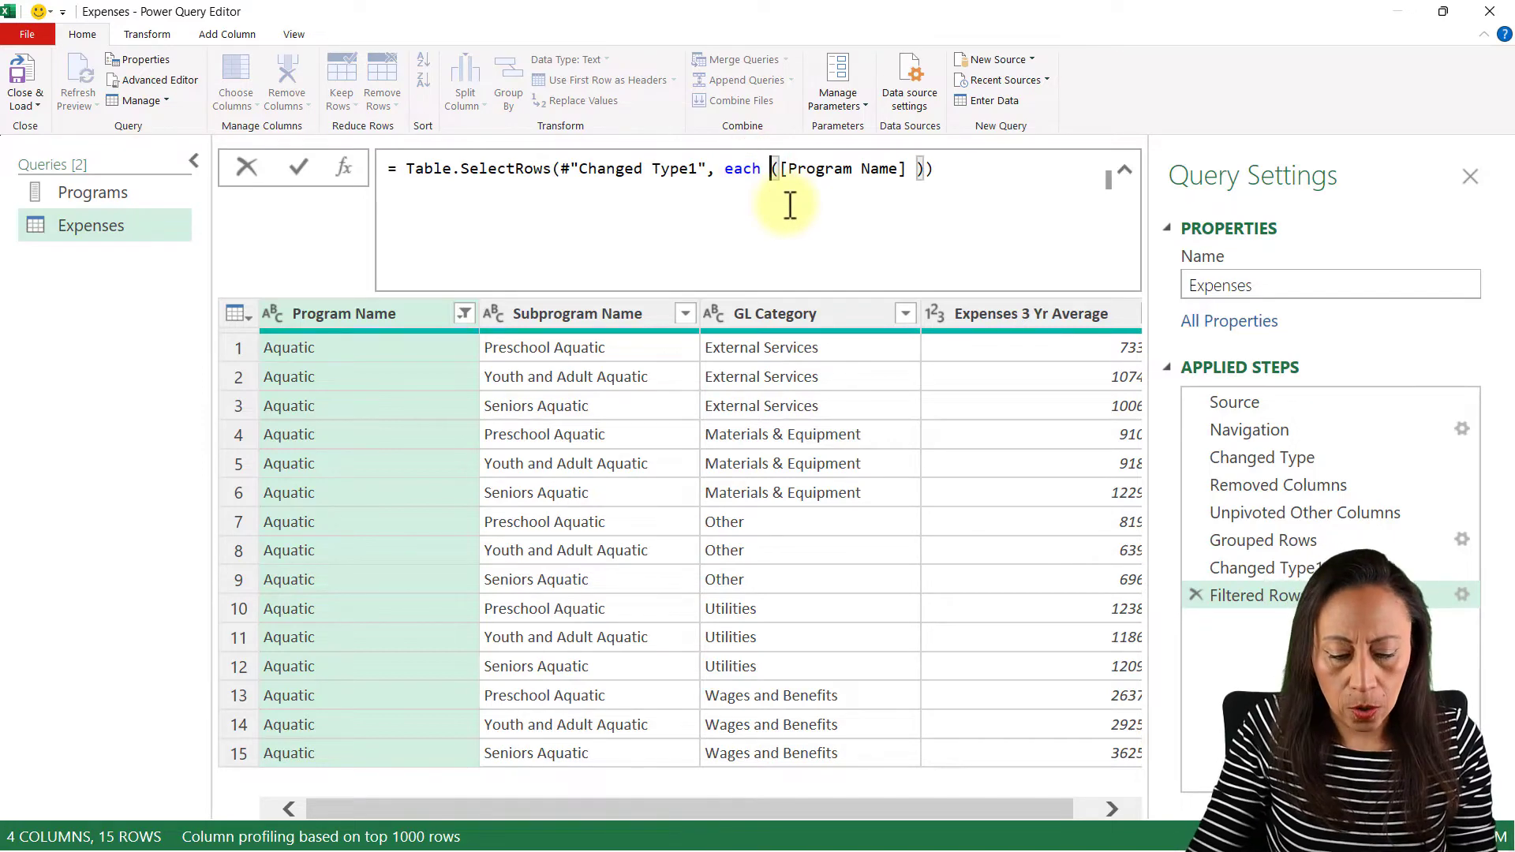
pyautogui.write('(')
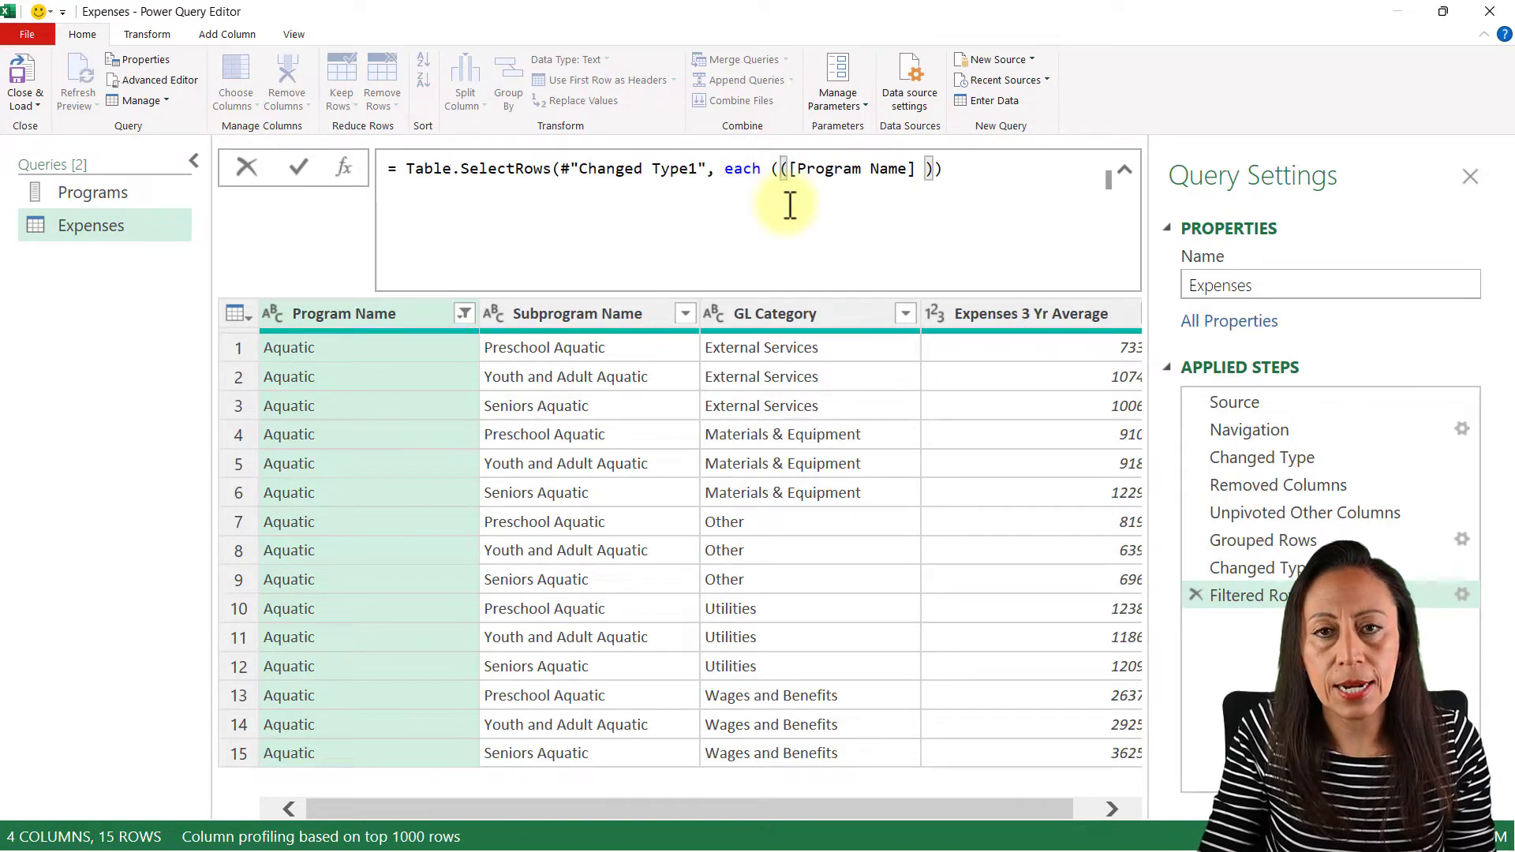
pyautogui.write('list')
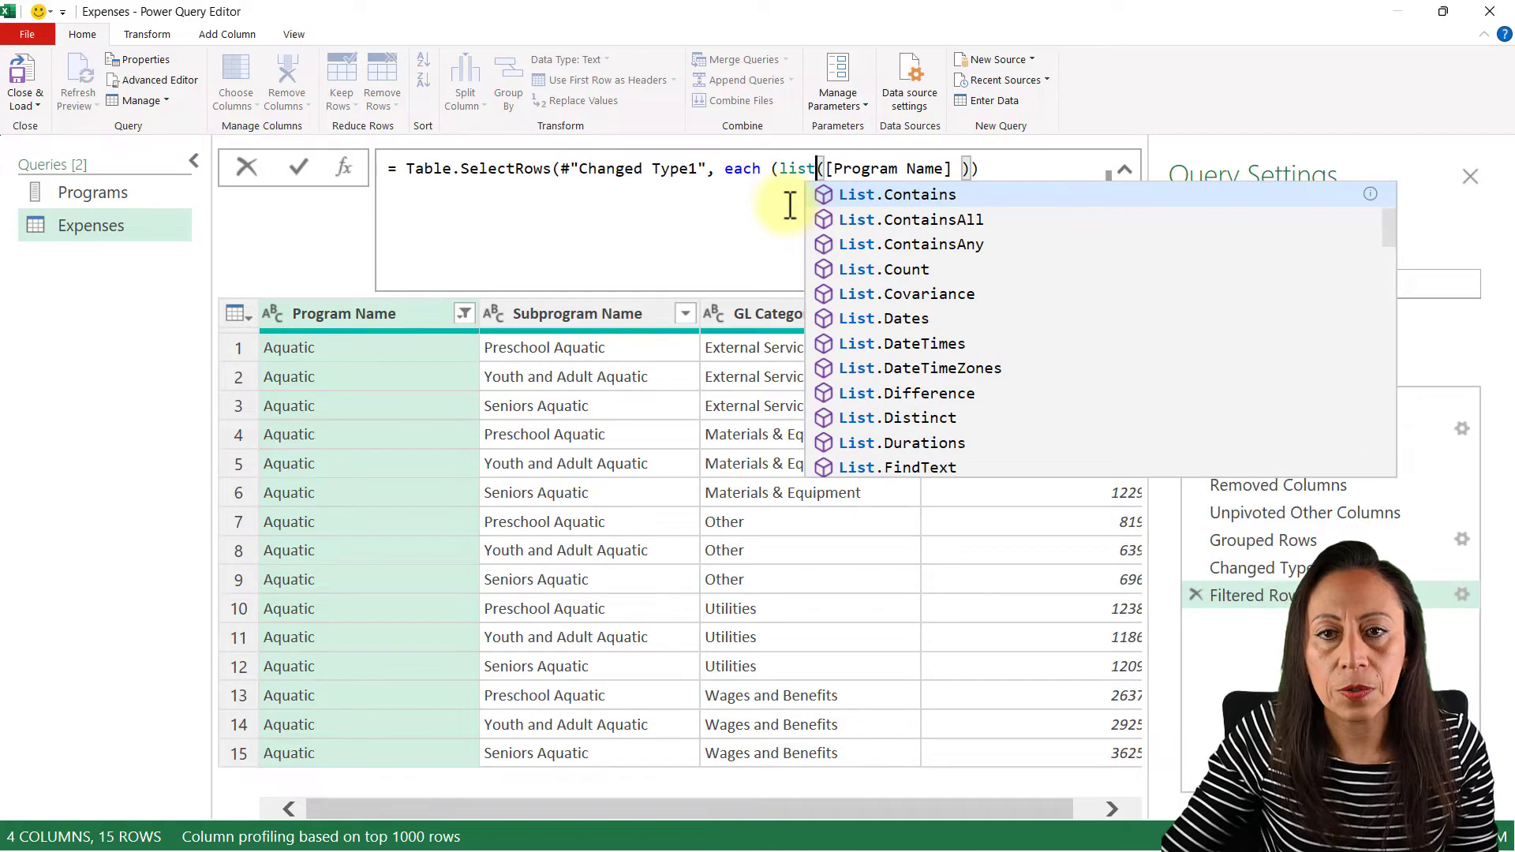
pyautogui.click(909, 196)
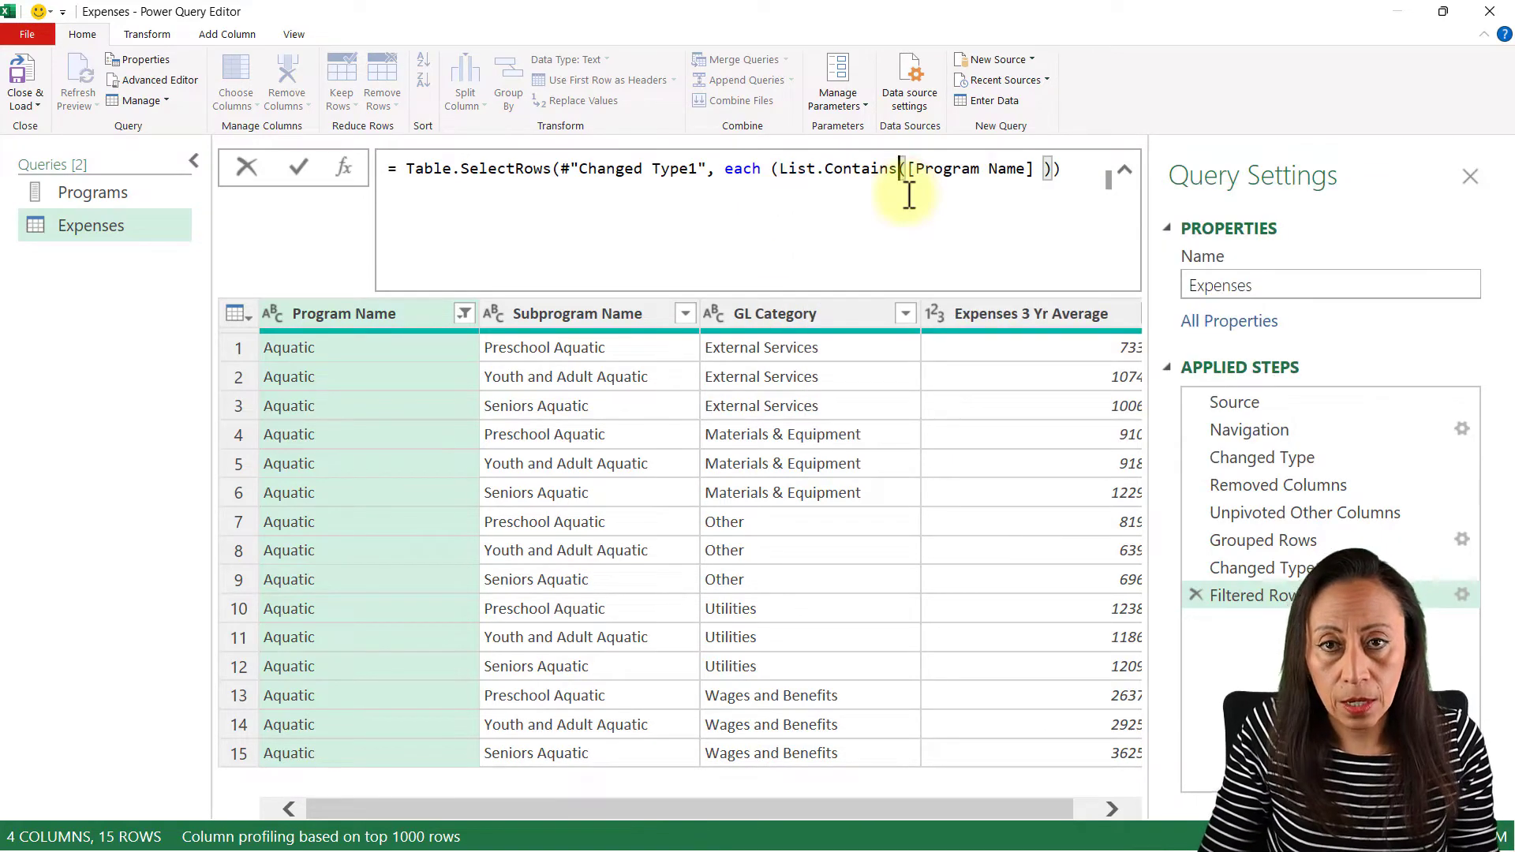
pyautogui.write('(')
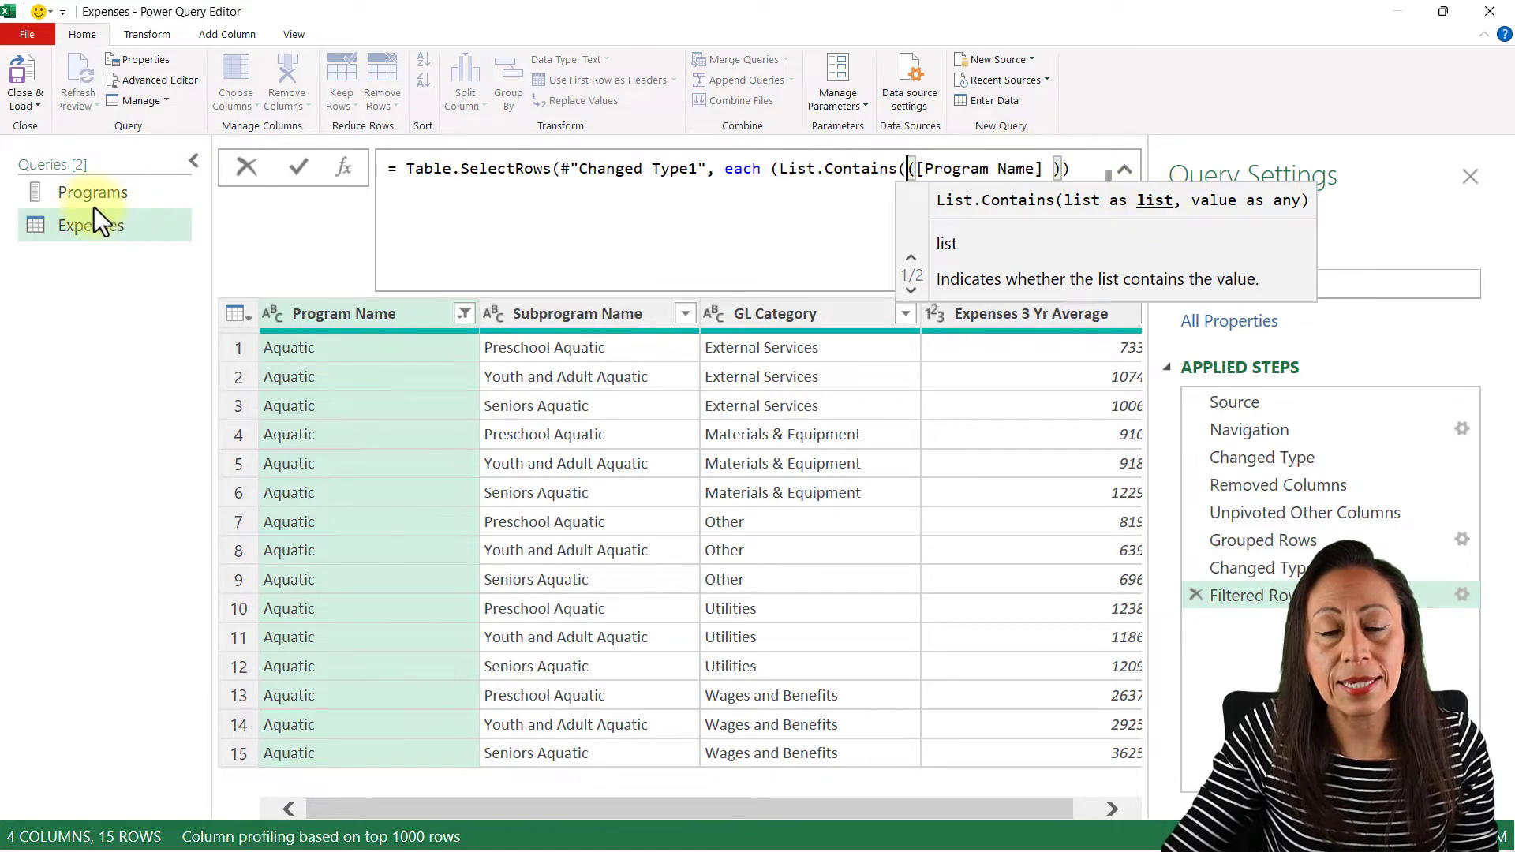
pyautogui.write('P')
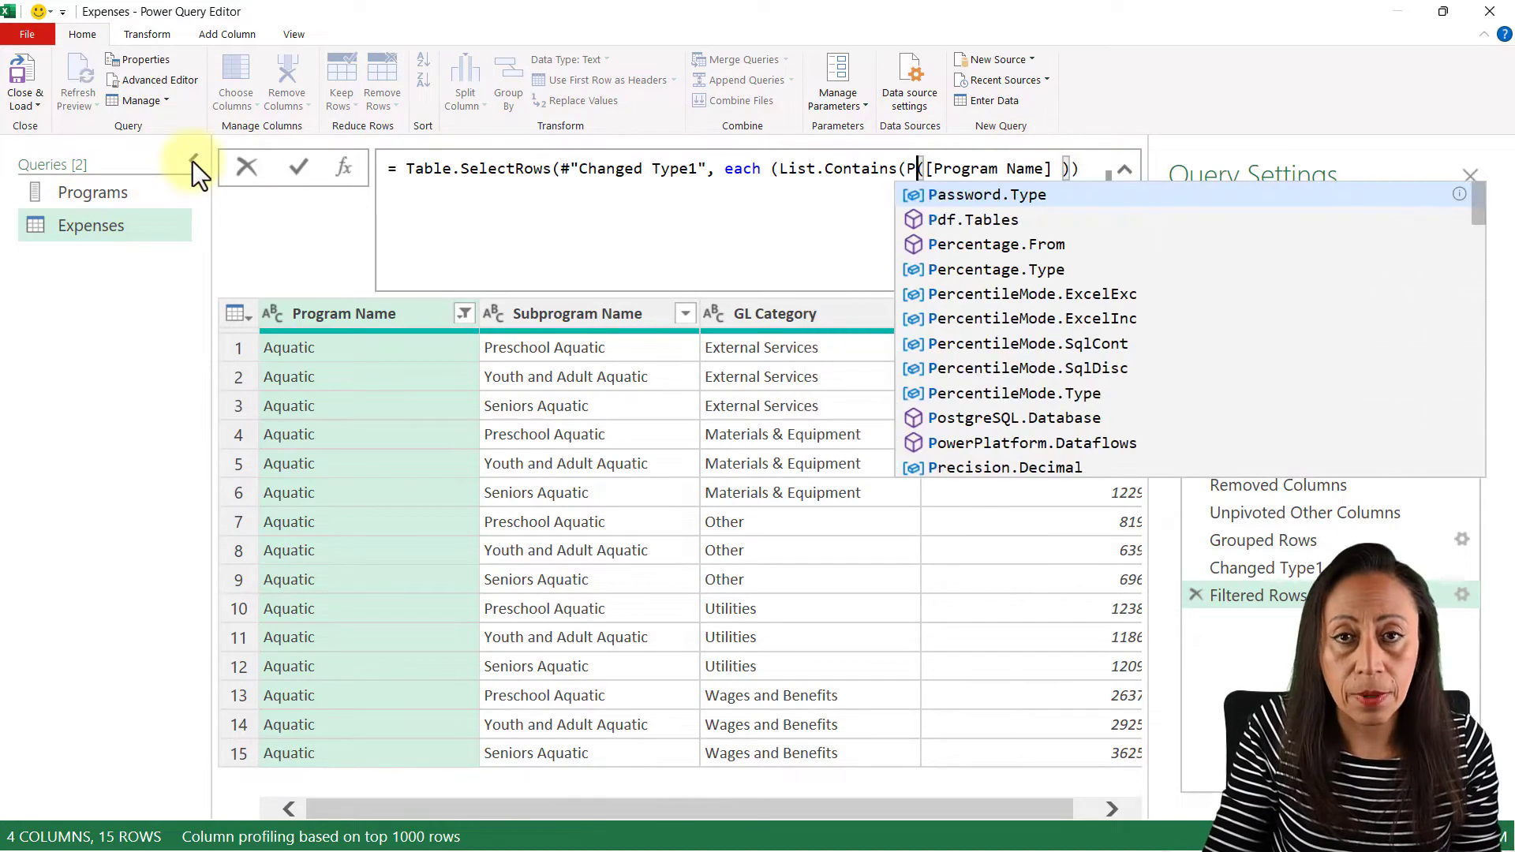
pyautogui.write('rograms')
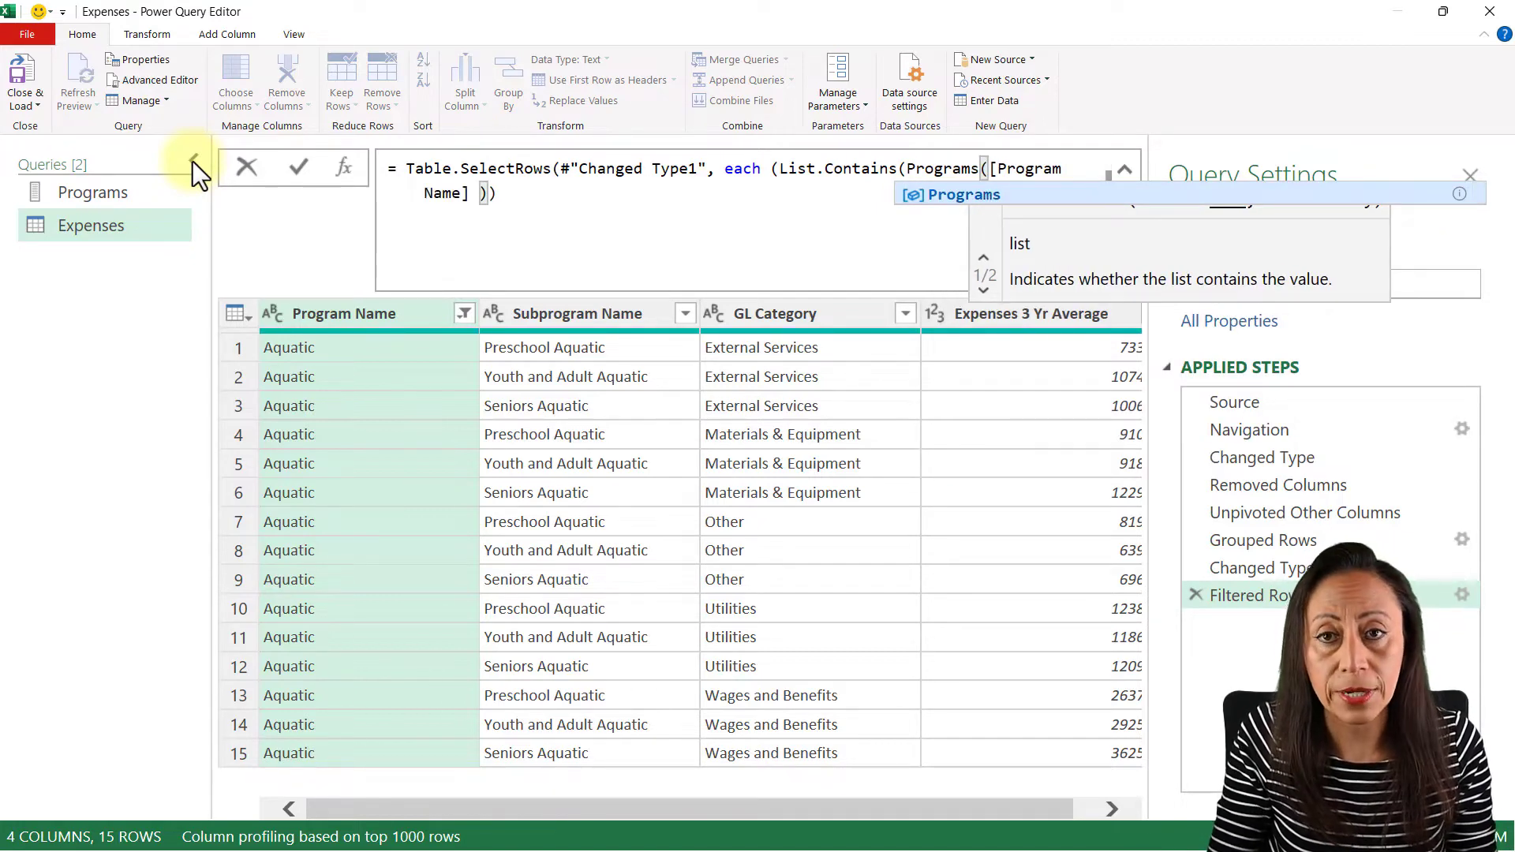
pyautogui.write(',')
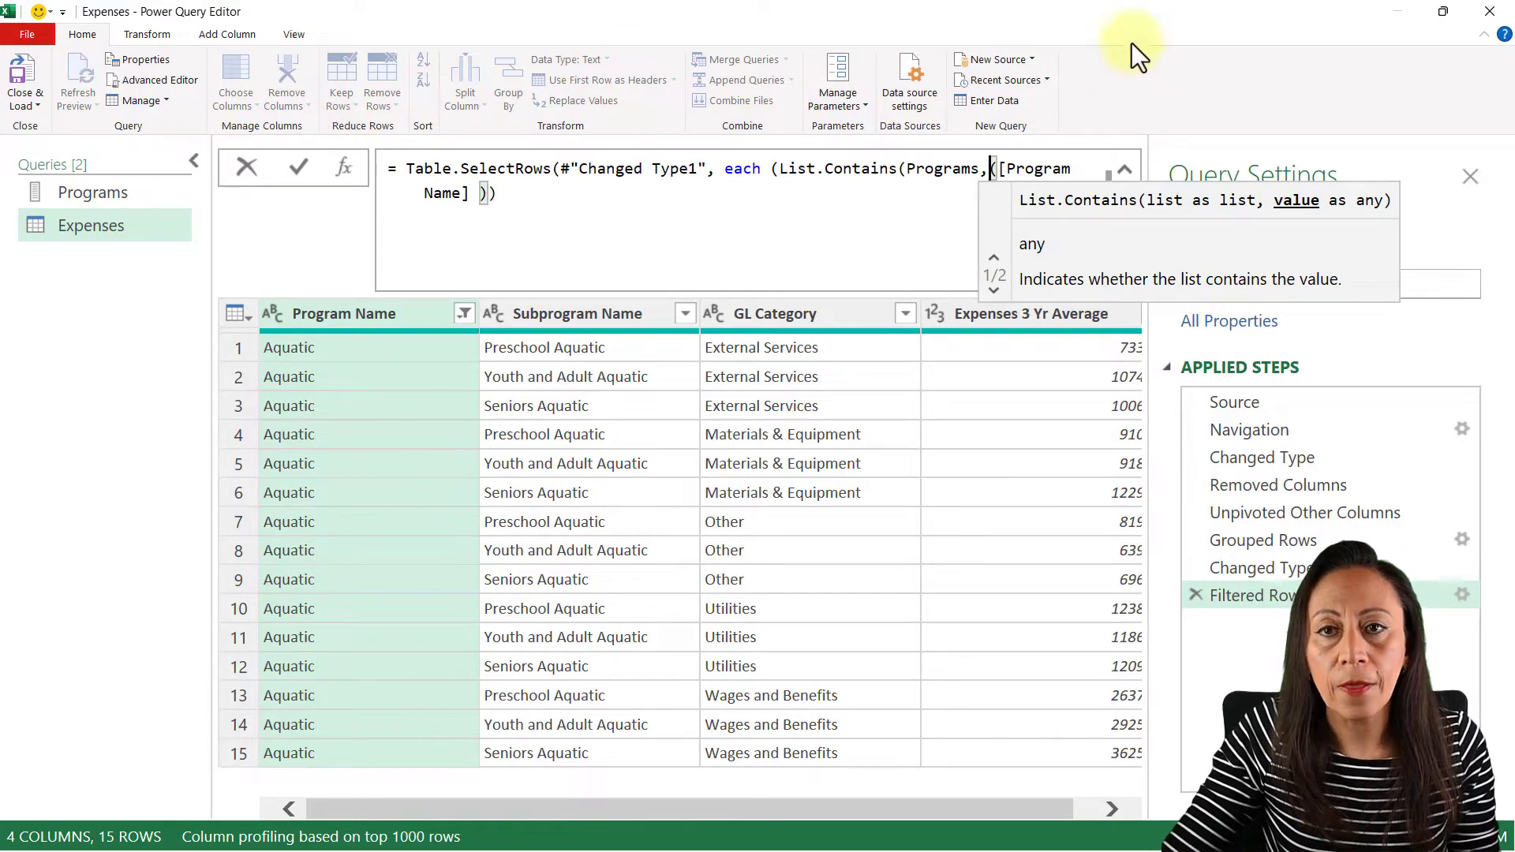
# Finish the condition as List.Contains(Programs,[Program Name])=true and apply it, leaving 60 rows
pyautogui.press('BackSpace')
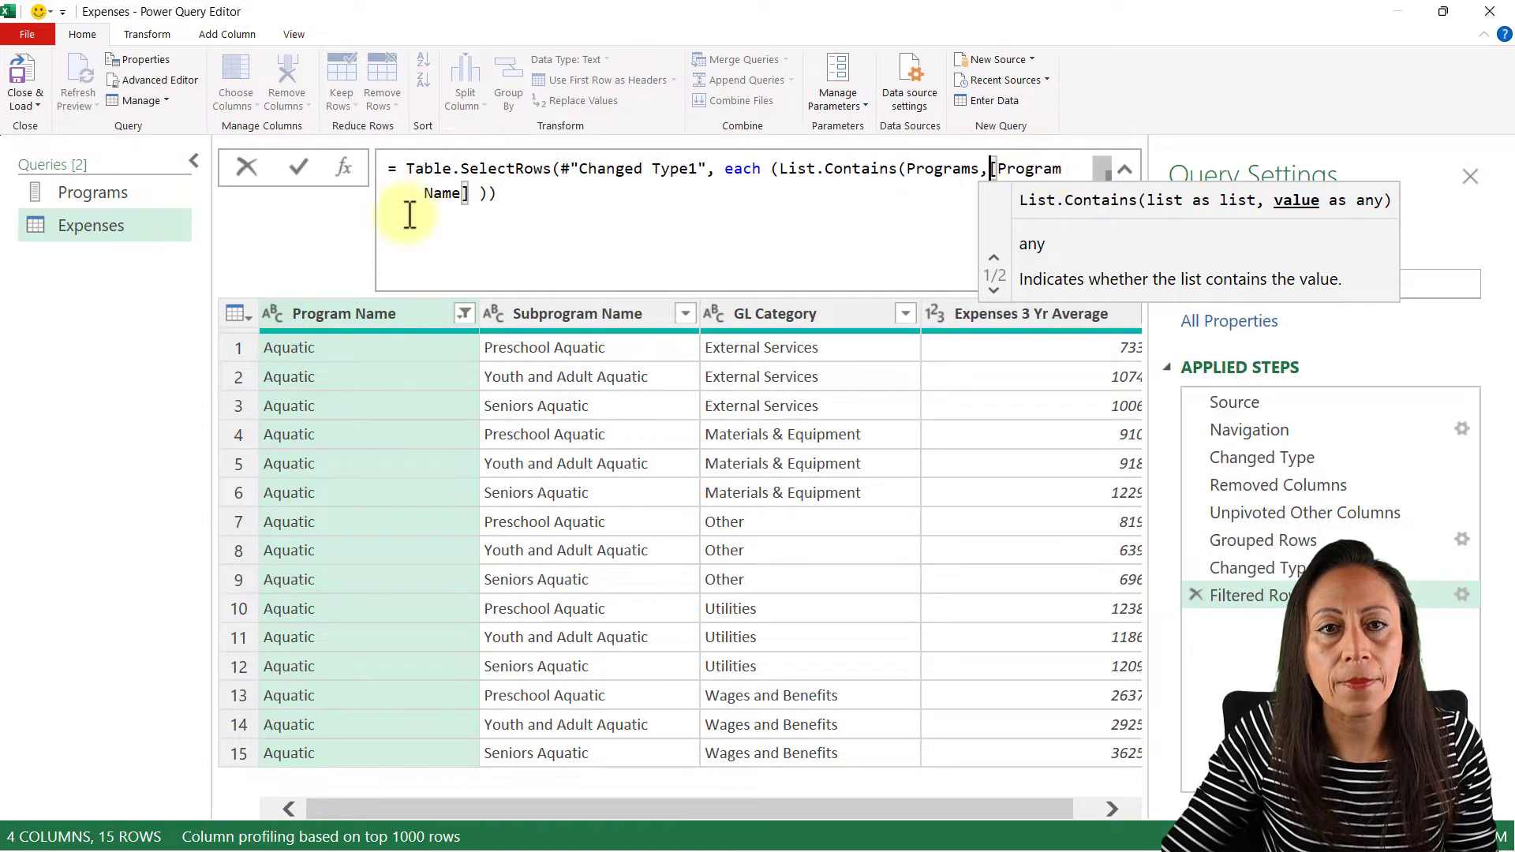
pyautogui.click(473, 194)
pyautogui.write(')')
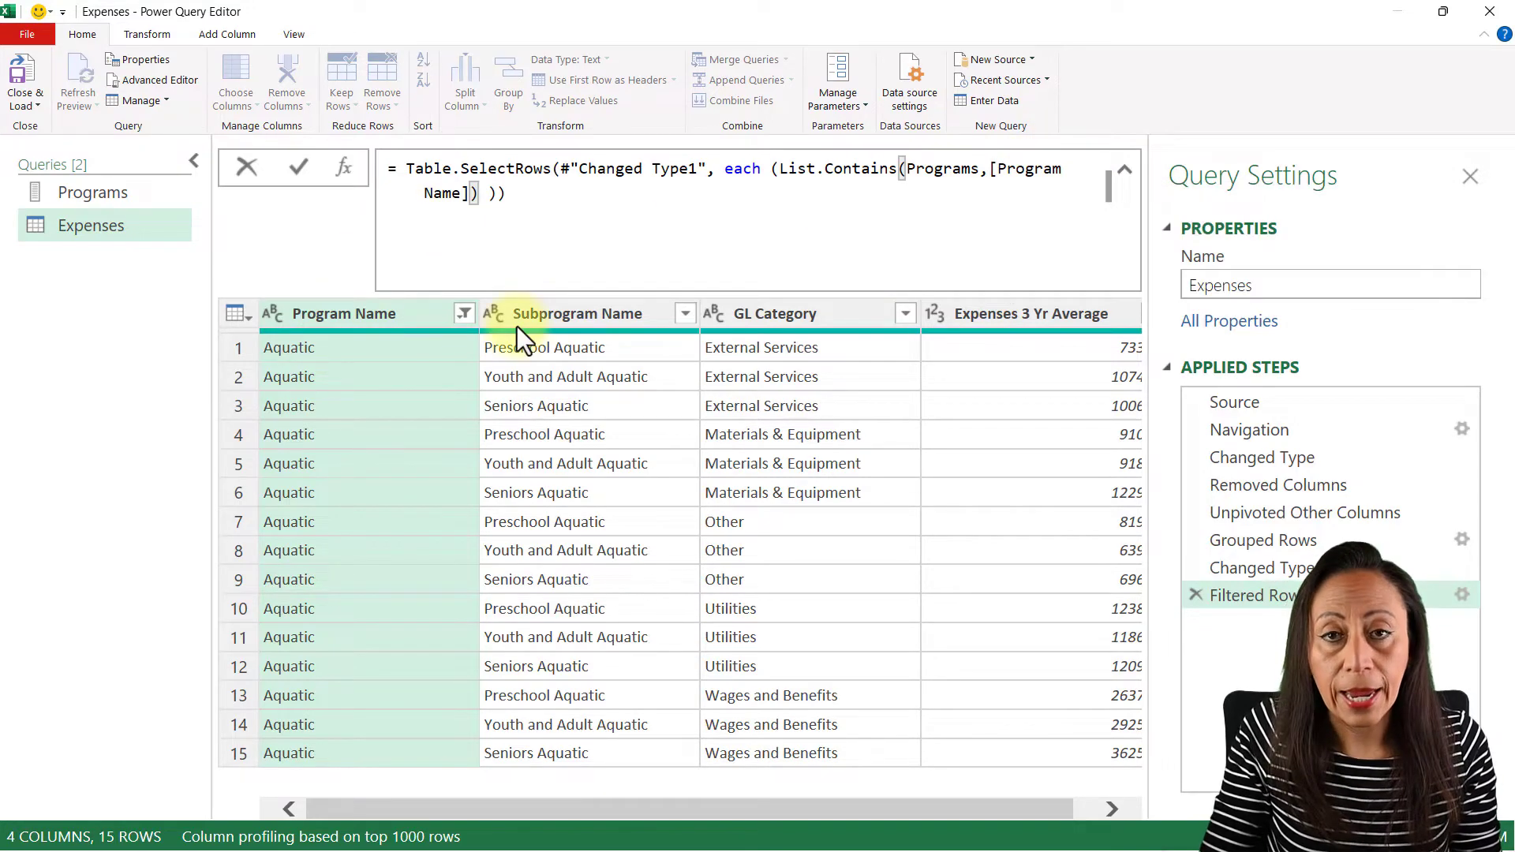
pyautogui.write('=true')
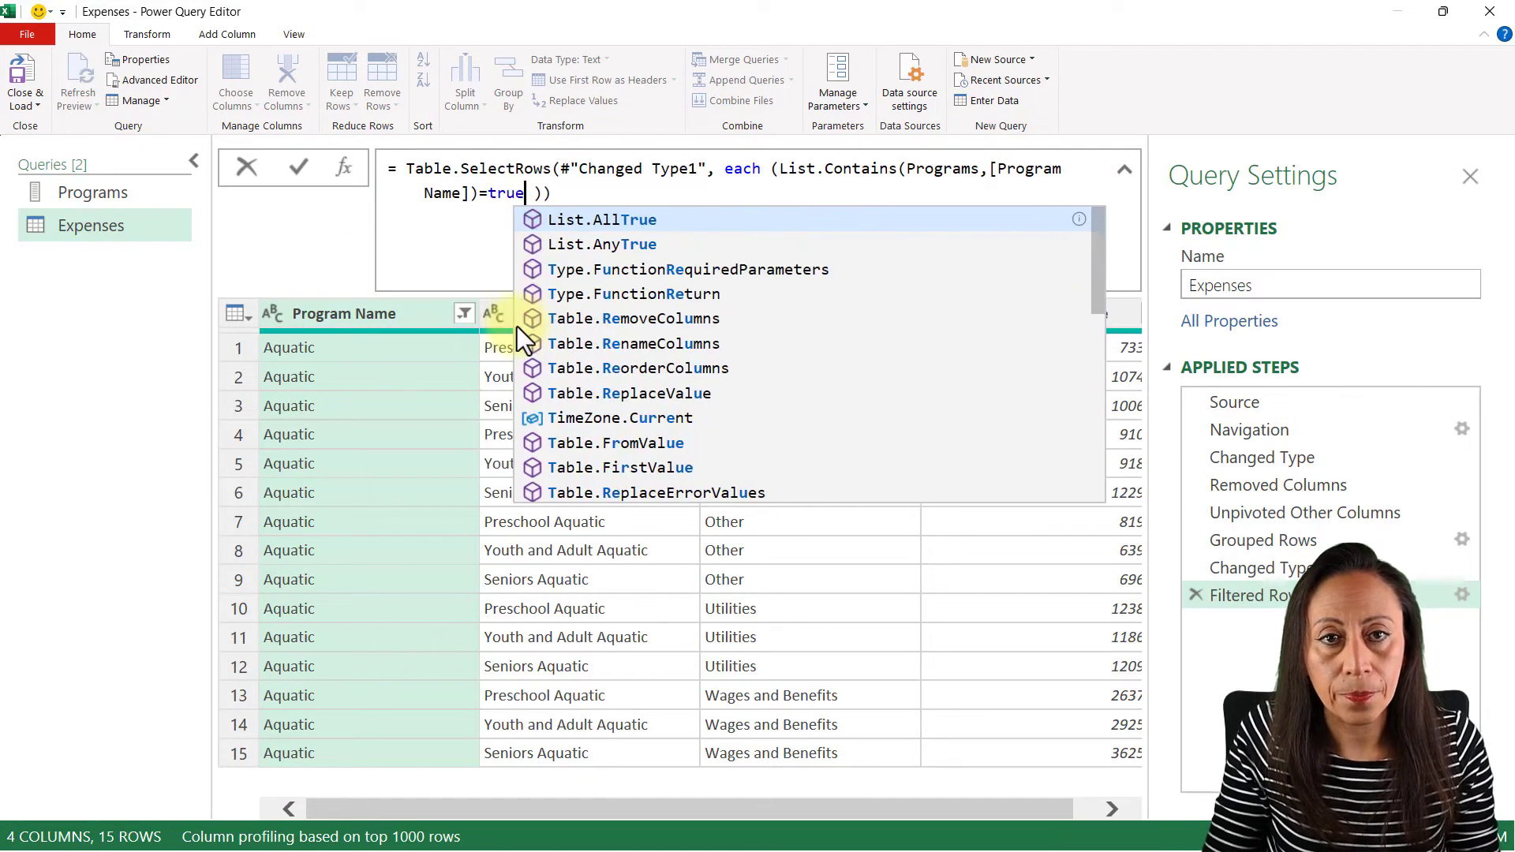
pyautogui.press('Escape')
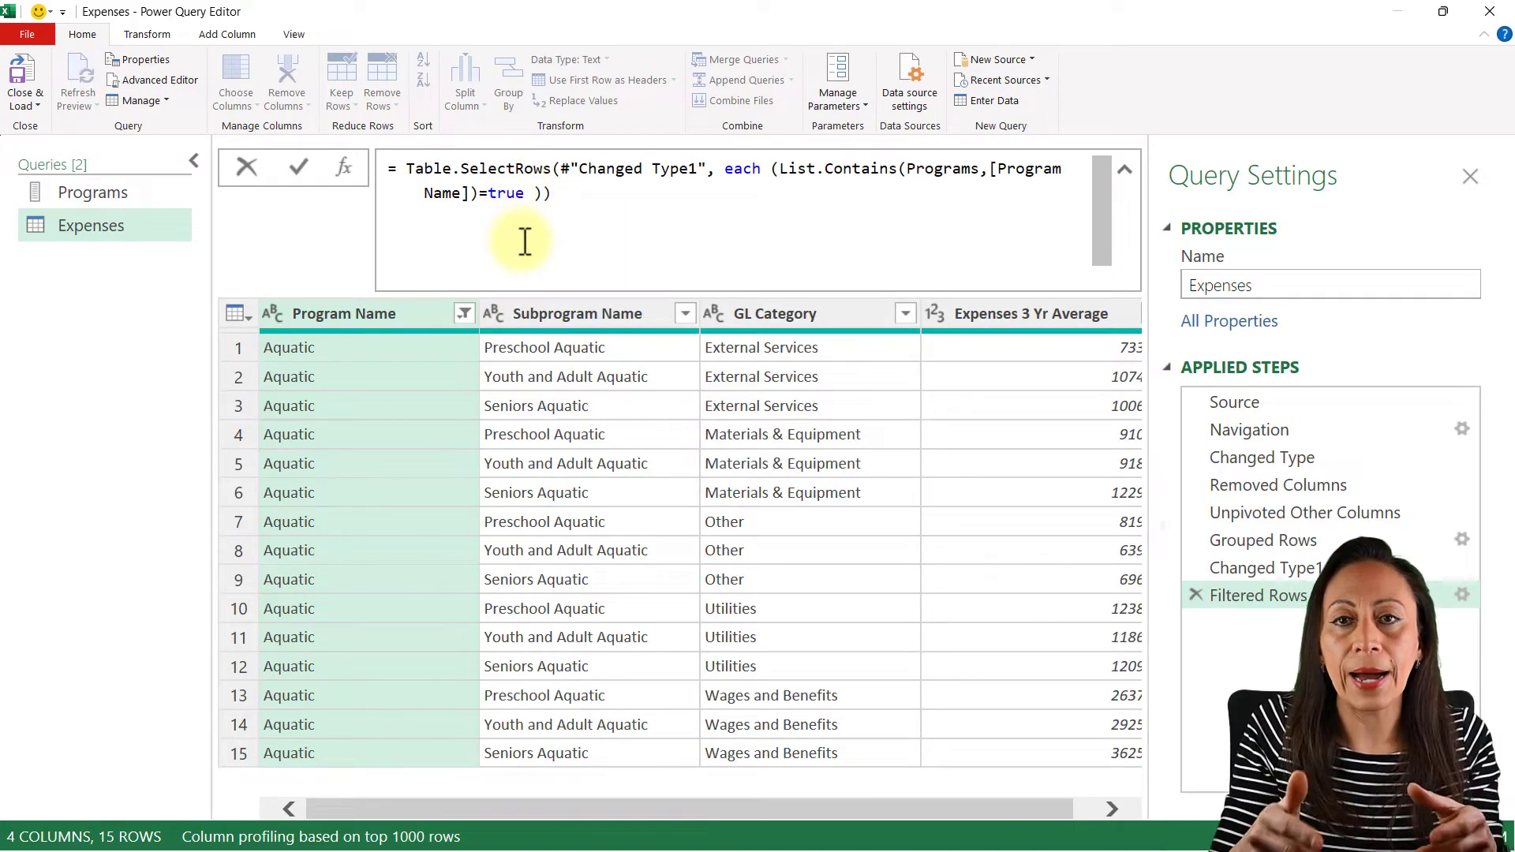
pyautogui.click(468, 194)
pyautogui.moveTo(448, 193); pyautogui.dragTo(908, 180)
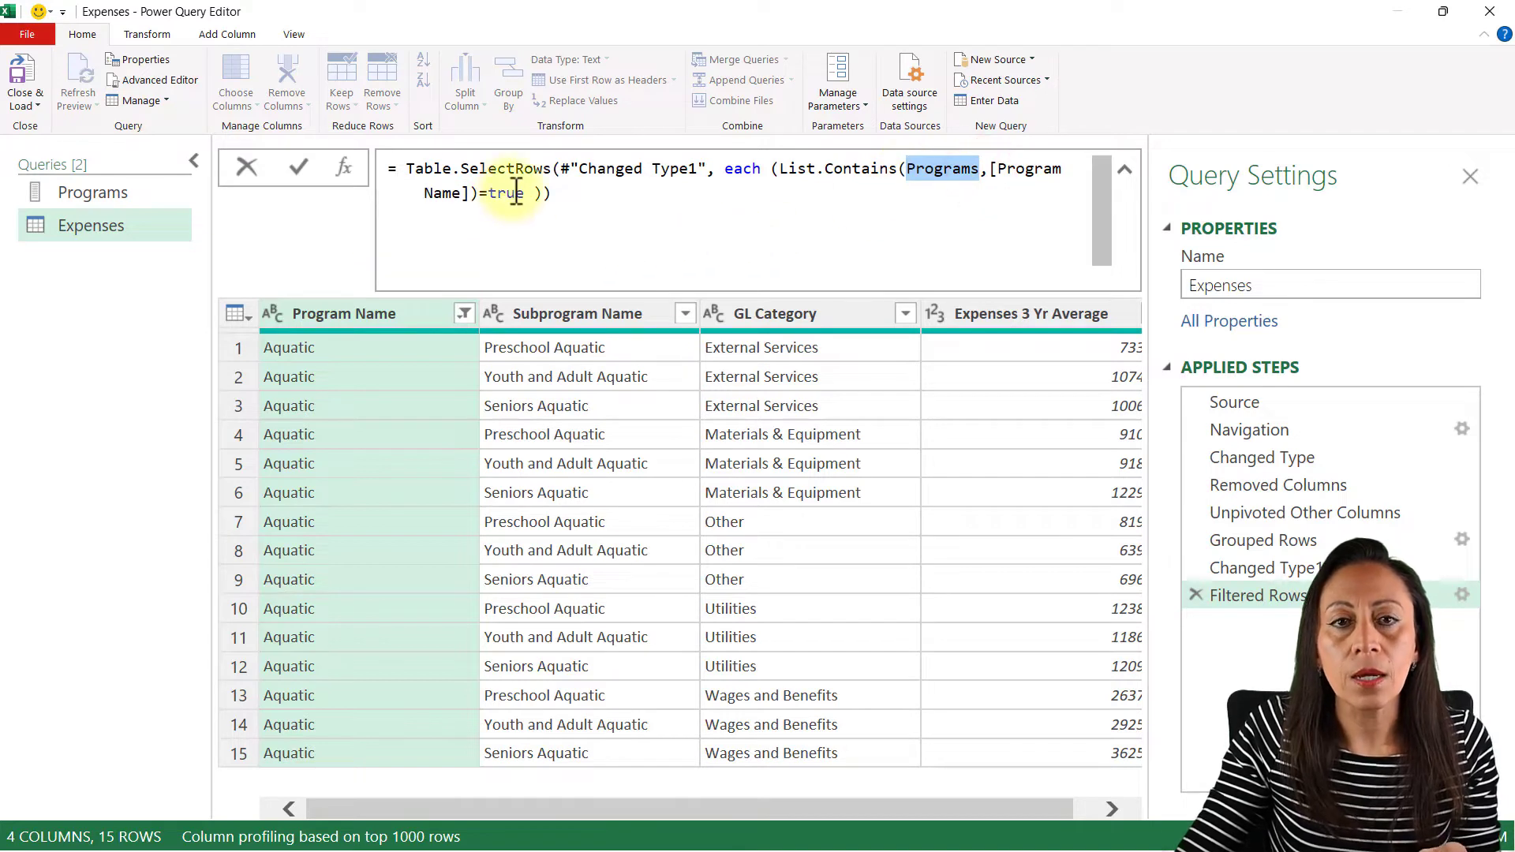
pyautogui.click(551, 196)
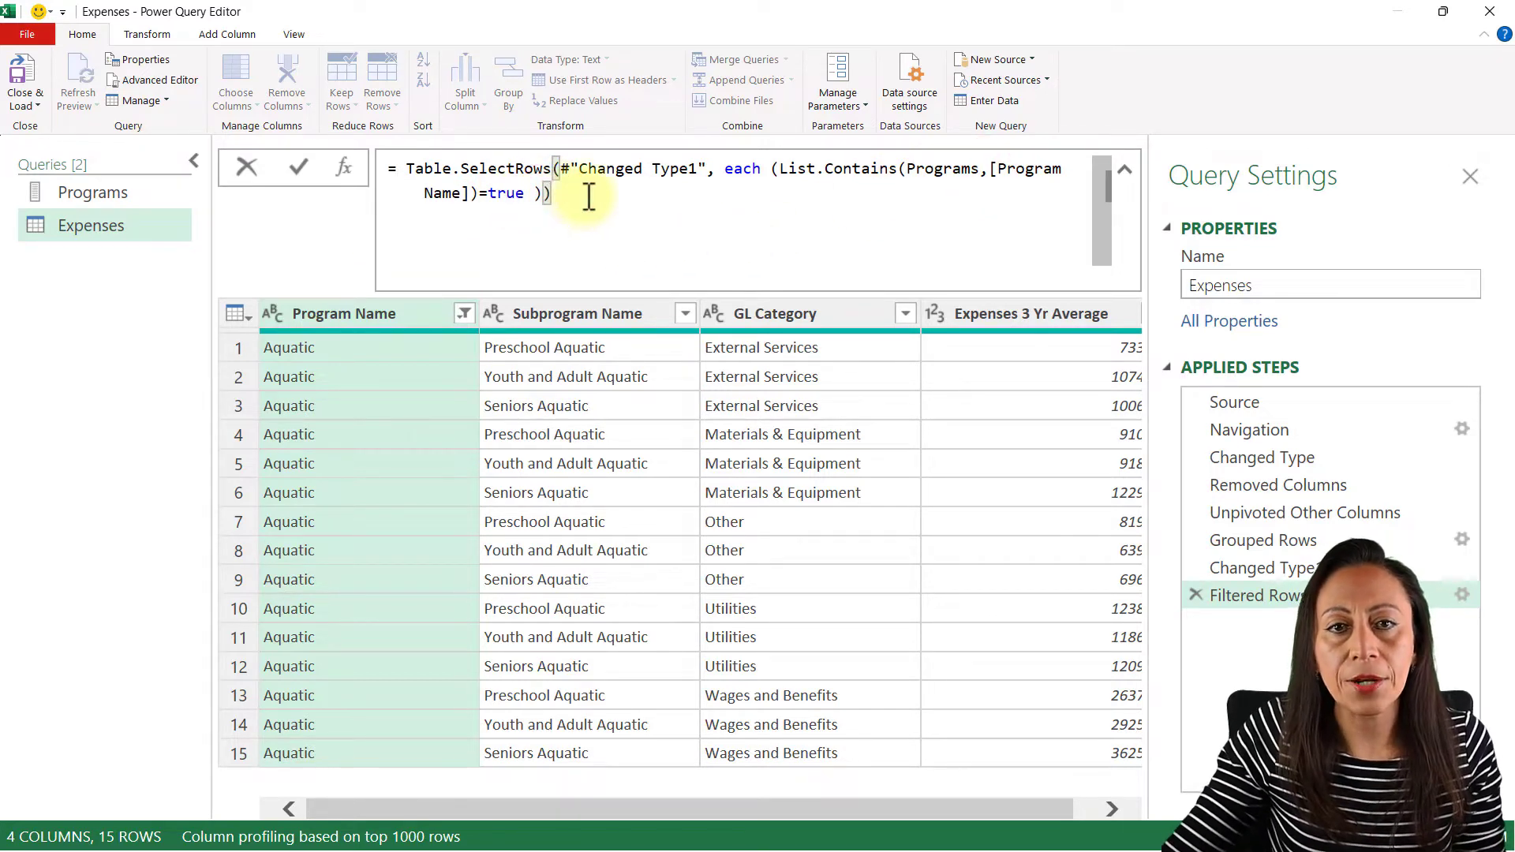
pyautogui.click(580, 196)
pyautogui.press('Return')
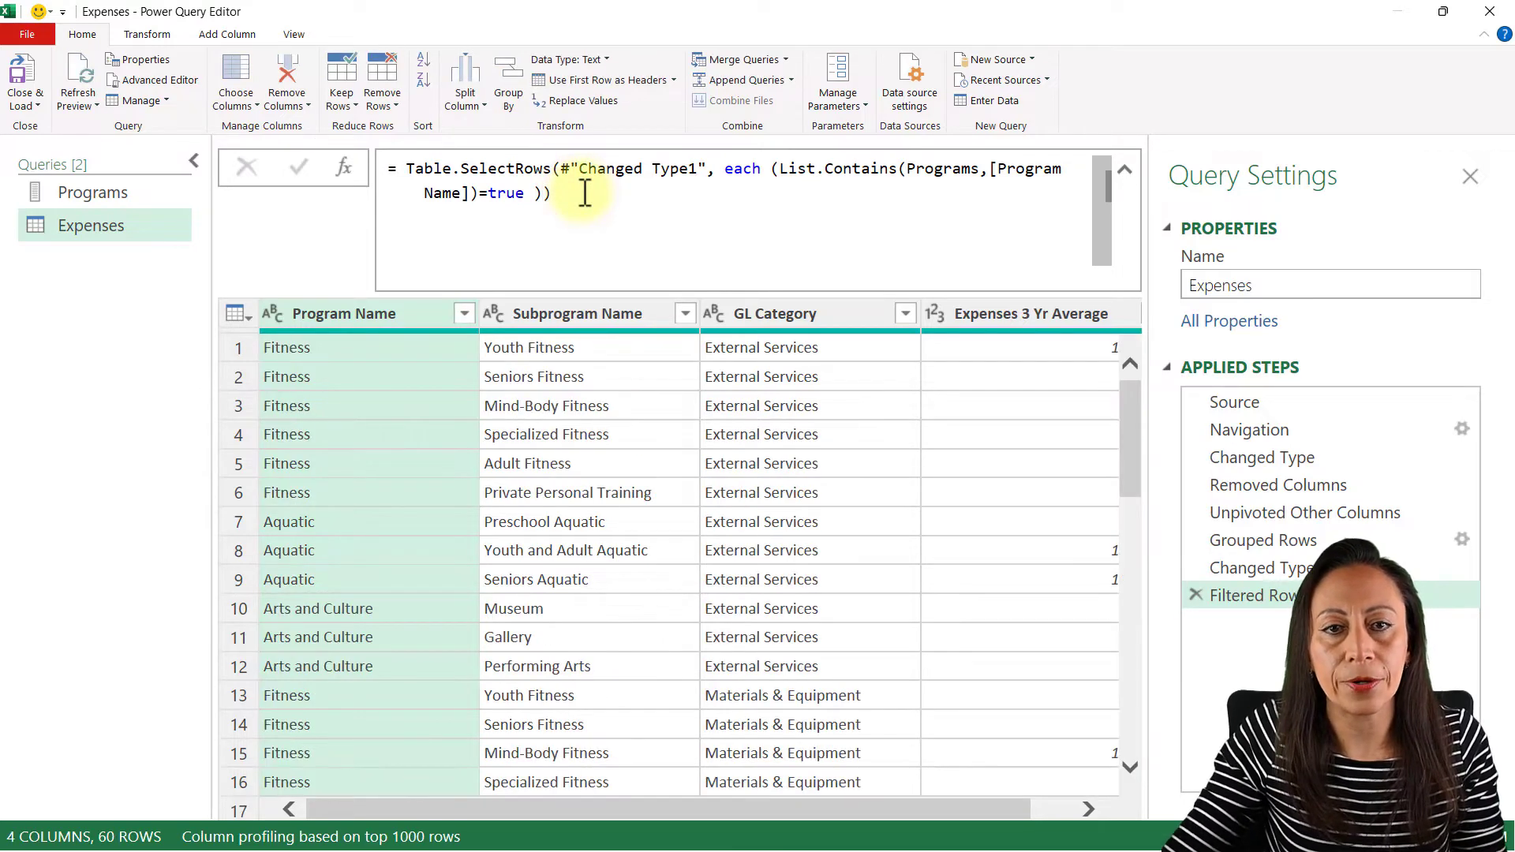
# Close & Load To the Expenses query with Only Create Connection selected
pyautogui.click(77, 188)
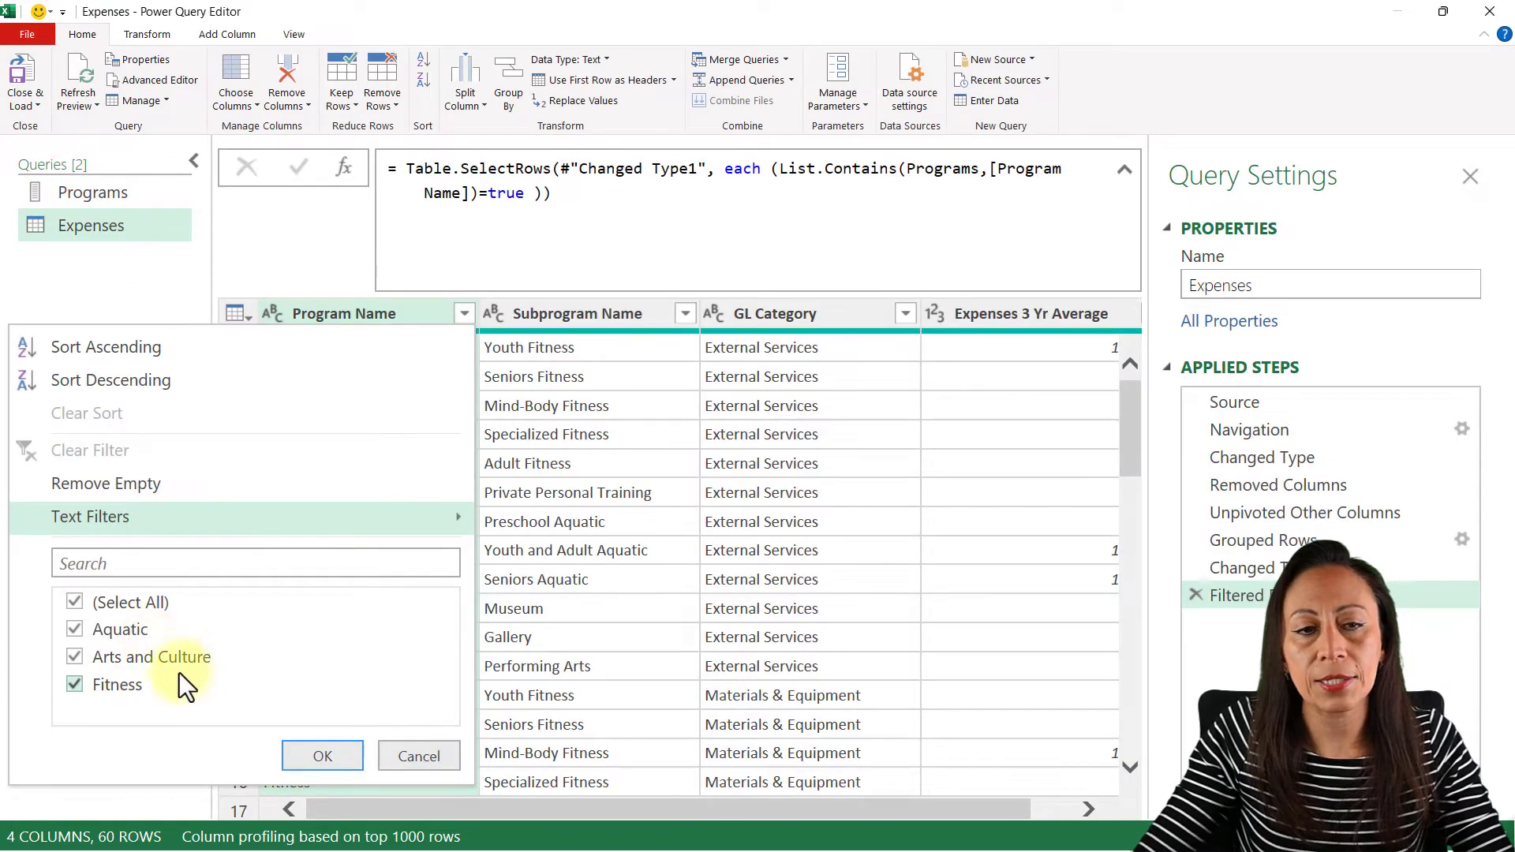
pyautogui.click(426, 759)
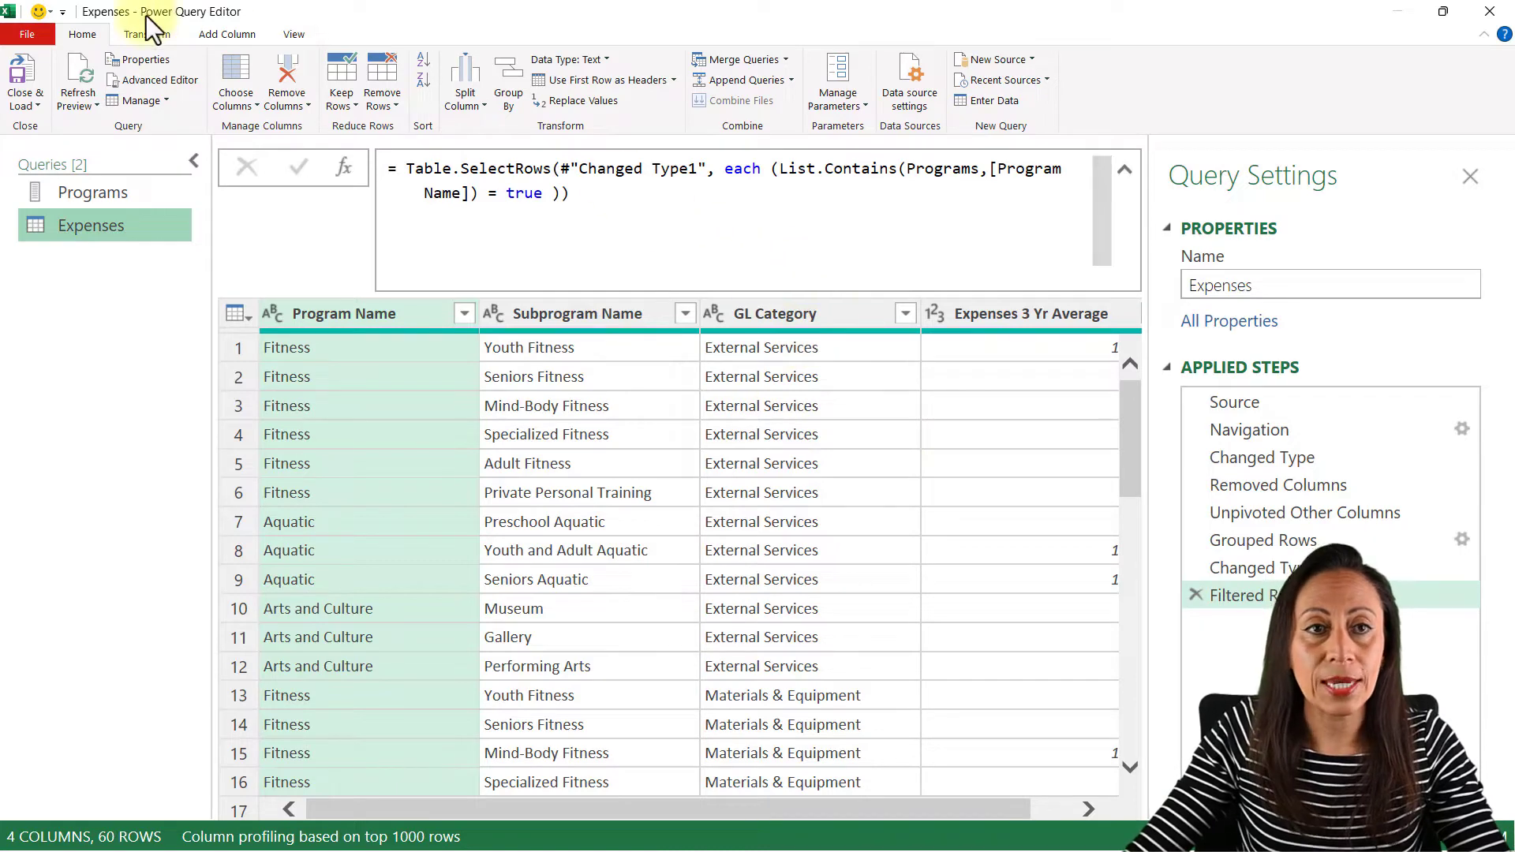
pyautogui.click(93, 36)
pyautogui.click(44, 102)
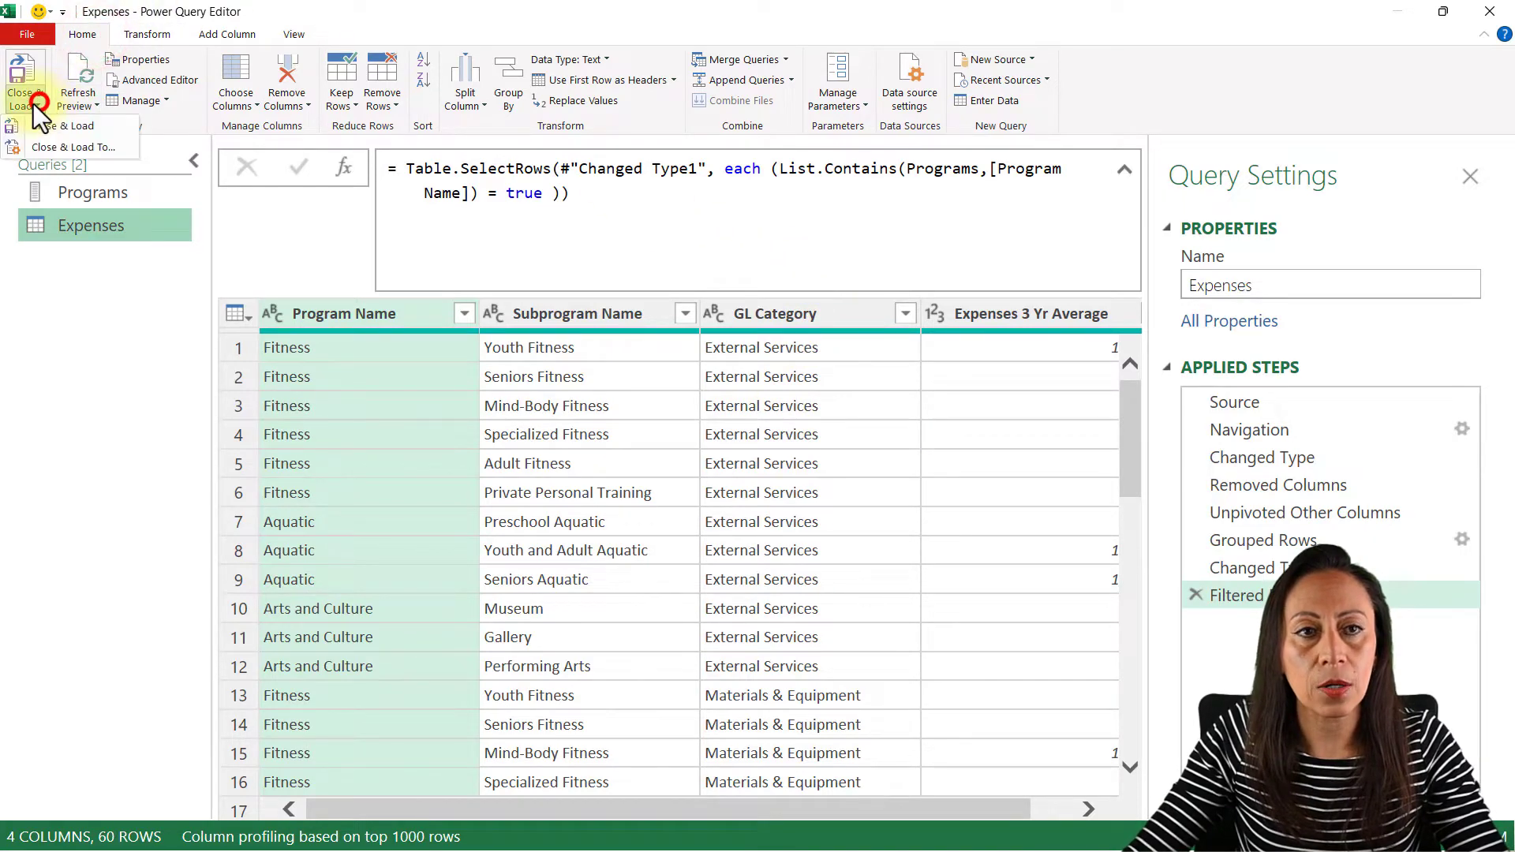
pyautogui.click(57, 145)
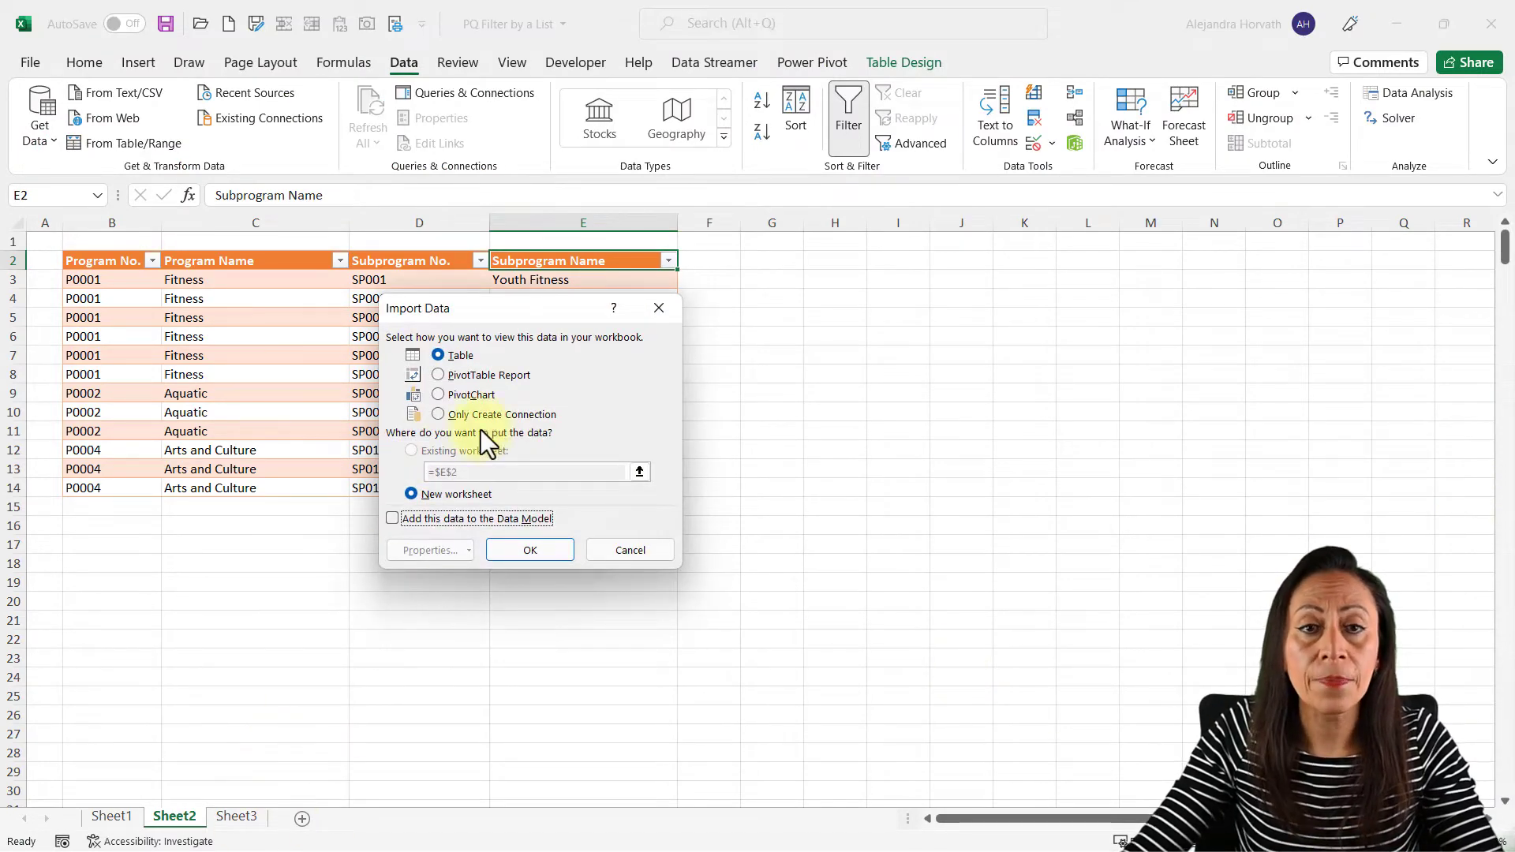
pyautogui.click(441, 415)
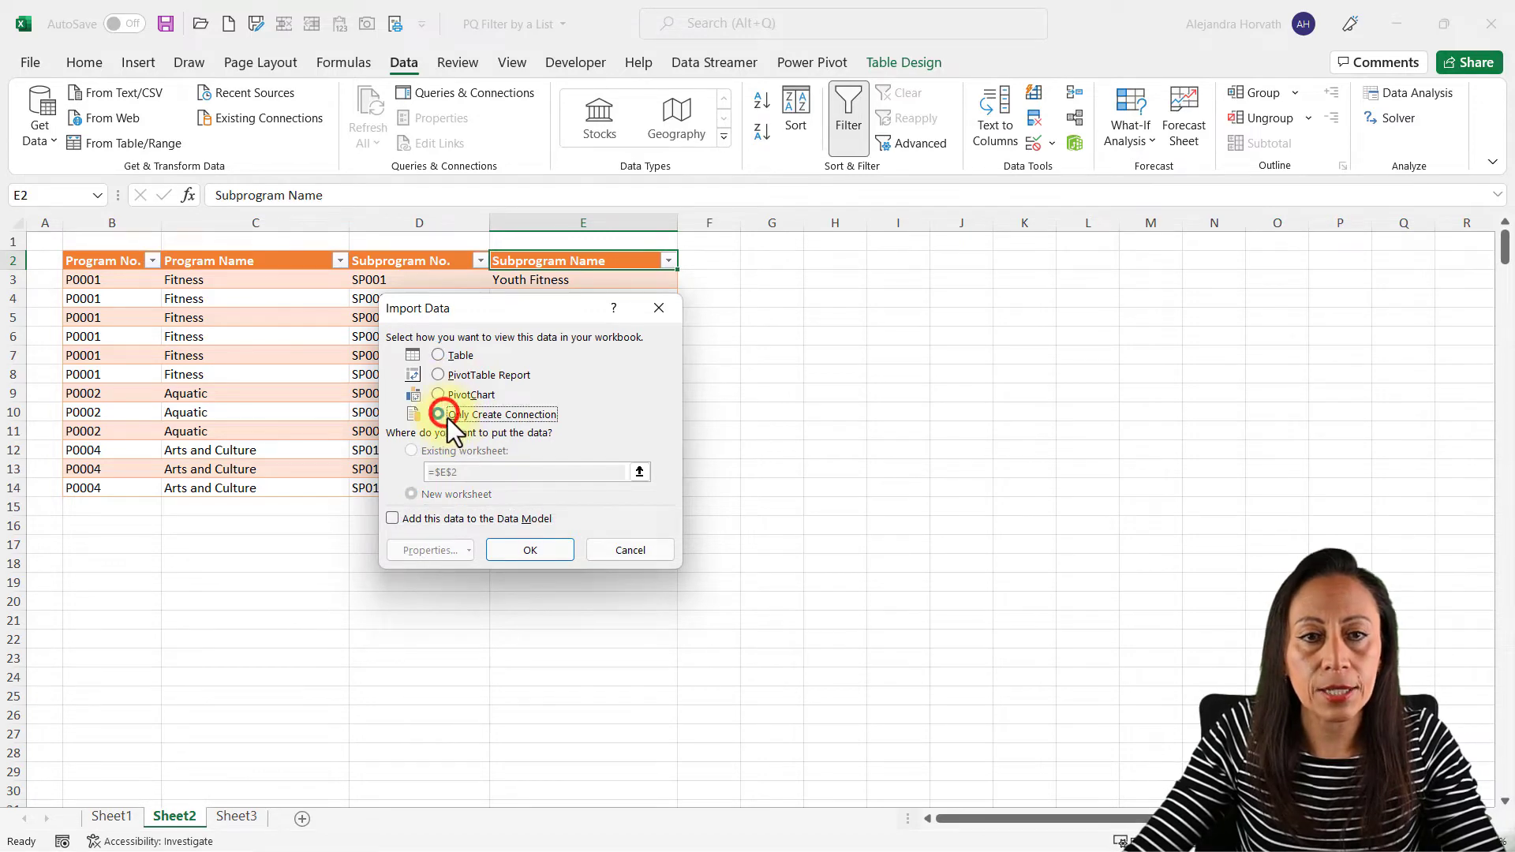
pyautogui.click(532, 550)
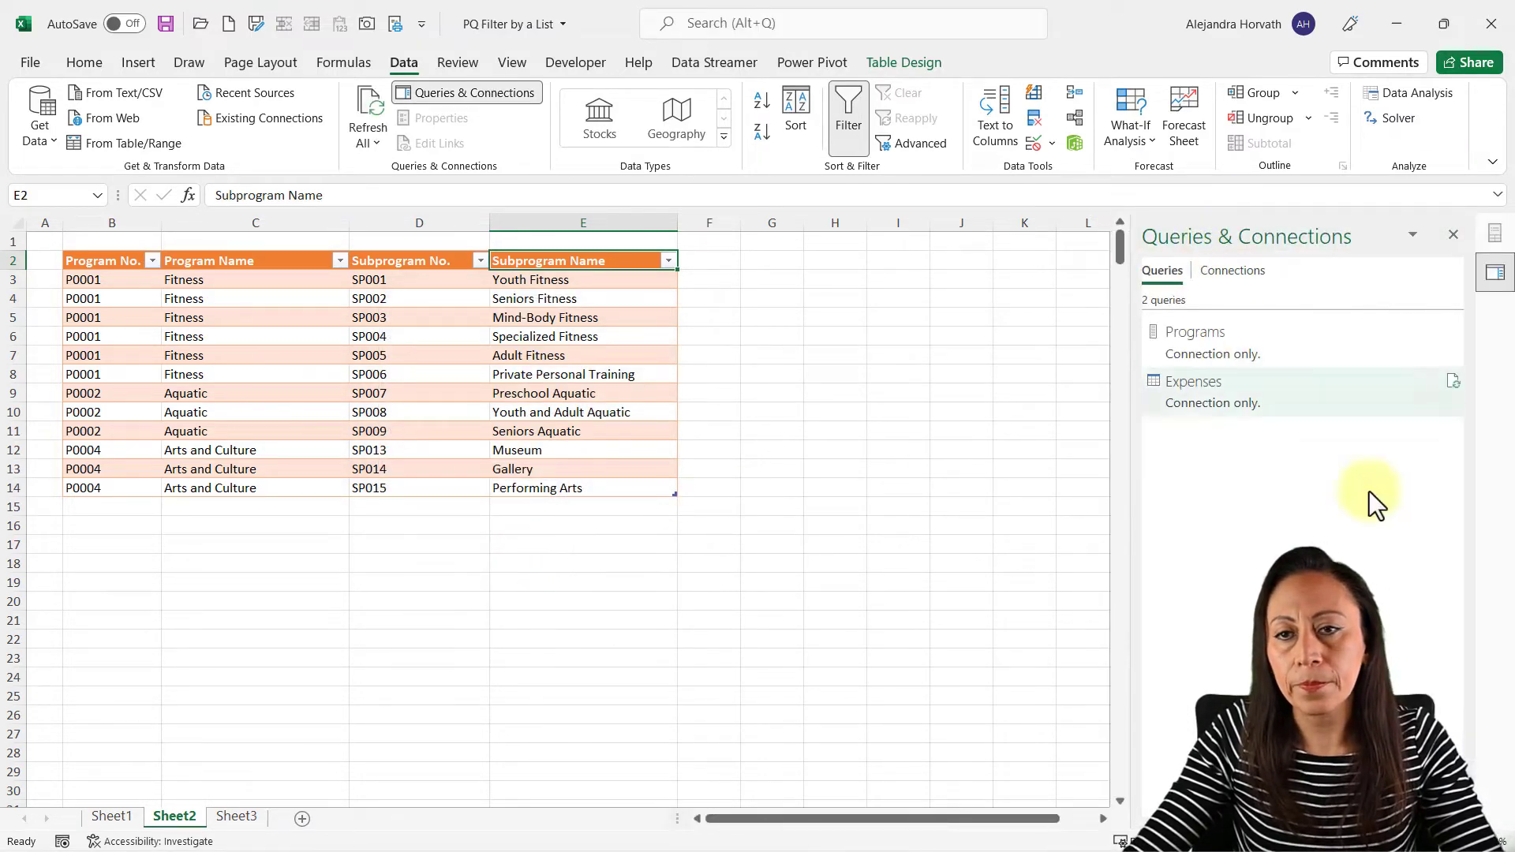
# Use Load To on Expenses, choosing Table in the existing worksheet at H2 (60 rows)
pyautogui.moveTo(1181, 411)
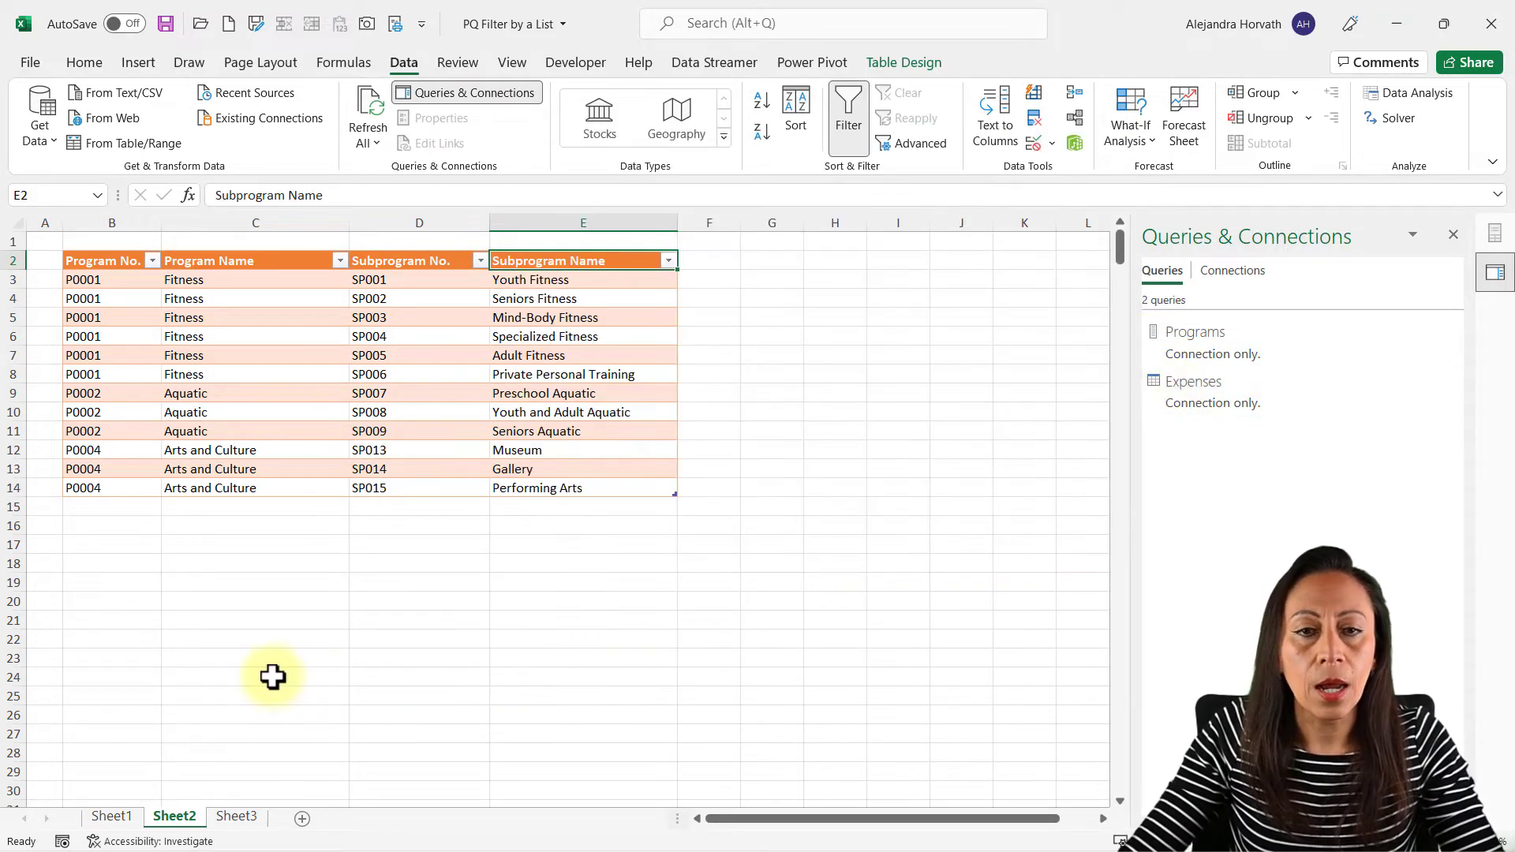
pyautogui.click(272, 677)
pyautogui.rightClick(1218, 392)
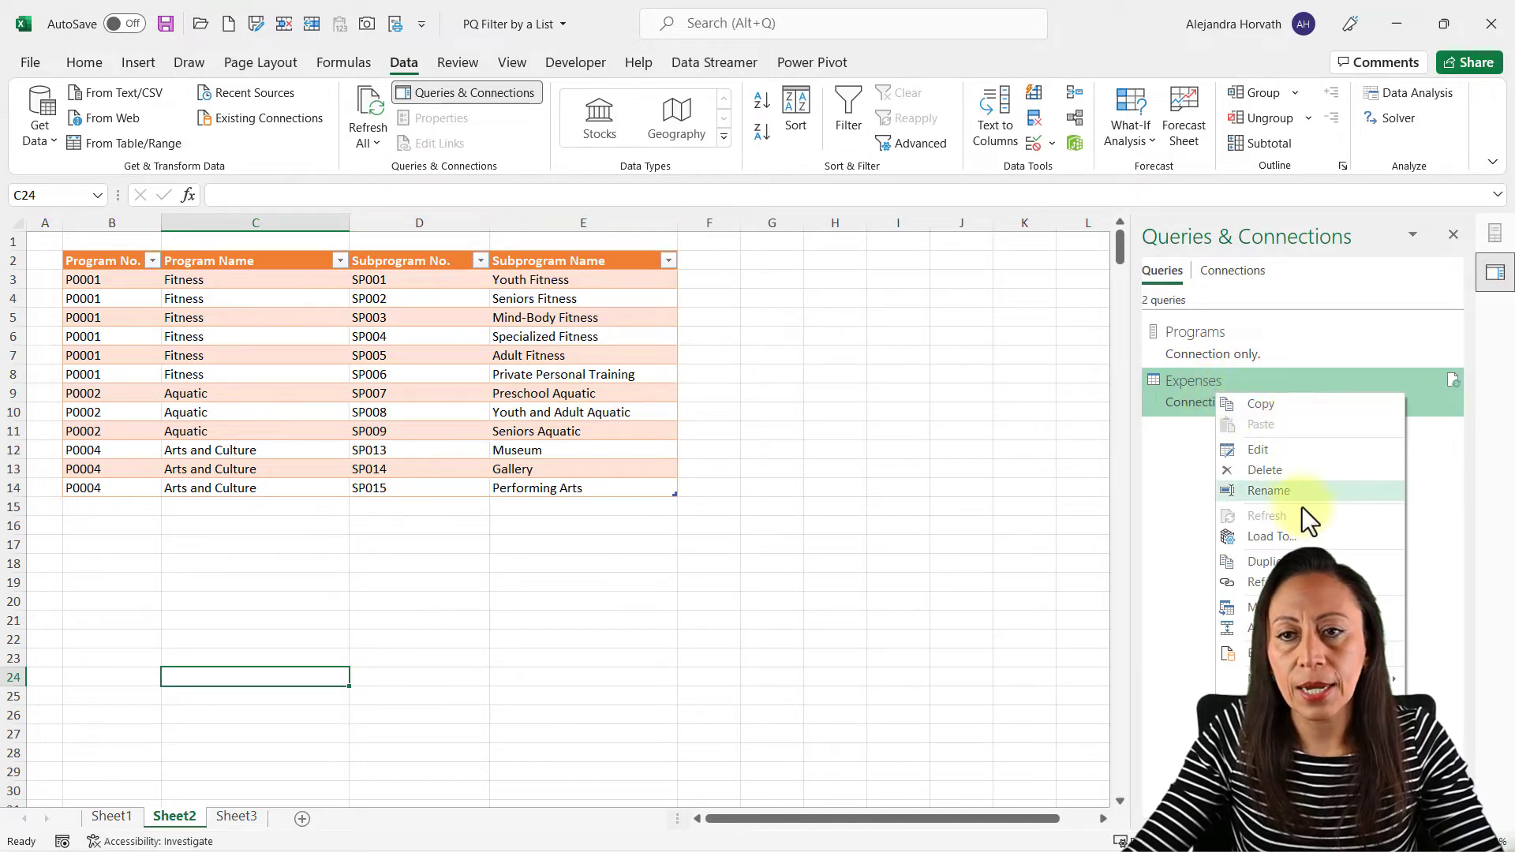
pyautogui.click(1294, 537)
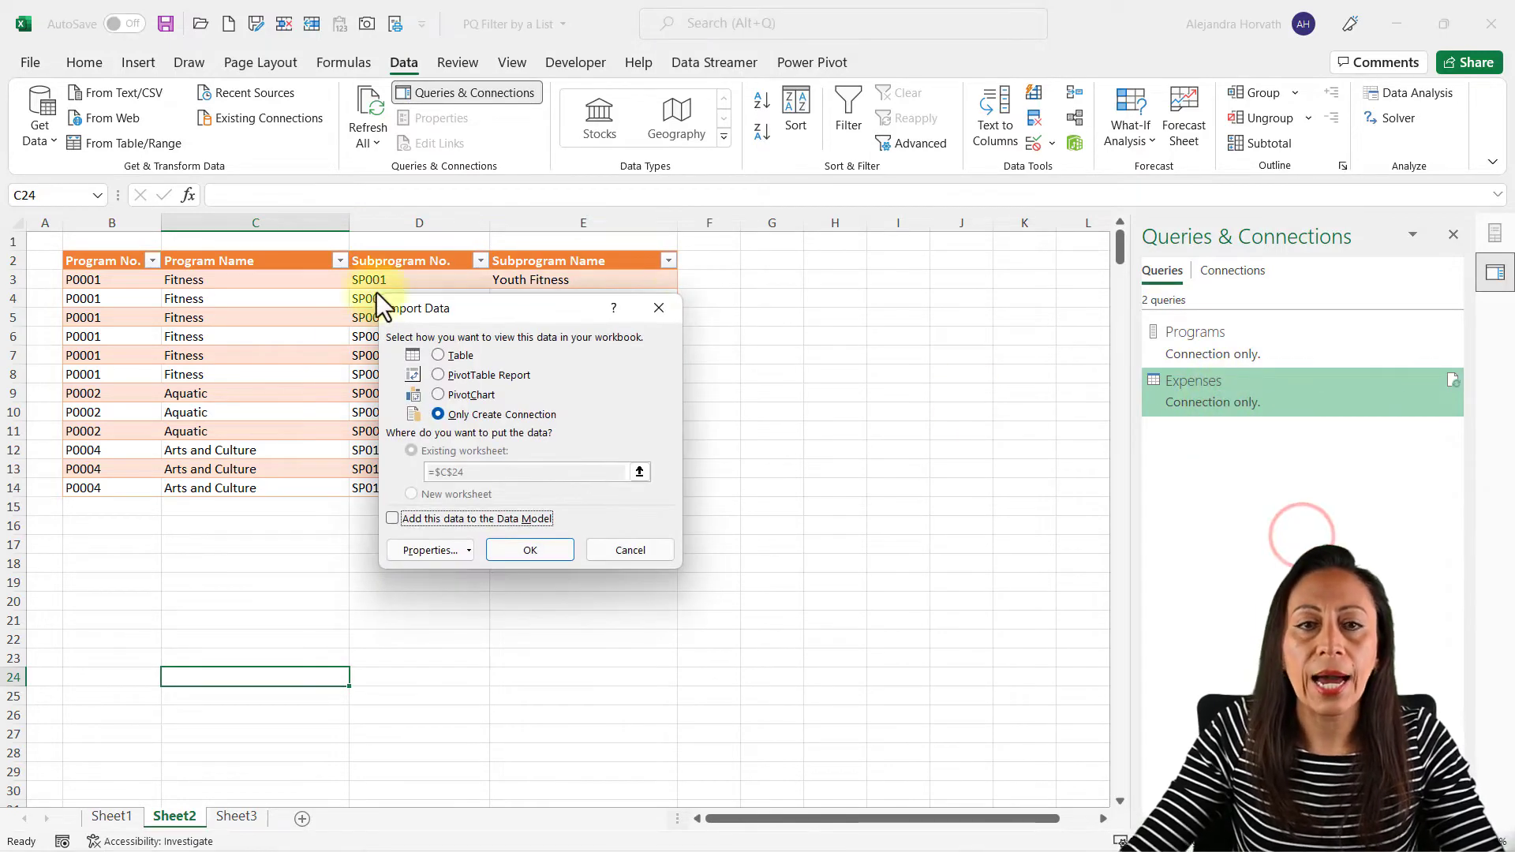
pyautogui.click(502, 375)
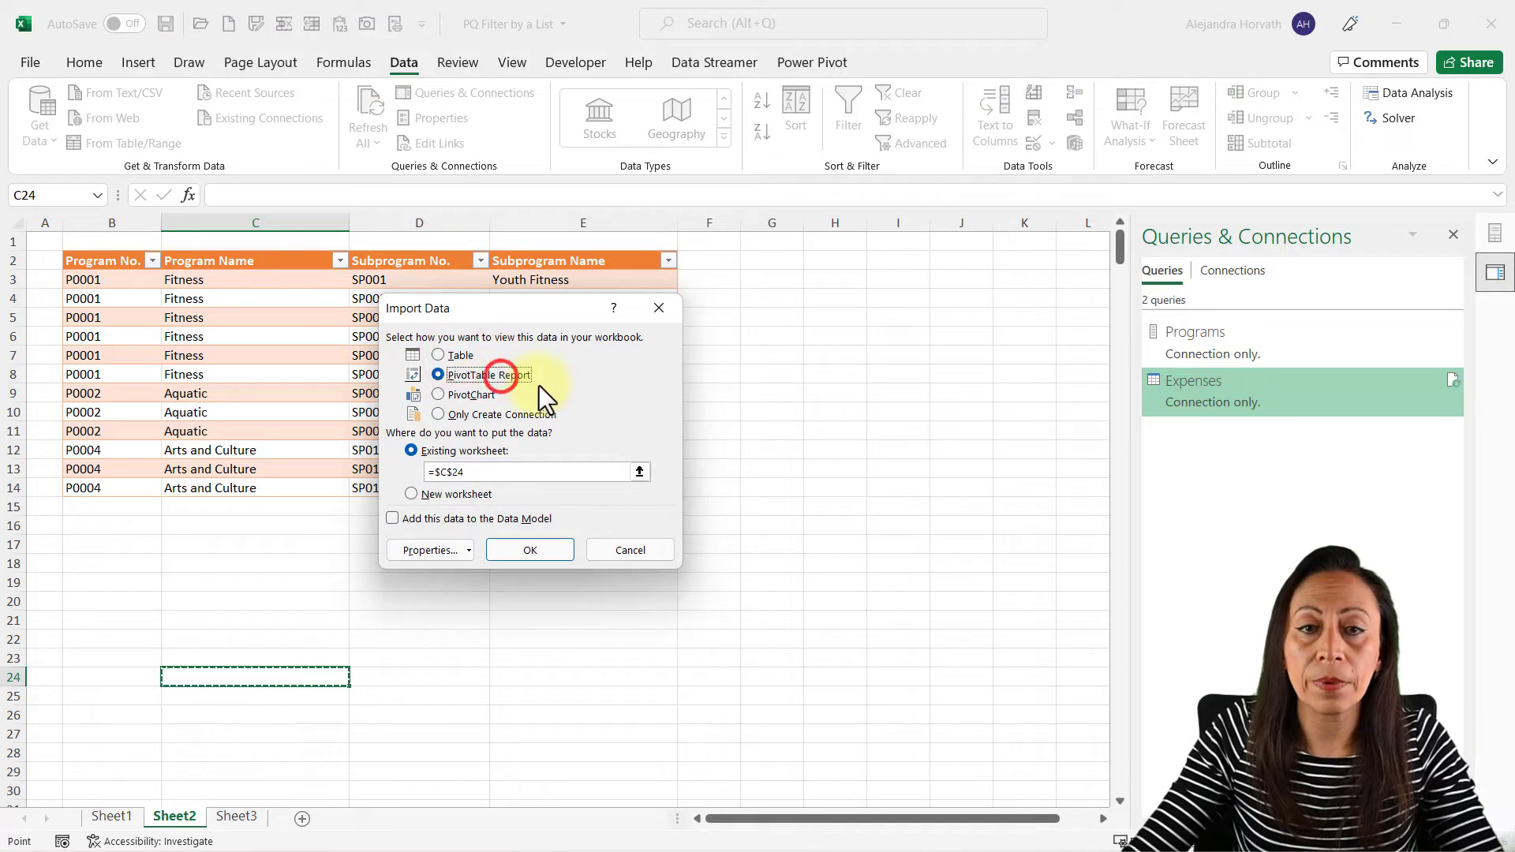
pyautogui.click(456, 362)
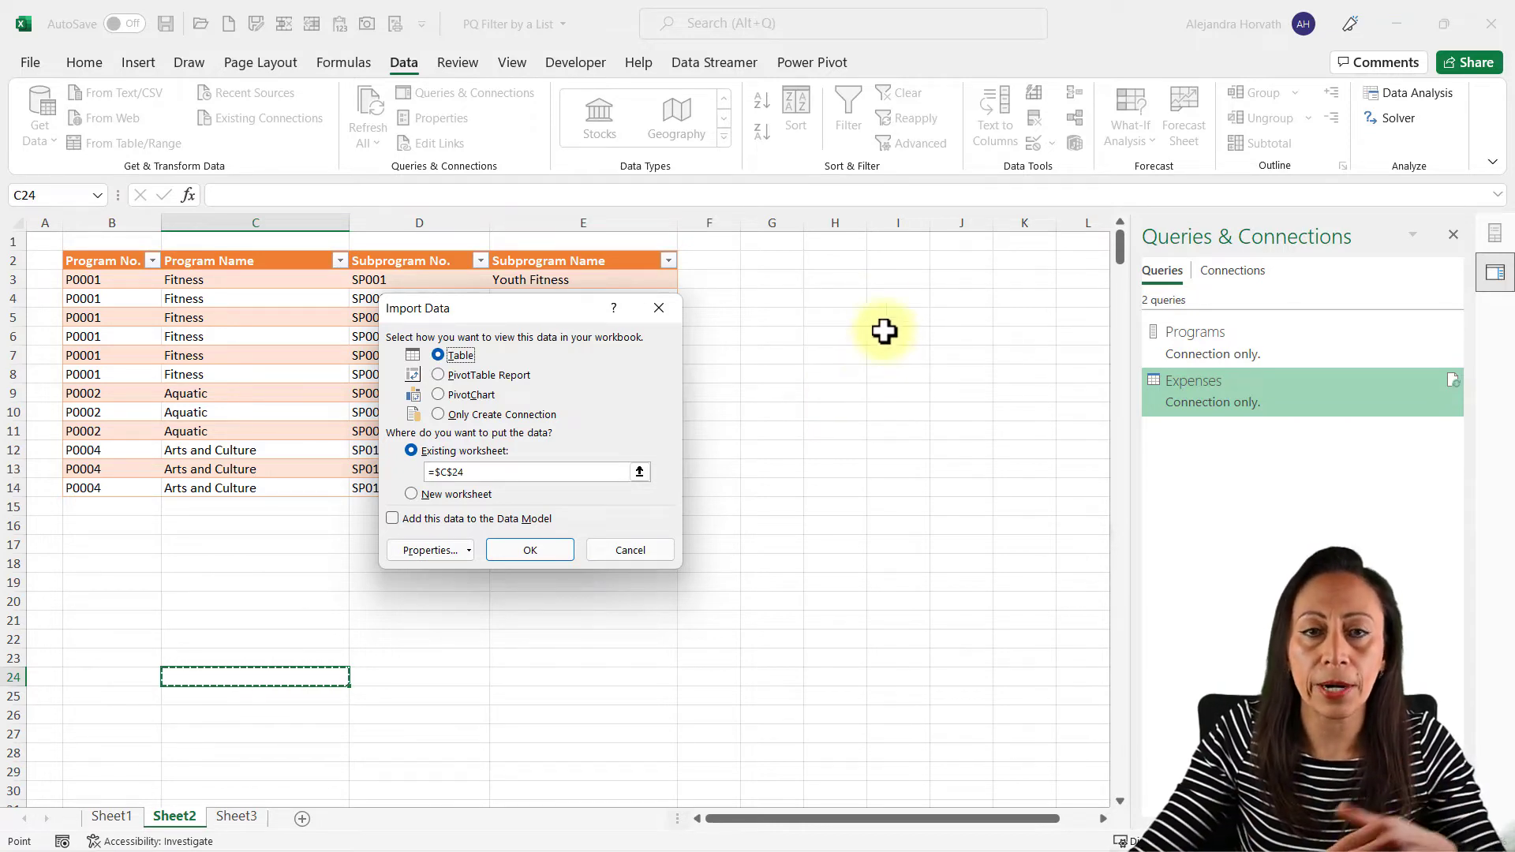
pyautogui.click(450, 354)
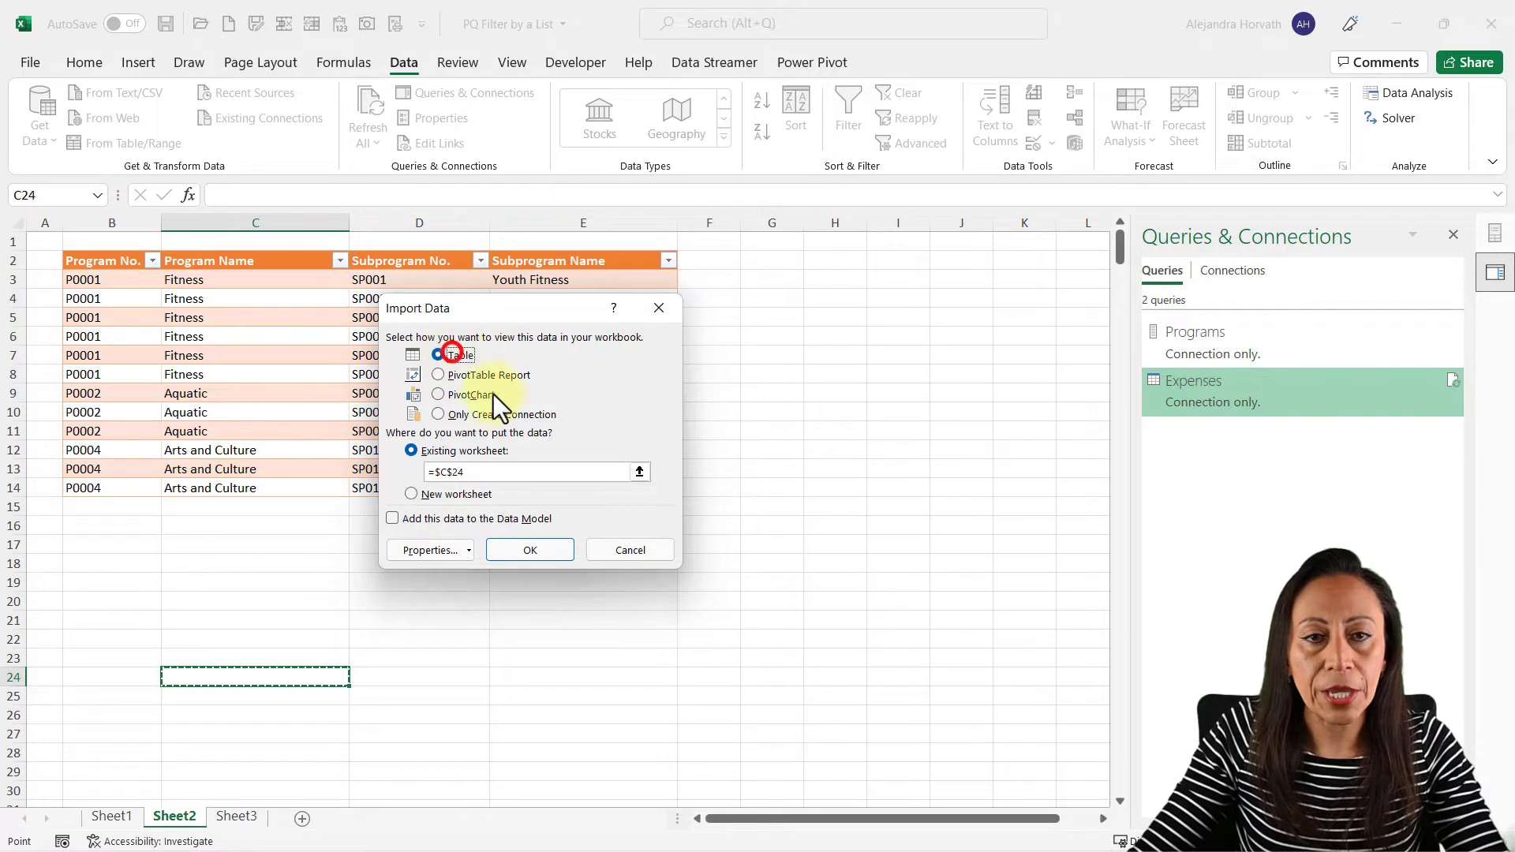
pyautogui.moveTo(514, 473); pyautogui.dragTo(418, 473)
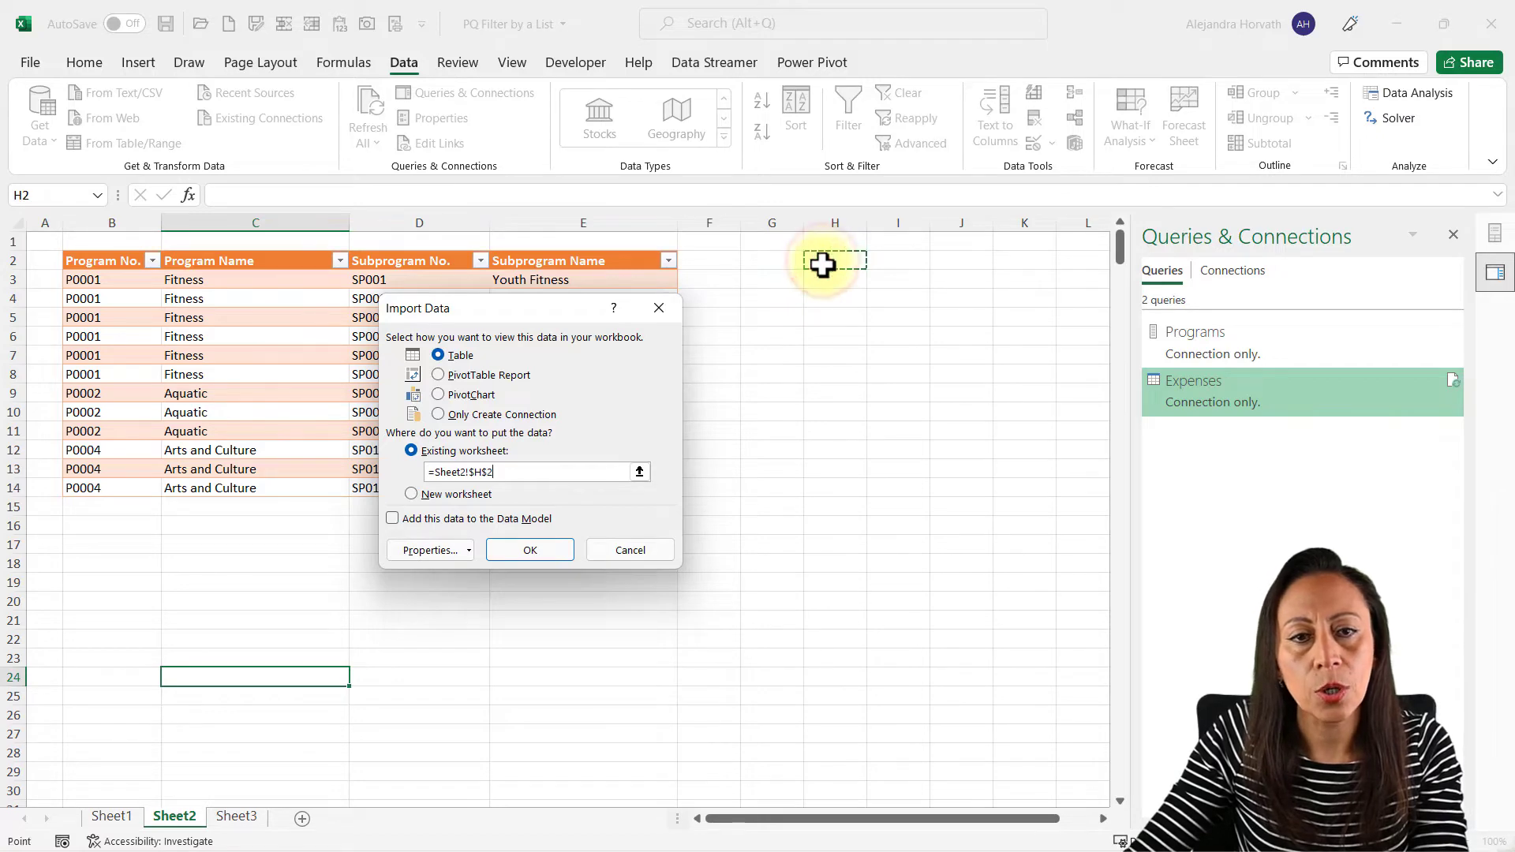
pyautogui.press('Return')
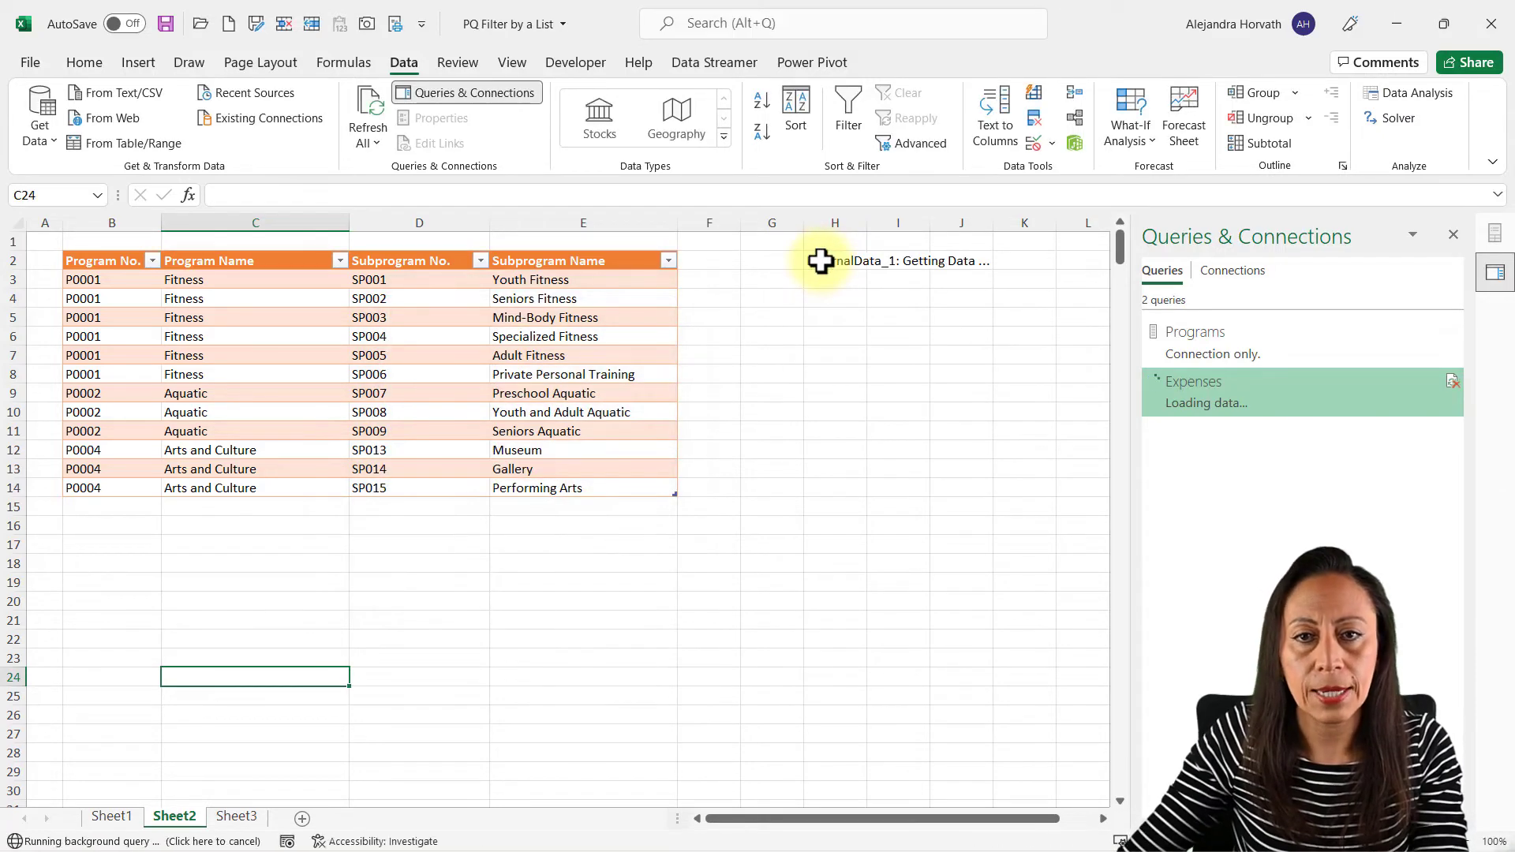
pyautogui.moveTo(802, 223); pyautogui.dragTo(779, 223)
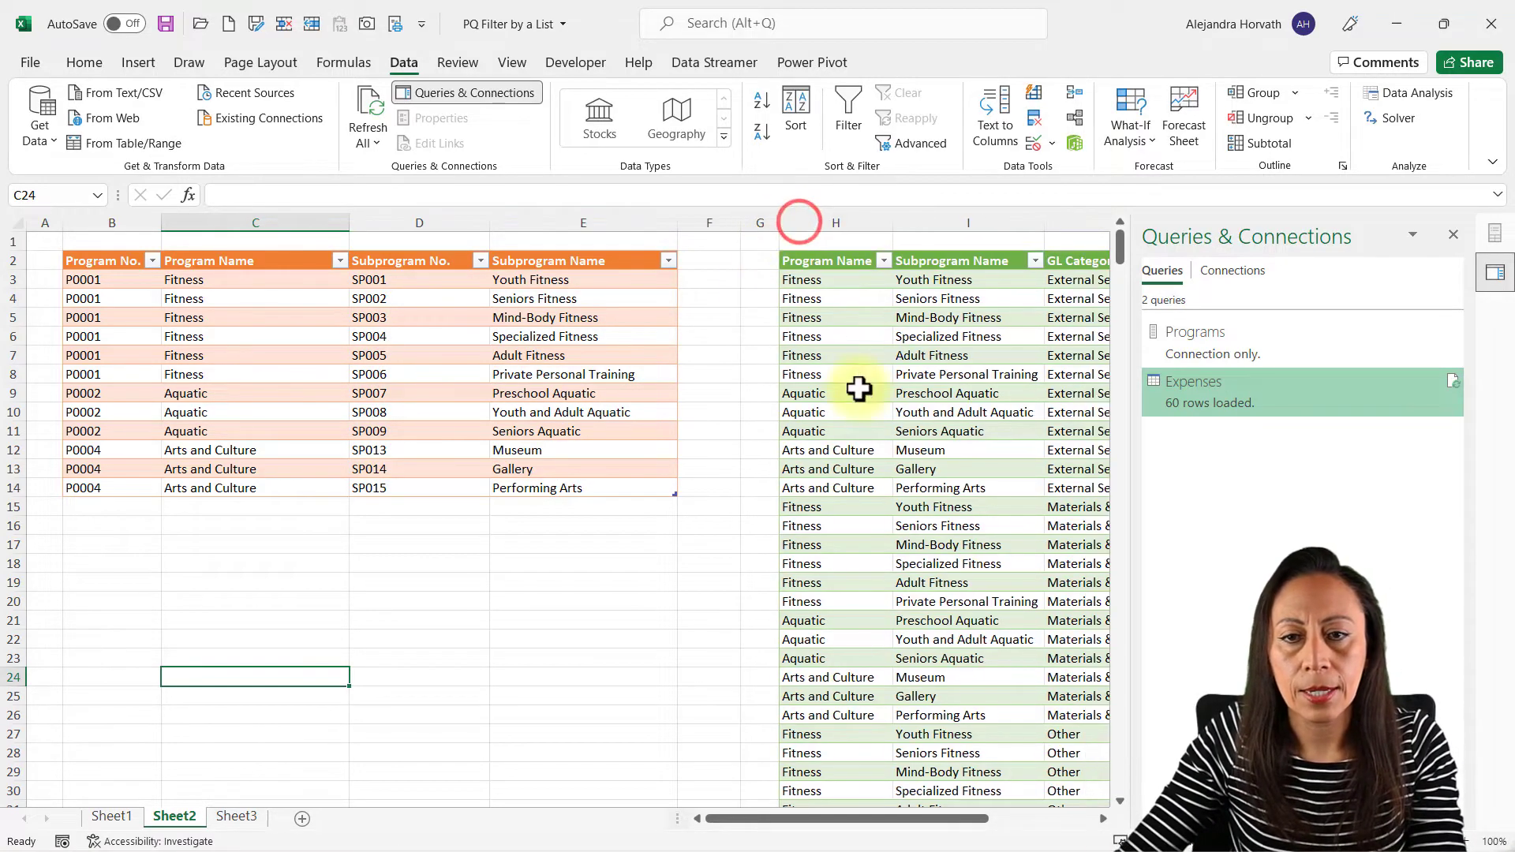
# Give column K (Expenses 3 Yr Average) comma formatting as whole numbers, e.g. 105,165
pyautogui.moveTo(899, 821); pyautogui.dragTo(1038, 815)
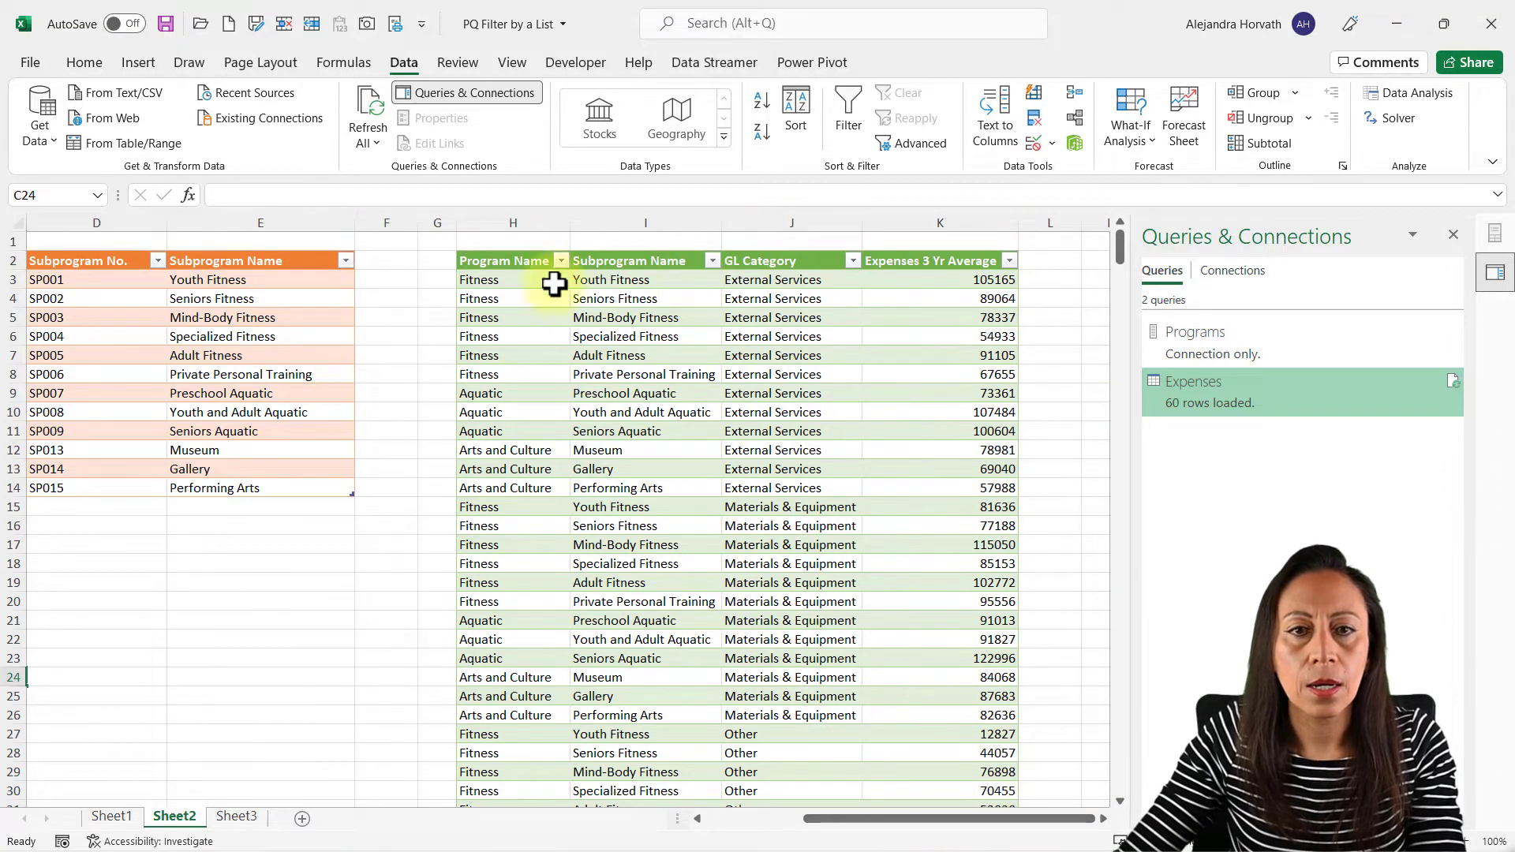
pyautogui.click(994, 220)
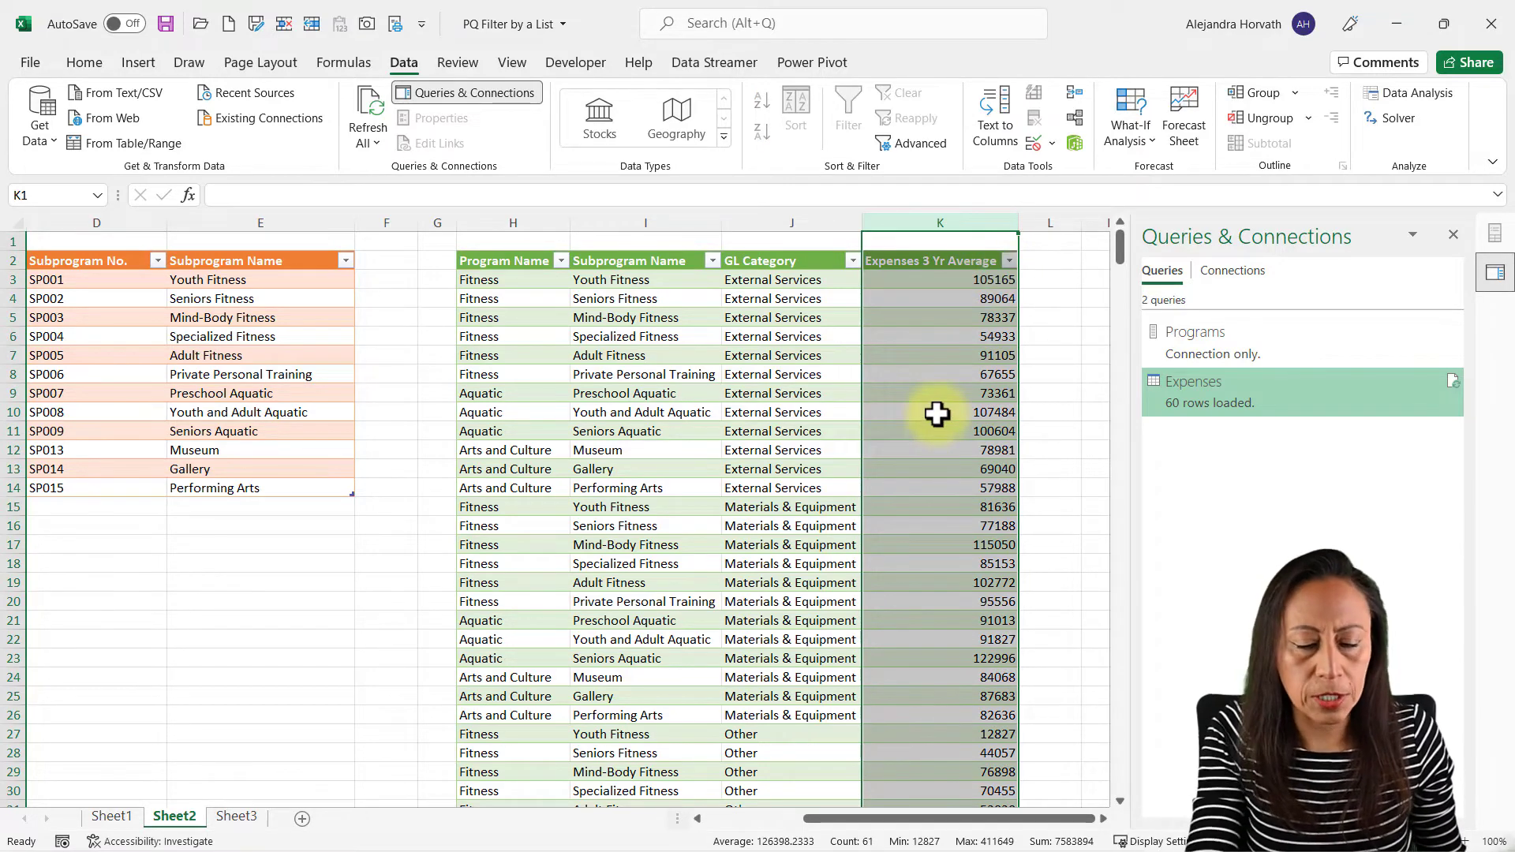
pyautogui.hotkey('ctrl', 'shift', '1')
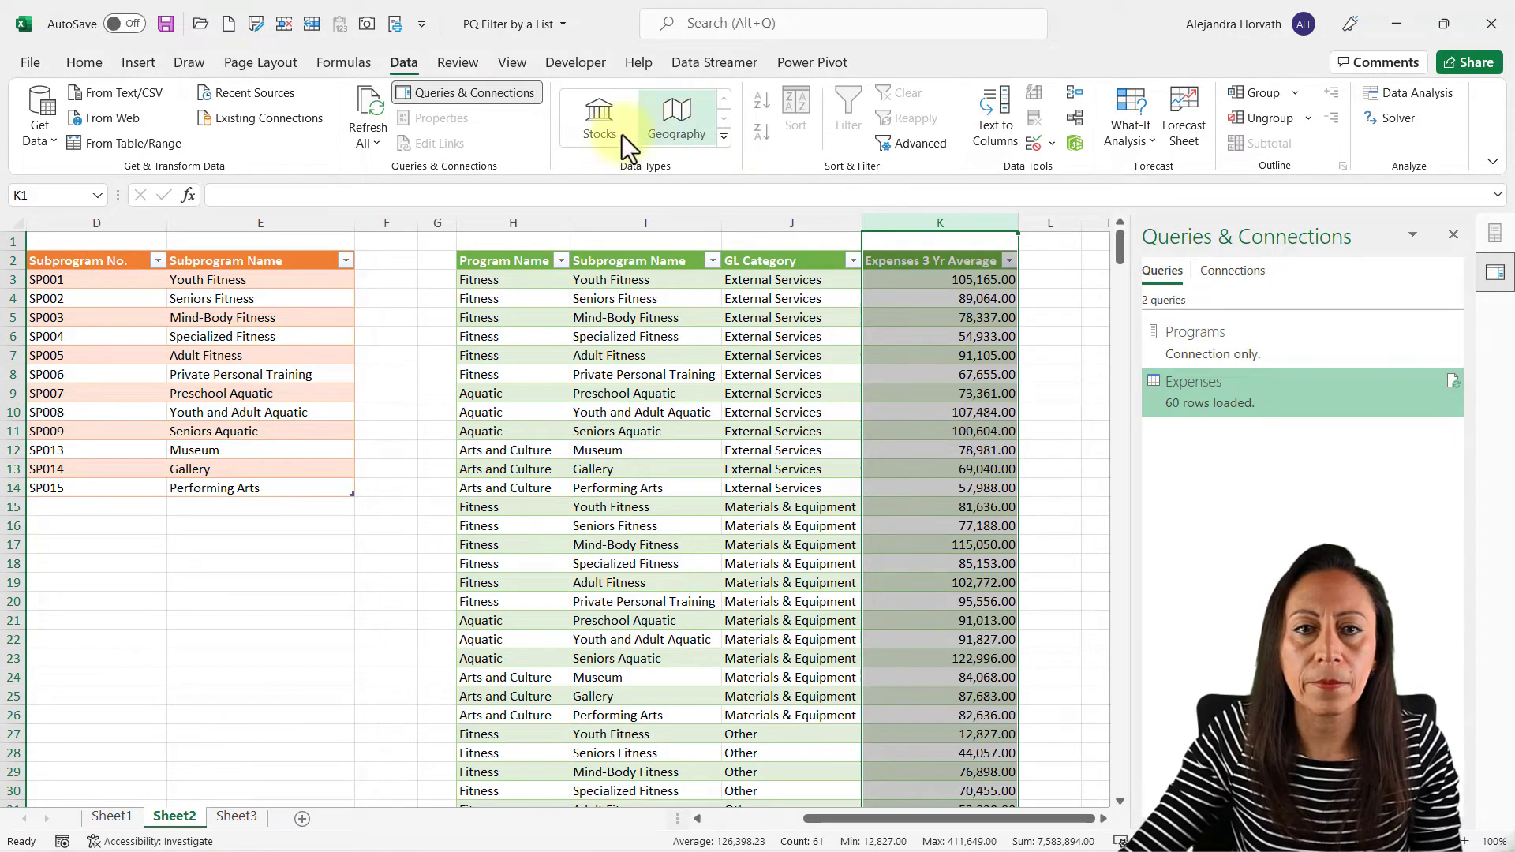
pyautogui.rightClick(986, 245)
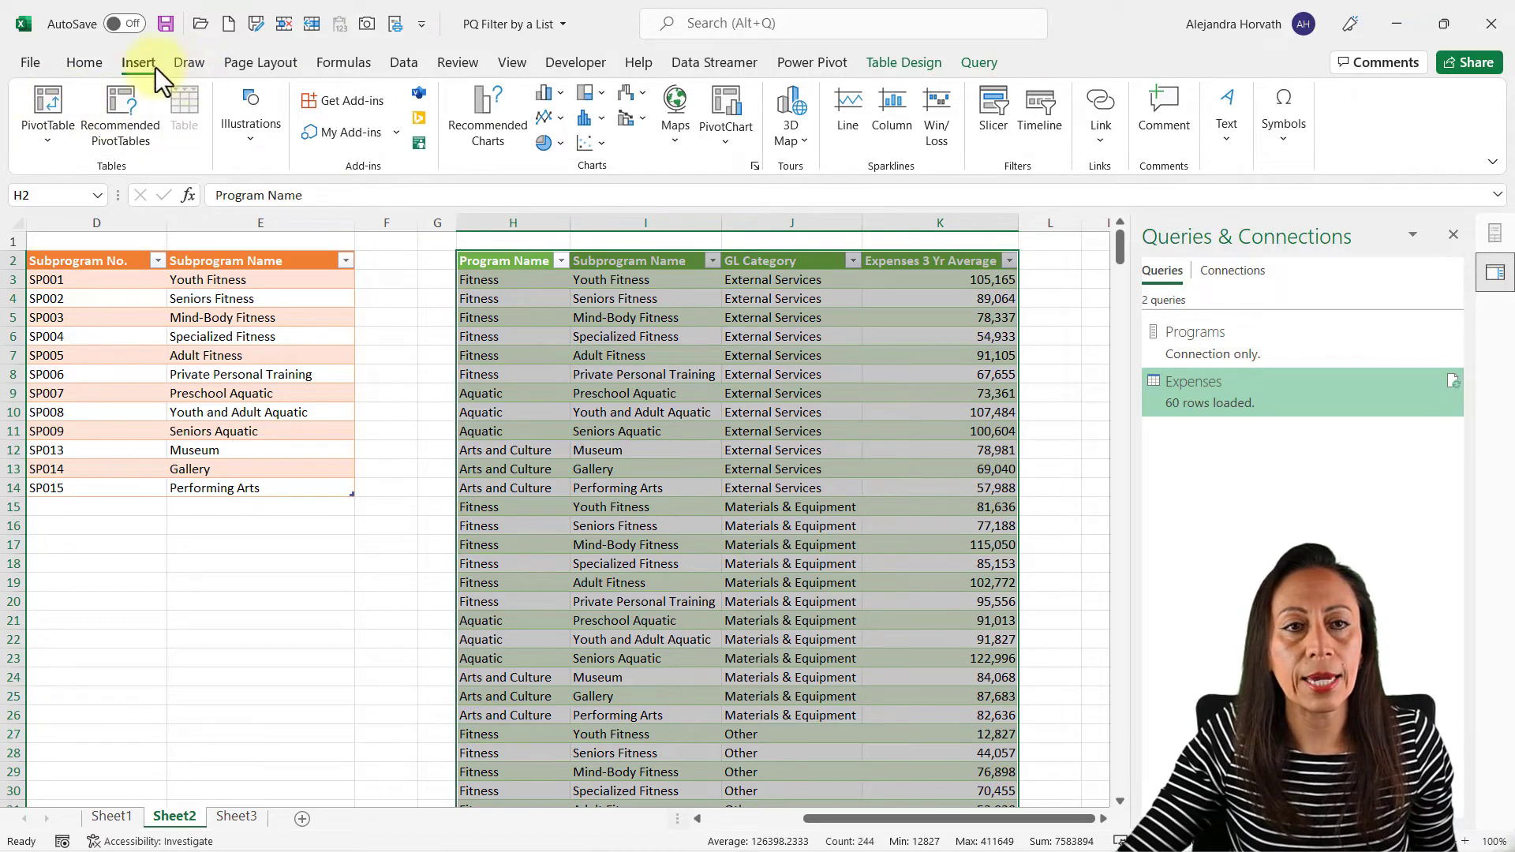
# Insert a PivotTable from Expenses at Sheet2!$B$21, unchecking Add this data to the Data Model
pyautogui.click(50, 98)
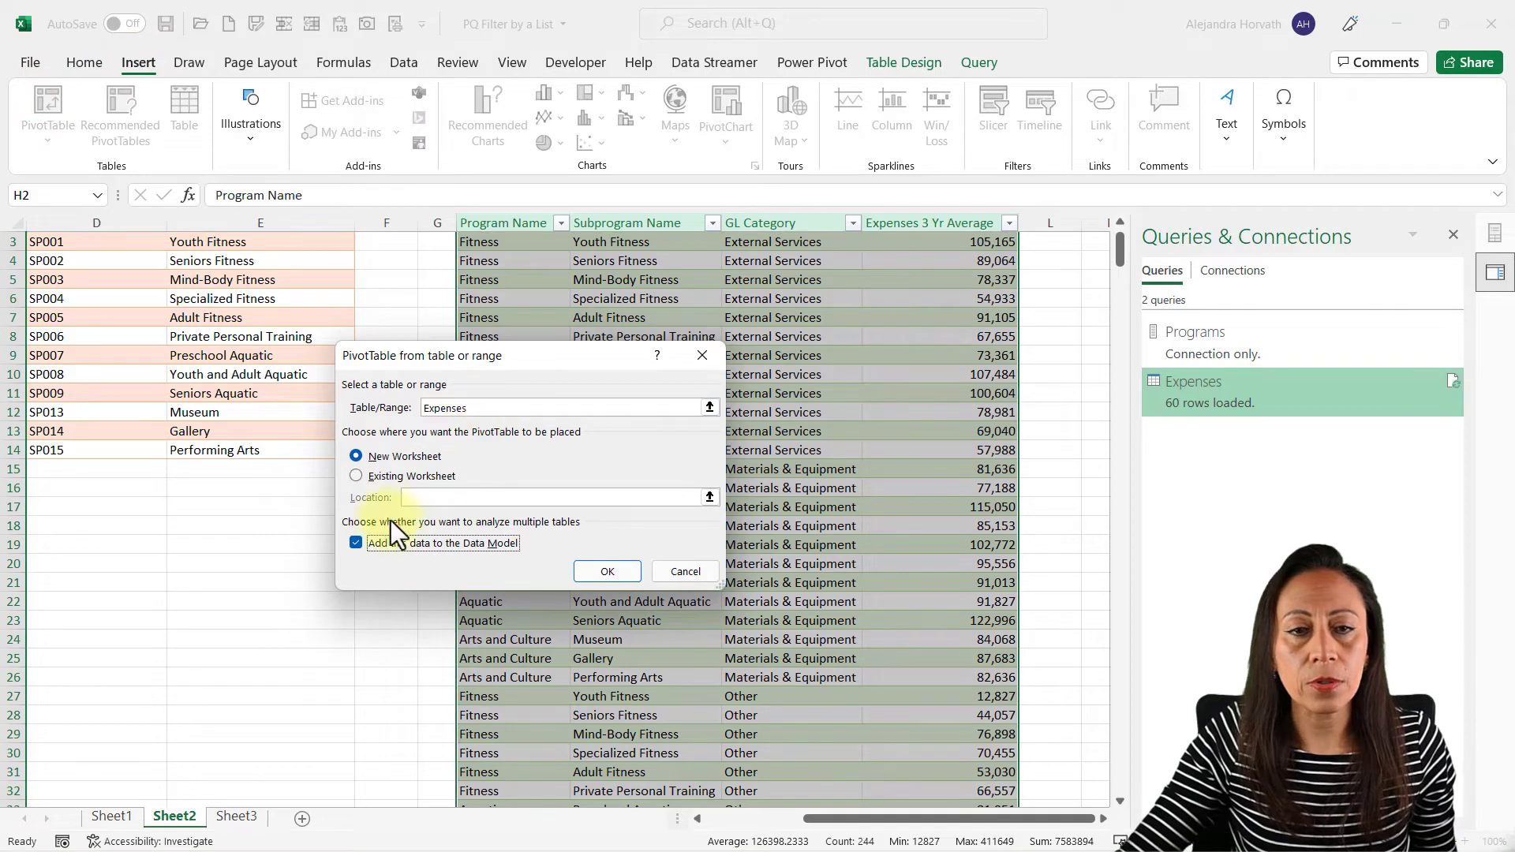
pyautogui.click(356, 543)
pyautogui.click(380, 476)
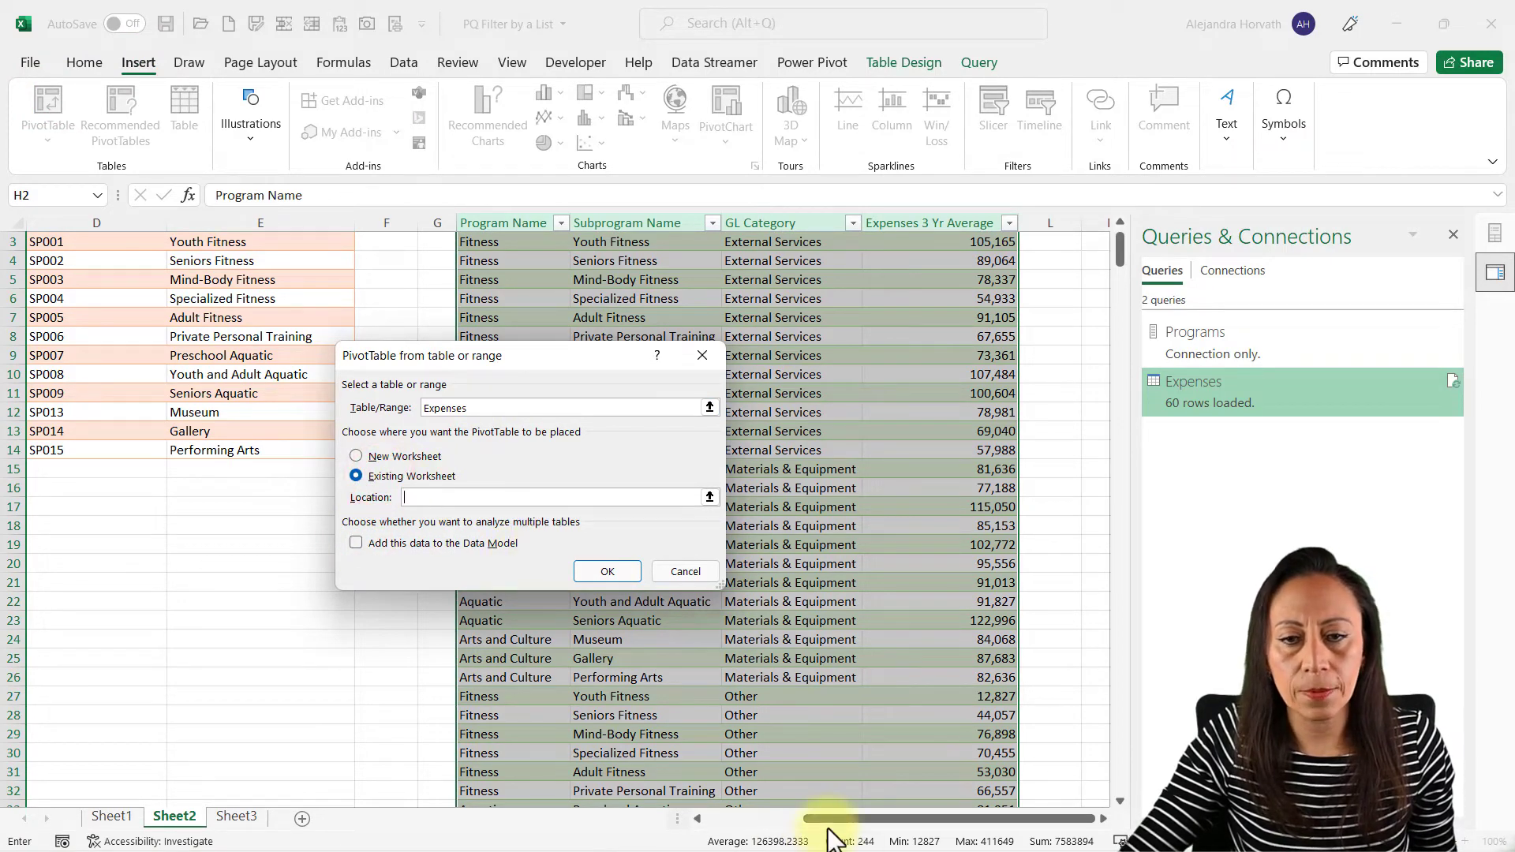
pyautogui.moveTo(833, 829); pyautogui.dragTo(693, 829)
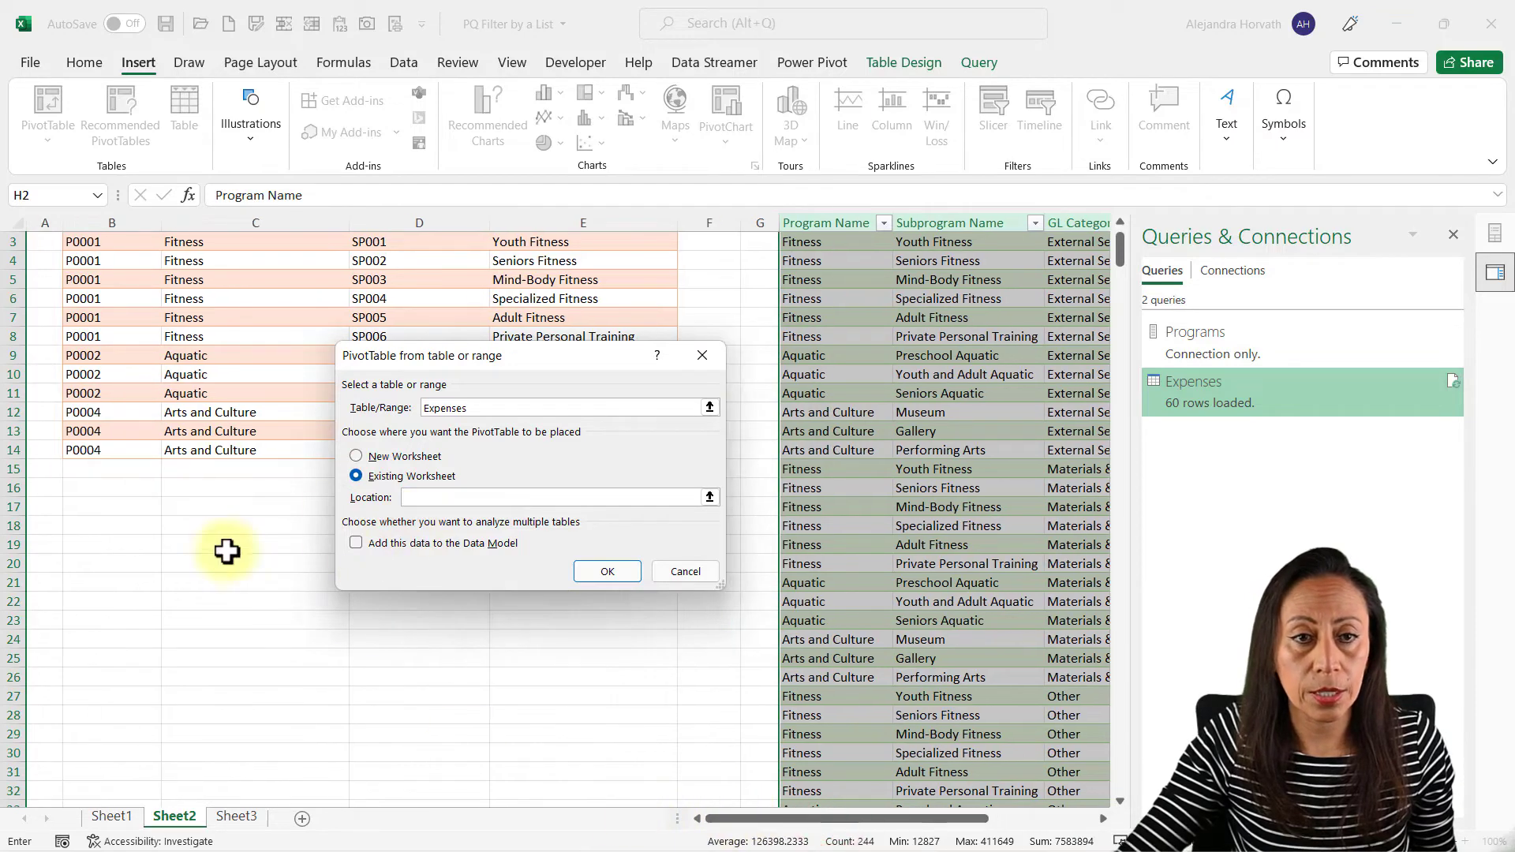
pyautogui.click(104, 582)
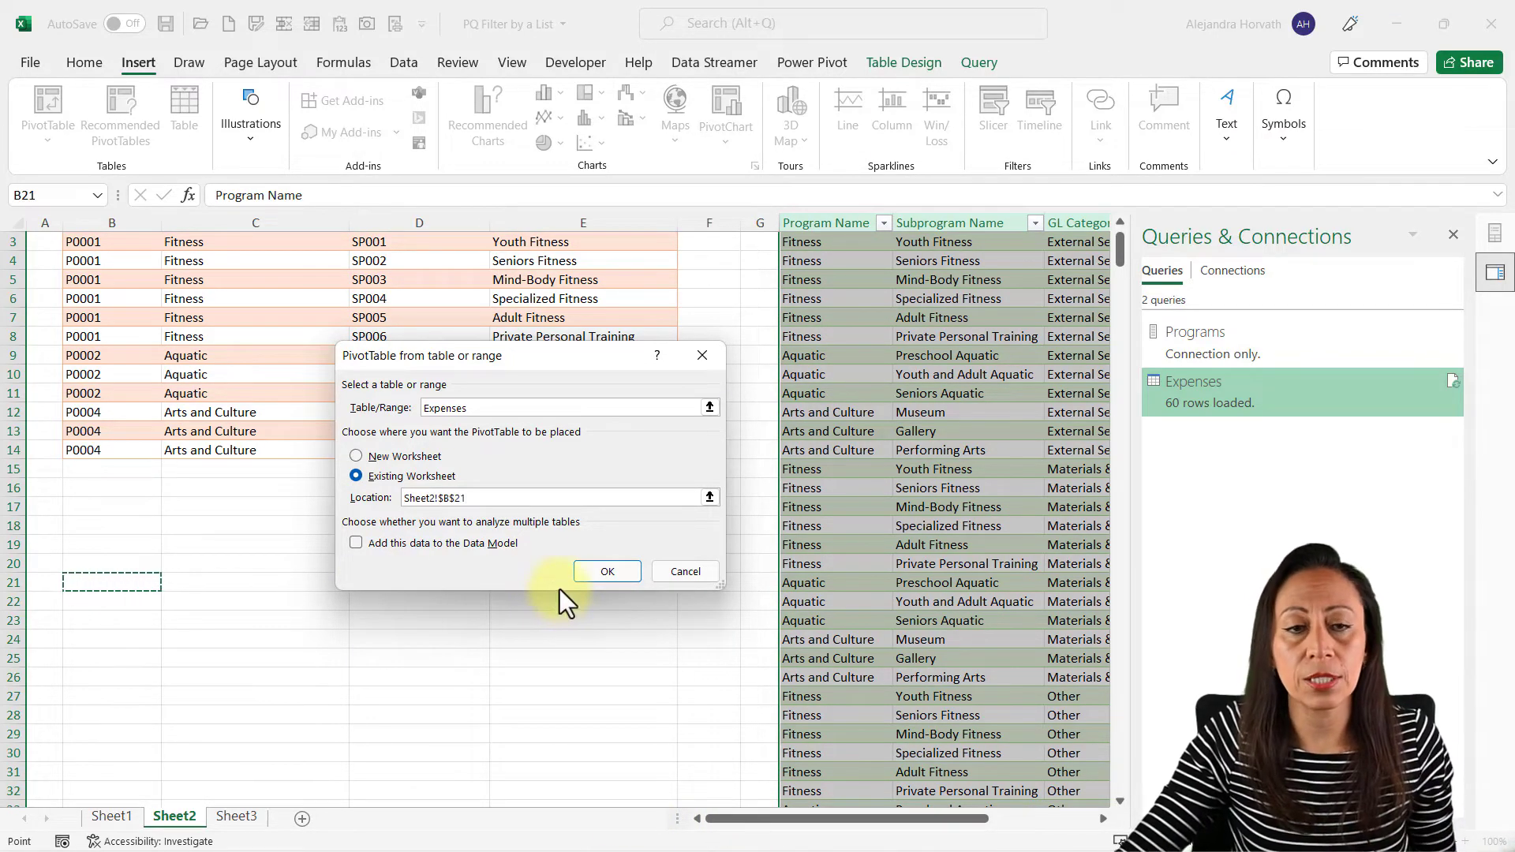
# Build the PivotTable with Program, Subprogram and GL Category rows summing Expenses 3 Yr Average
pyautogui.click(601, 570)
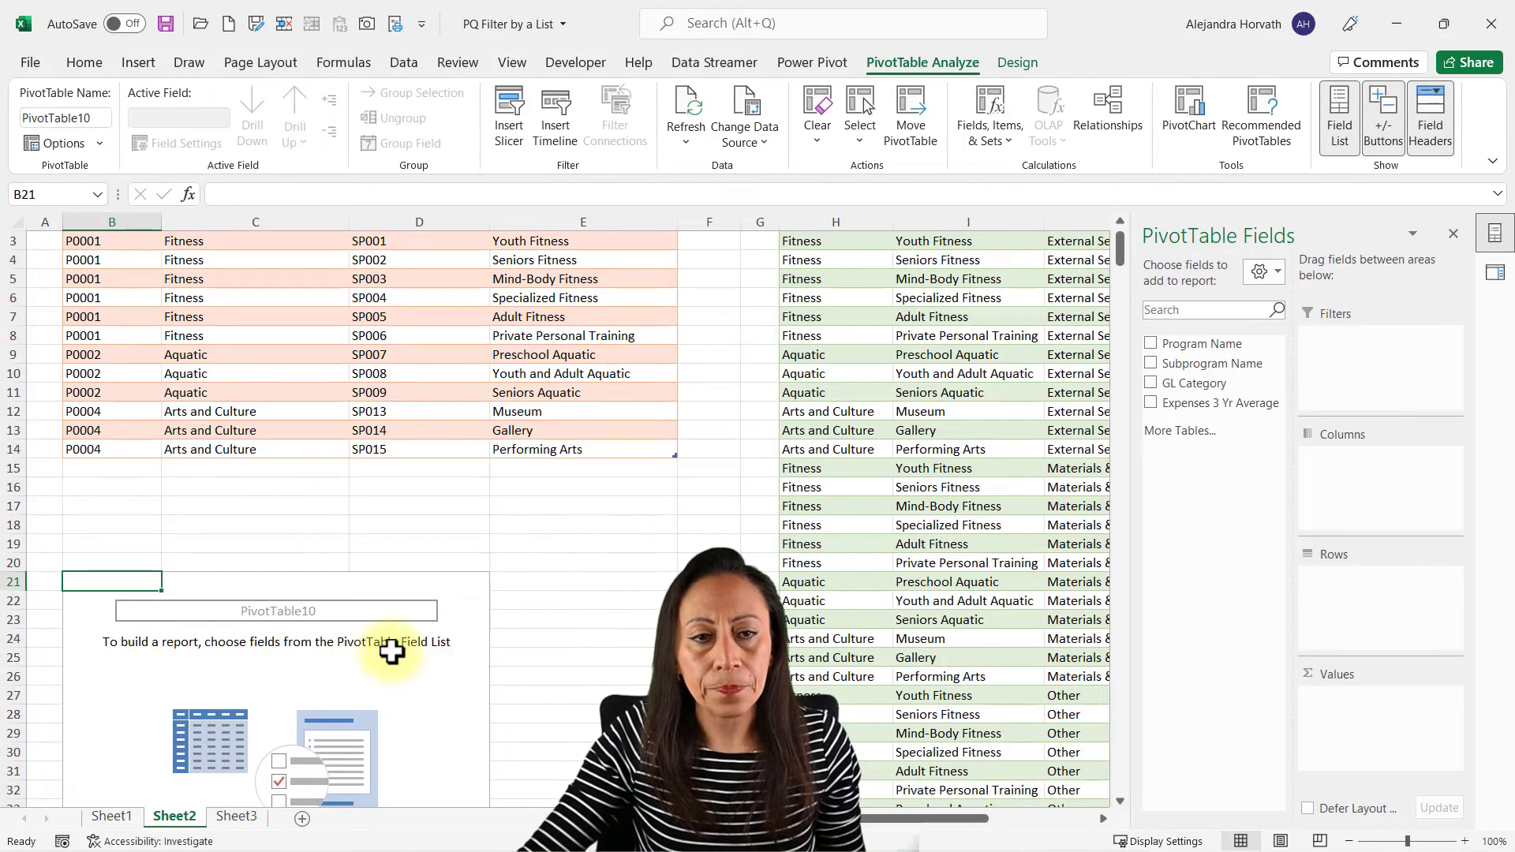
pyautogui.moveTo(1218, 344); pyautogui.dragTo(1310, 595)
pyautogui.moveTo(1228, 371); pyautogui.dragTo(1381, 600)
pyautogui.moveTo(1234, 383); pyautogui.dragTo(1383, 611)
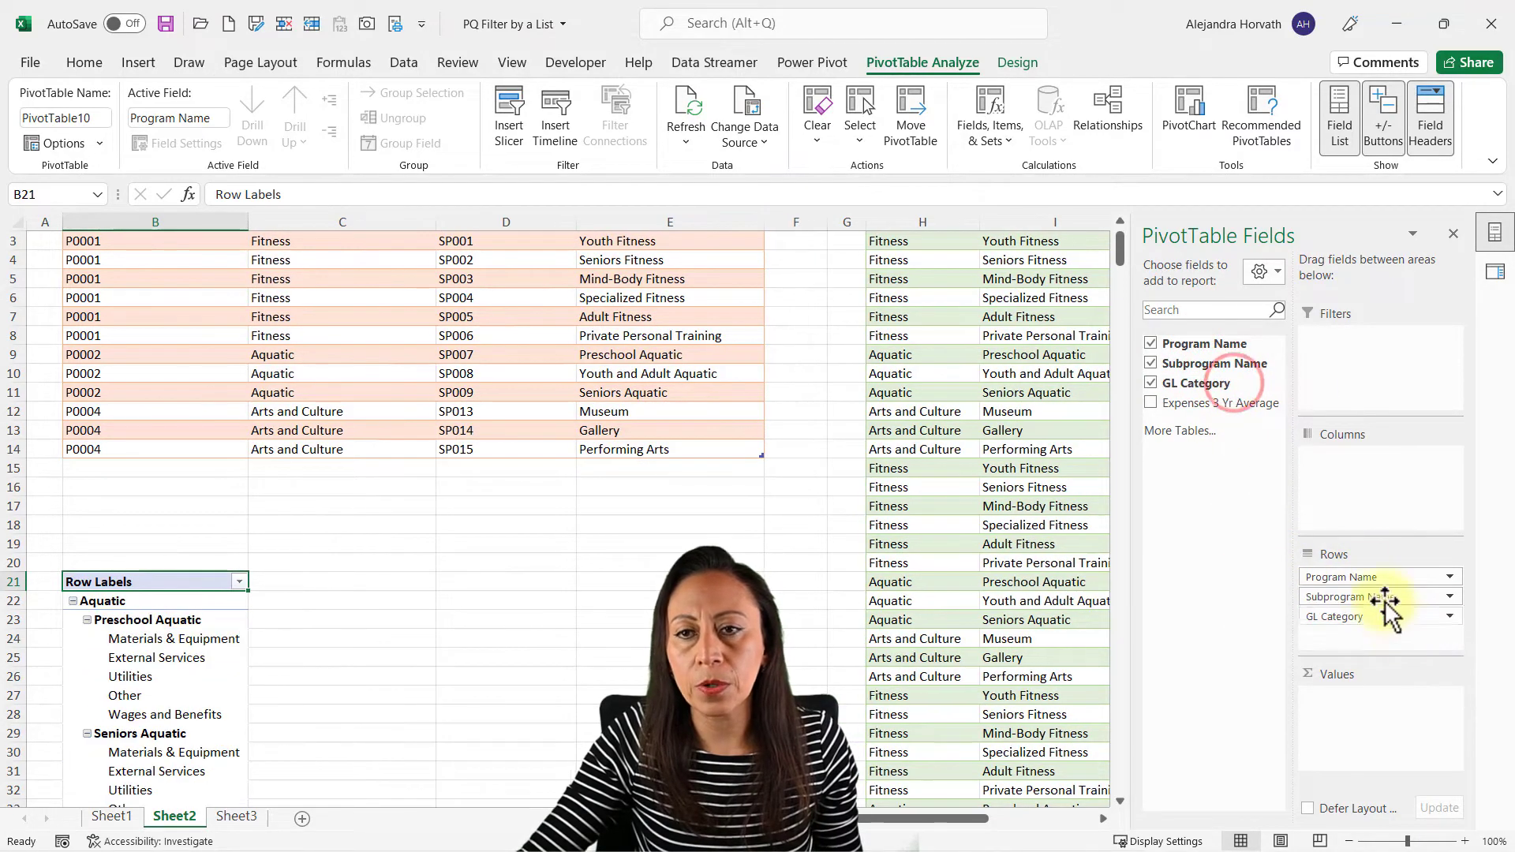
pyautogui.moveTo(1252, 406); pyautogui.dragTo(1391, 698)
# Format the summed values as Number with 0 decimal places and a 1000 separator
pyautogui.click(1400, 699)
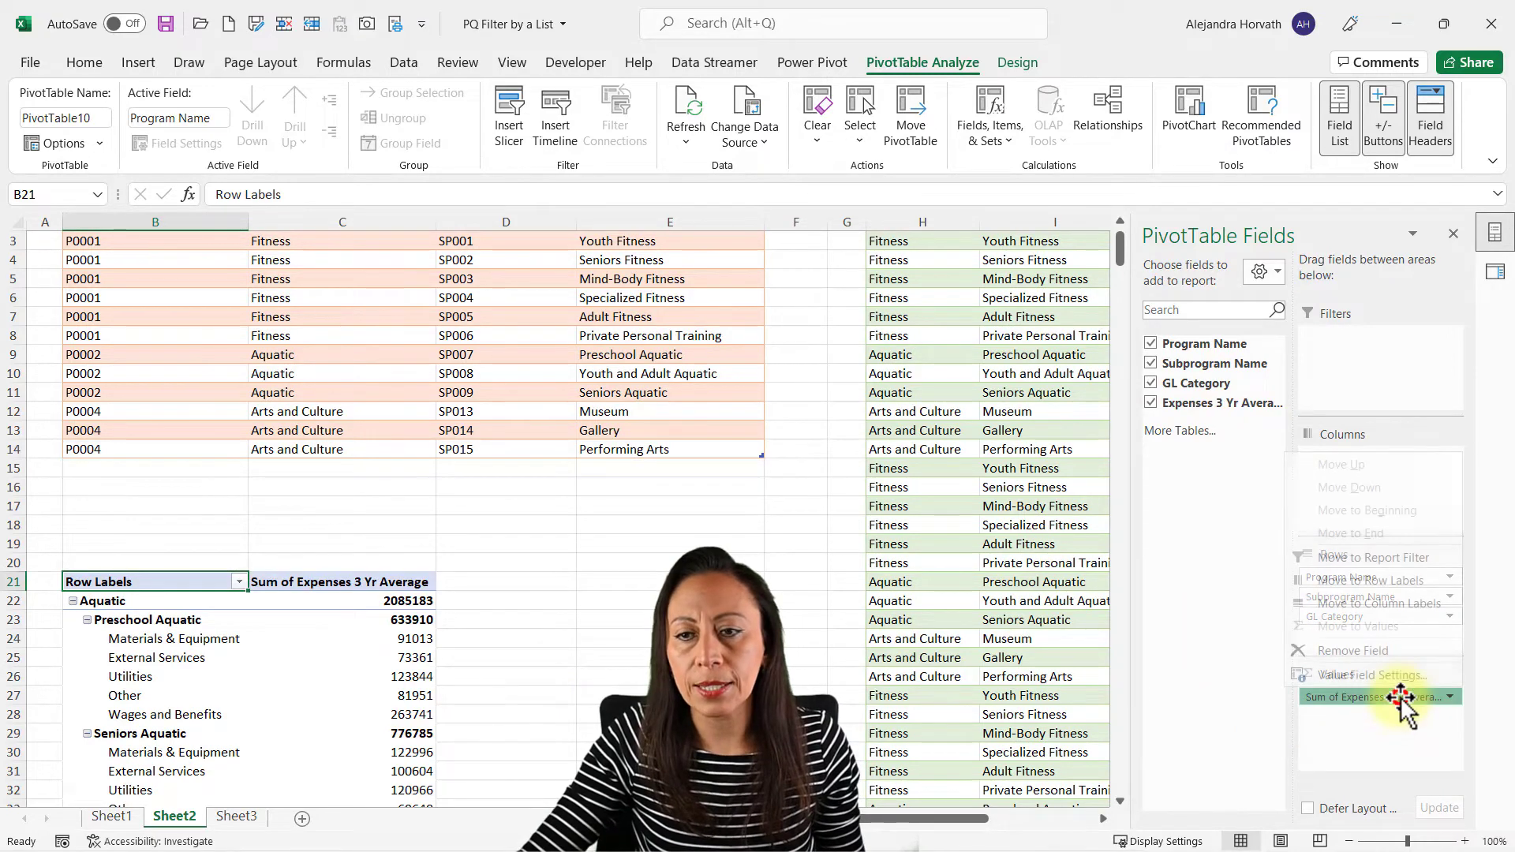
pyautogui.click(1398, 677)
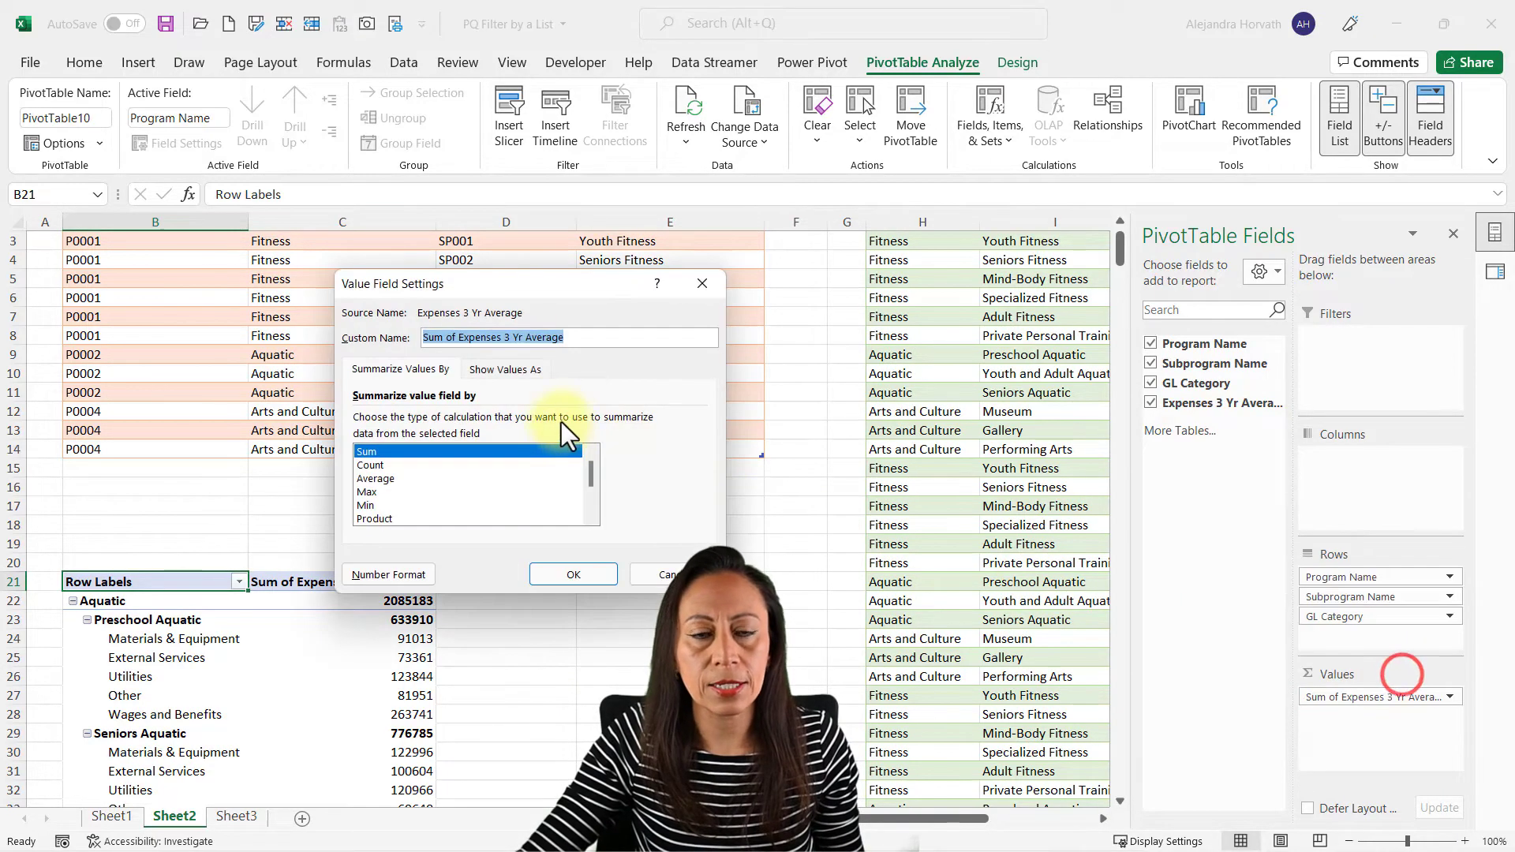
pyautogui.click(399, 577)
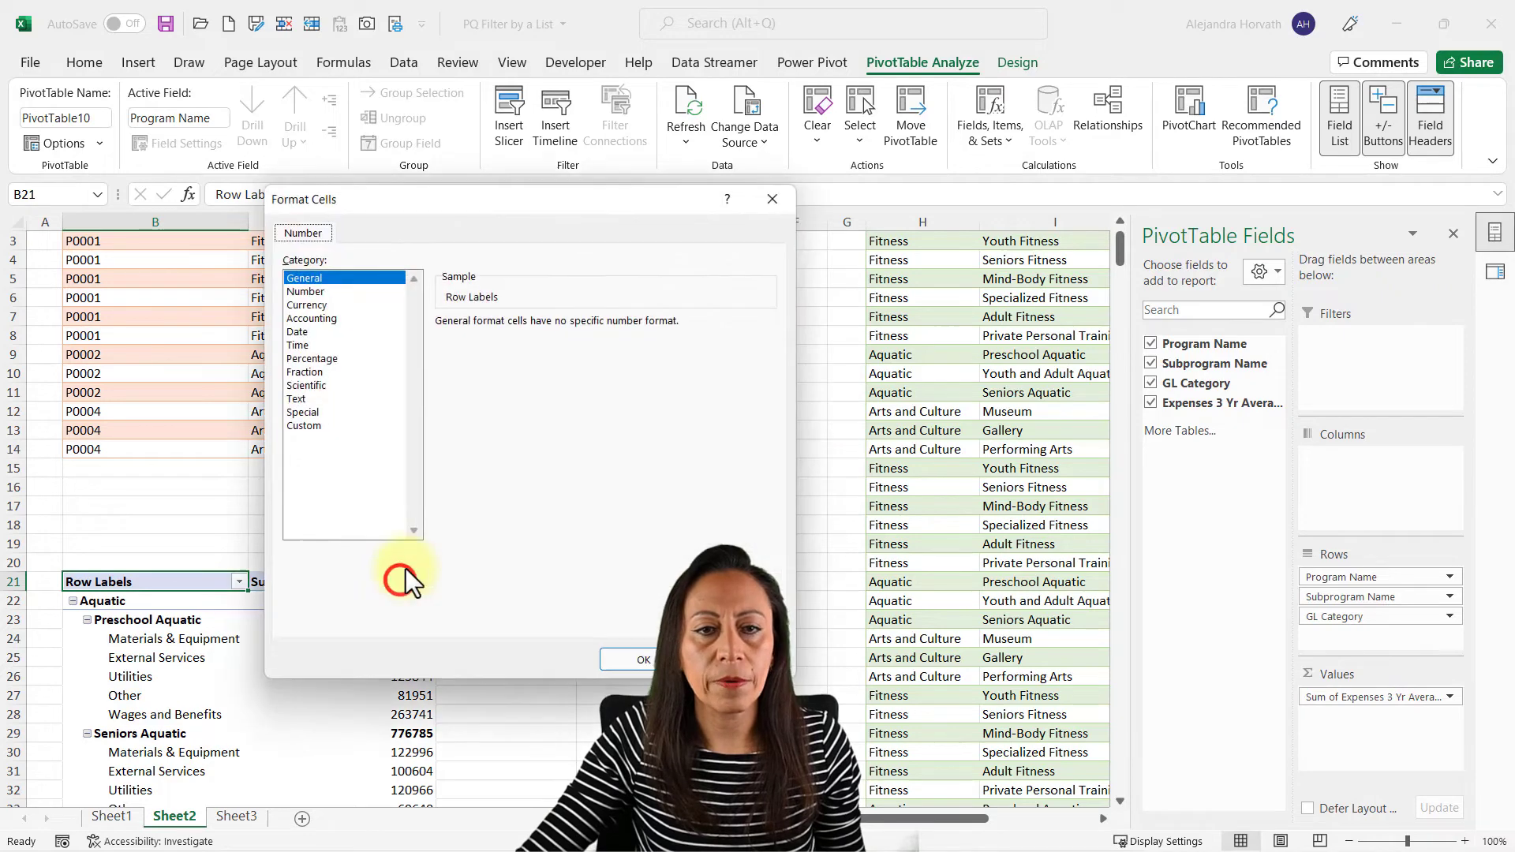
pyautogui.click(320, 294)
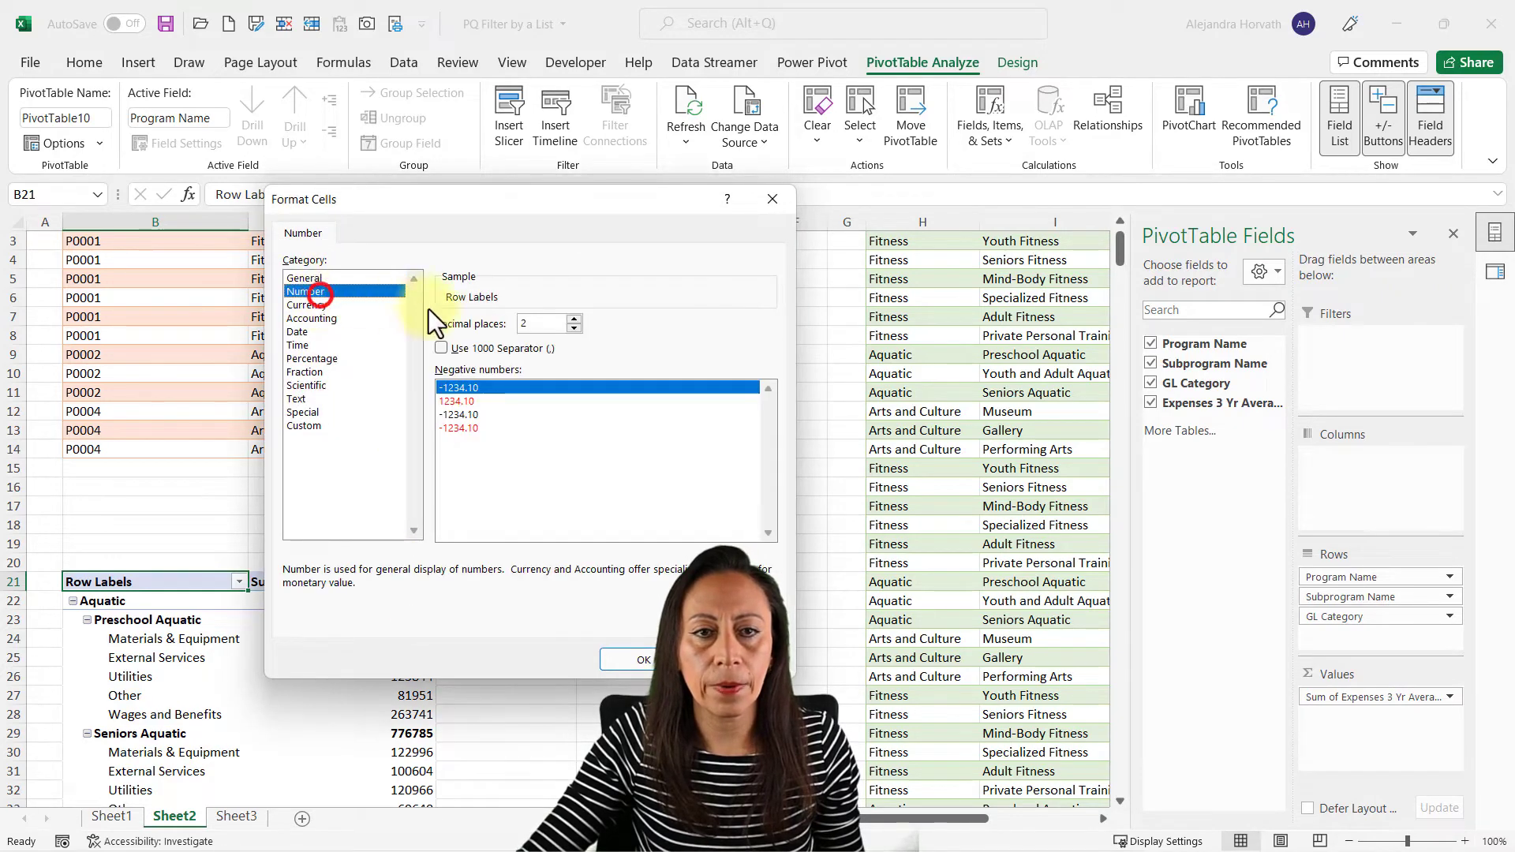
pyautogui.click(573, 328)
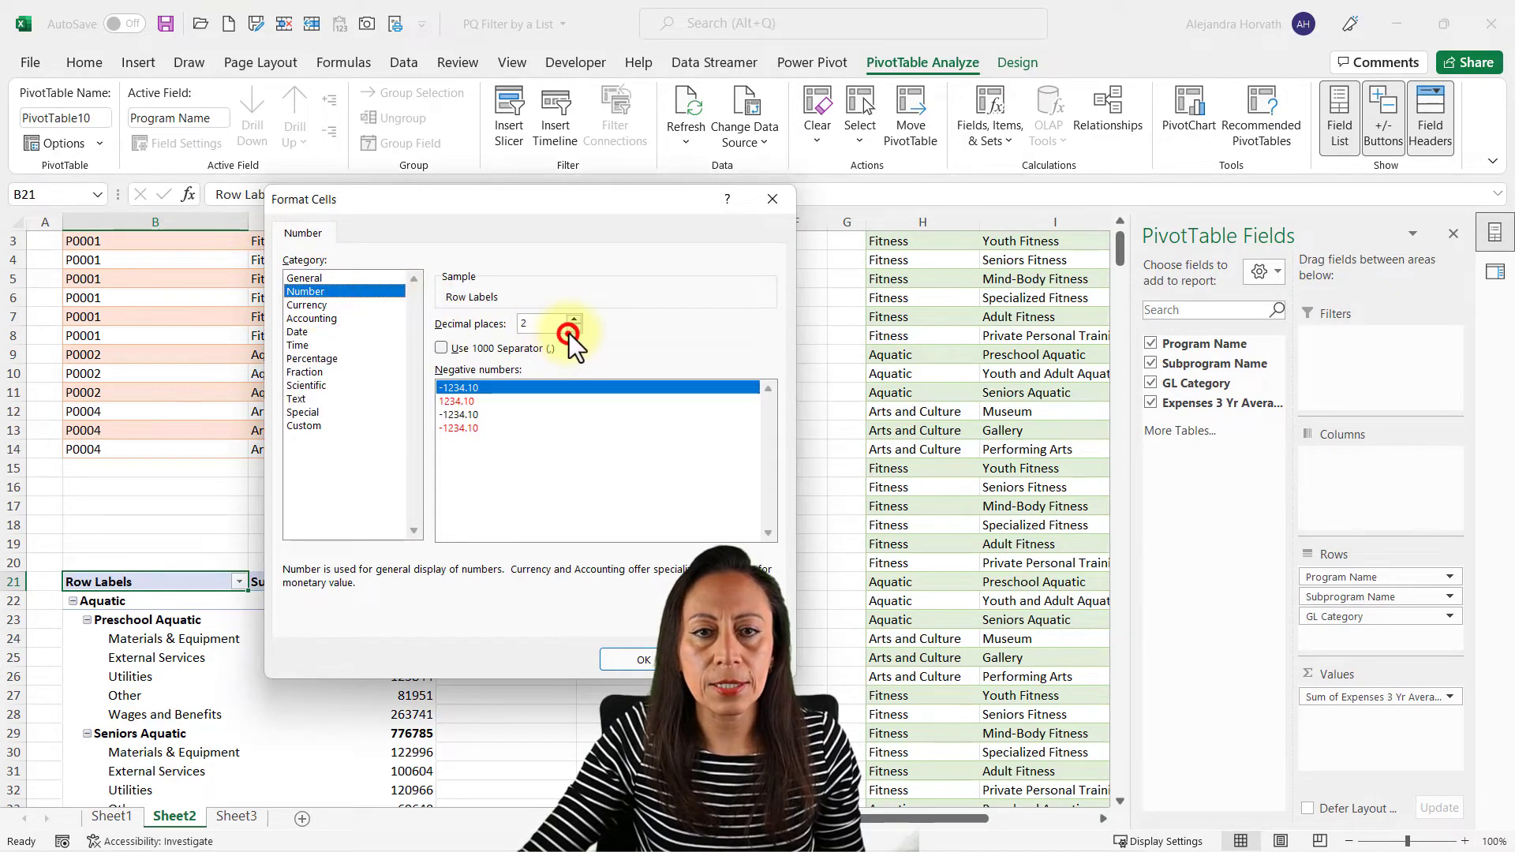
pyautogui.click(574, 328)
pyautogui.click(495, 347)
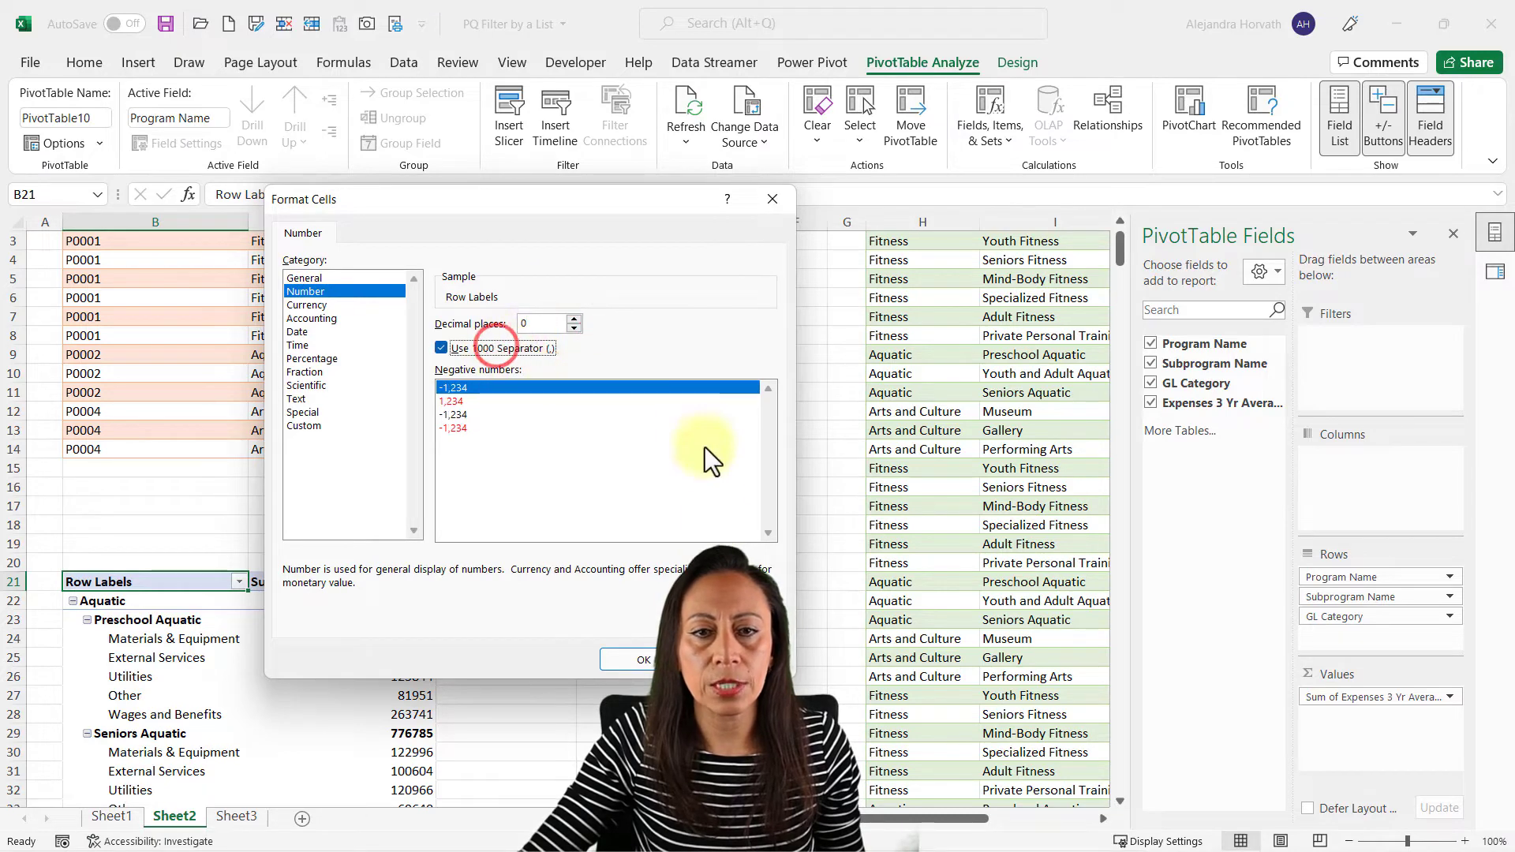
pyautogui.click(644, 660)
pyautogui.click(576, 570)
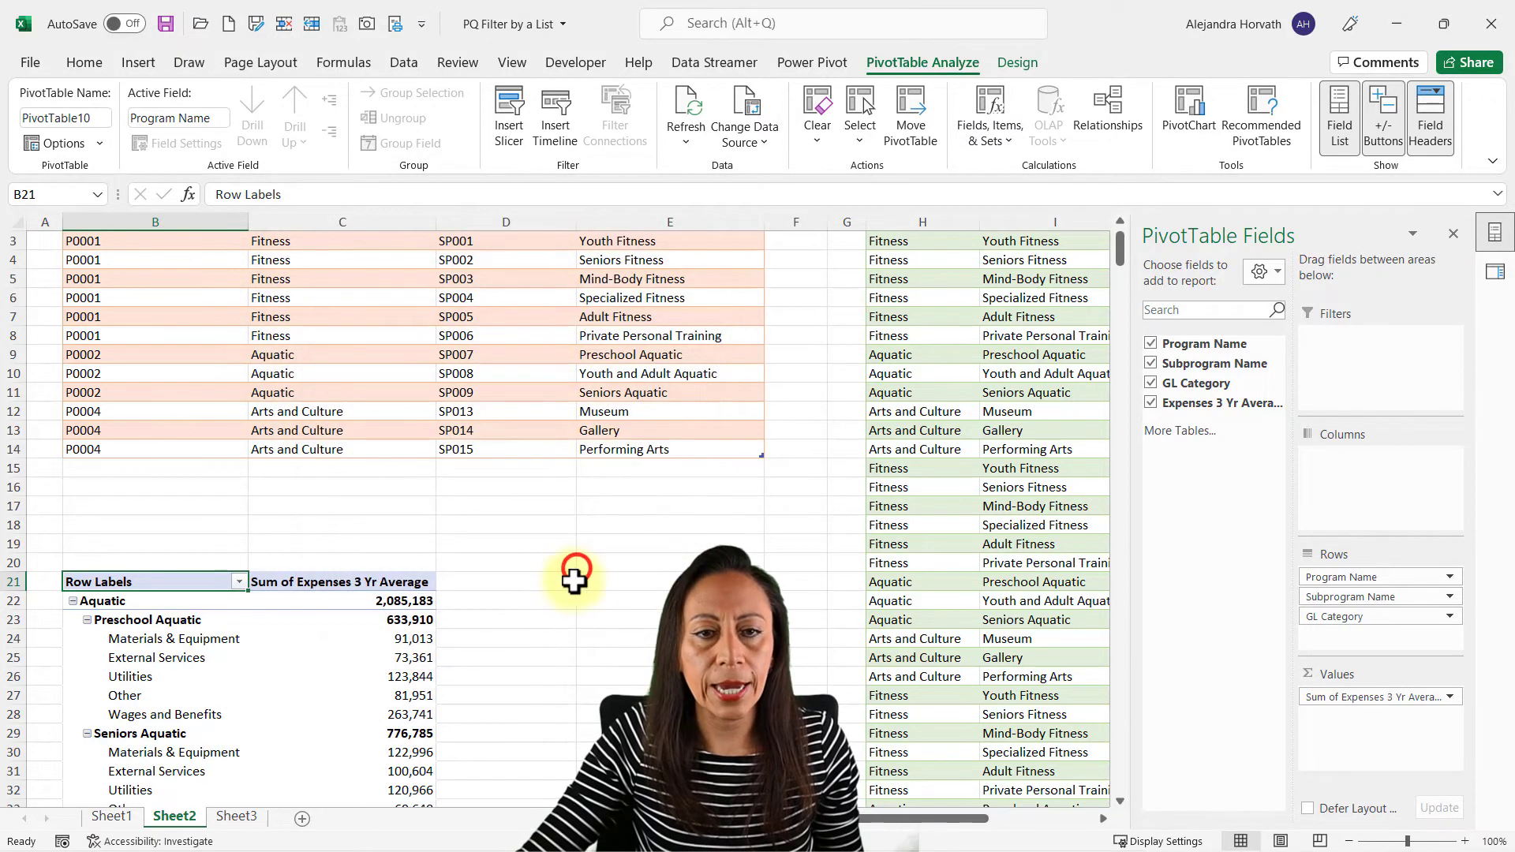
pyautogui.scroll(-3, 241, 451)
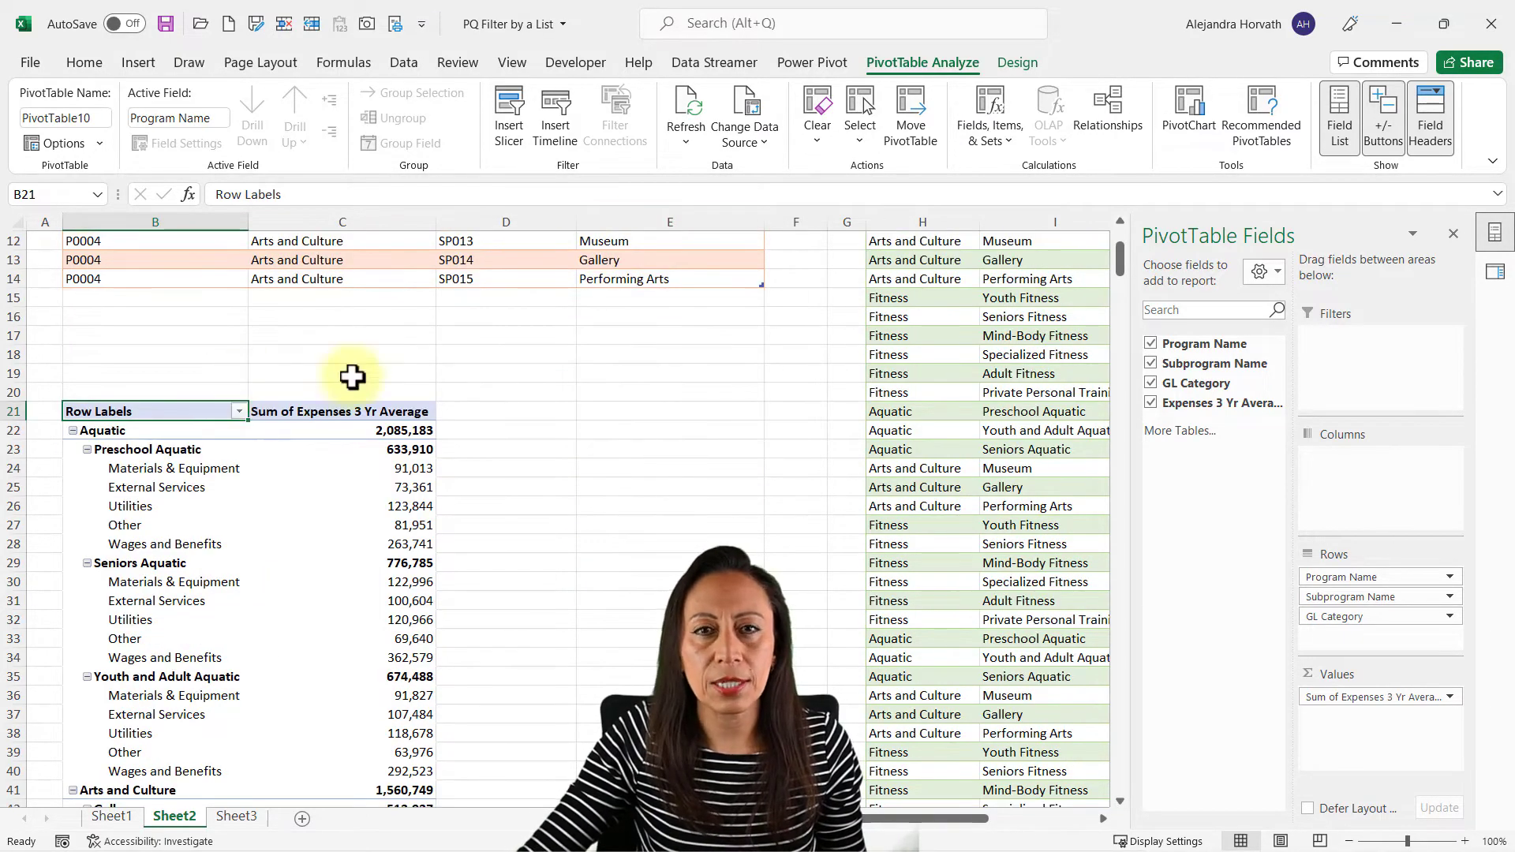
# Switch the PivotTable report layout to Tabular Form
pyautogui.click(1018, 67)
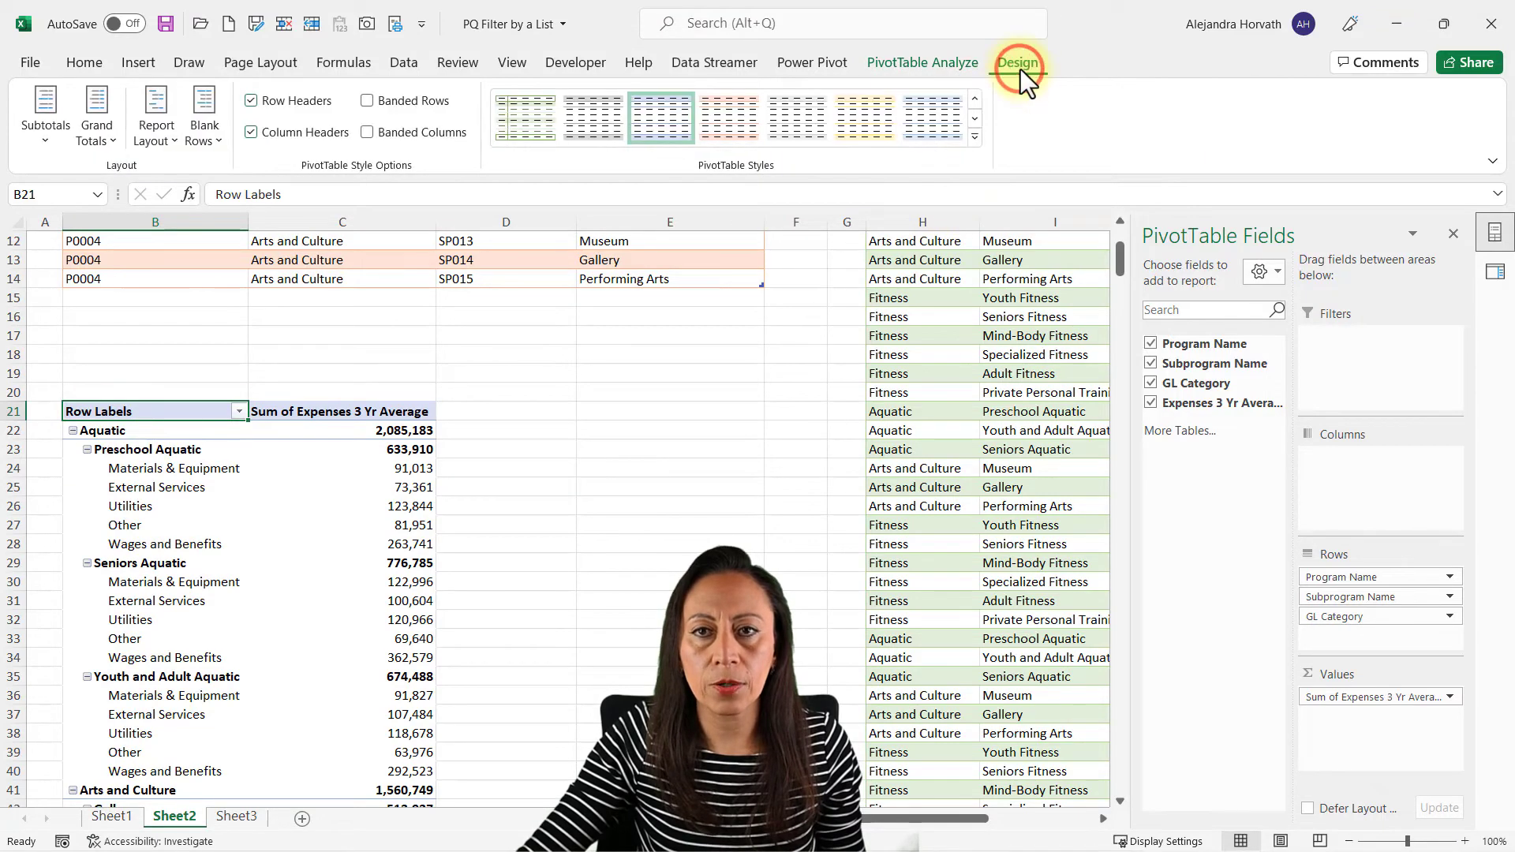
pyautogui.click(153, 142)
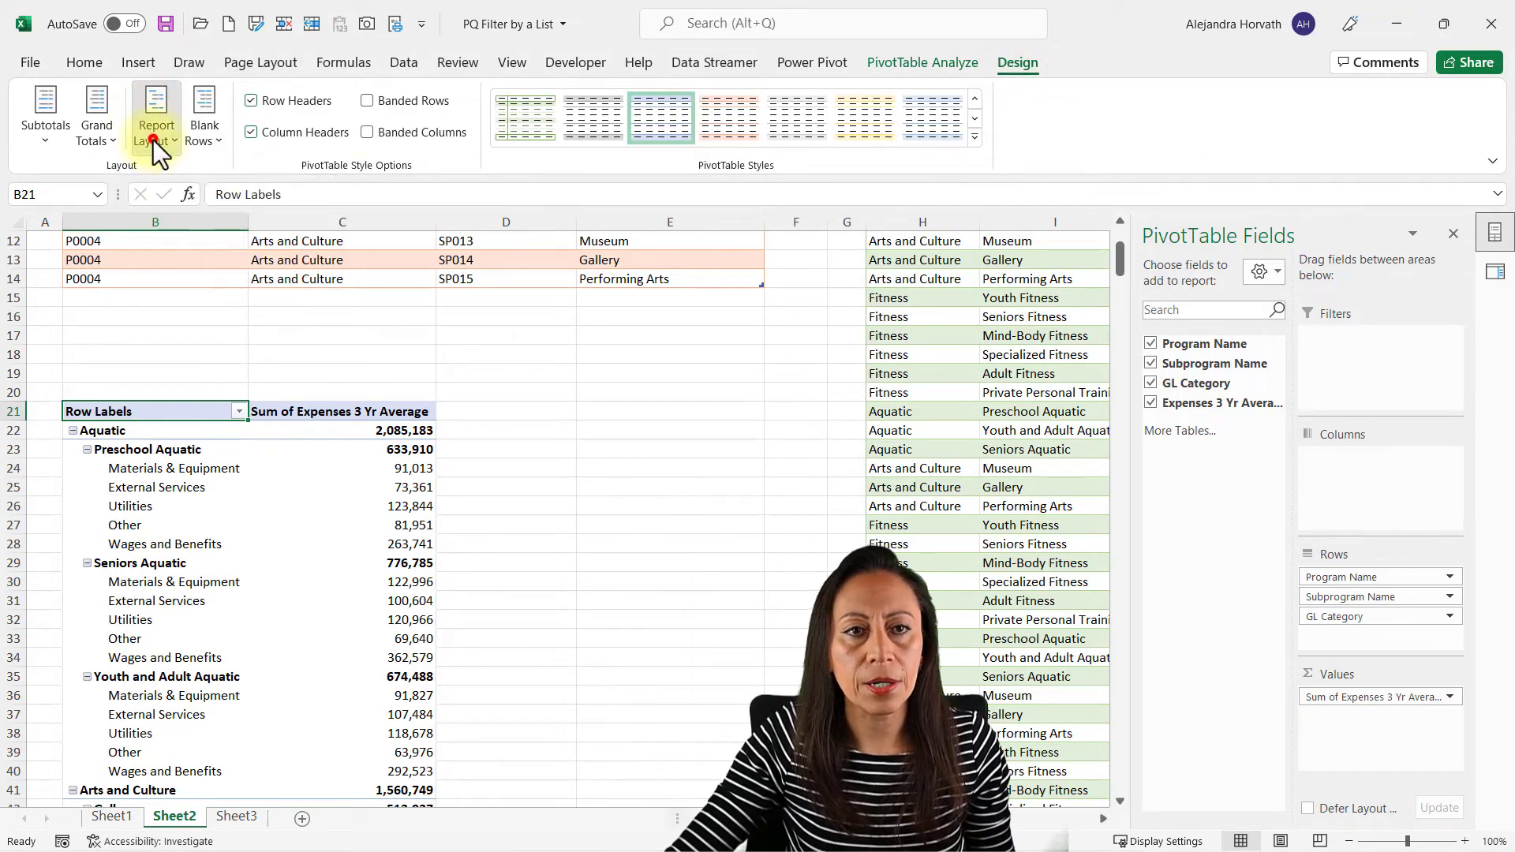
pyautogui.click(203, 281)
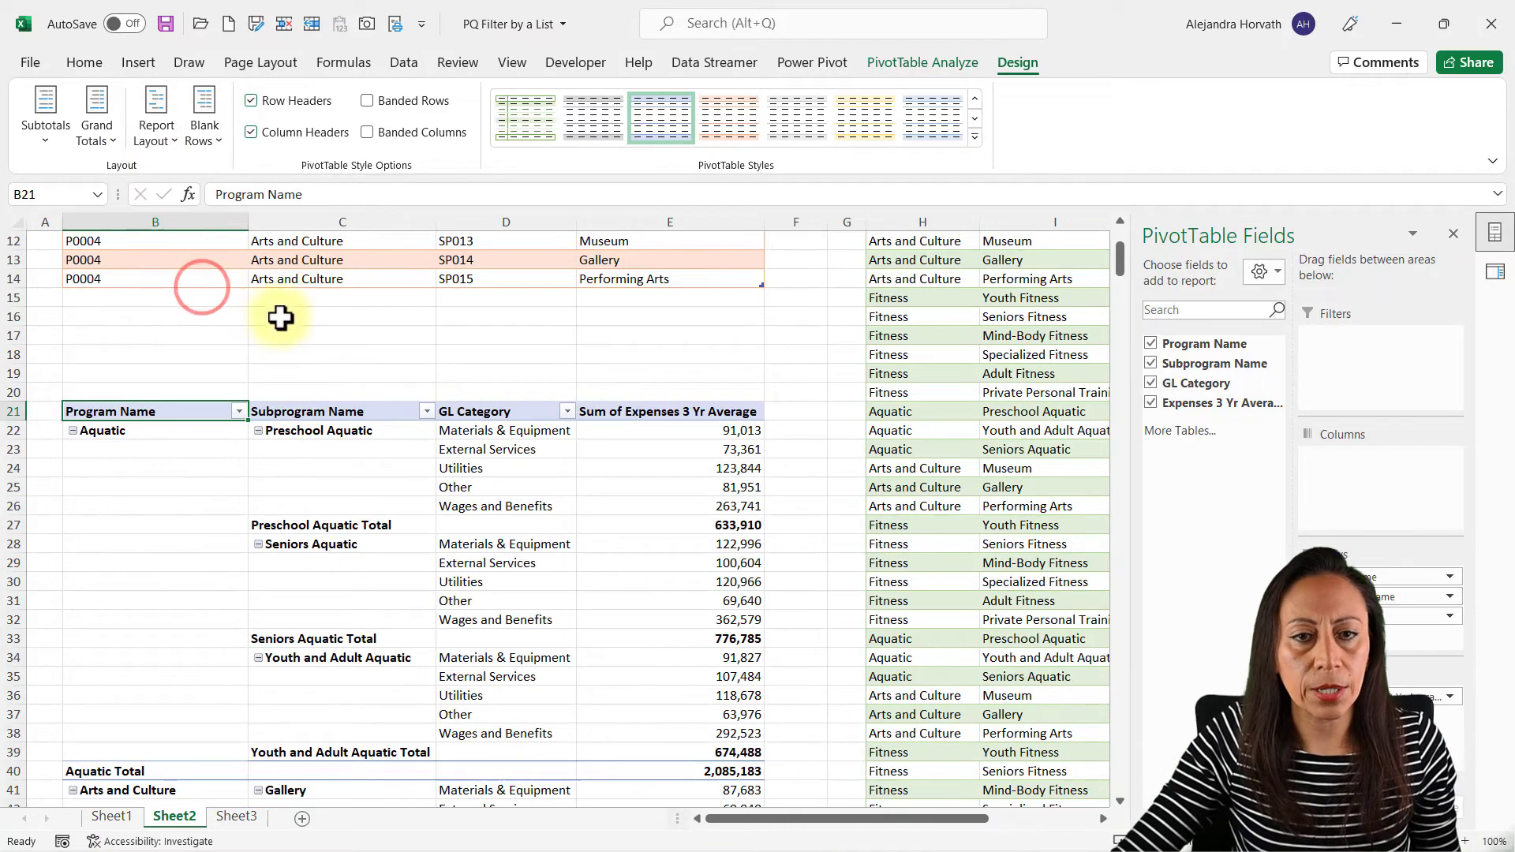
pyautogui.scroll(-1, 378, 464)
pyautogui.scroll(-20, 379, 464)
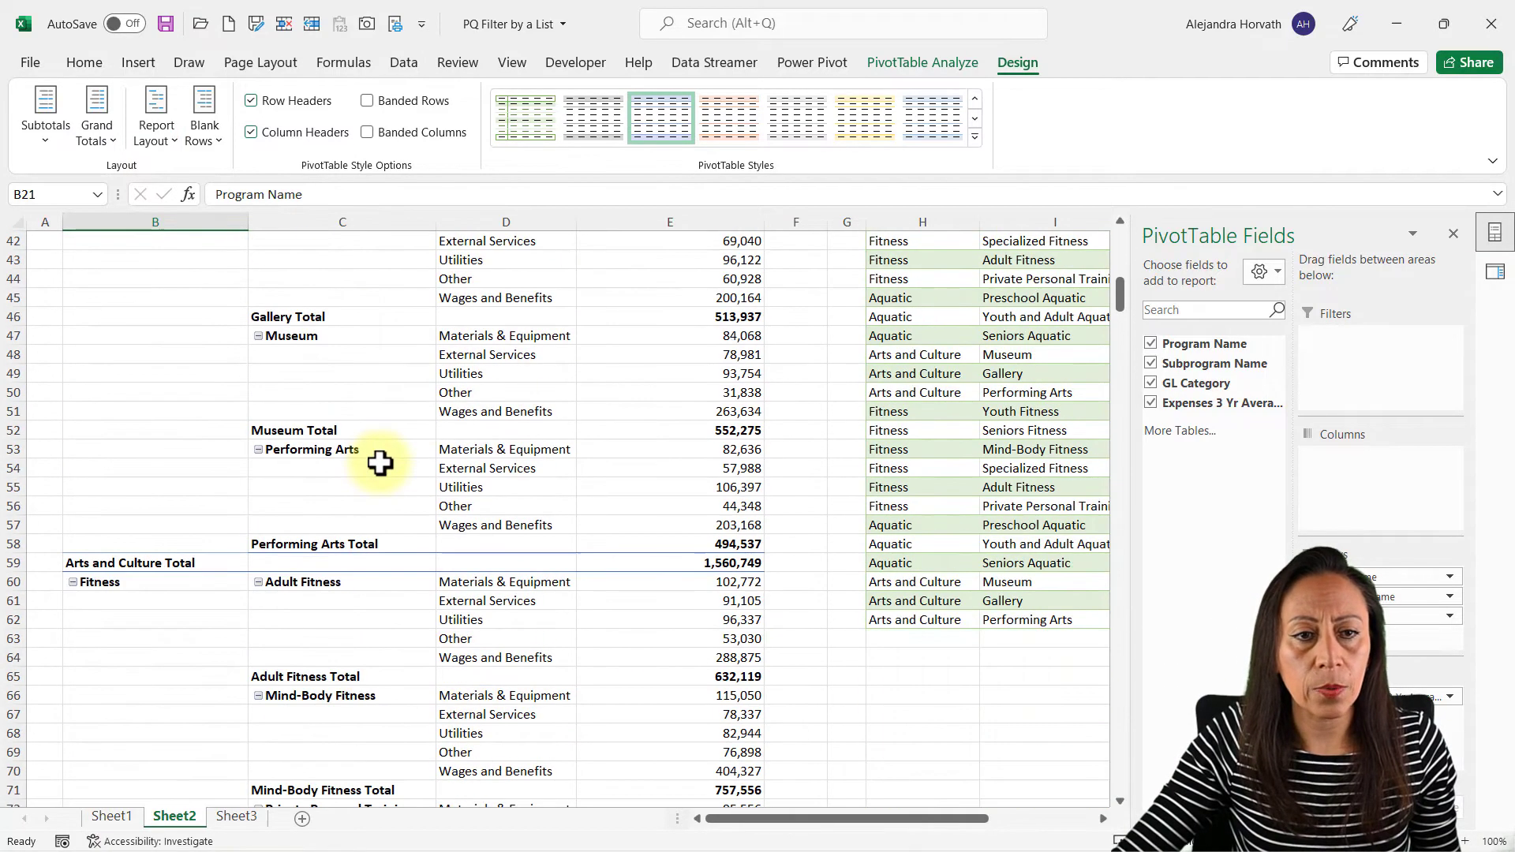
pyautogui.scroll(20, 380, 464)
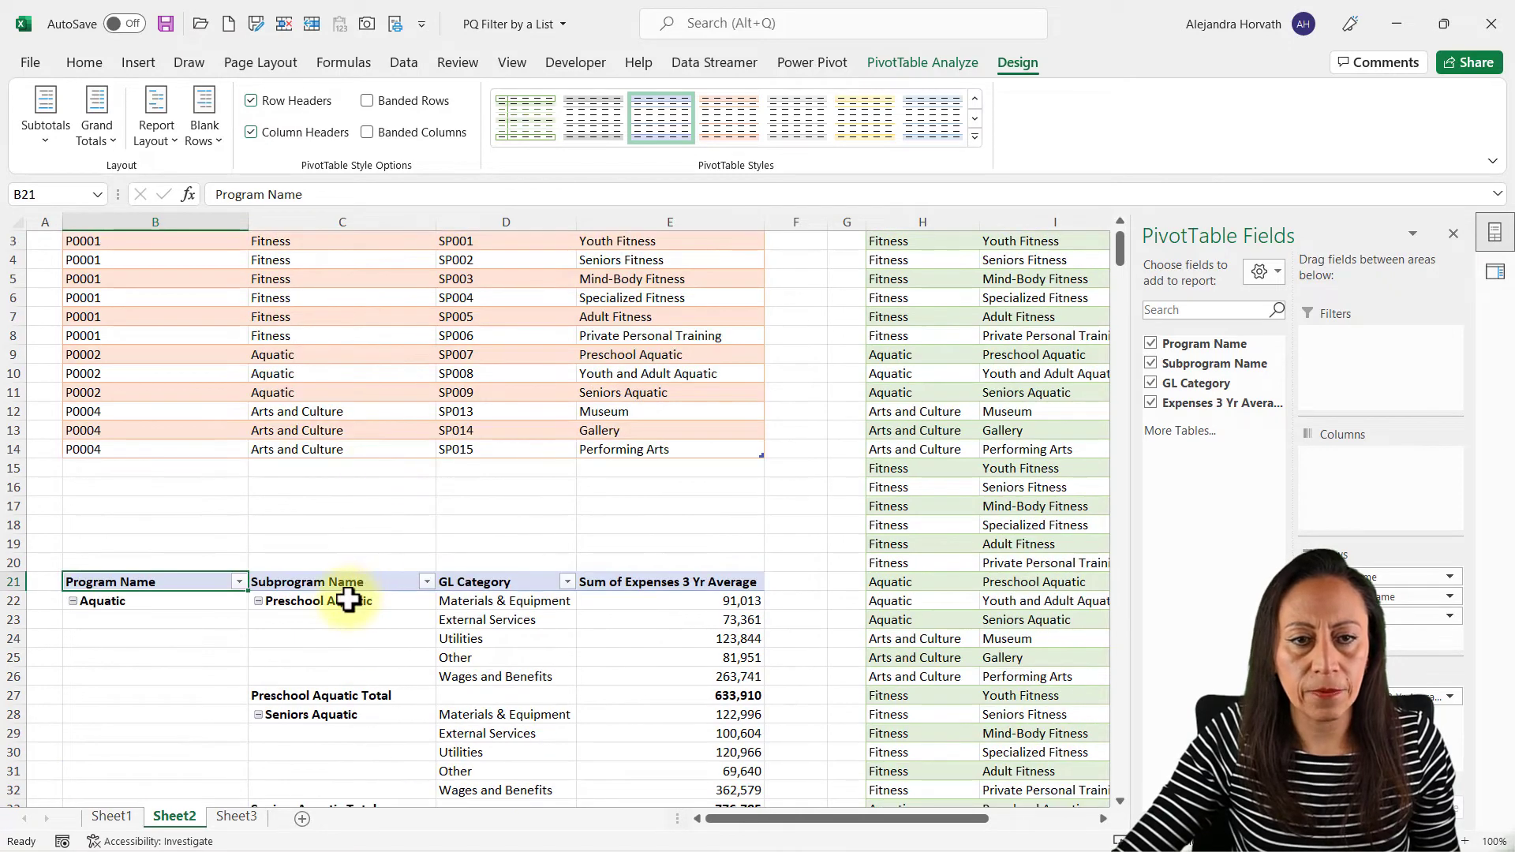
# Collapse the entire Subprogram Name field, leaving subprogram sums and a 7,583,894 Grand Total
pyautogui.rightClick(348, 601)
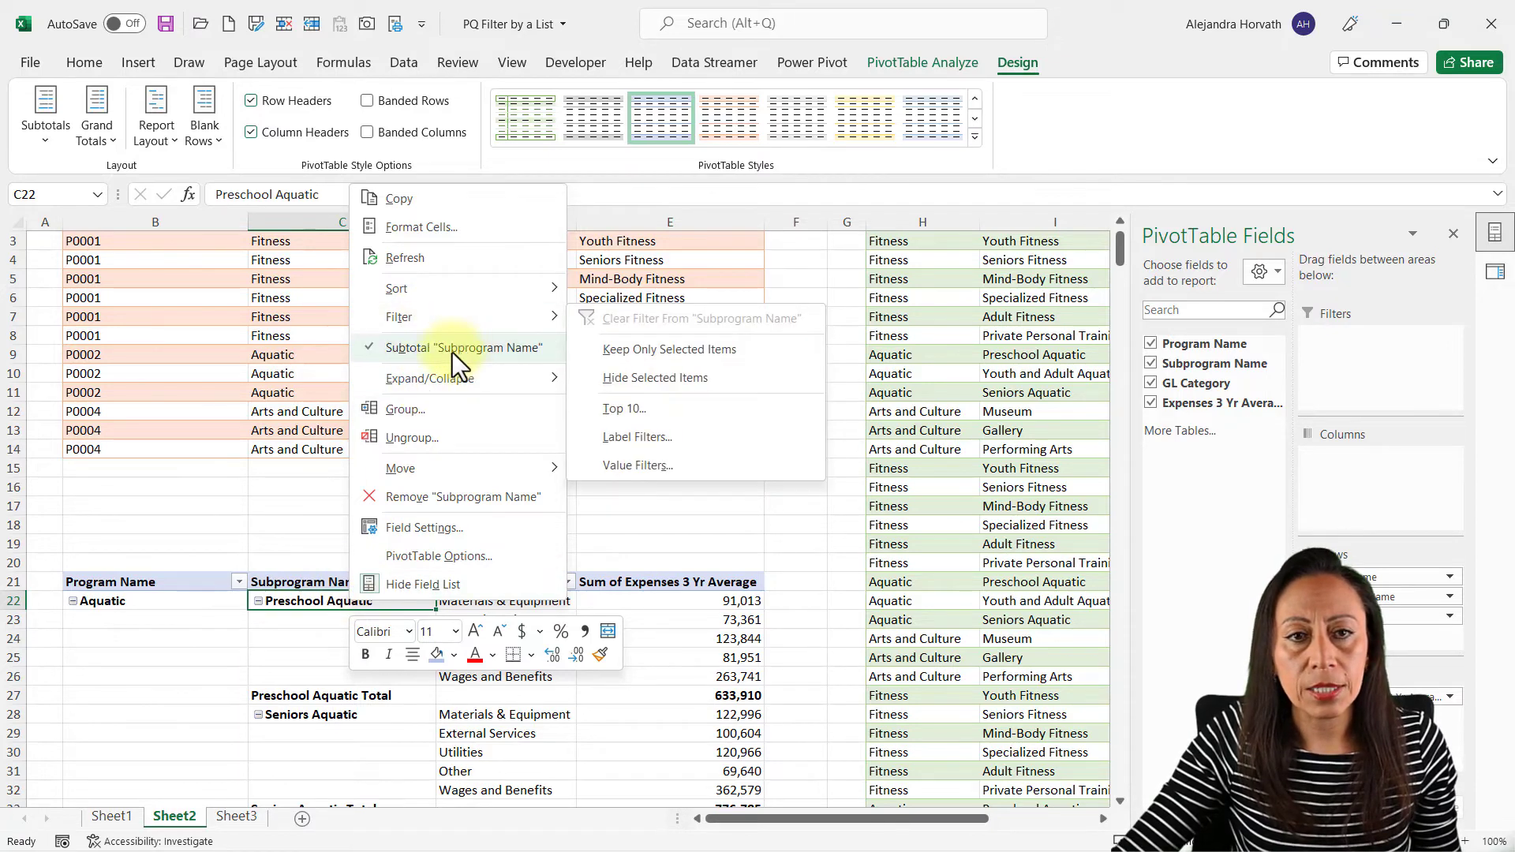
pyautogui.click(438, 382)
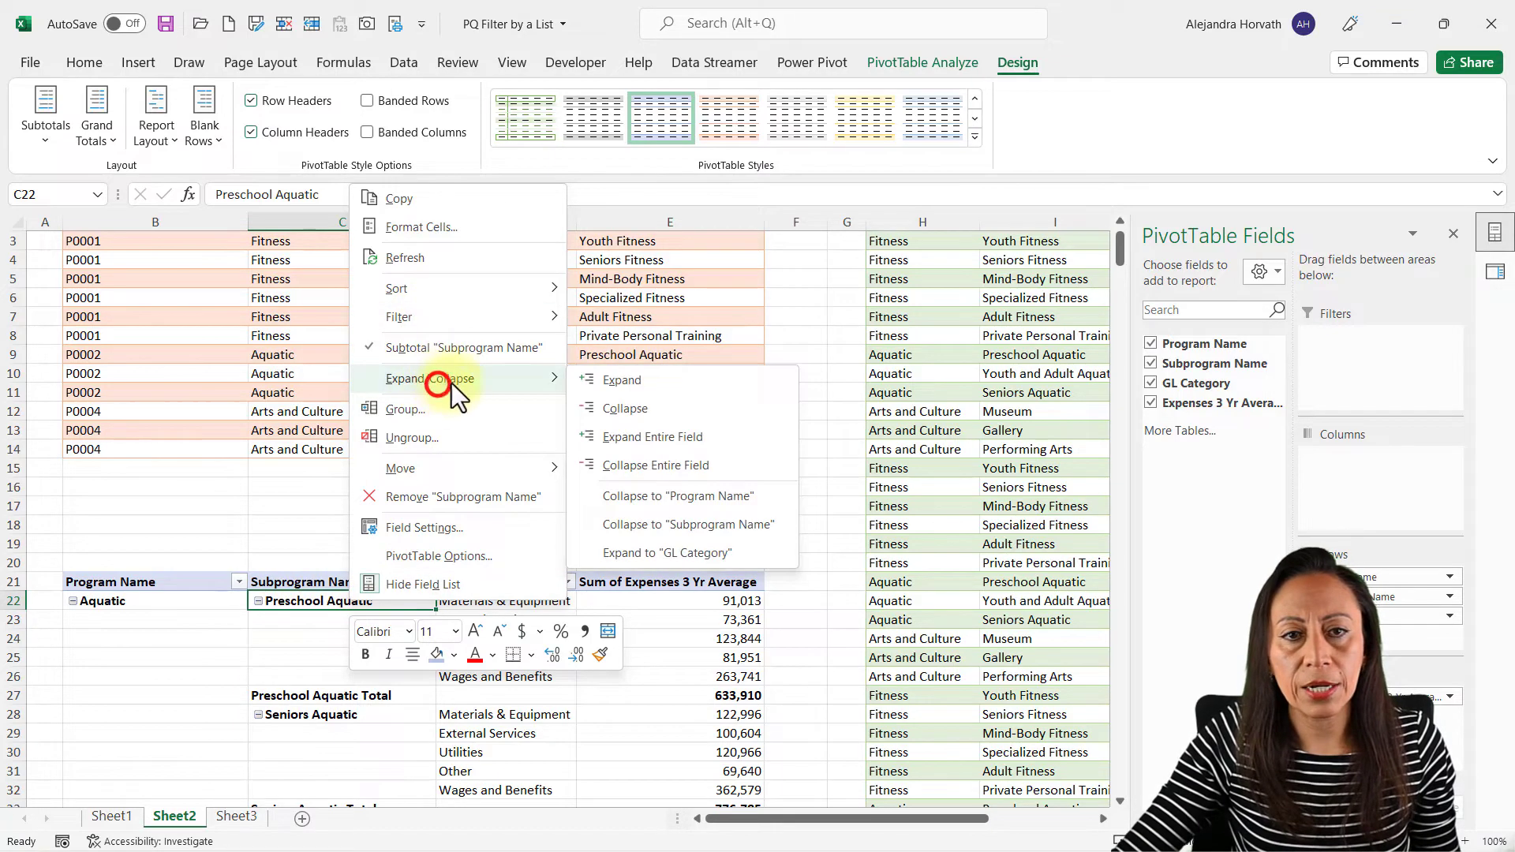
pyautogui.click(641, 469)
pyautogui.scroll(-4, 253, 659)
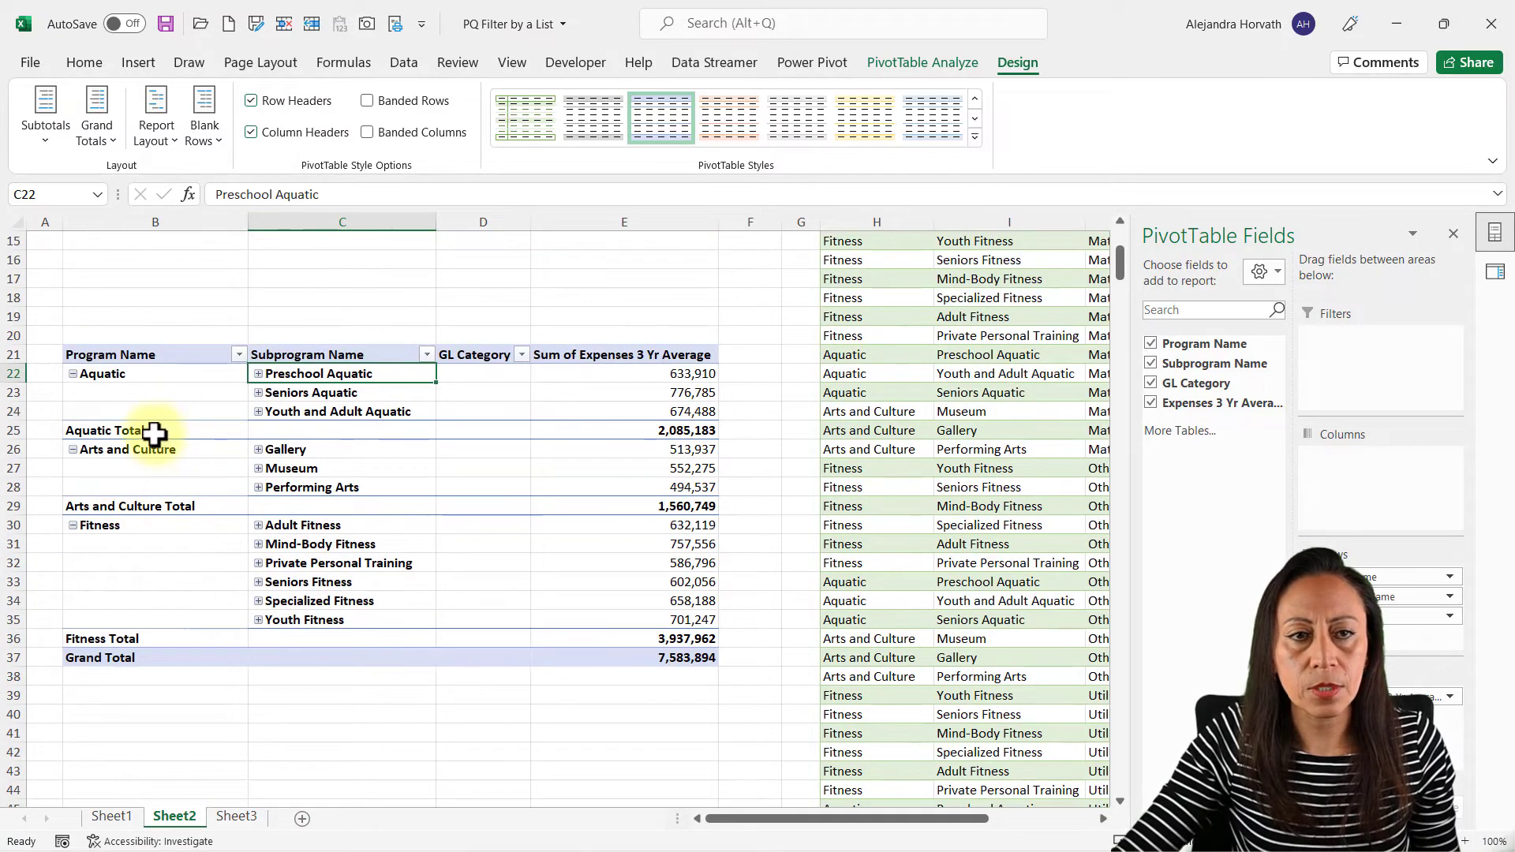
pyautogui.click(72, 430)
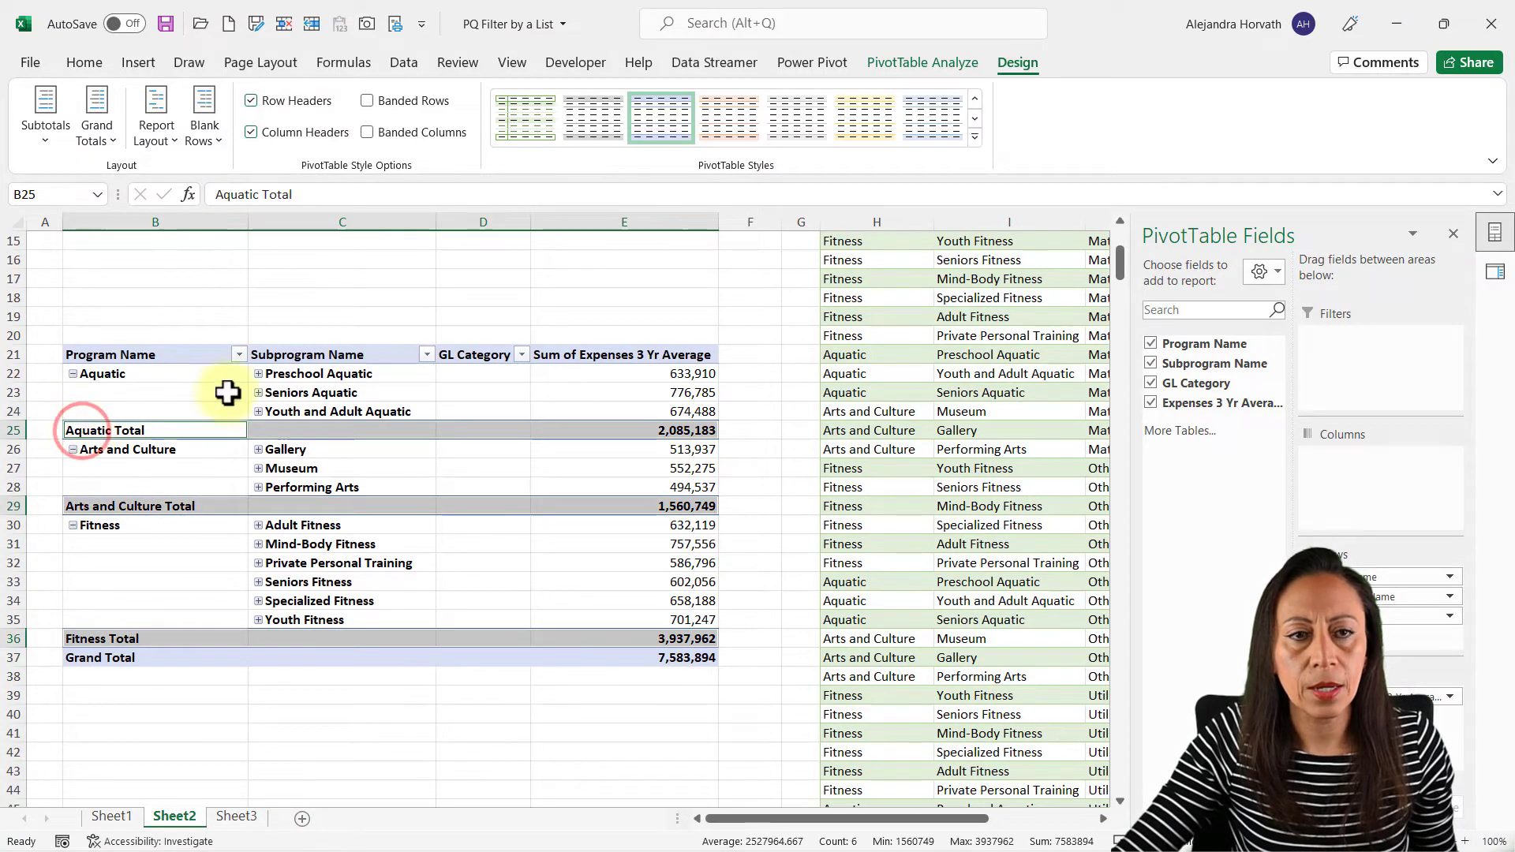
# Fill the PivotTable's program total rows light blue
pyautogui.click(82, 62)
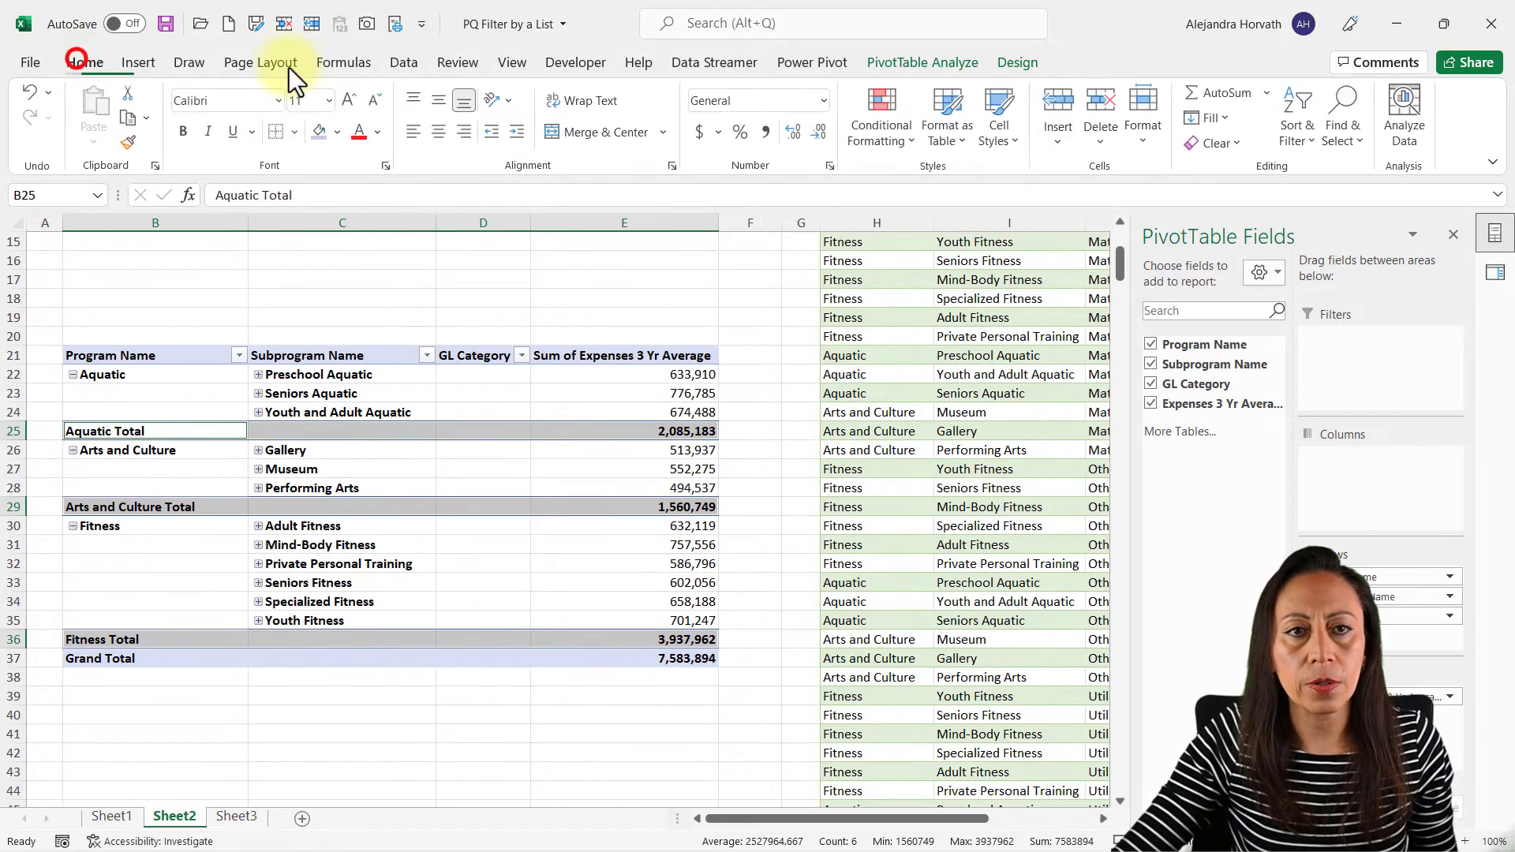
pyautogui.click(321, 131)
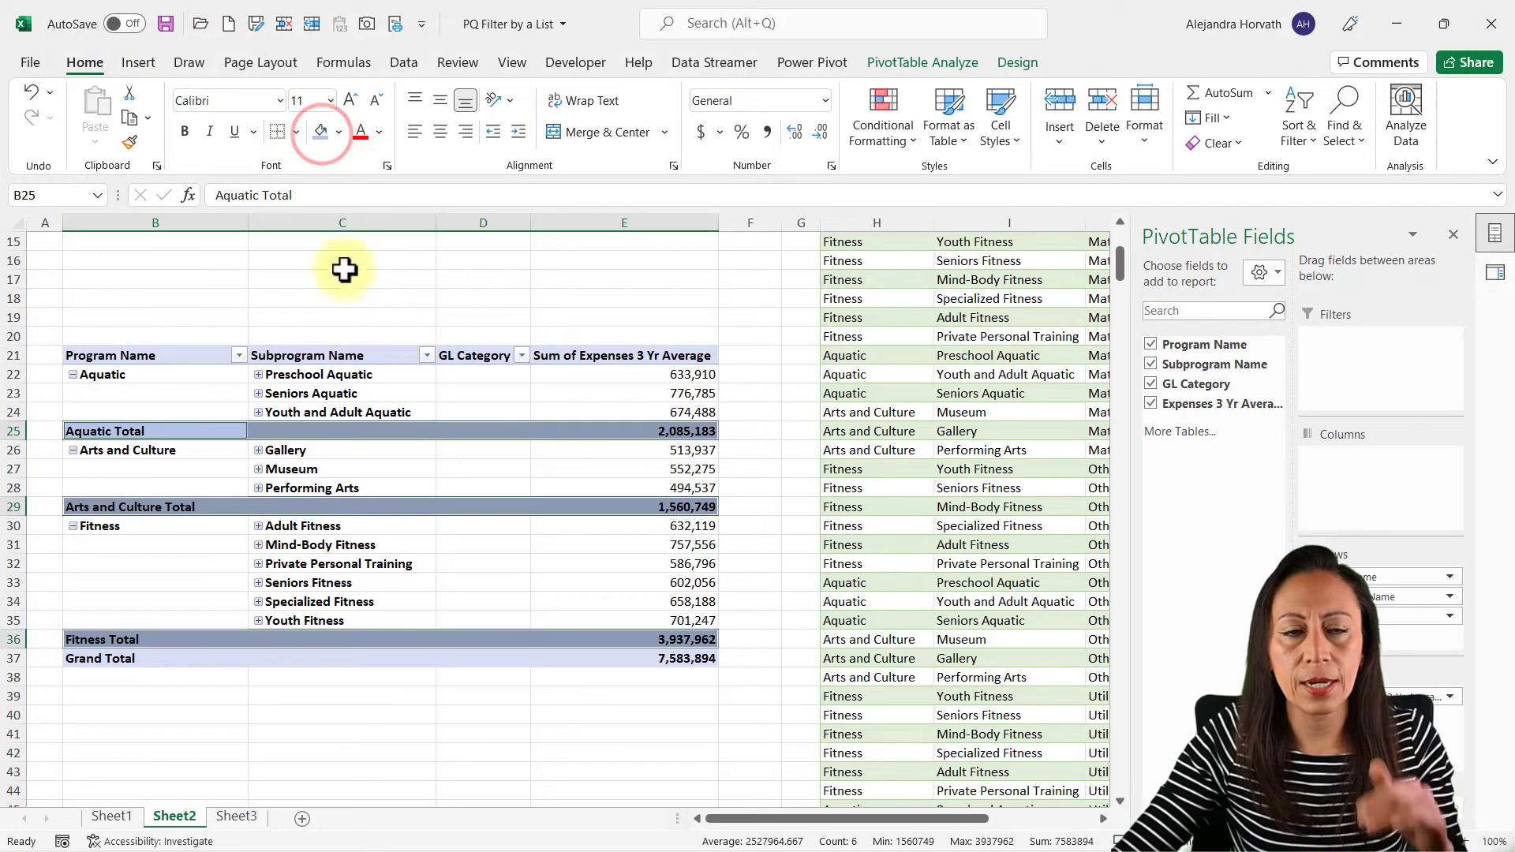
pyautogui.scroll(-2, 163, 404)
pyautogui.scroll(3, 167, 393)
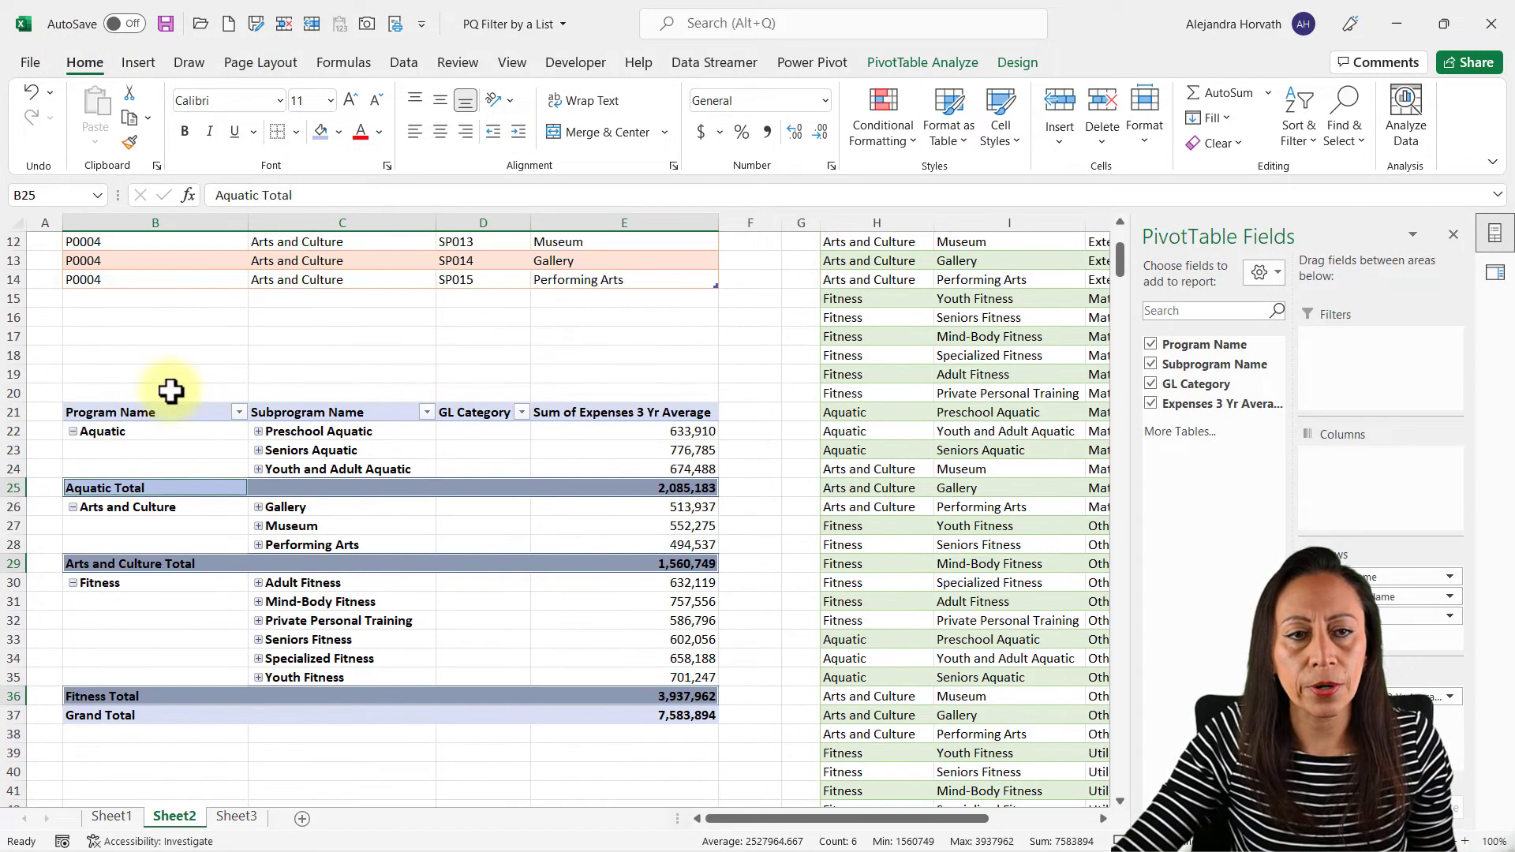
pyautogui.click(172, 450)
# Review the Fitness, Aquatic and Arts and Culture entries in the Programs table
pyautogui.scroll(1, 345, 367)
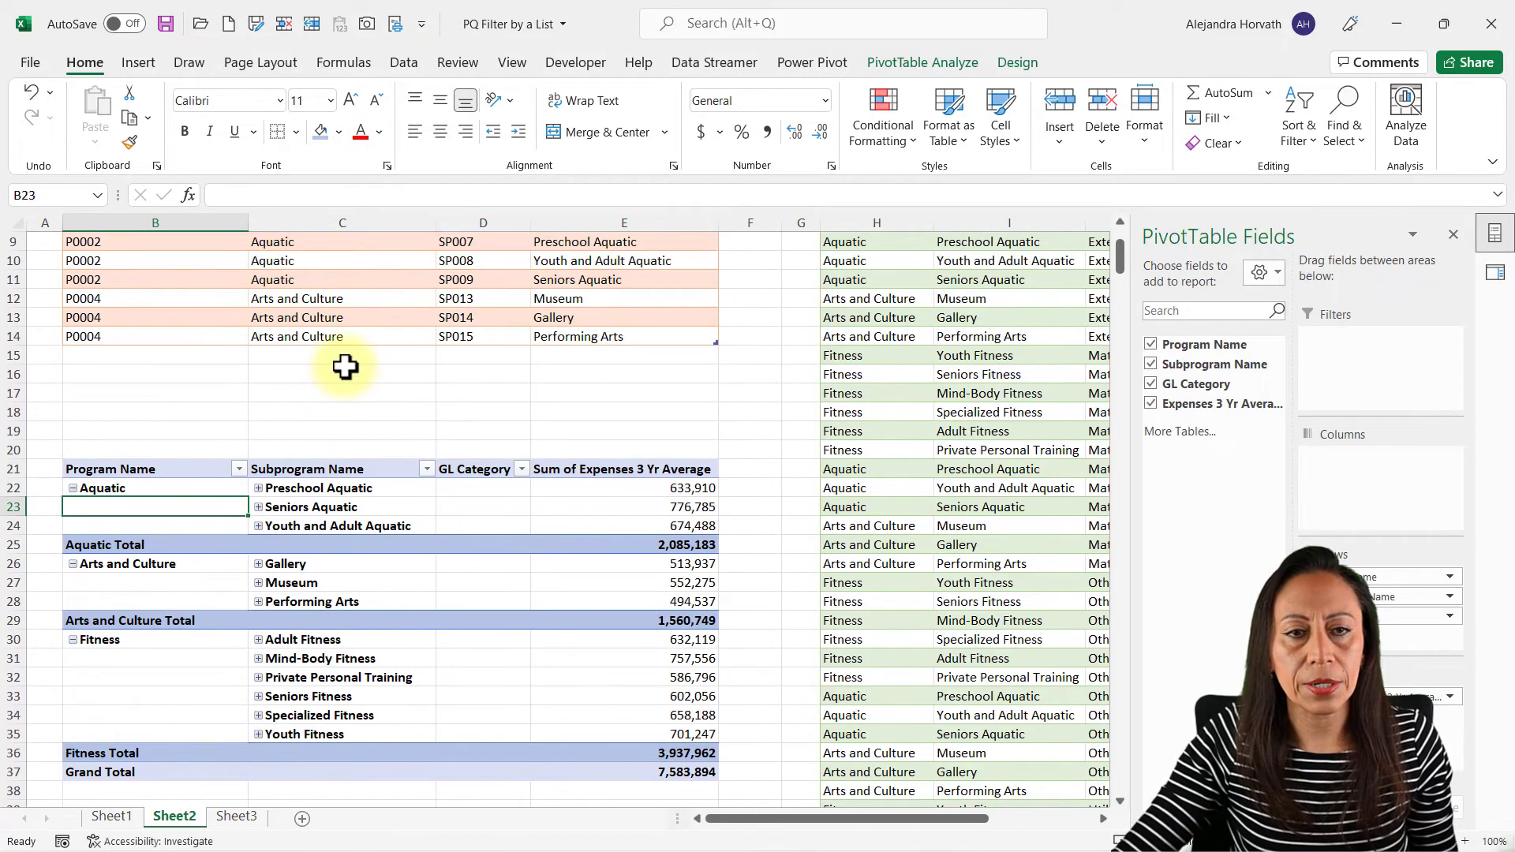
pyautogui.scroll(3, 345, 367)
pyautogui.click(269, 488)
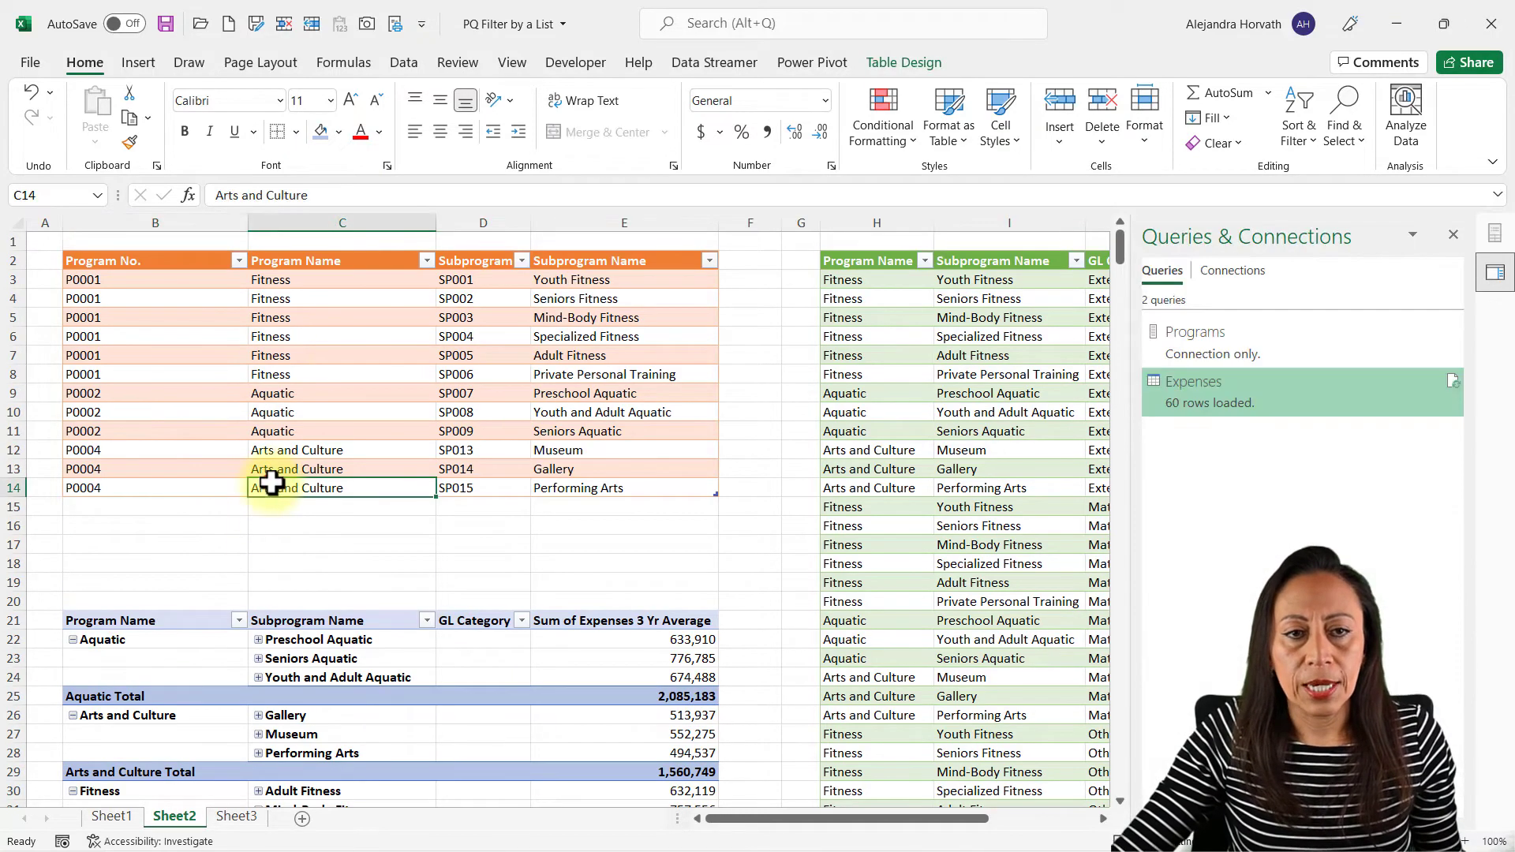
pyautogui.click(278, 278)
pyautogui.click(273, 392)
pyautogui.click(315, 467)
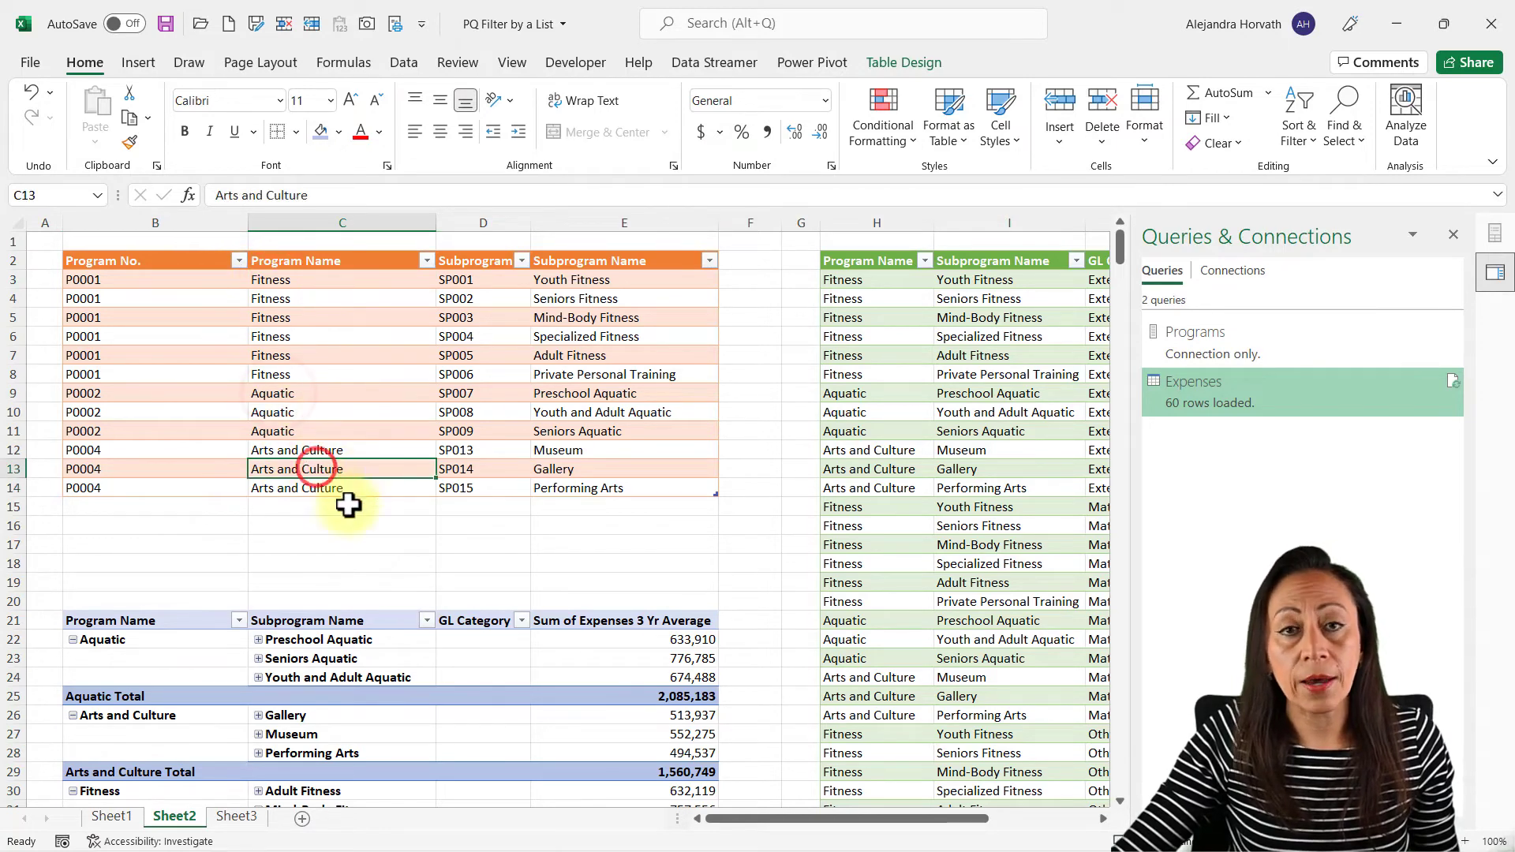
# Copy the three Recreation Centres rows from Sheet3 into the row below the Programs table
pyautogui.click(243, 817)
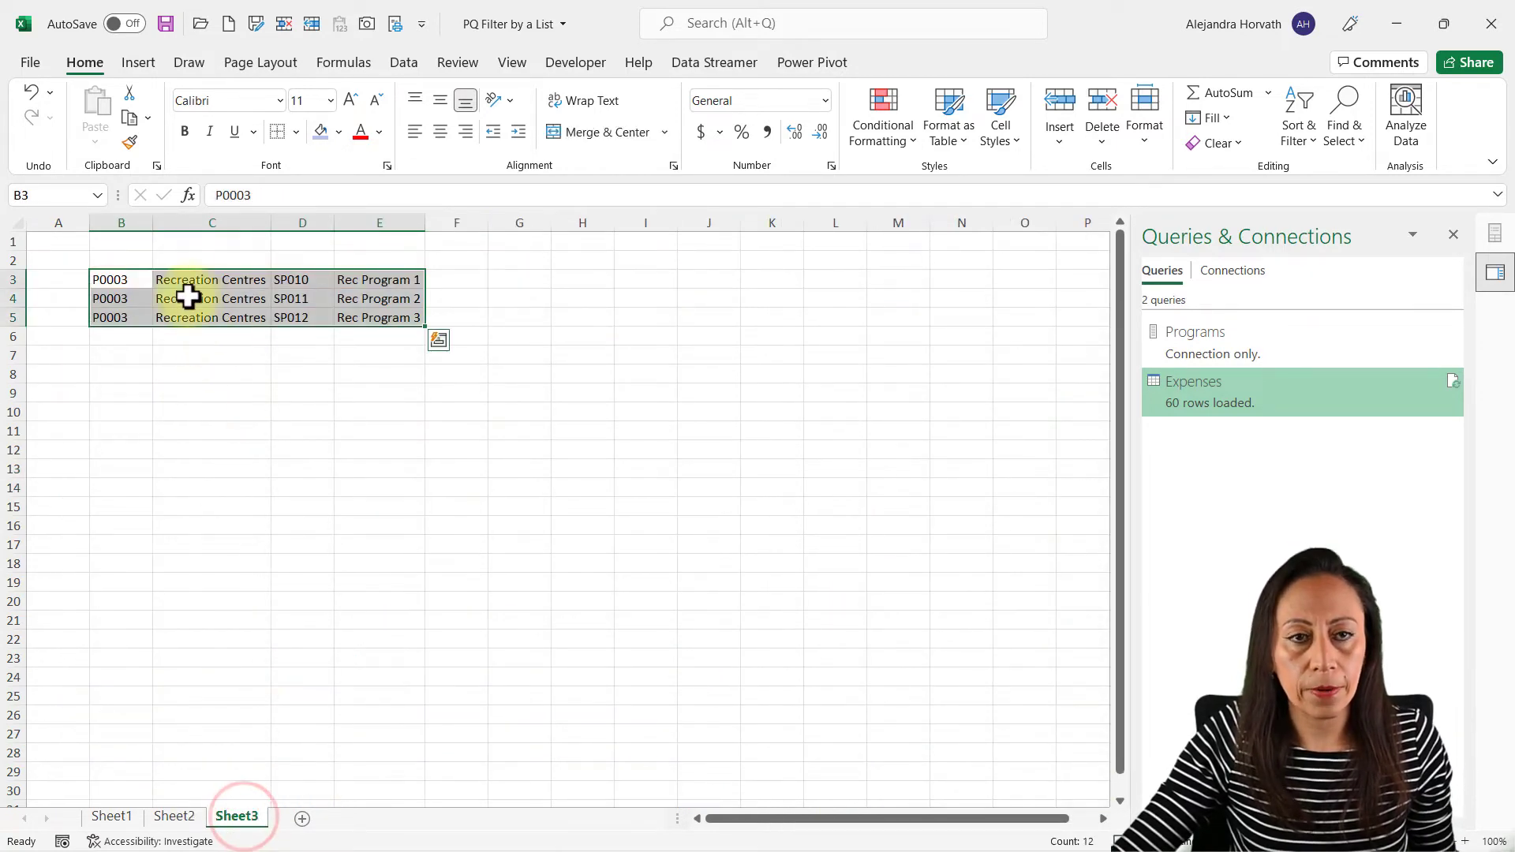
pyautogui.hotkey('ctrl', 'c')
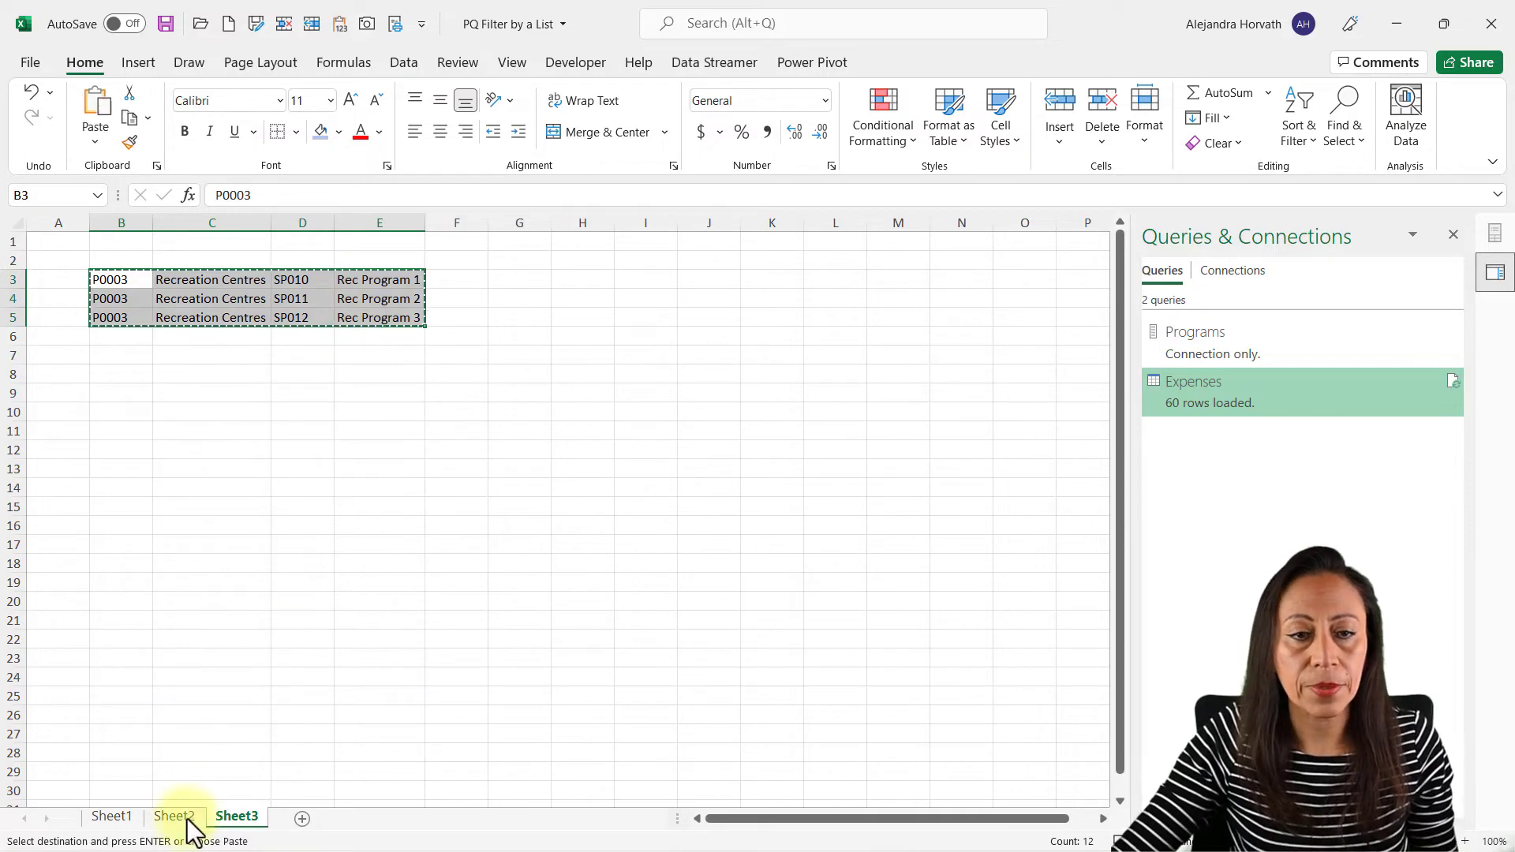
pyautogui.click(177, 818)
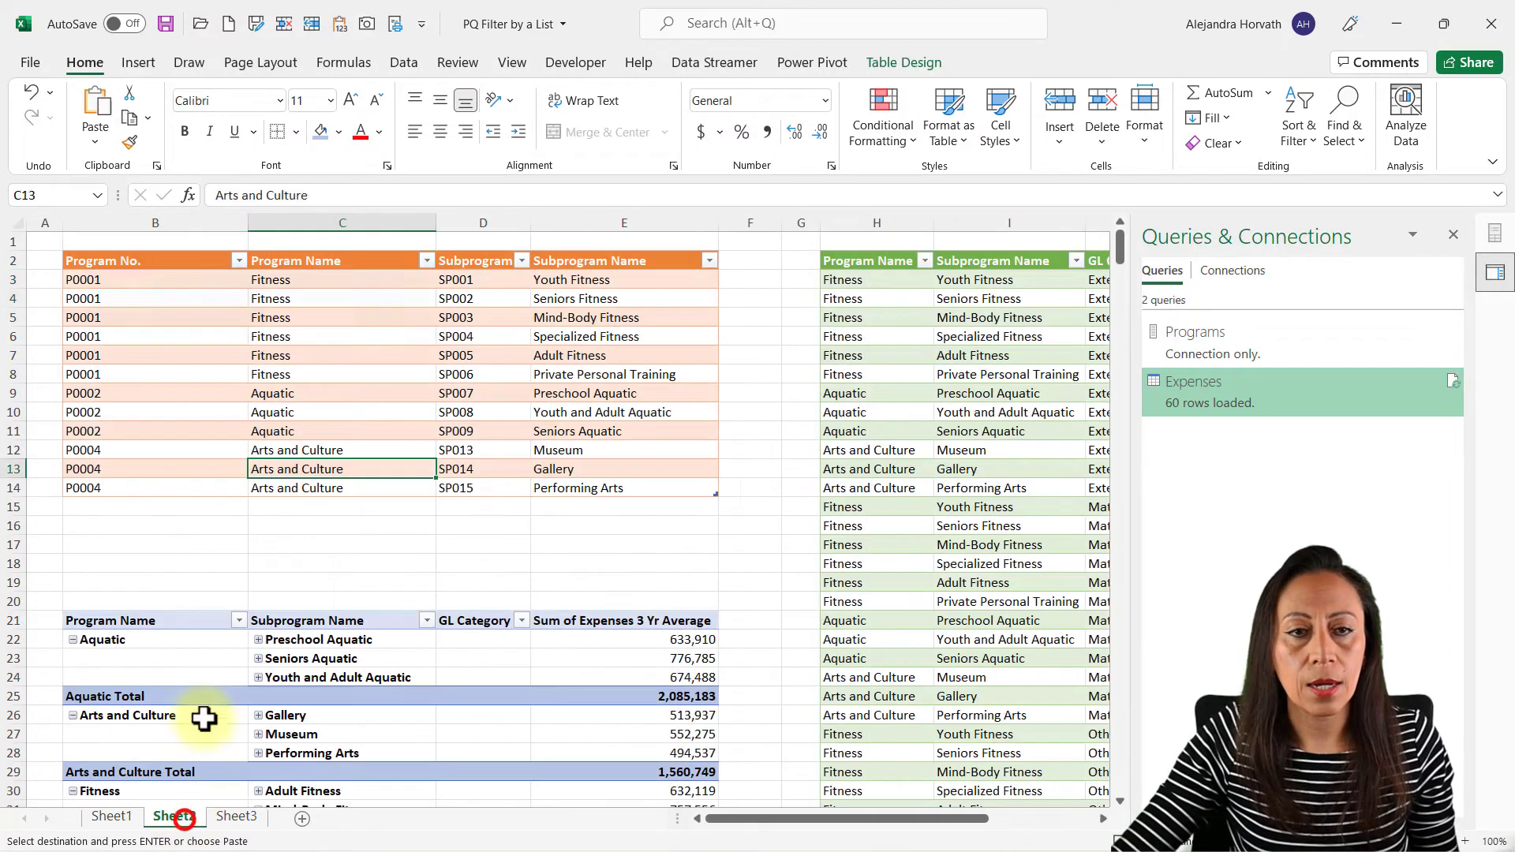
pyautogui.click(160, 502)
pyautogui.hotkey('ctrl', 'v')
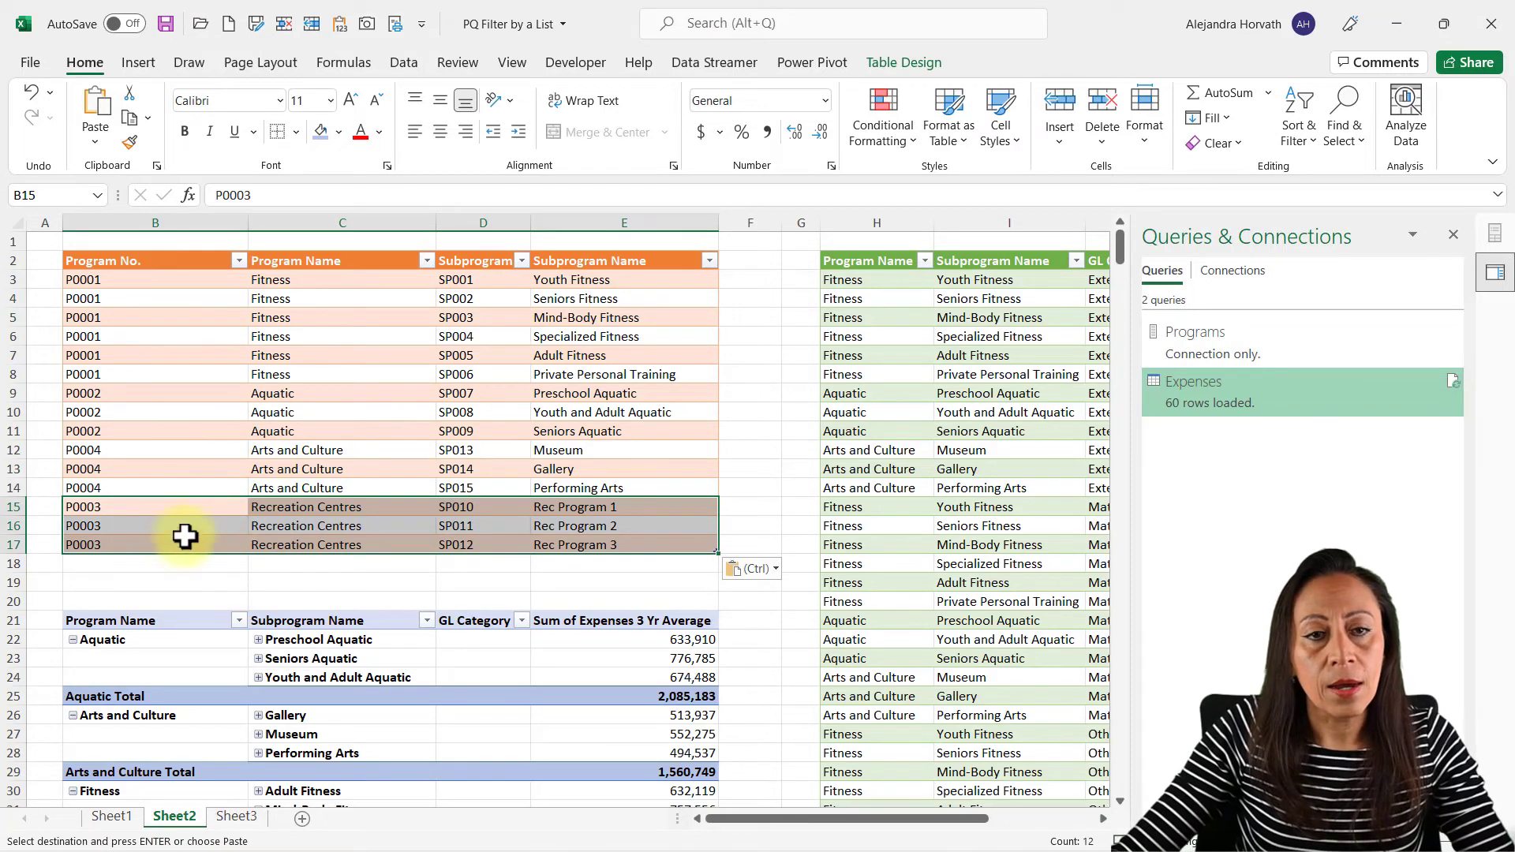
# Check the pasted Rec Program 1–3 rows and the Expenses table's program list
pyautogui.click(341, 507)
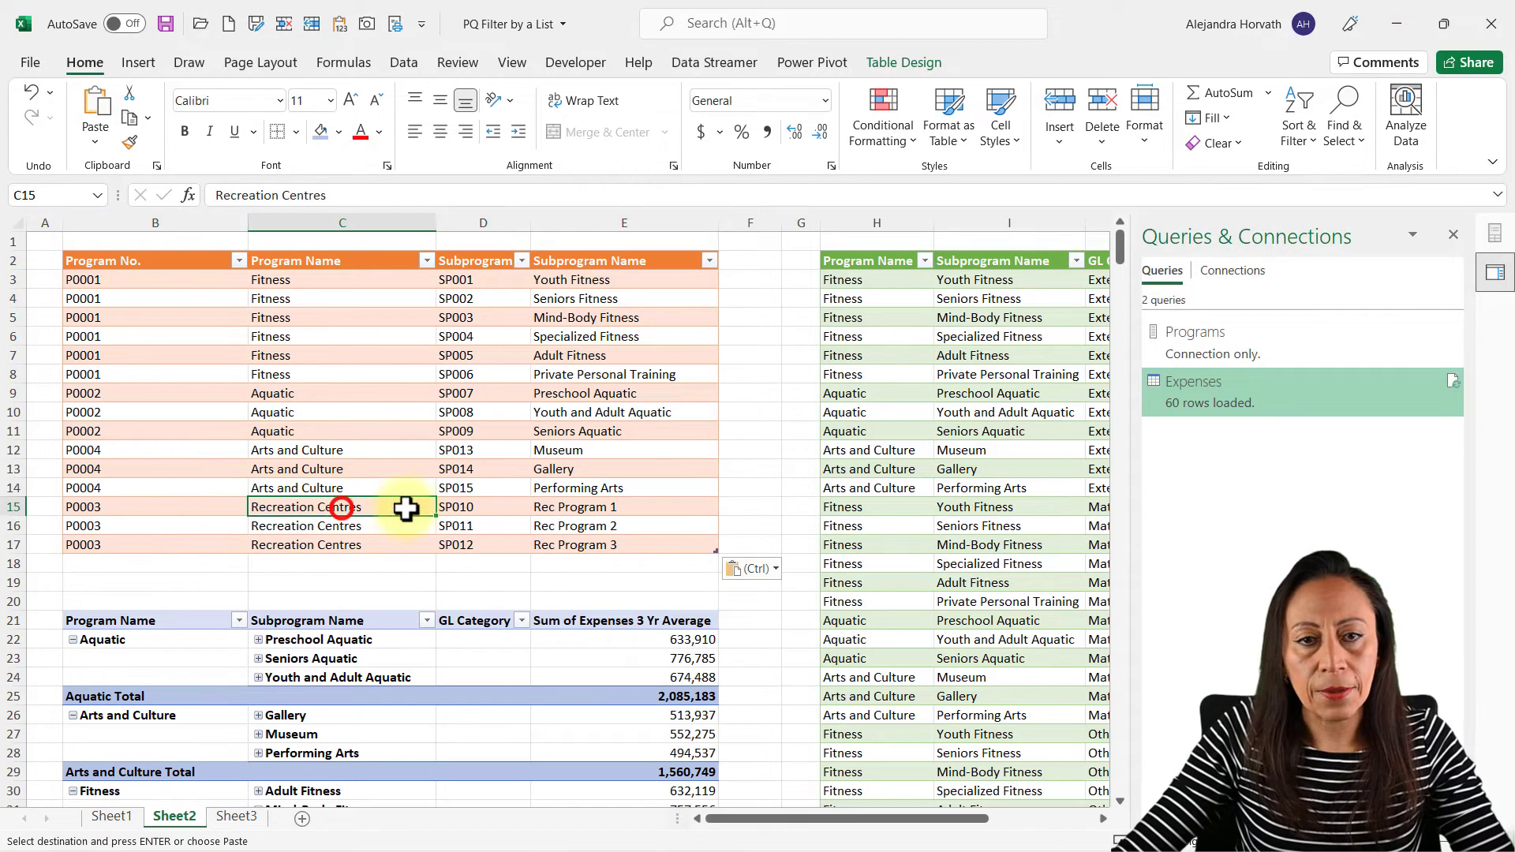
pyautogui.click(575, 507)
pyautogui.click(580, 522)
pyautogui.click(582, 544)
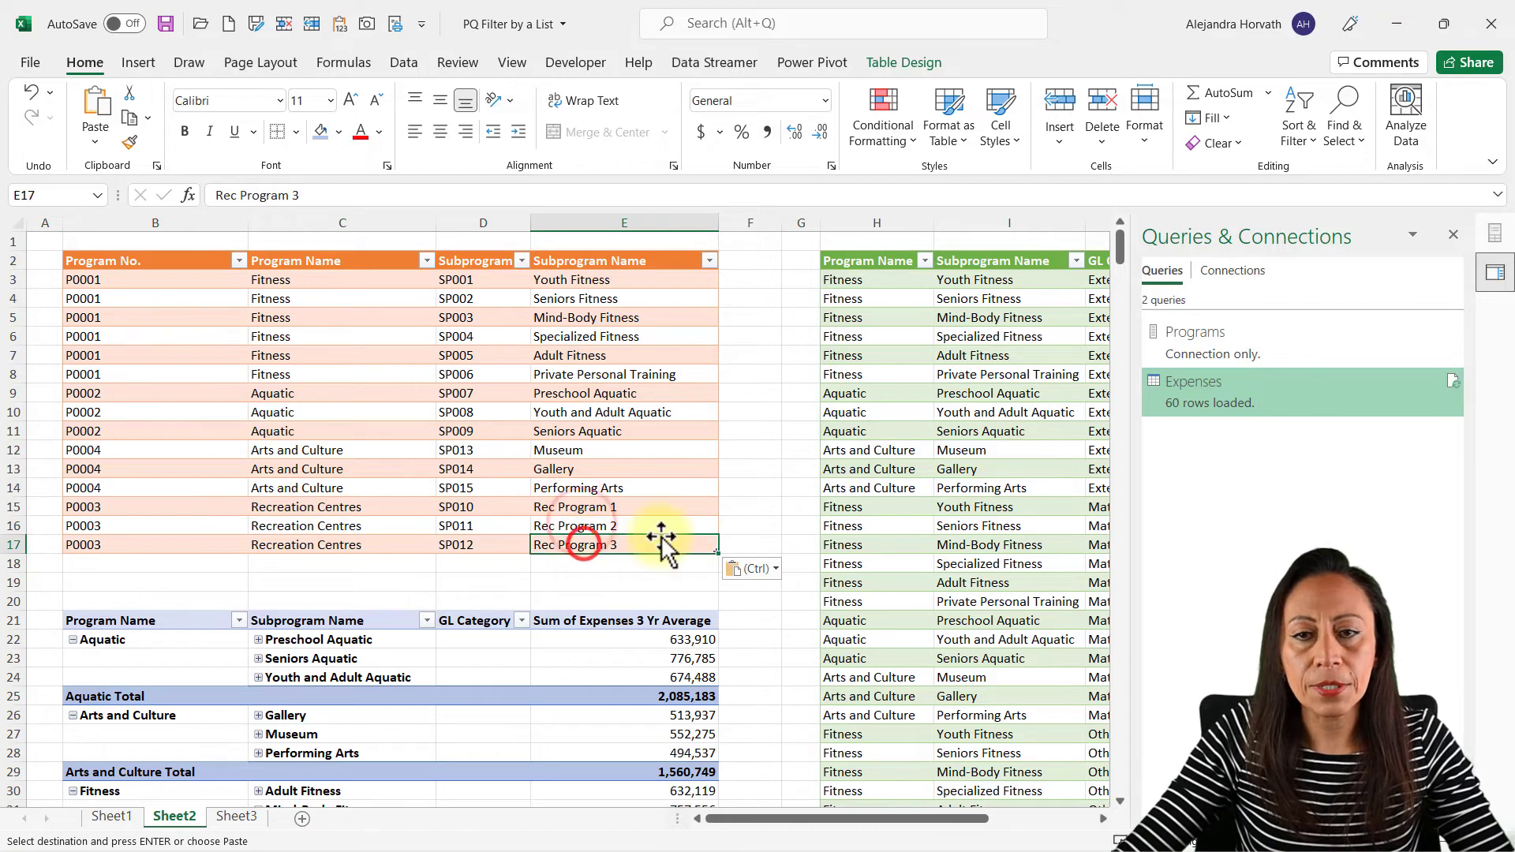
pyautogui.click(925, 261)
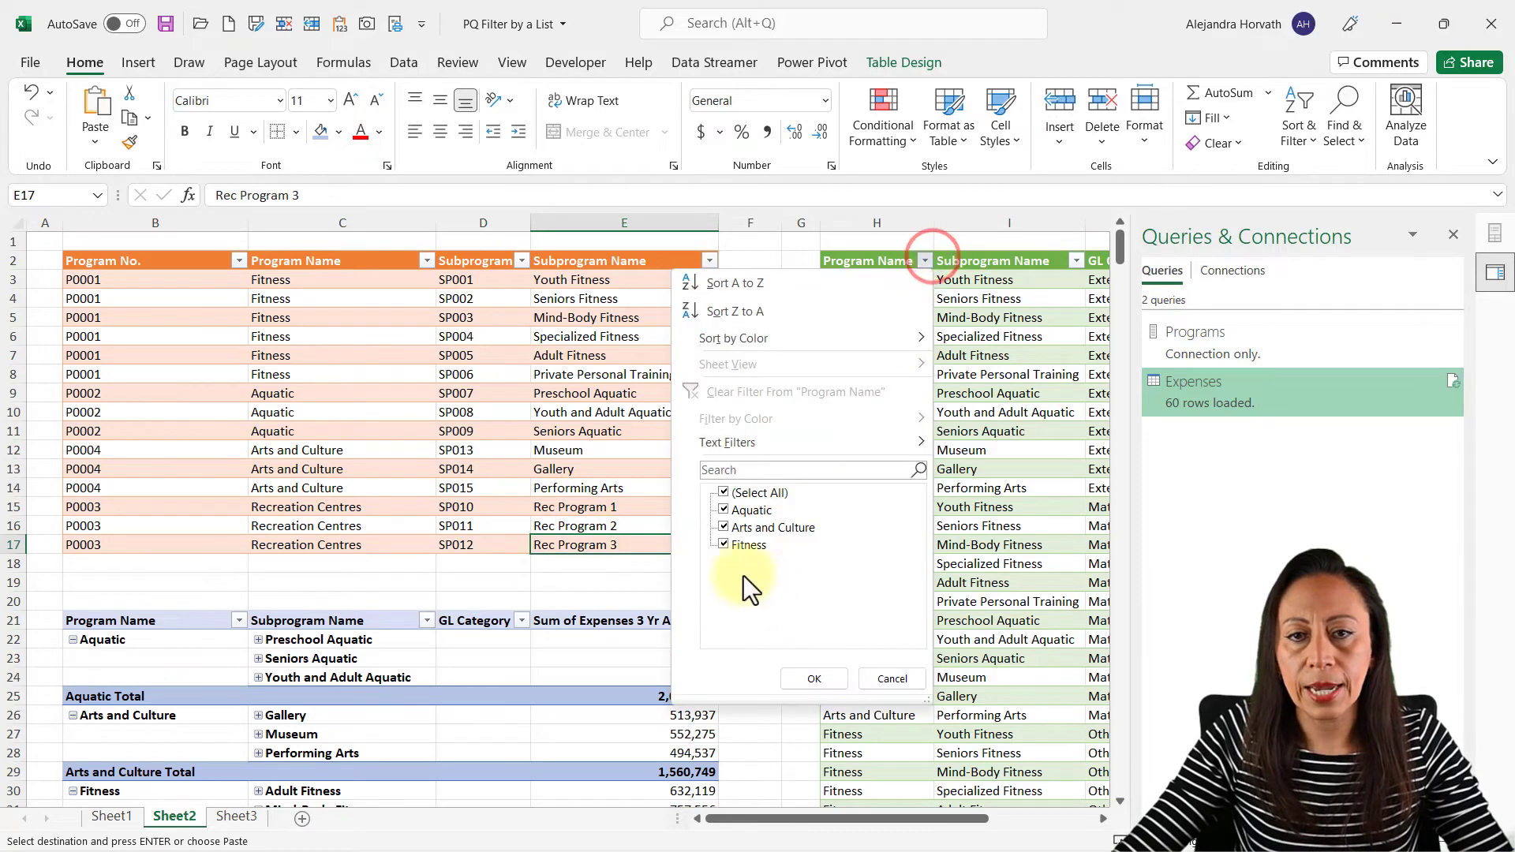
# Check the PivotTable's program list, then Refresh All queries and the PivotTable
pyautogui.click(546, 587)
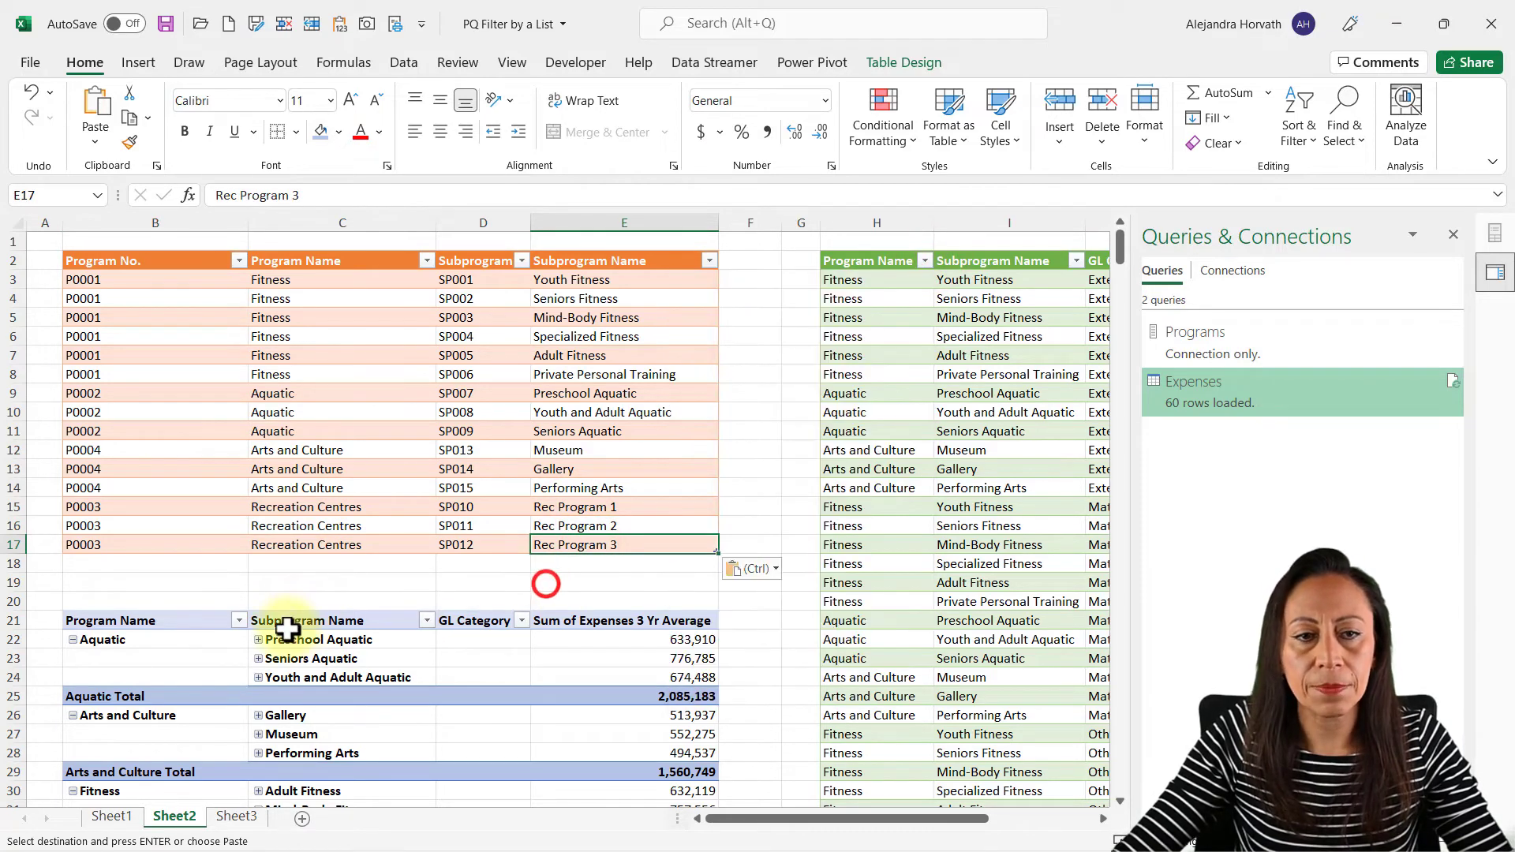
pyautogui.click(239, 620)
pyautogui.click(366, 581)
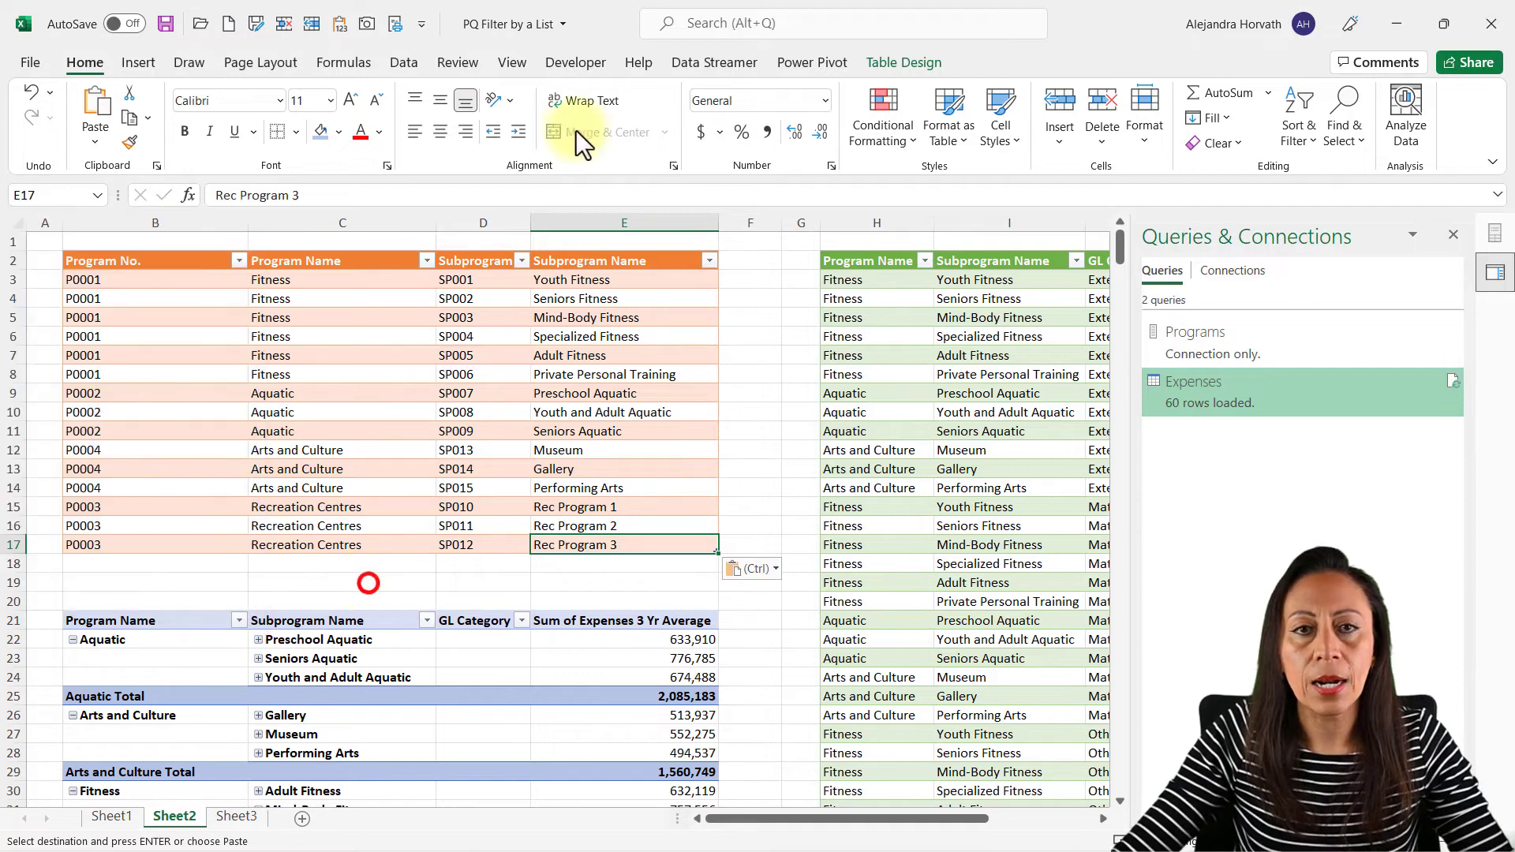
pyautogui.click(404, 64)
pyautogui.click(357, 128)
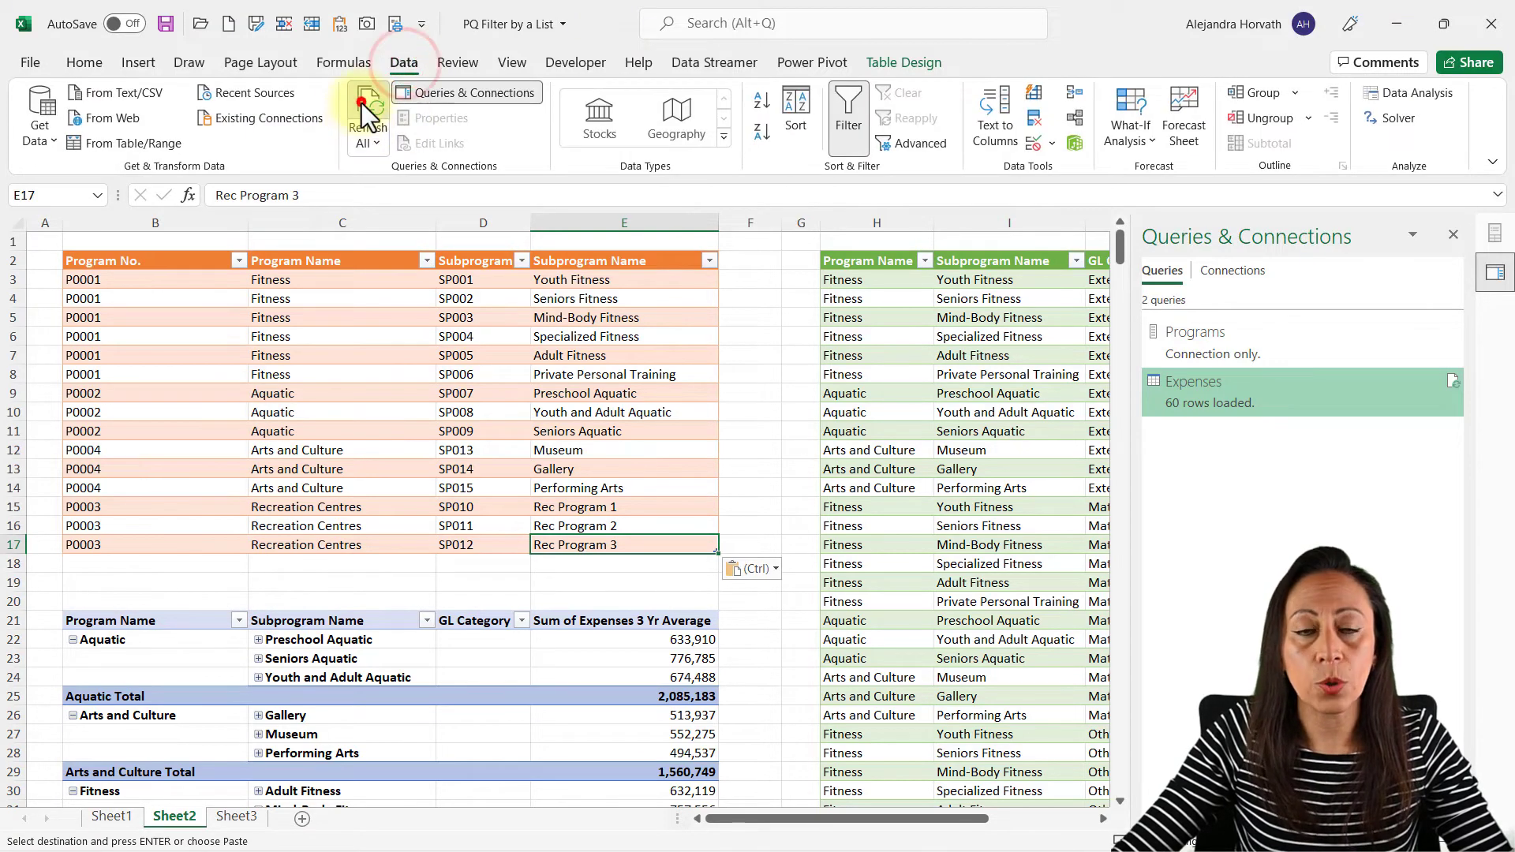
# Recheck the Expenses program list and refresh again to load 75 rows including Rec Program 1–3
pyautogui.click(932, 261)
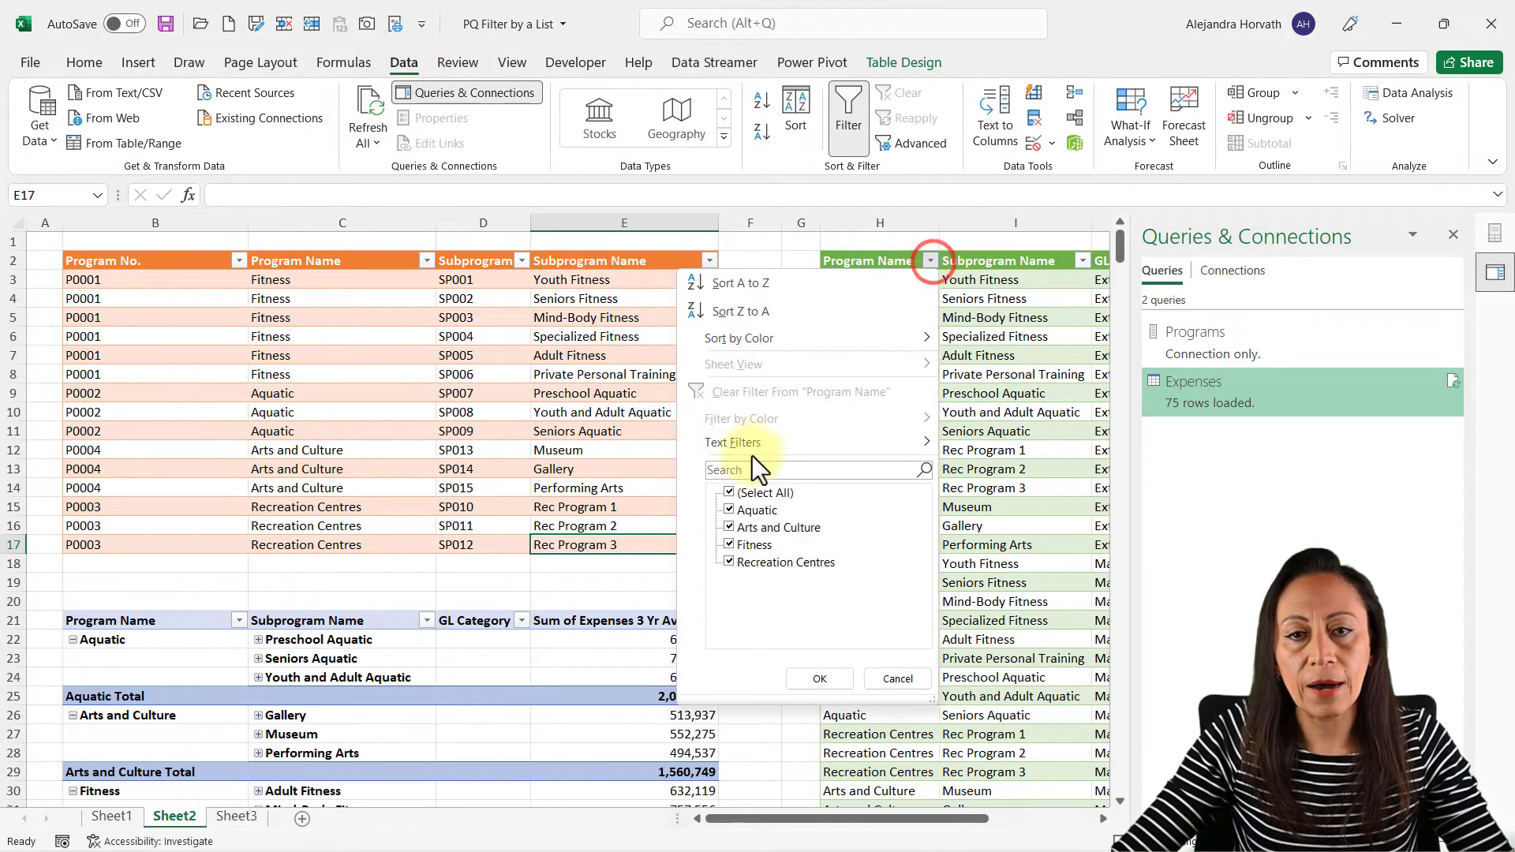
pyautogui.click(430, 548)
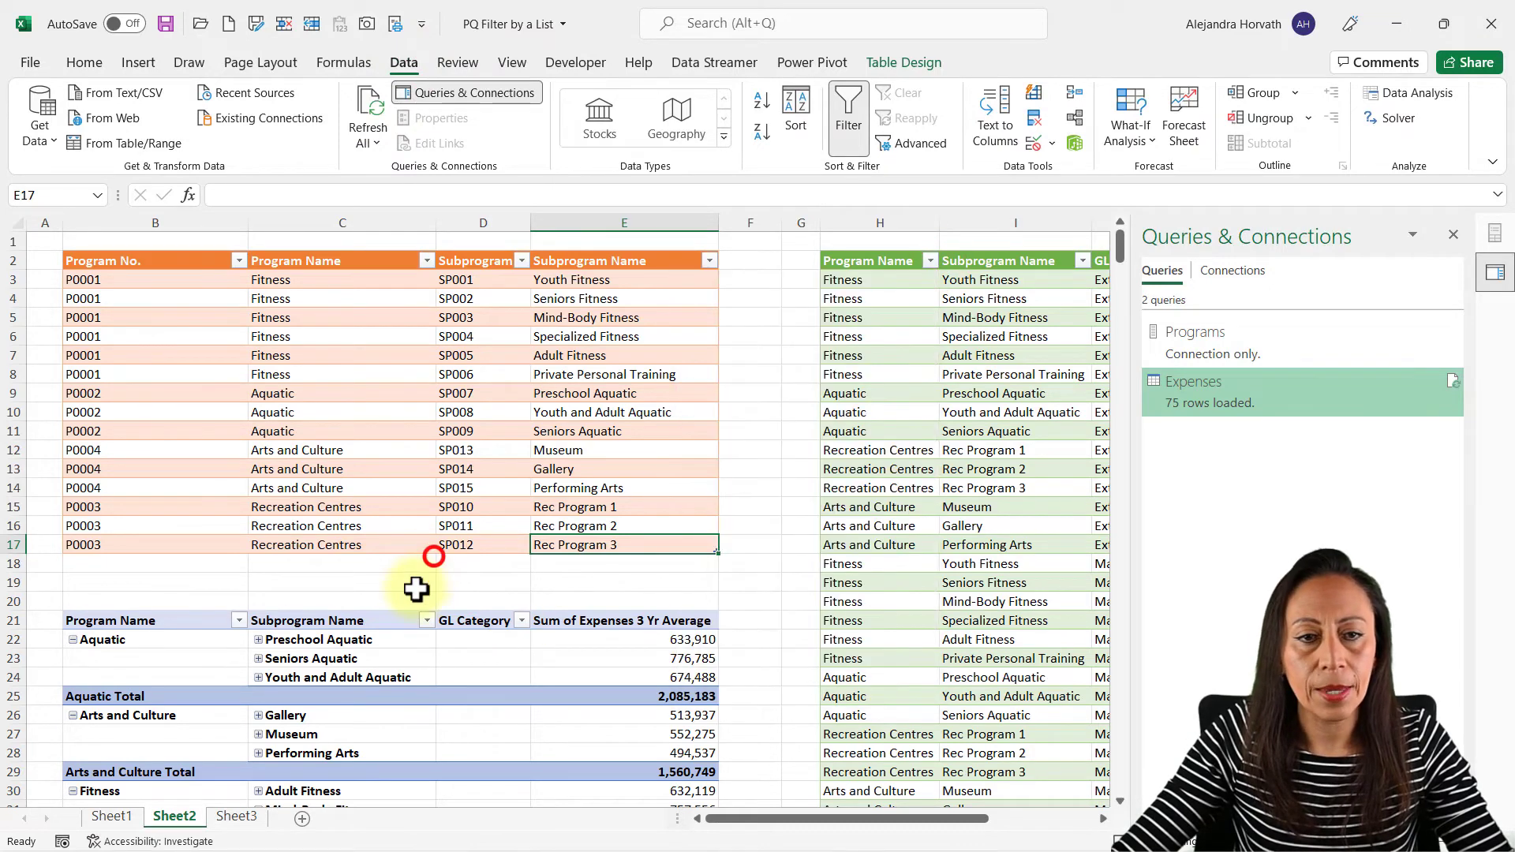
pyautogui.scroll(-4, 419, 616)
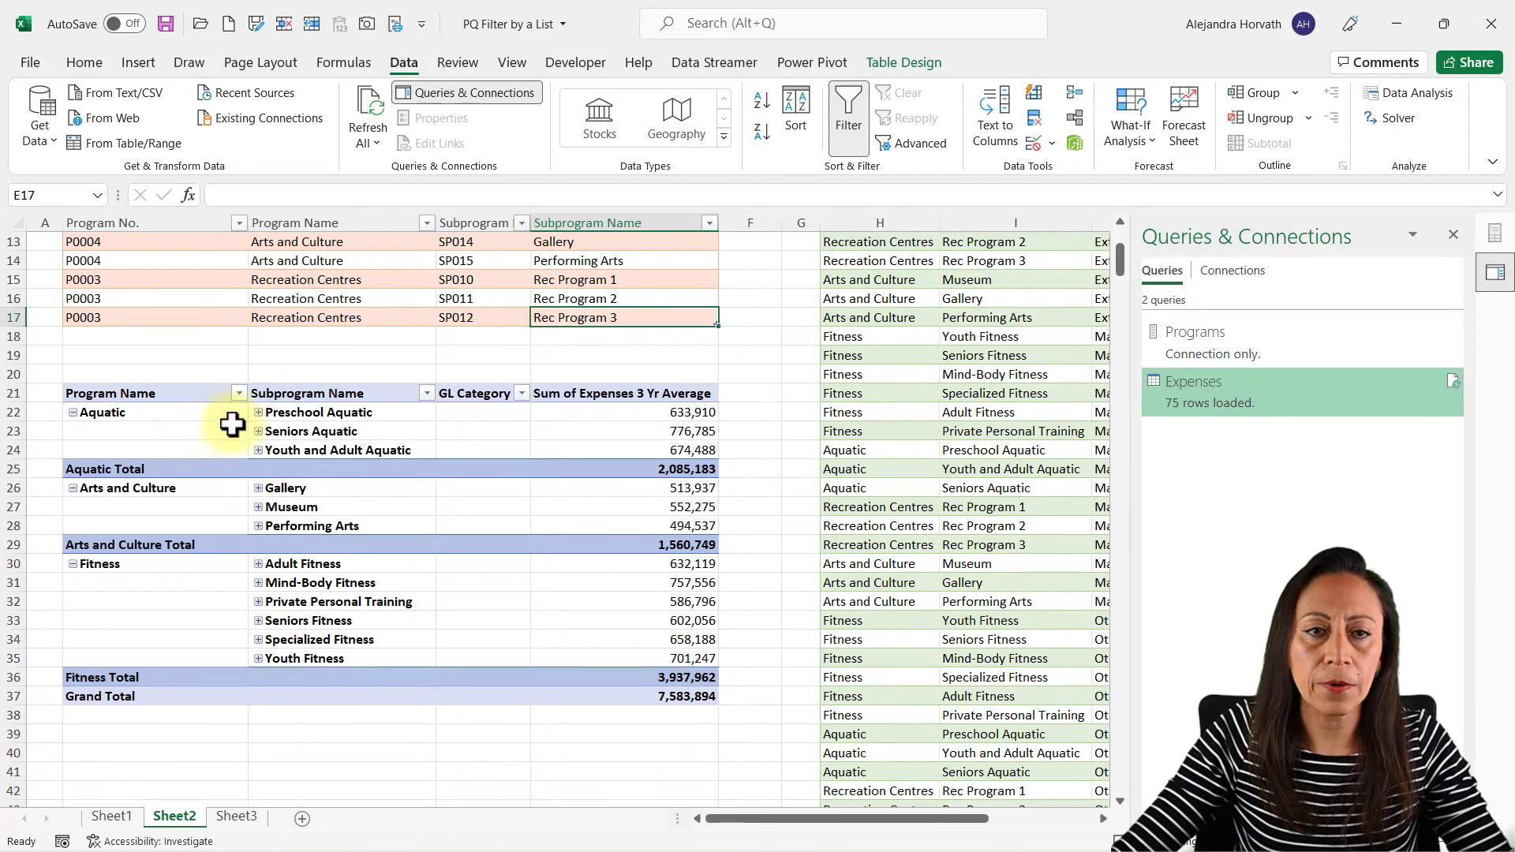
pyautogui.click(367, 106)
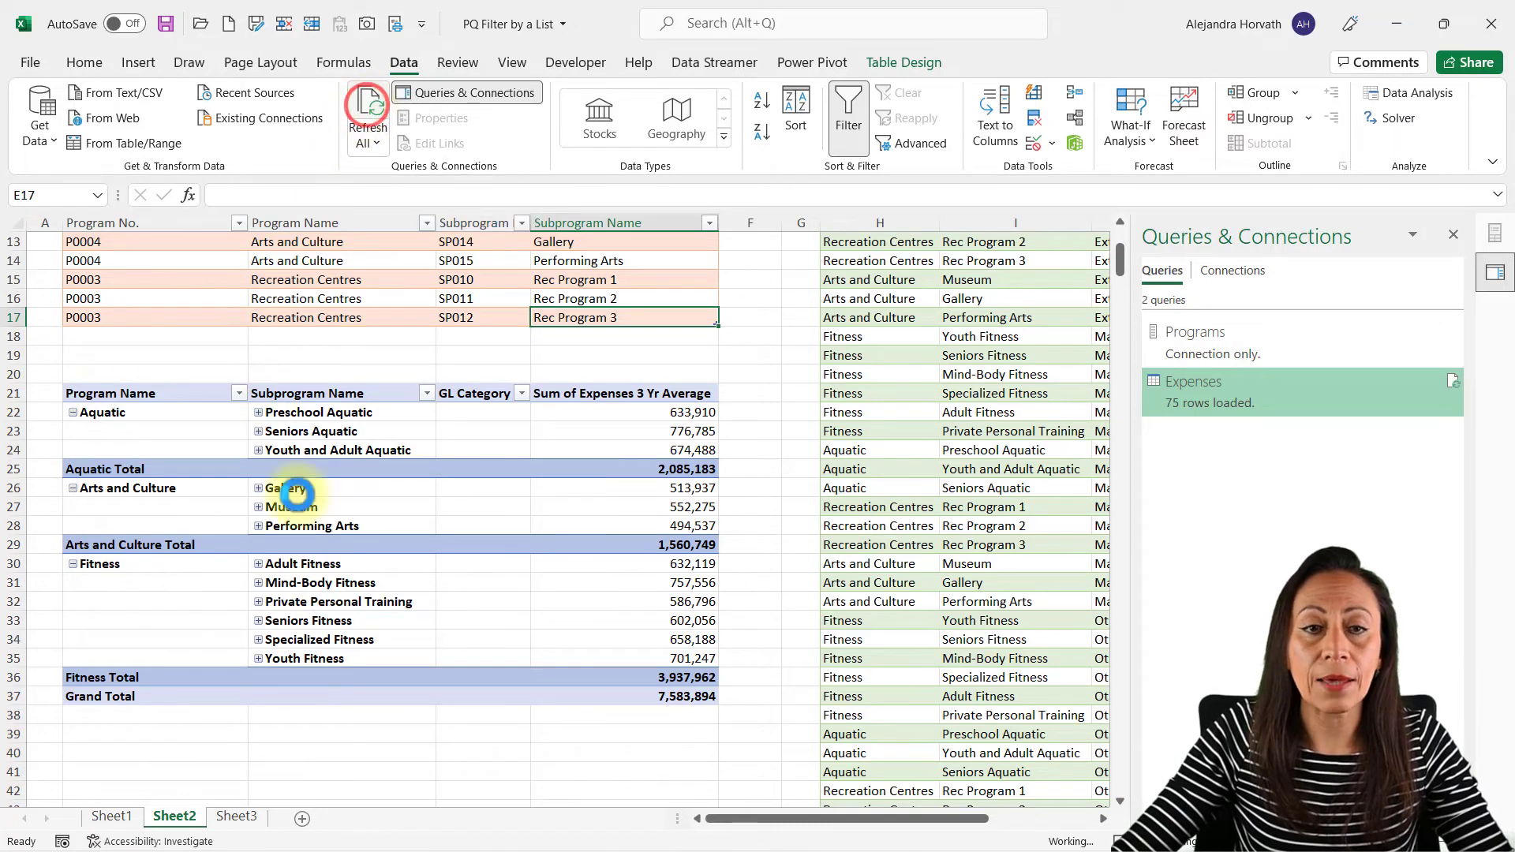
# Review the new Recreation Centres section (Rec Program 1 Total 691,123), then run Refresh All again
pyautogui.scroll(-4, 296, 612)
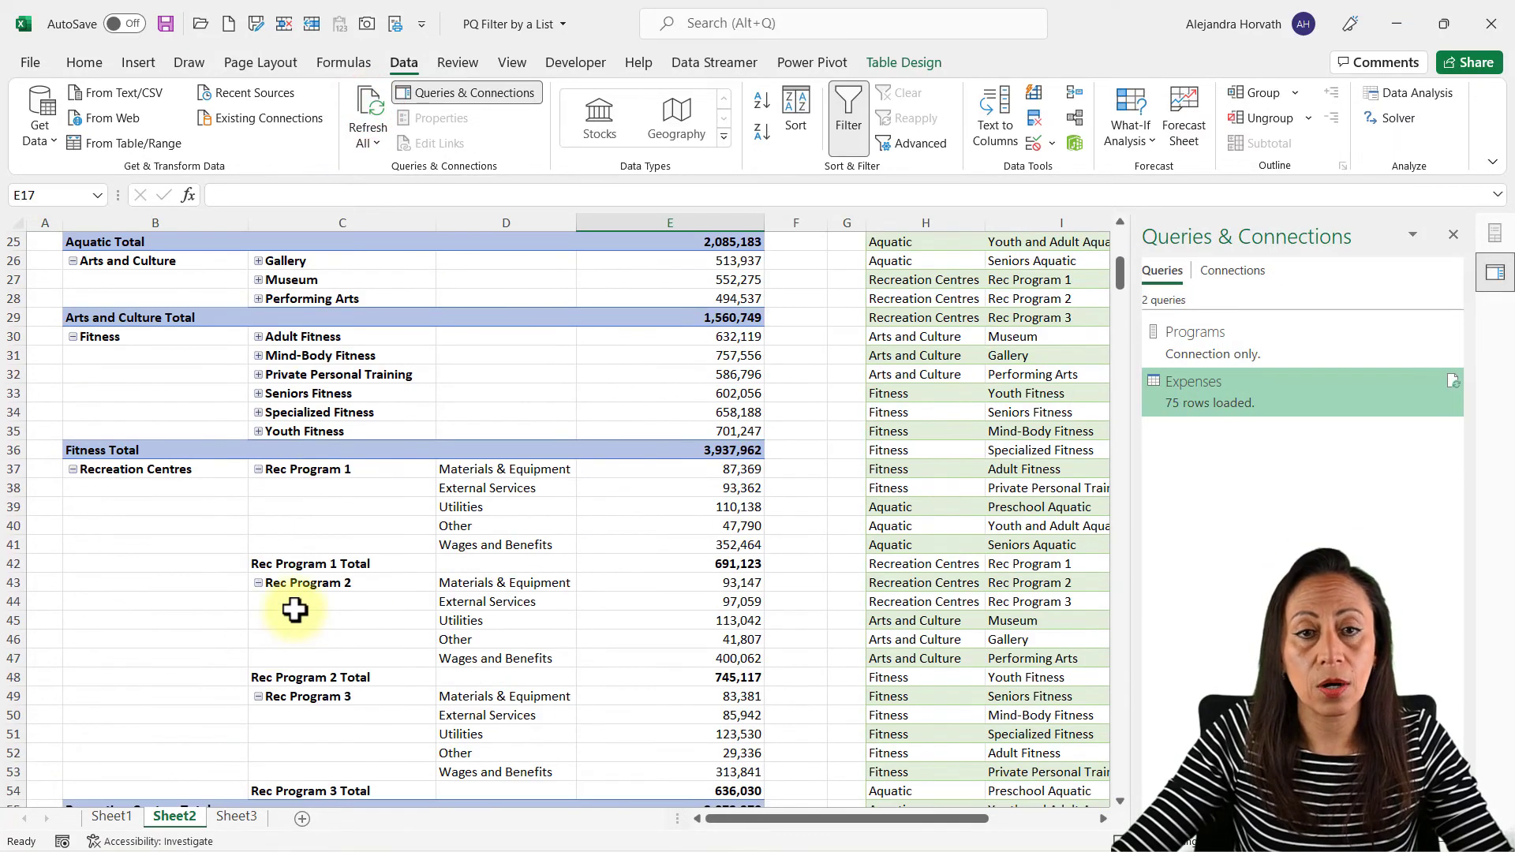
pyautogui.scroll(-4, 296, 610)
pyautogui.scroll(11, 301, 598)
pyautogui.scroll(-3, 317, 588)
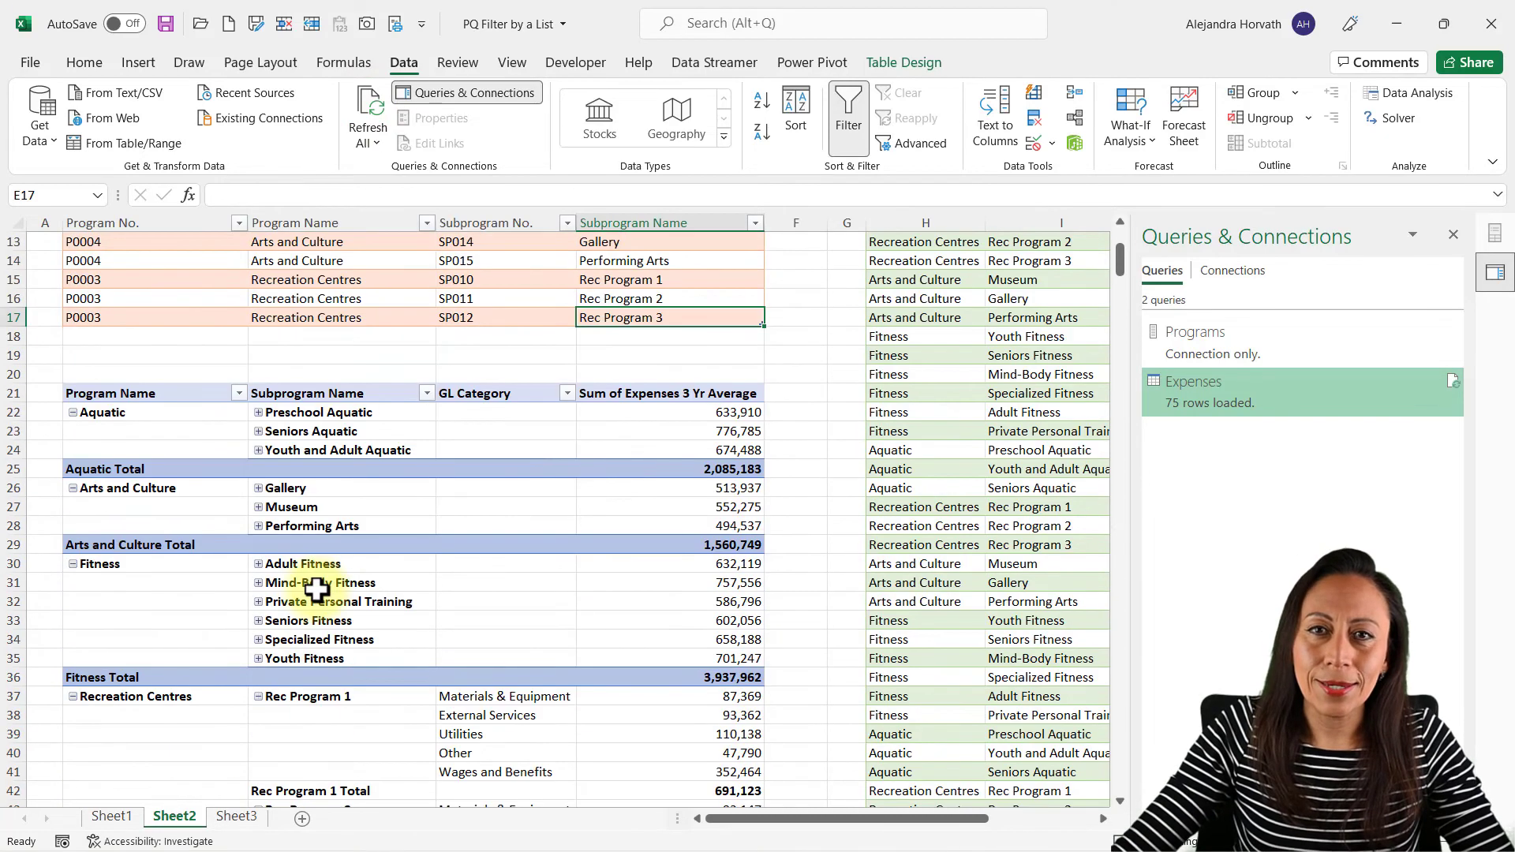
pyautogui.scroll(-2, 317, 589)
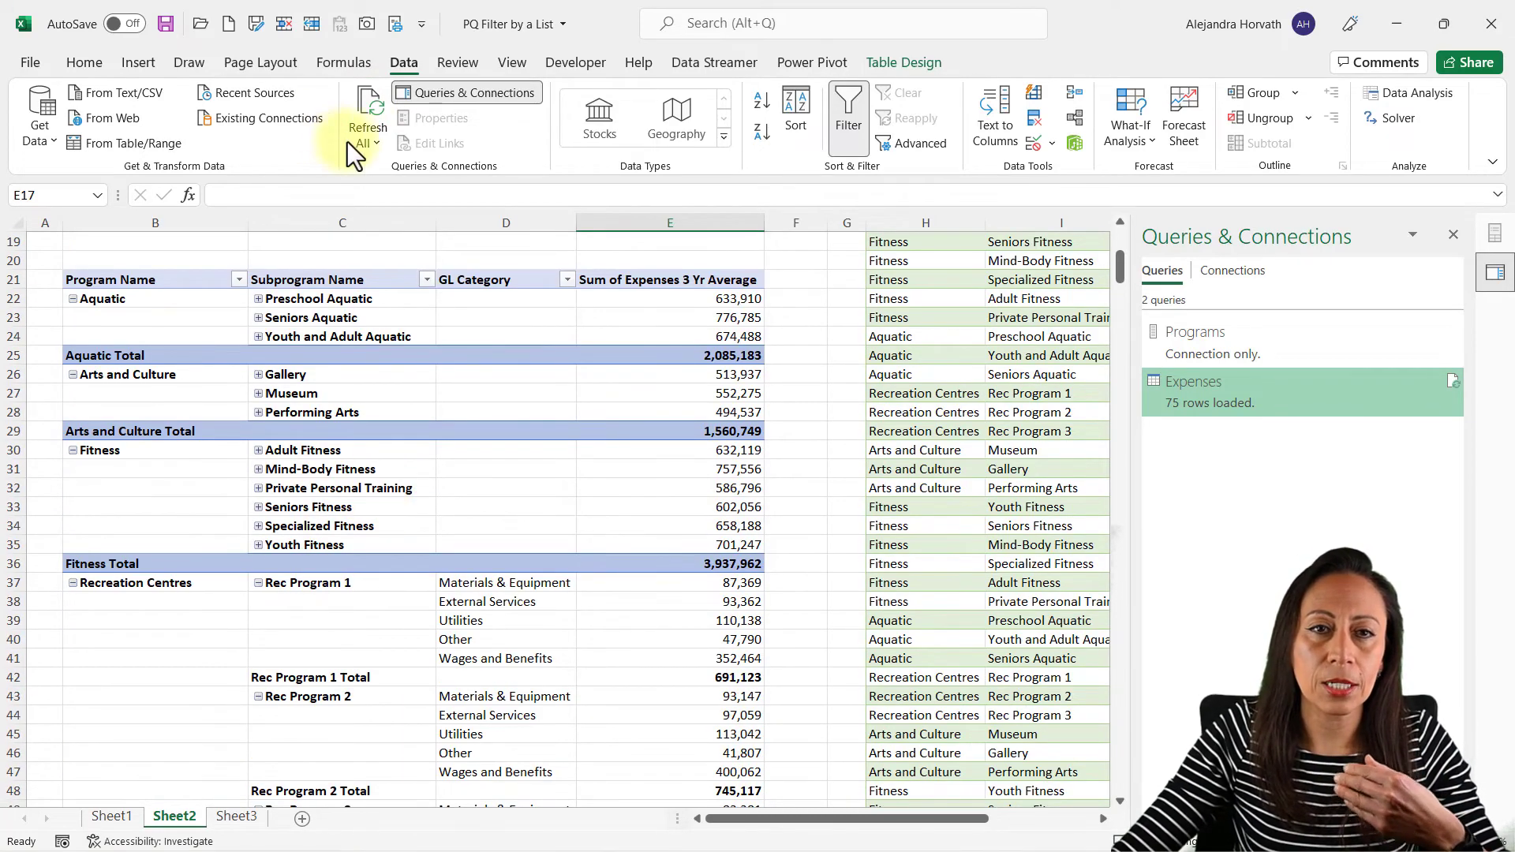
pyautogui.click(374, 109)
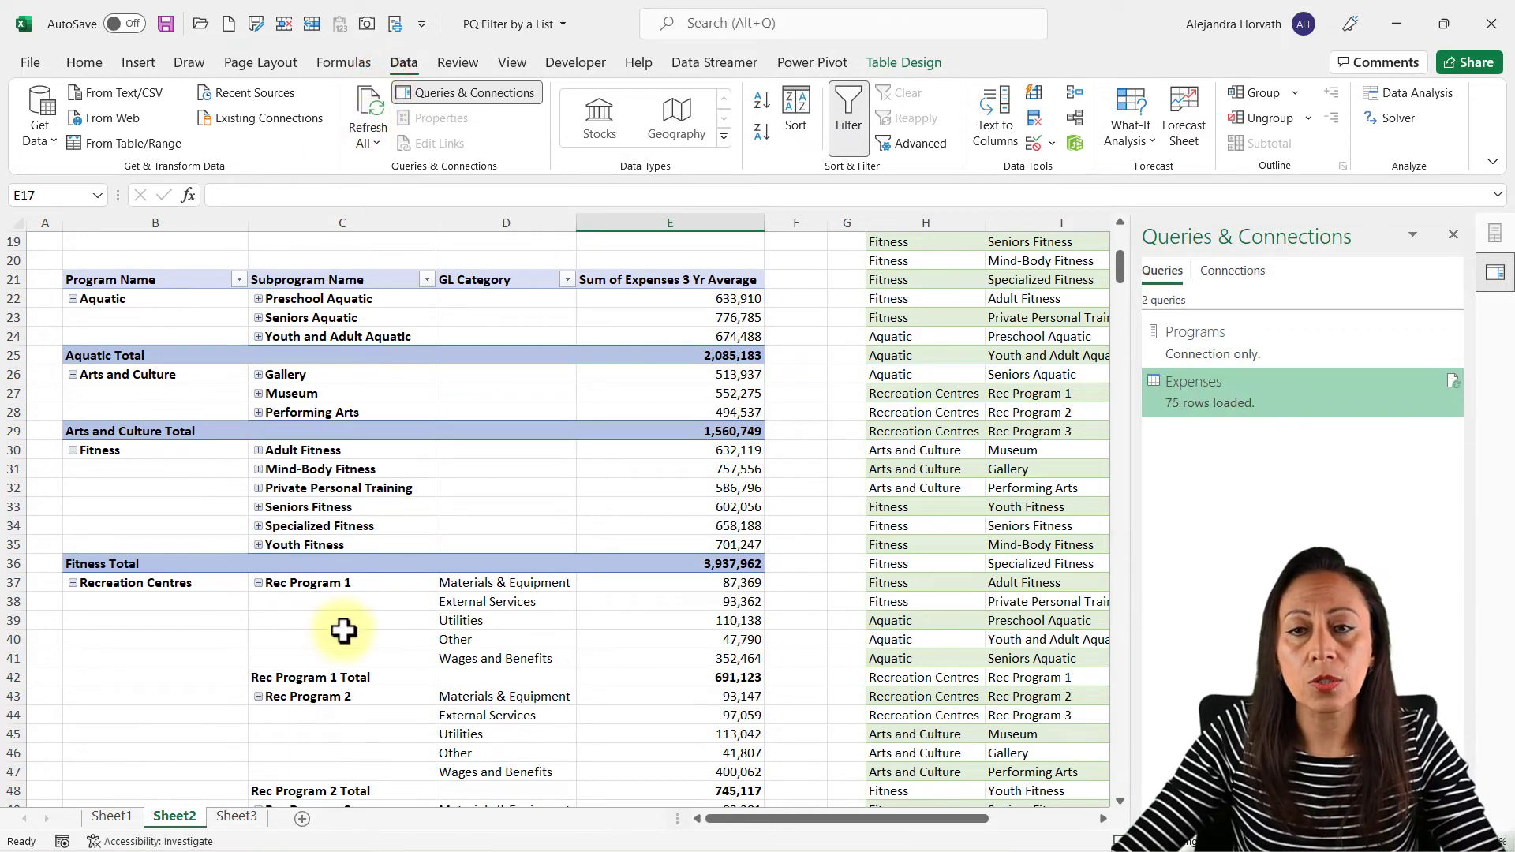
# Uncheck Enable background refresh on the Usage tab of the Expenses query's properties
pyautogui.click(1213, 385)
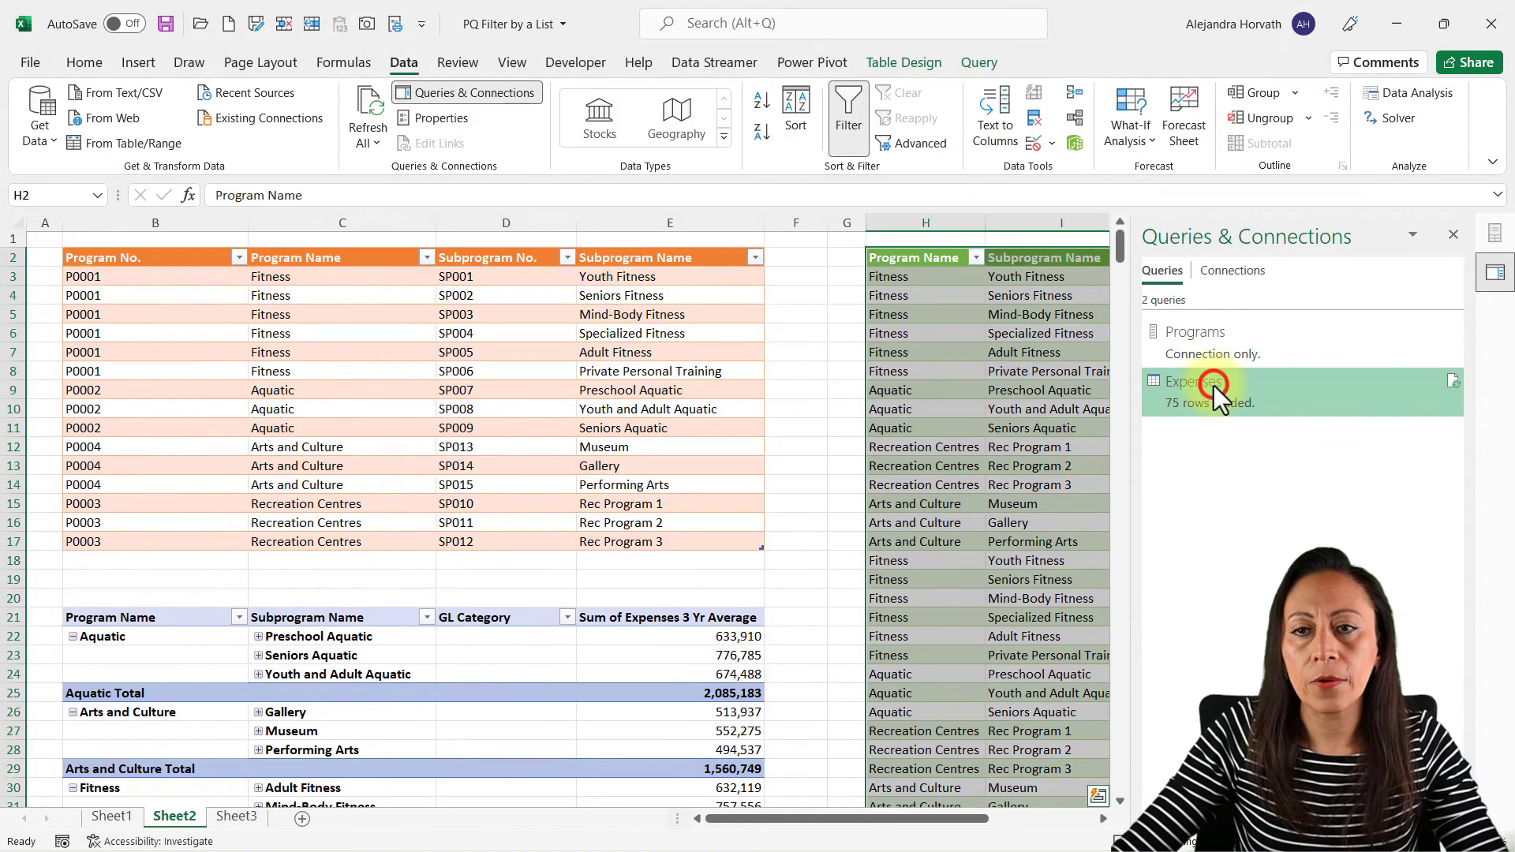
pyautogui.rightClick(1213, 385)
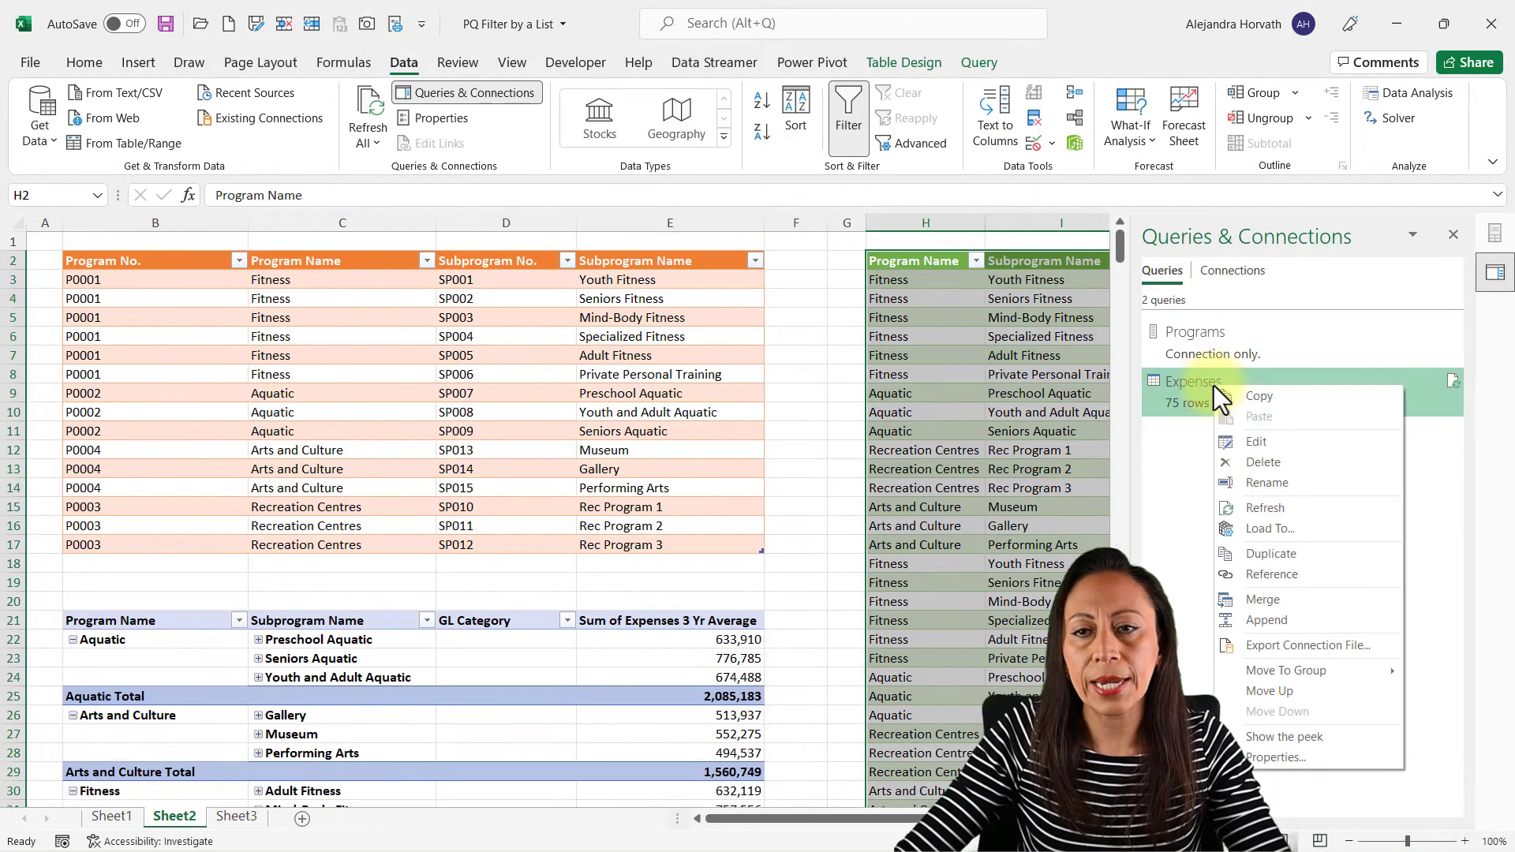
pyautogui.click(1274, 758)
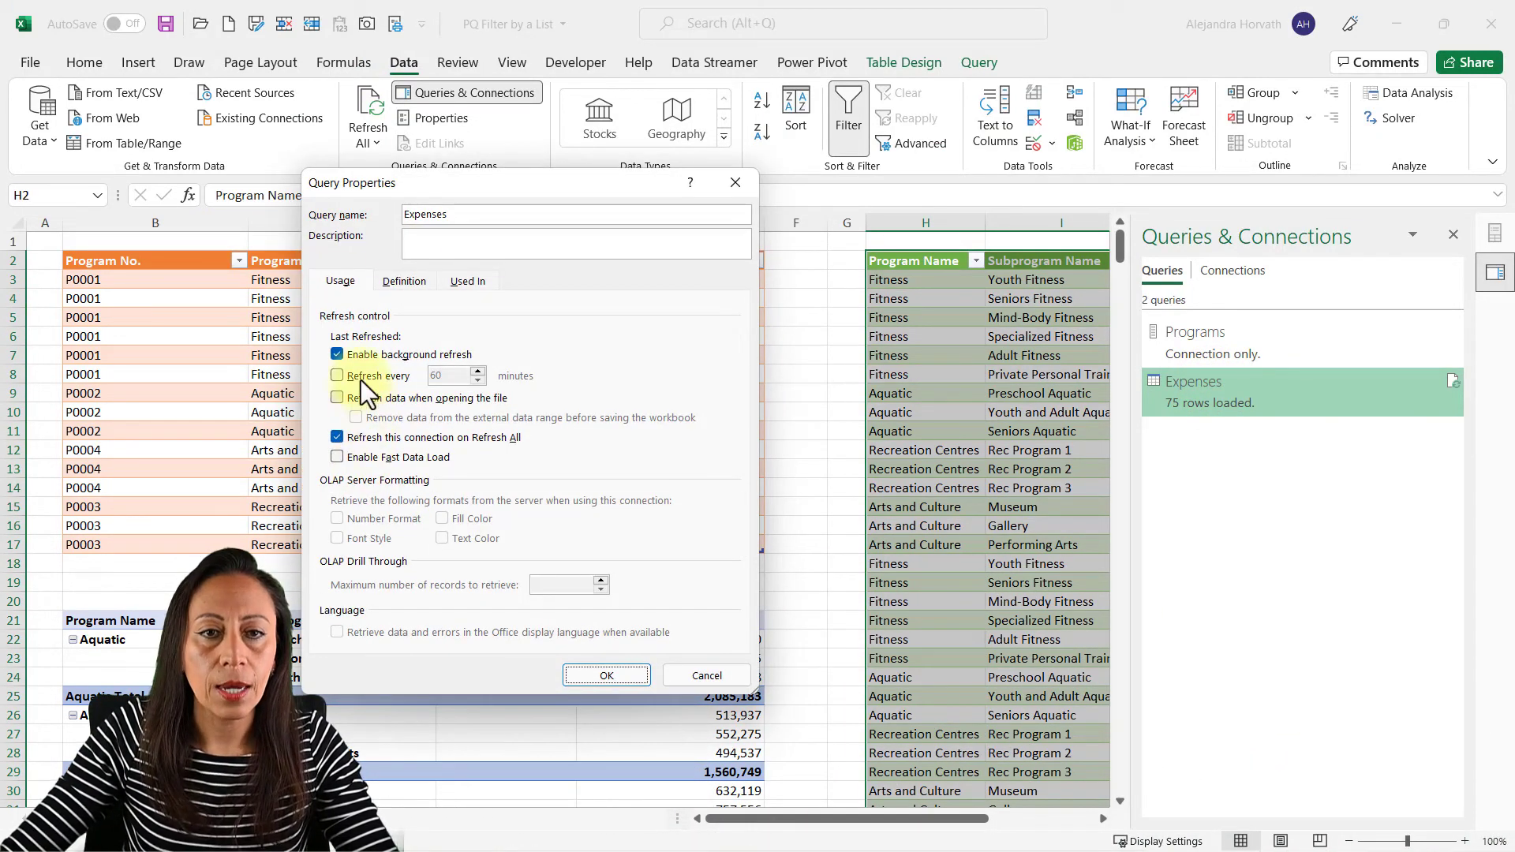
pyautogui.click(336, 284)
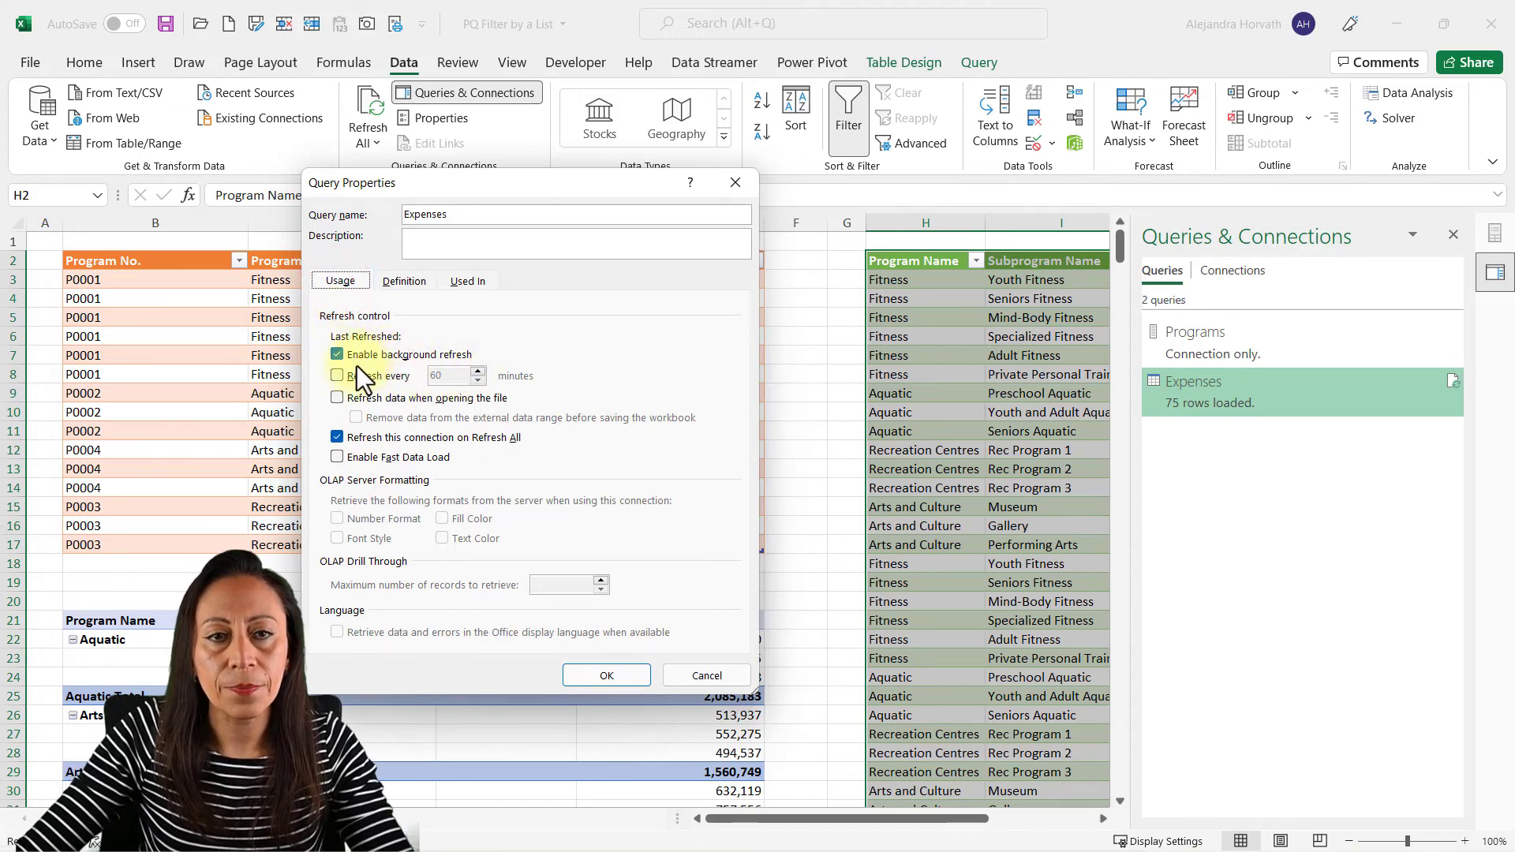
pyautogui.click(337, 354)
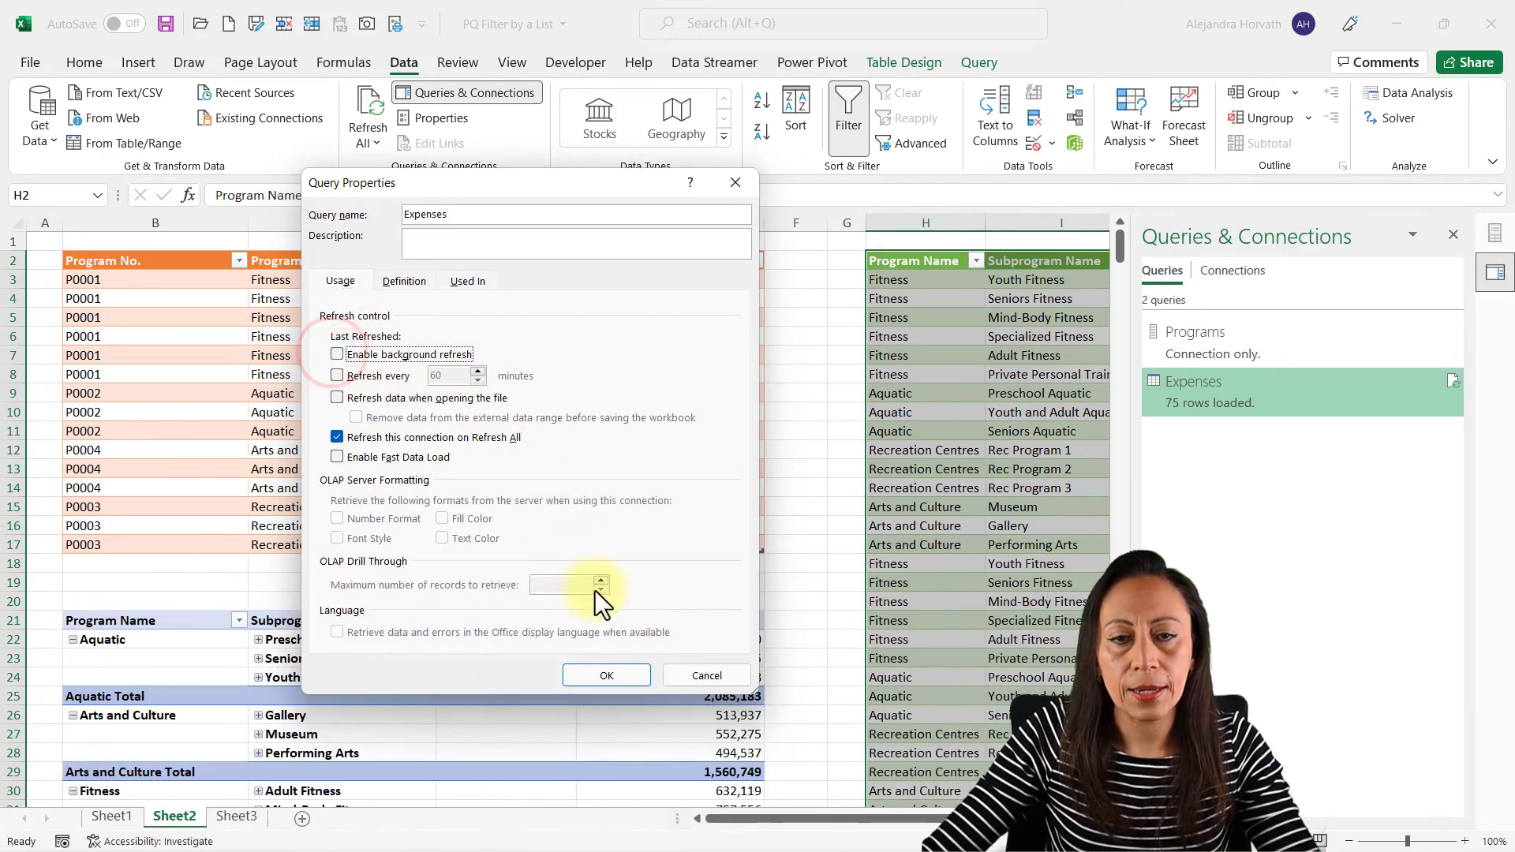
pyautogui.click(607, 677)
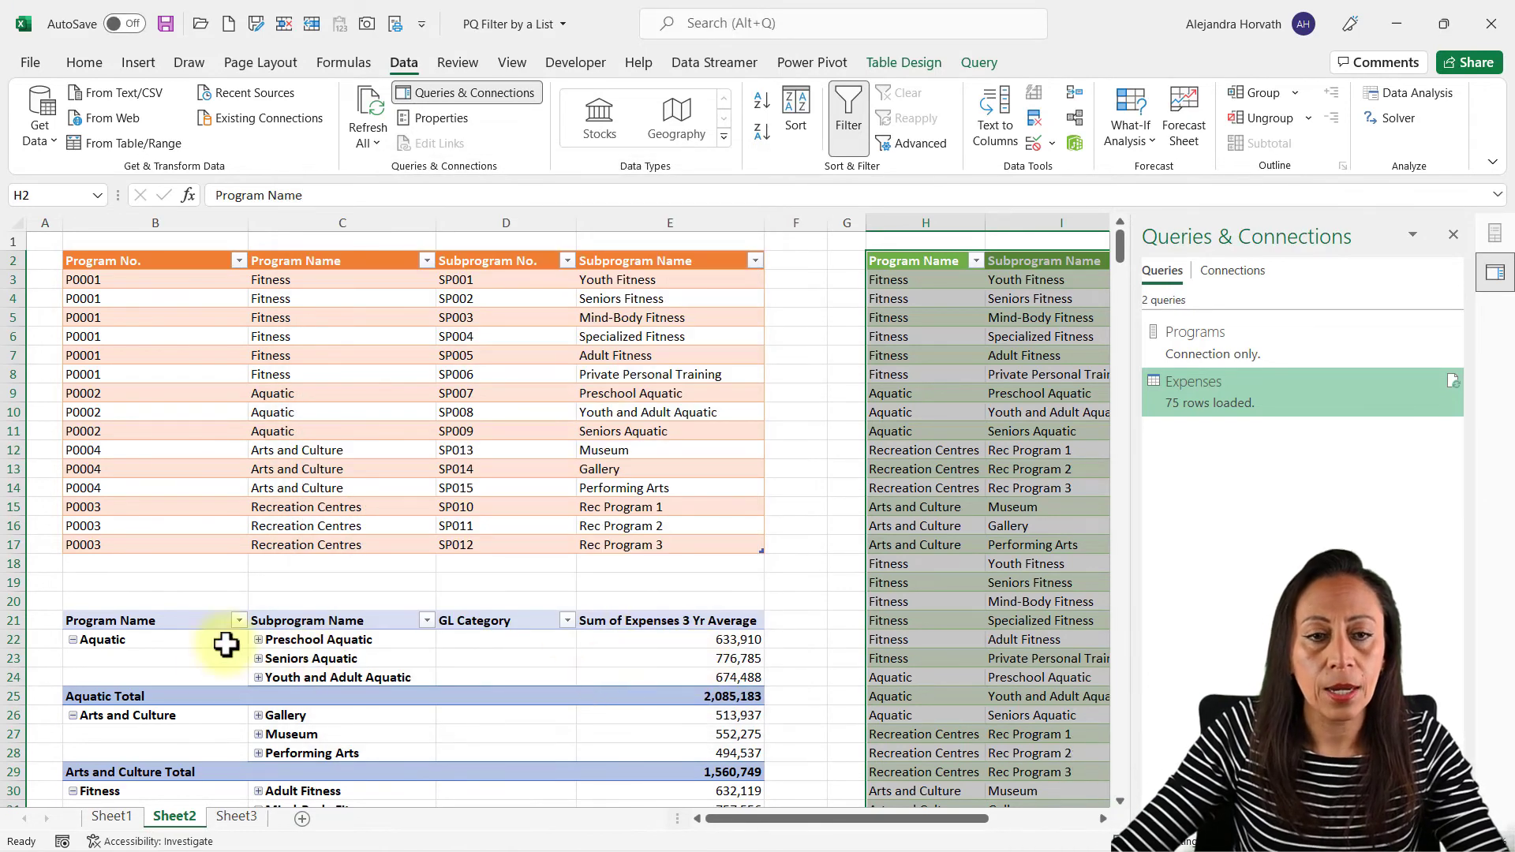
pyautogui.scroll(-6, 225, 647)
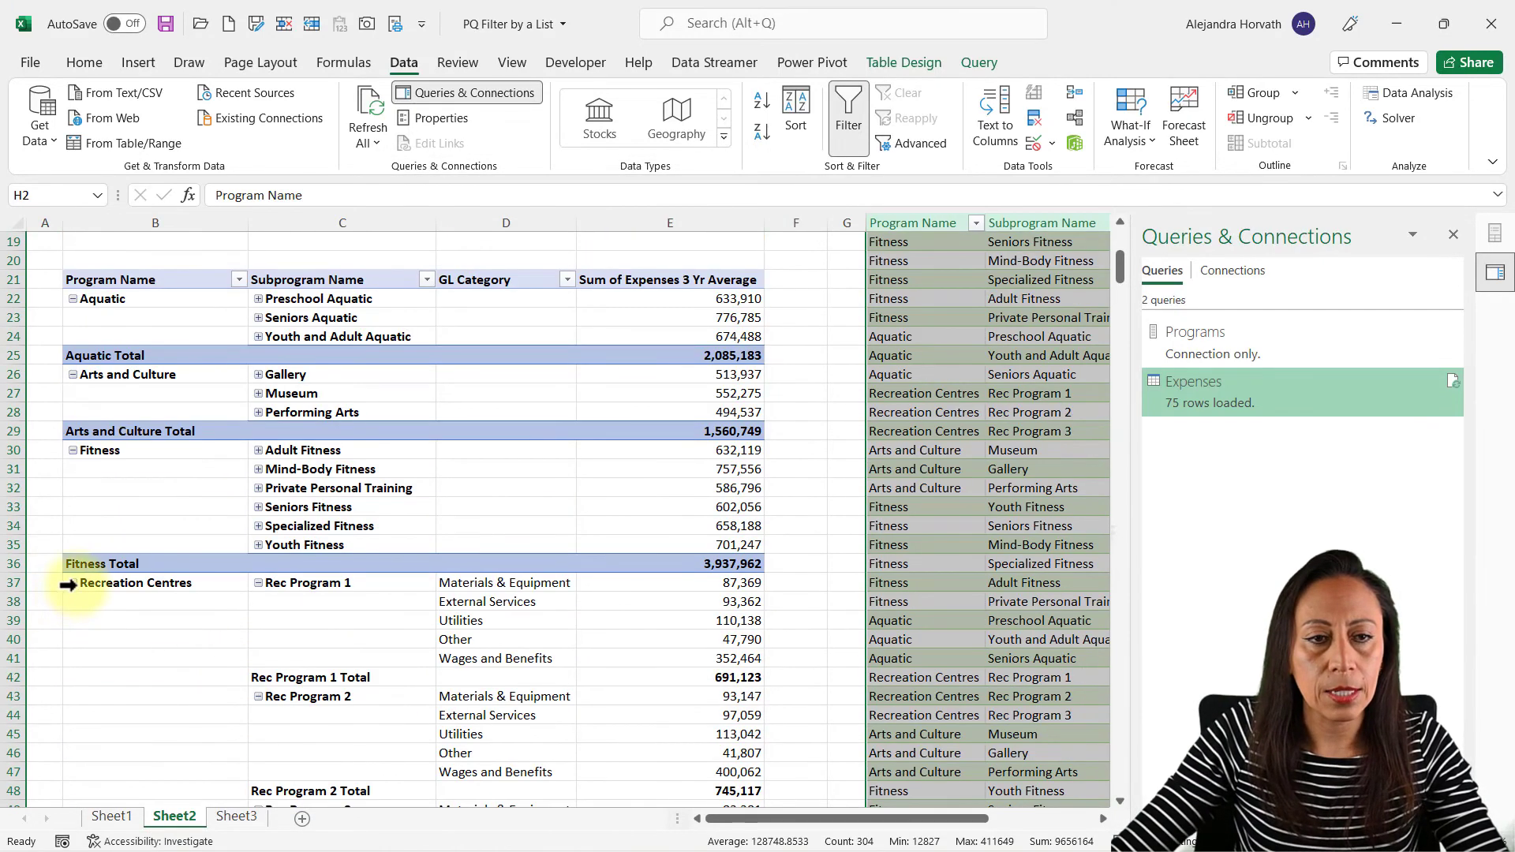
# Collapse the entire Program Name field so the PivotTable shows one total per program
pyautogui.click(73, 583)
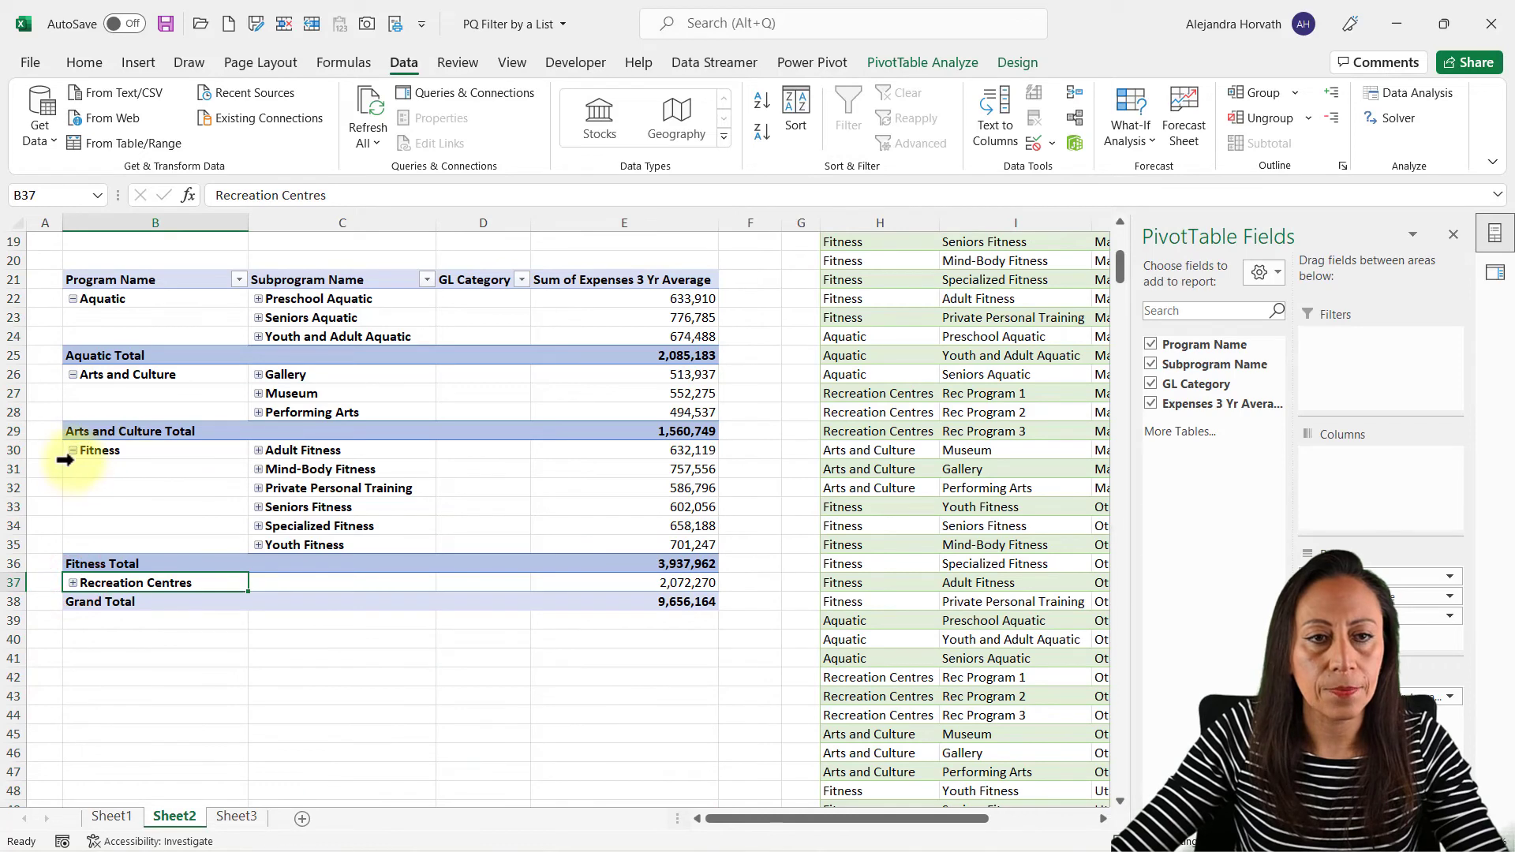
pyautogui.rightClick(101, 456)
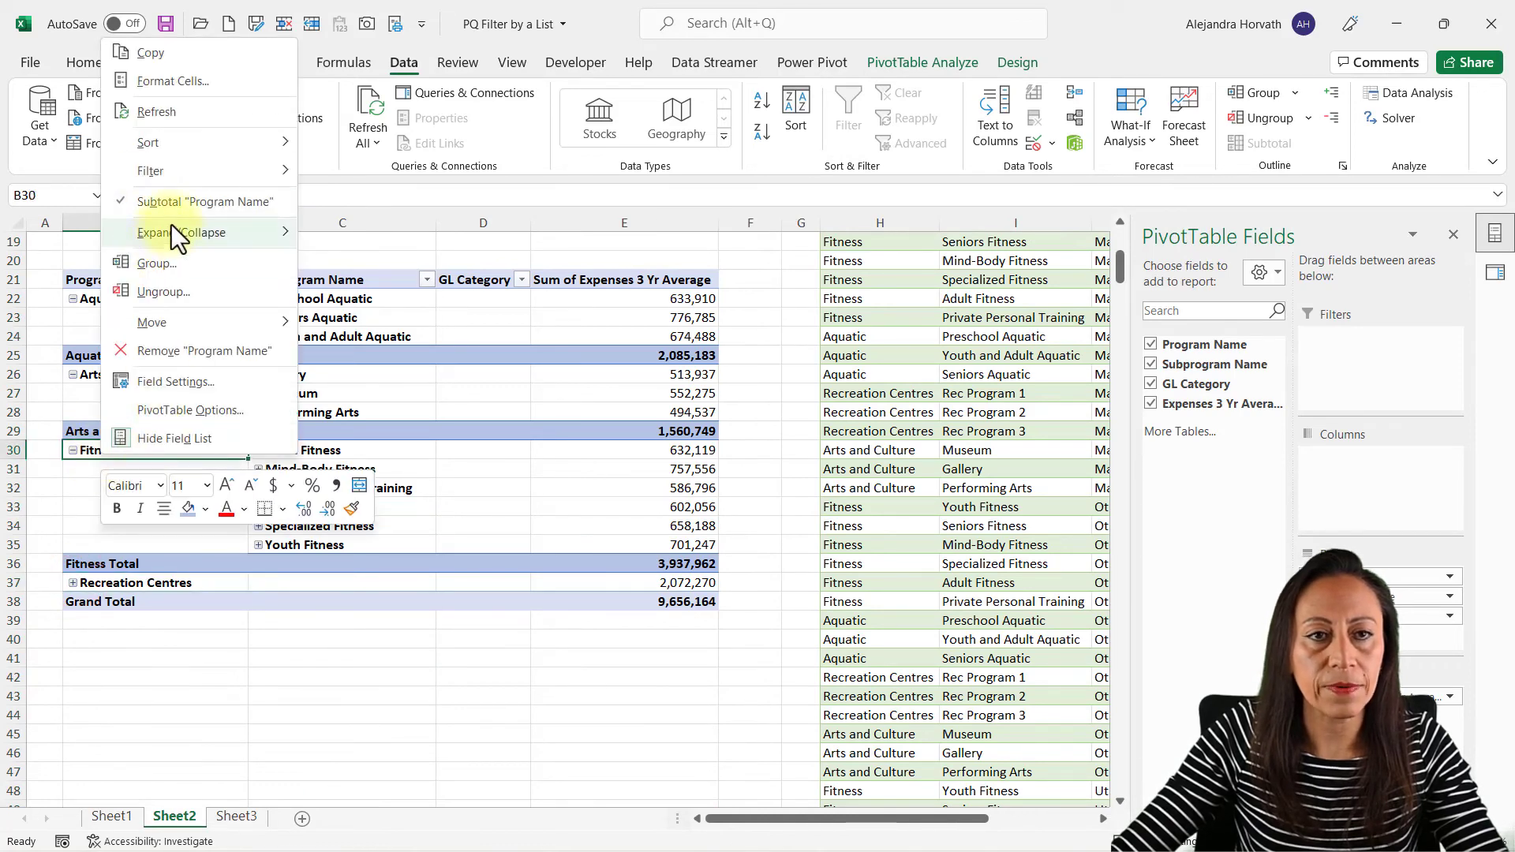
pyautogui.moveTo(188, 229)
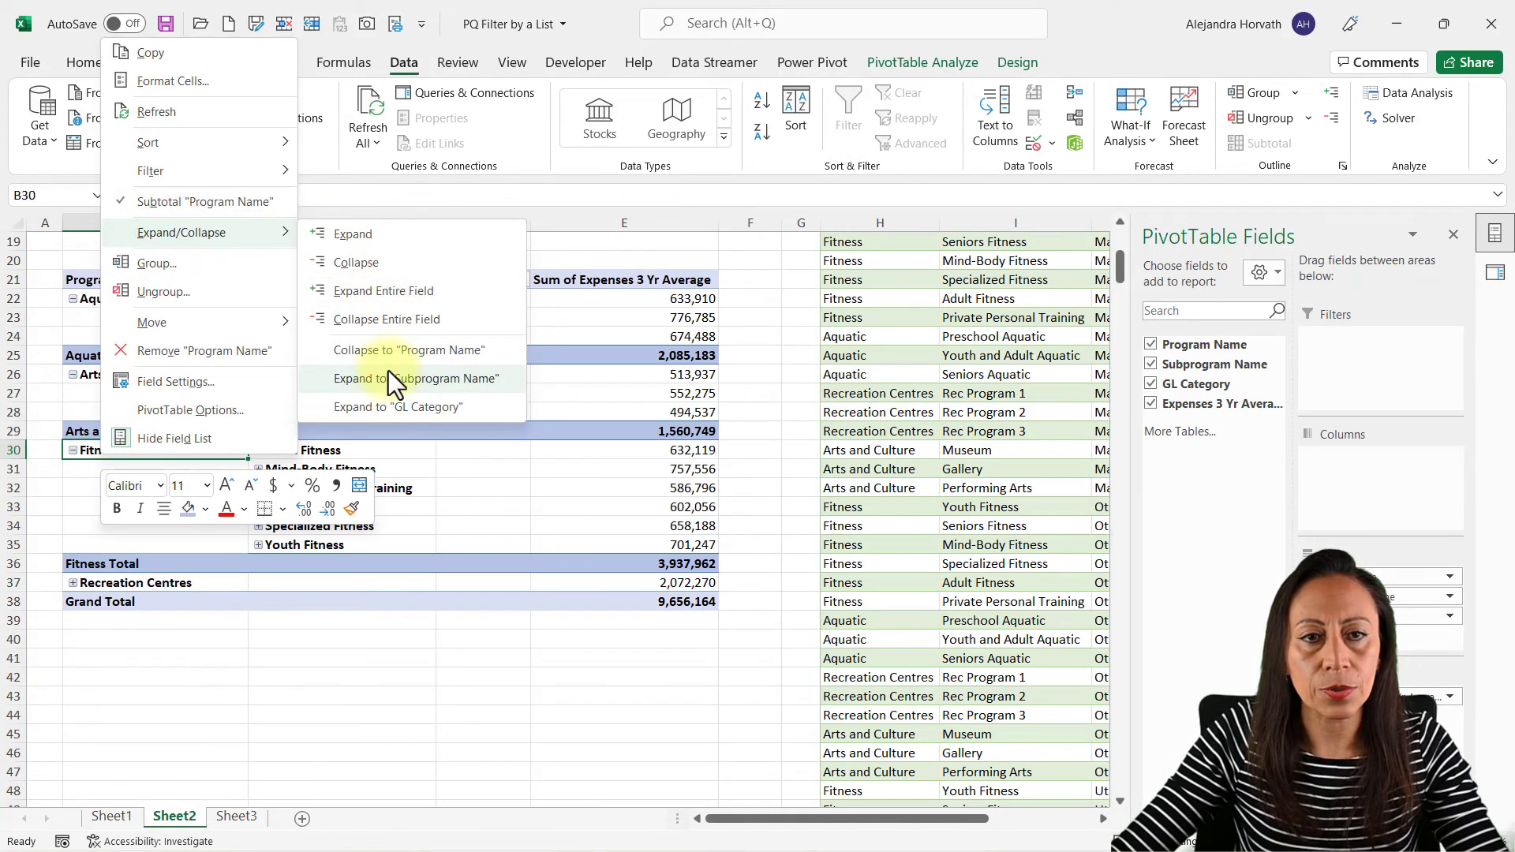
pyautogui.click(388, 318)
pyautogui.scroll(3, 332, 378)
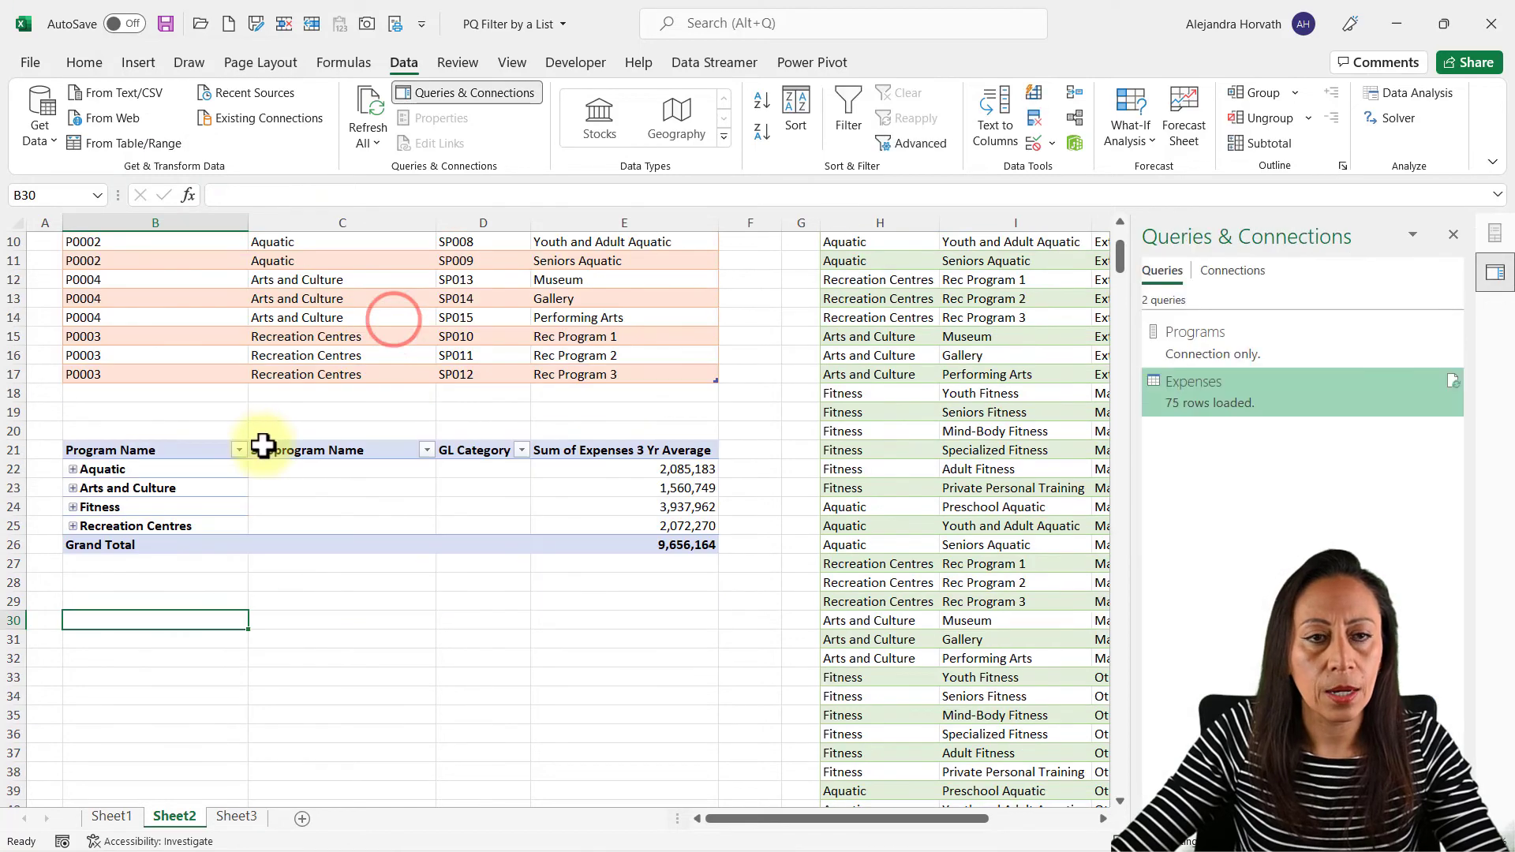
# Select the three Arts and Culture rows (B12:E14) in the Programs list
pyautogui.click(179, 494)
pyautogui.click(175, 505)
pyautogui.scroll(3, 237, 474)
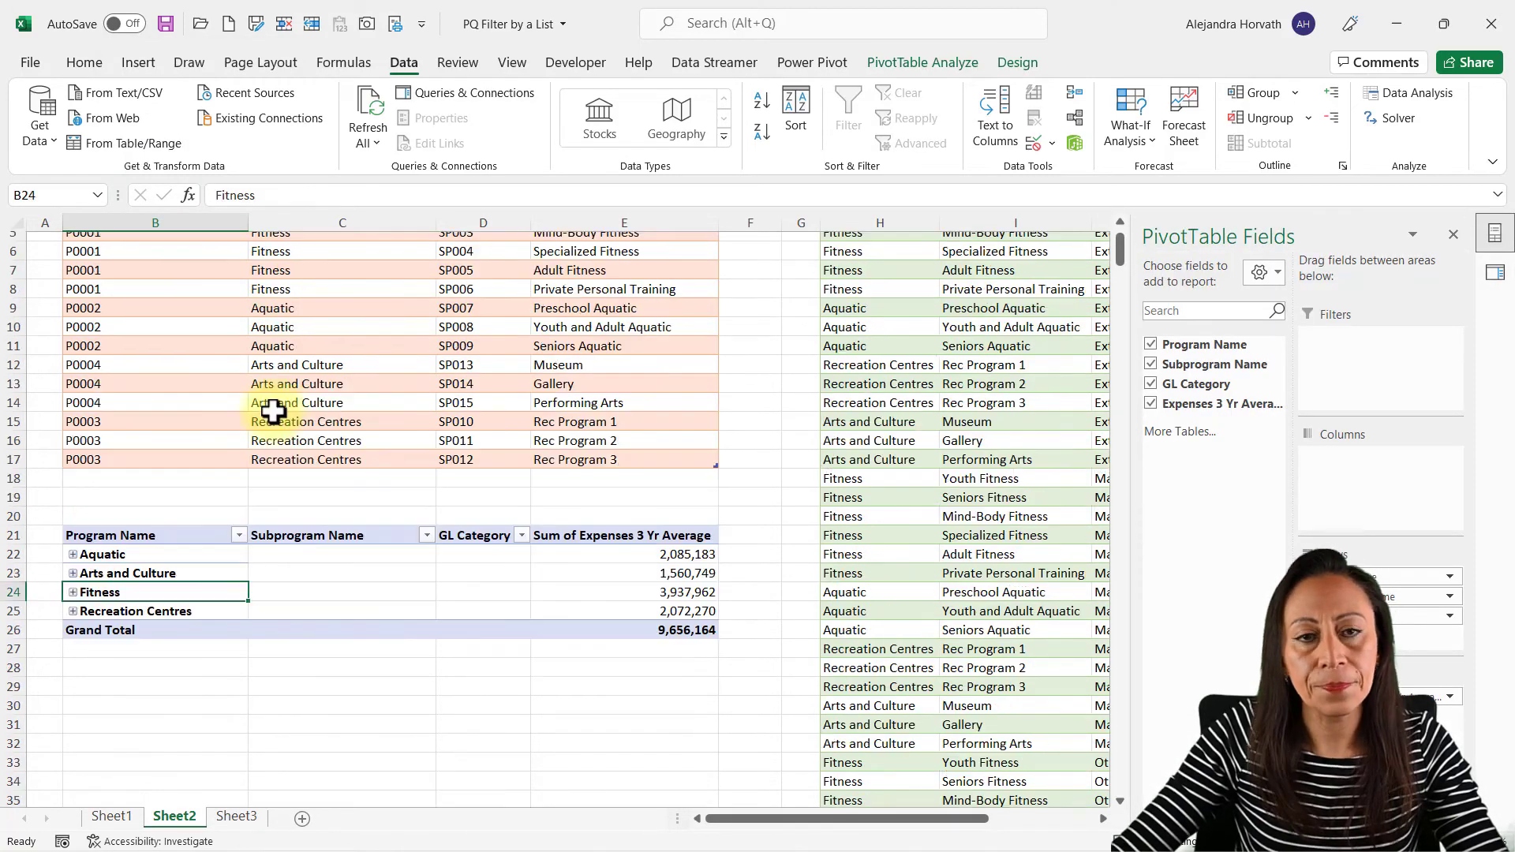
pyautogui.moveTo(126, 452); pyautogui.dragTo(646, 485)
# Delete the Arts and Culture rows, Refresh All, and confirm only Aquatic, Fitness and Recreation Centres remain
pyautogui.press('Delete')
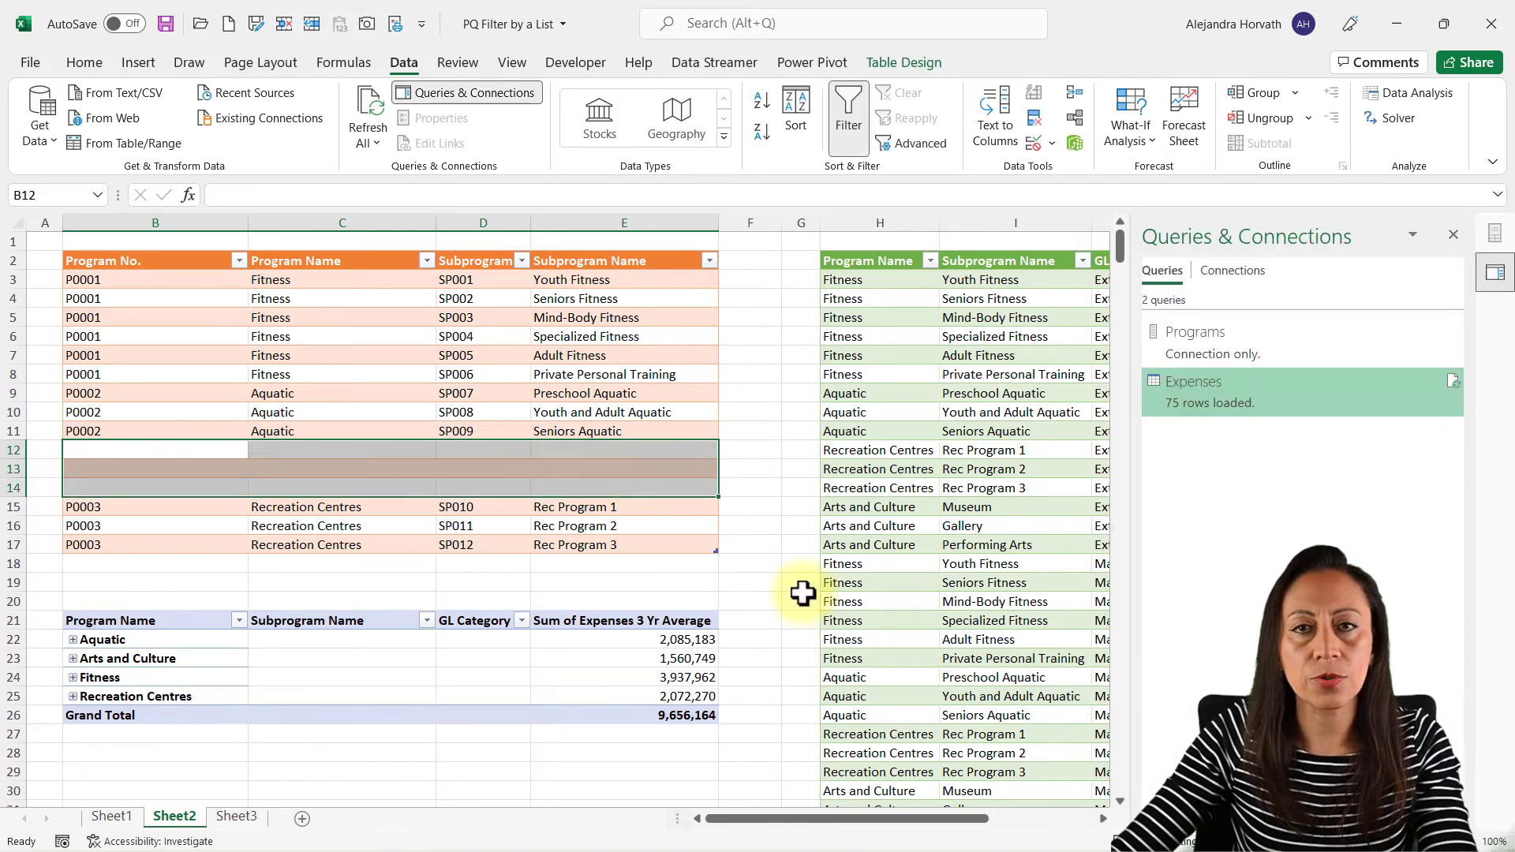
pyautogui.click(900, 335)
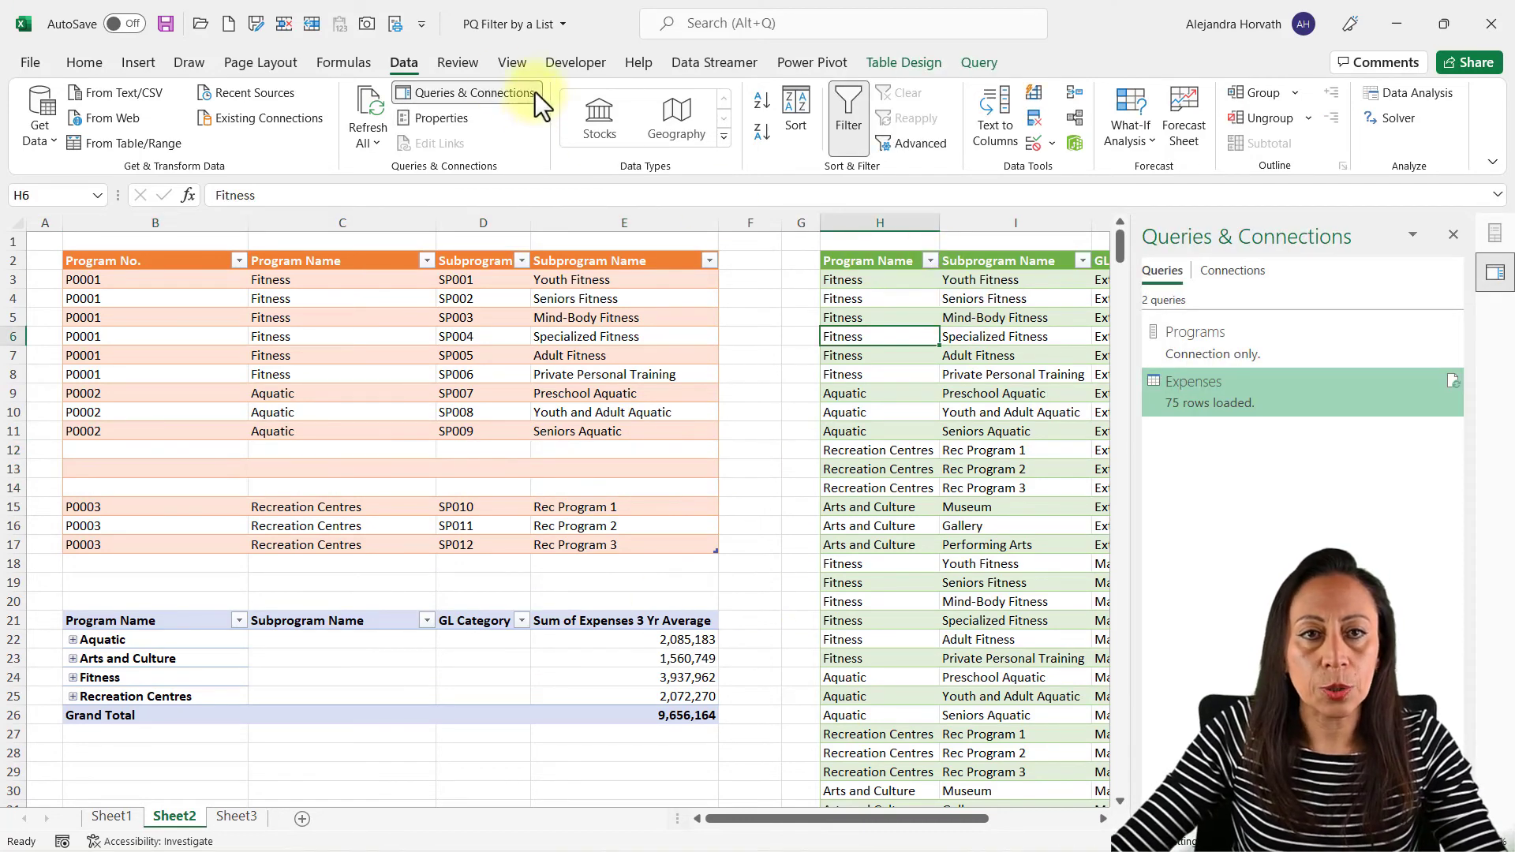
pyautogui.click(365, 118)
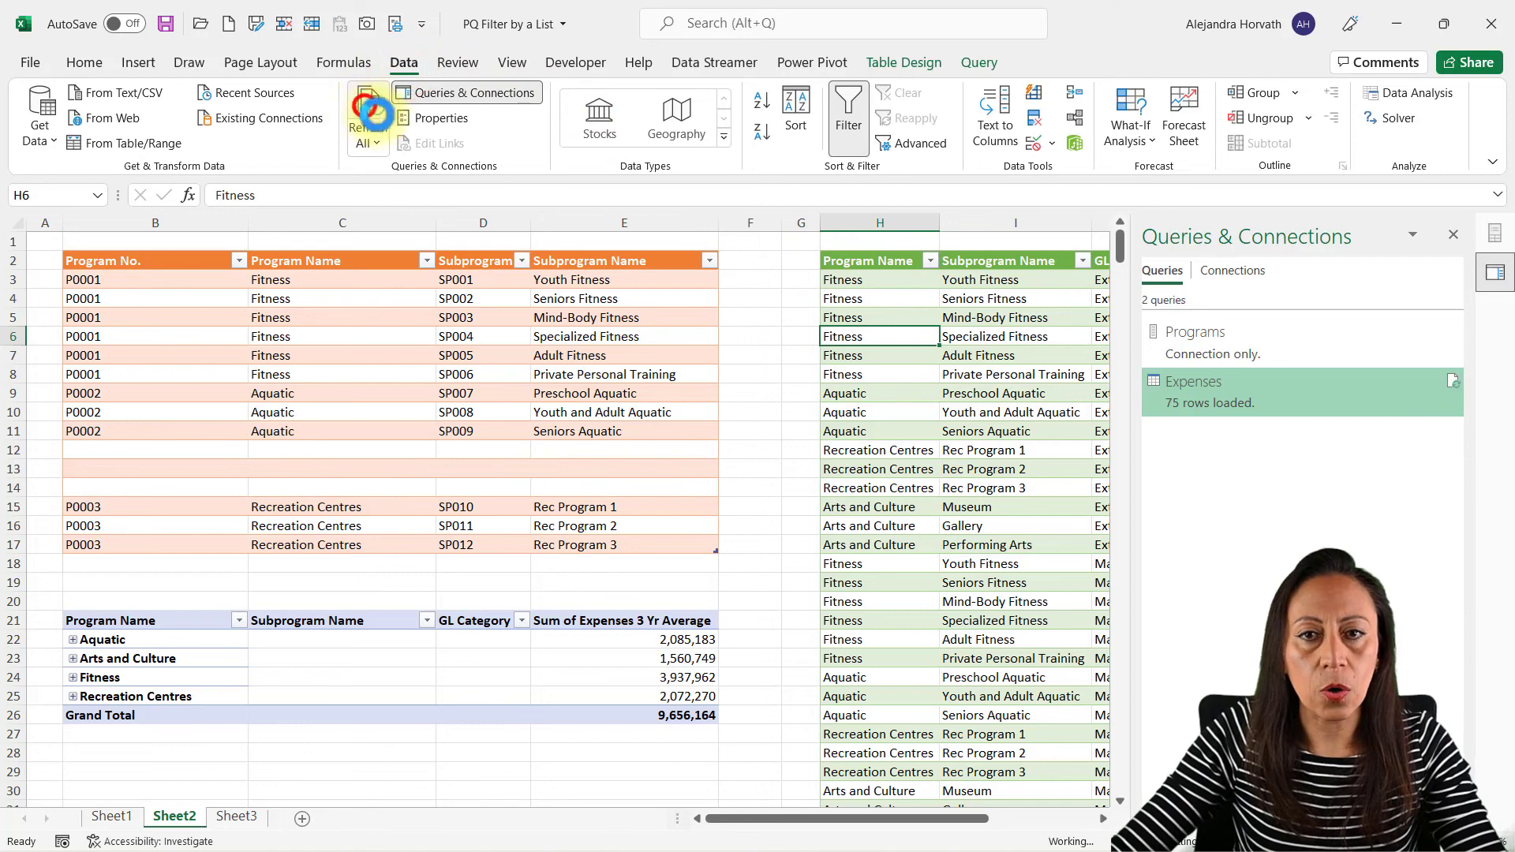
pyautogui.click(932, 261)
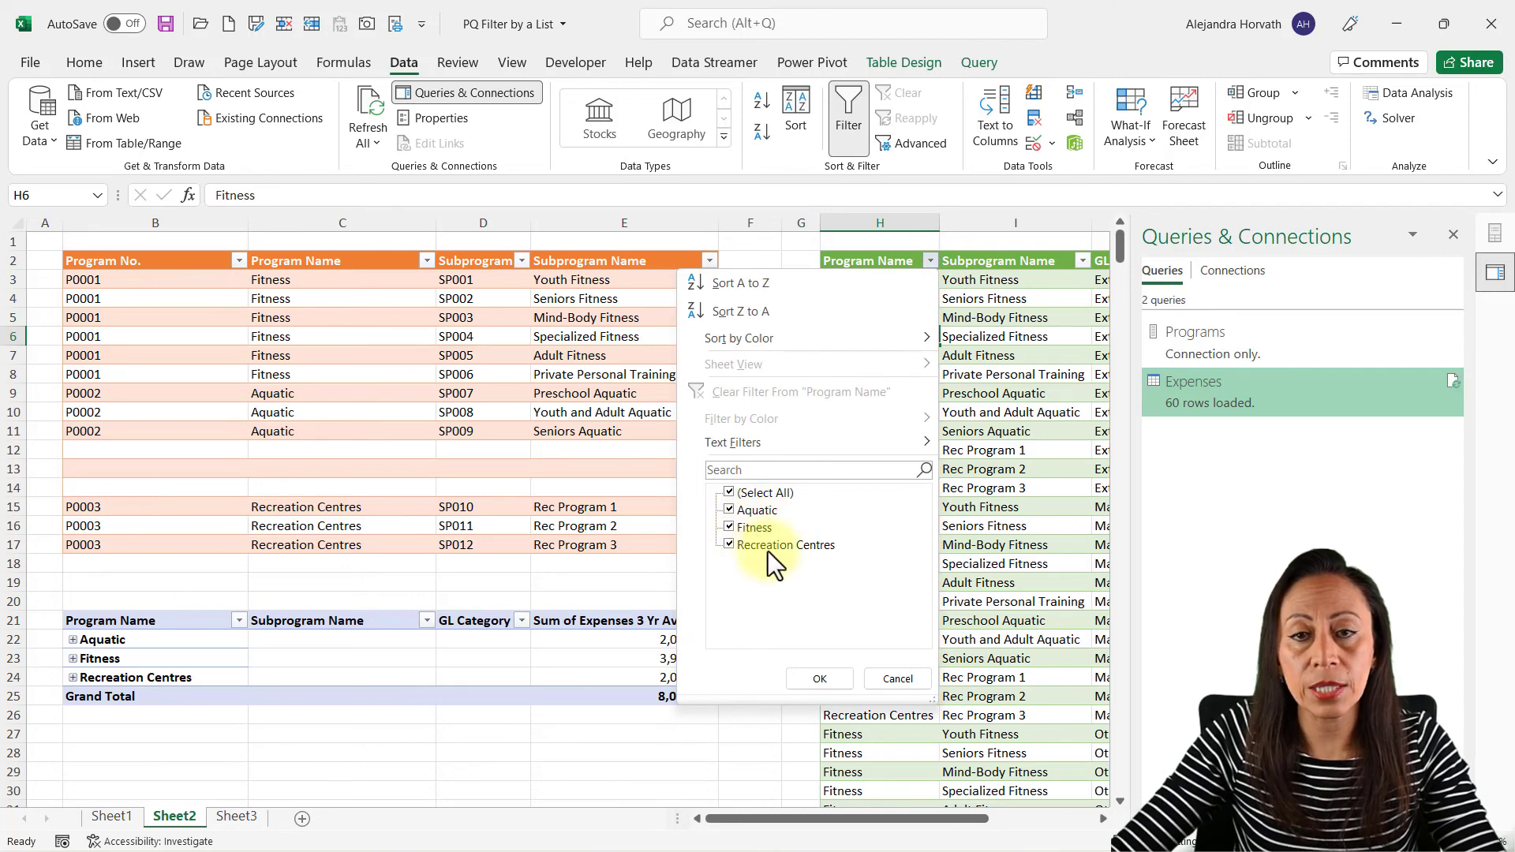
pyautogui.click(499, 585)
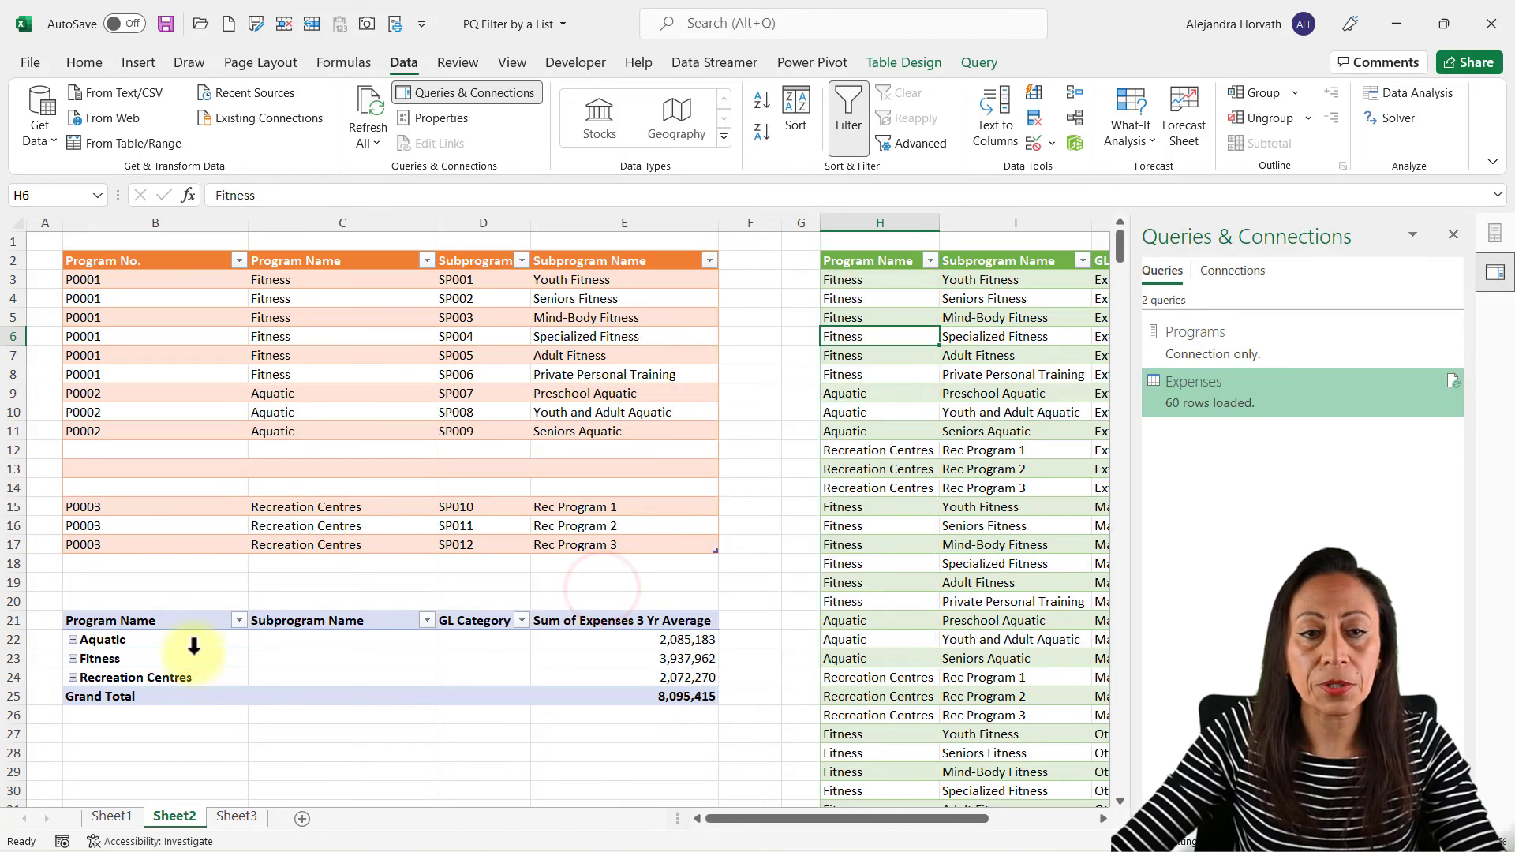
# Check the PivotTable's remaining program totals (Grand Total 8,095,415) against the Programs list entries
pyautogui.click(210, 629)
pyautogui.click(210, 636)
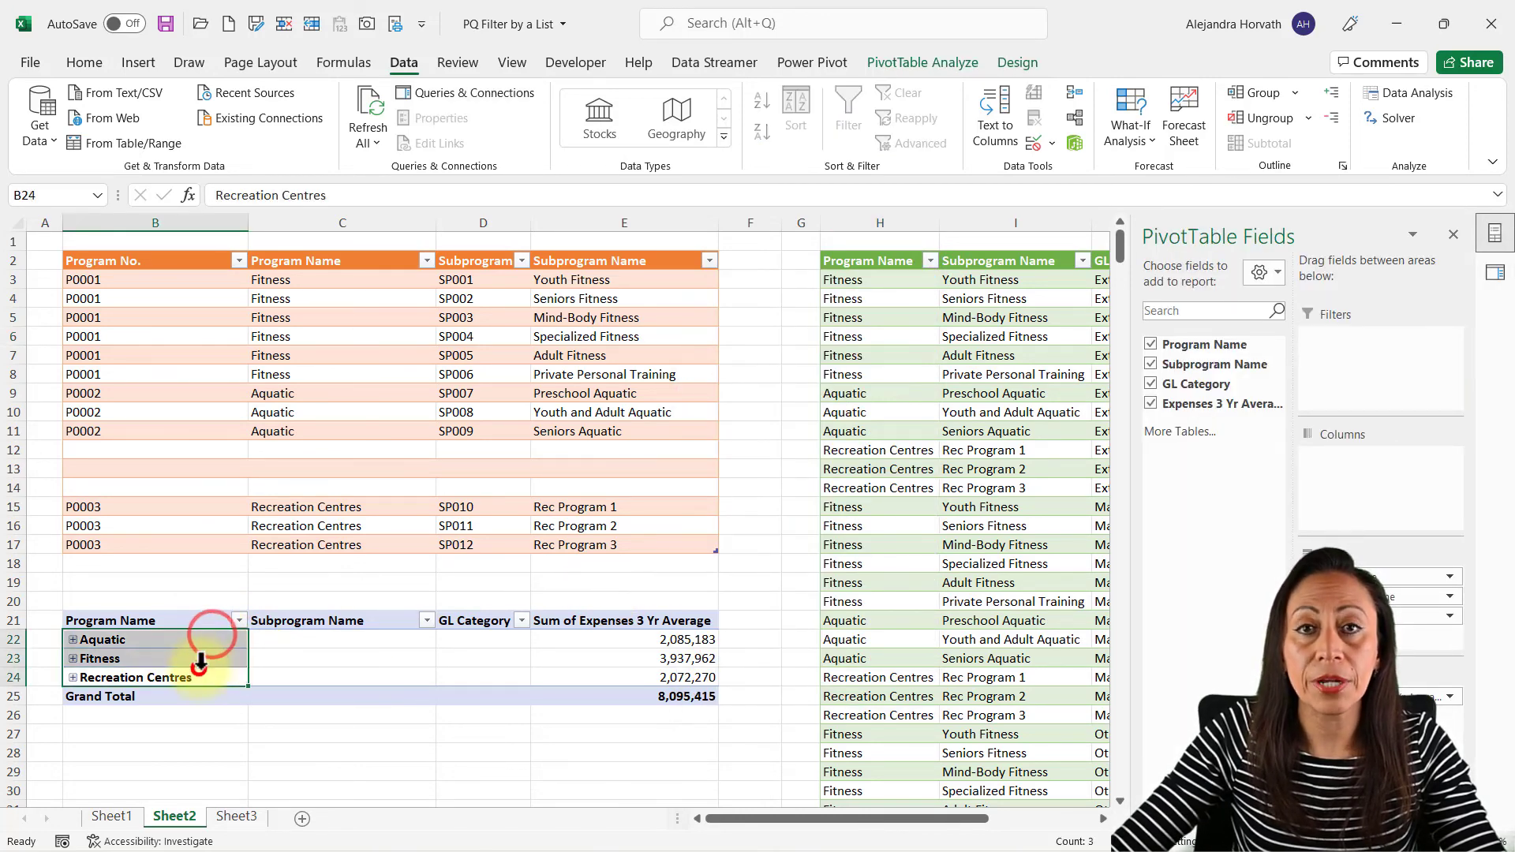
pyautogui.click(200, 660)
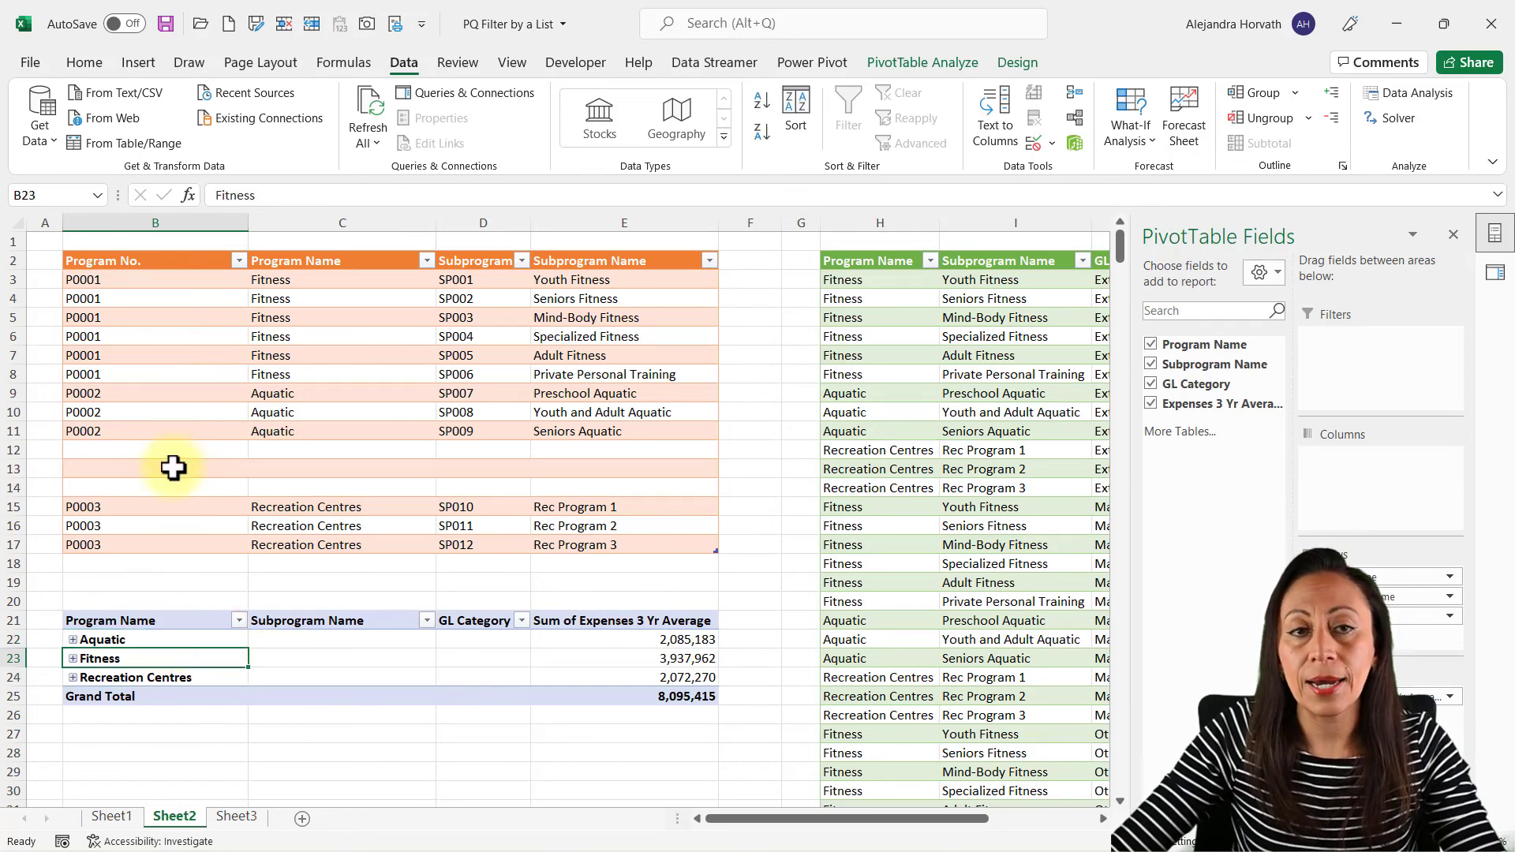
pyautogui.click(175, 398)
pyautogui.click(268, 317)
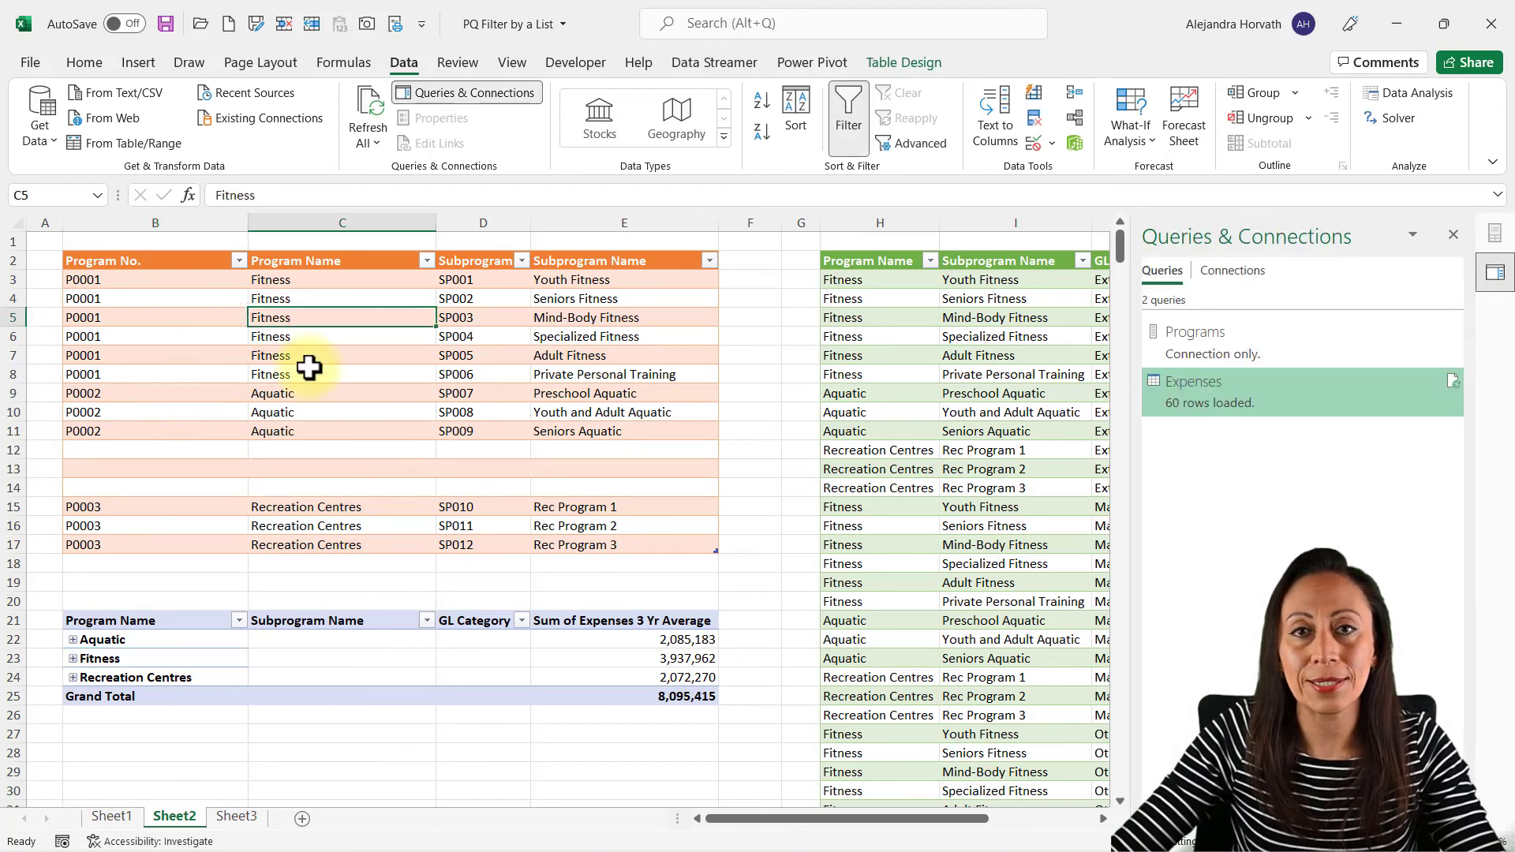
pyautogui.click(222, 316)
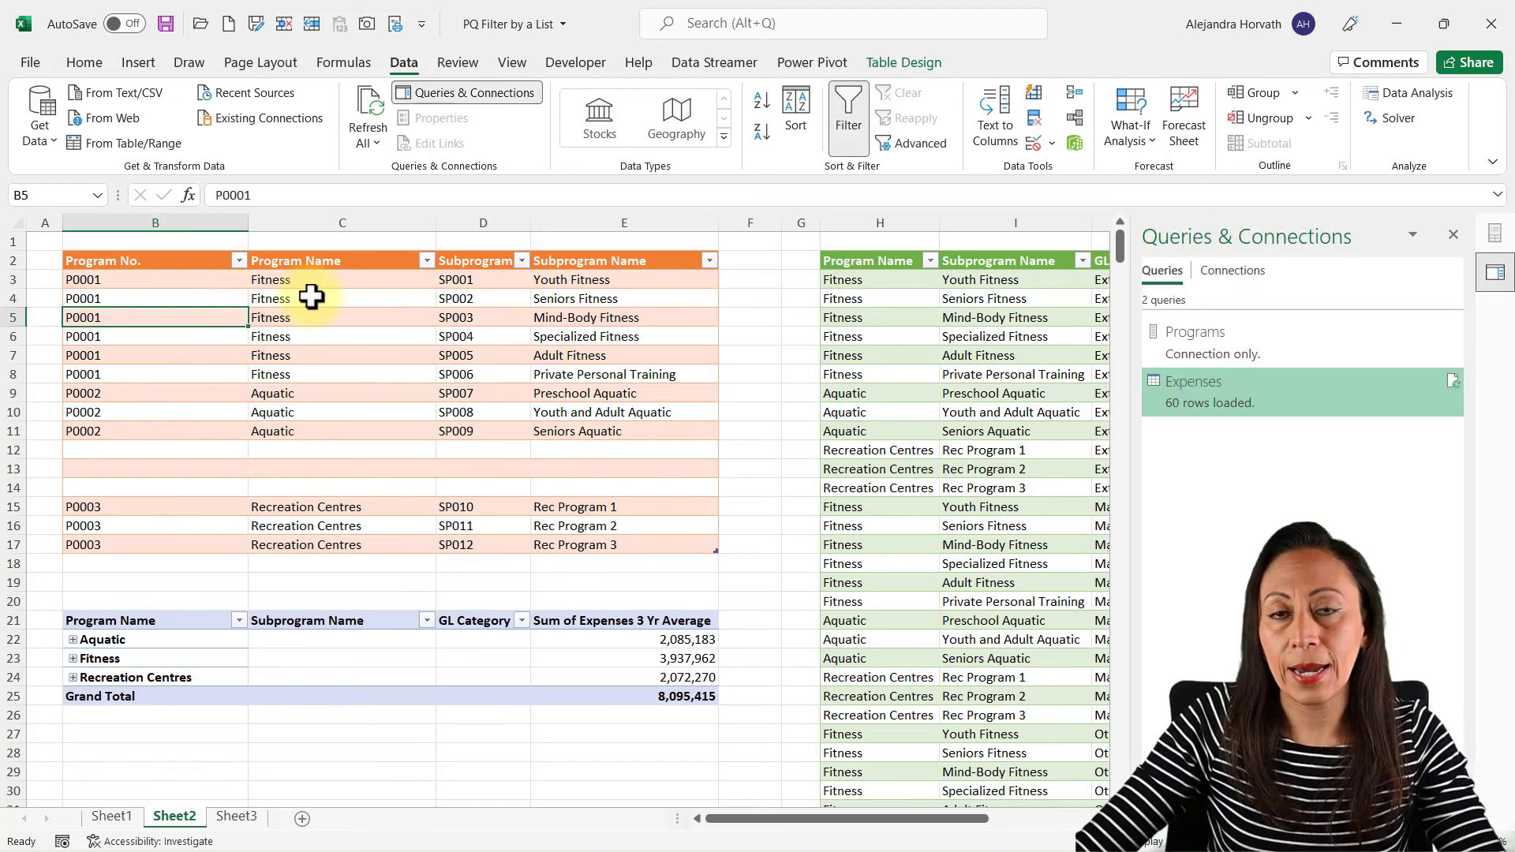